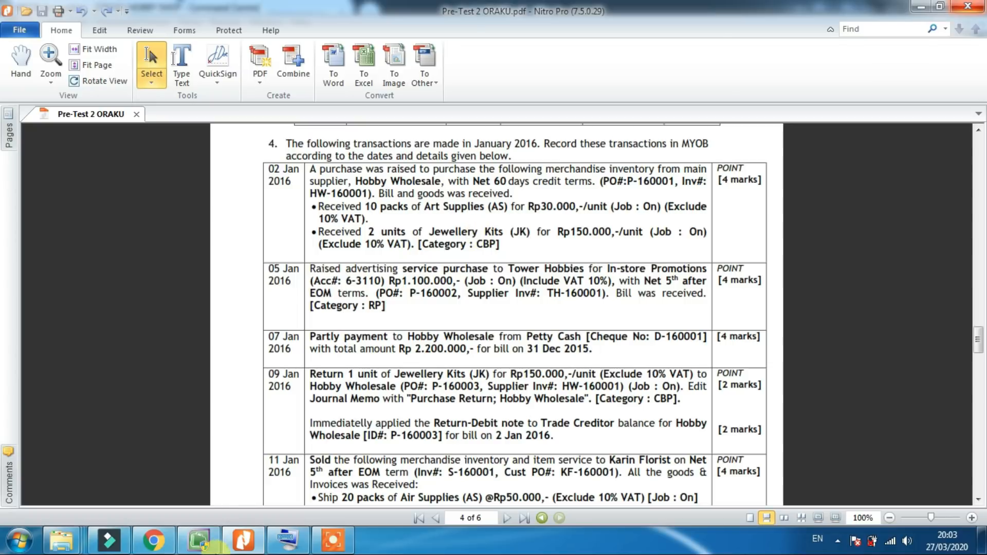
Switch to MYOB Accounting, start entering a new purchase, and choose HOBBY WHOLESALE as the supplier.
{"action": "mouse_move", "coordinate": [204, 545]}
{"action": "left_click", "coordinate": [198, 462]}
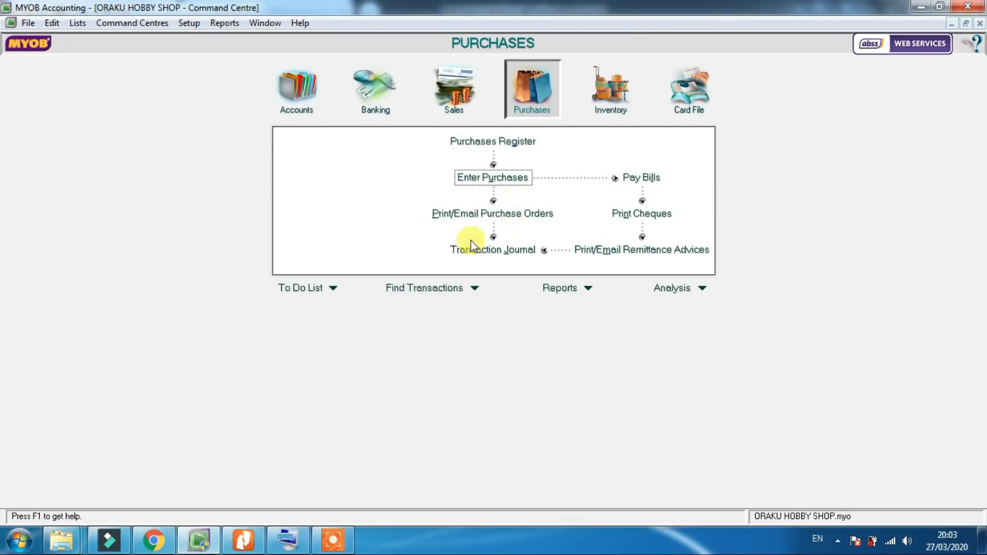
{"action": "left_click", "coordinate": [533, 112]}
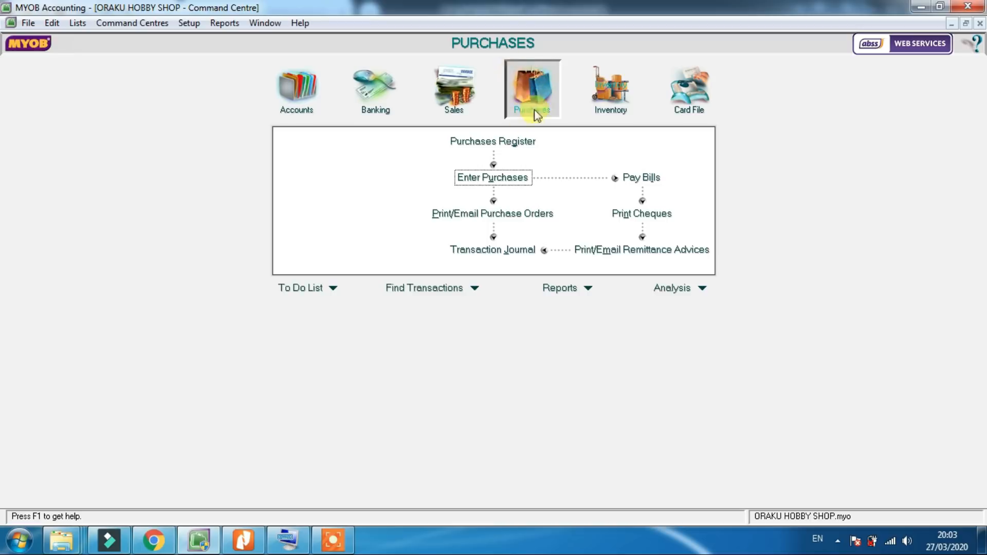
{"action": "left_click", "coordinate": [511, 183]}
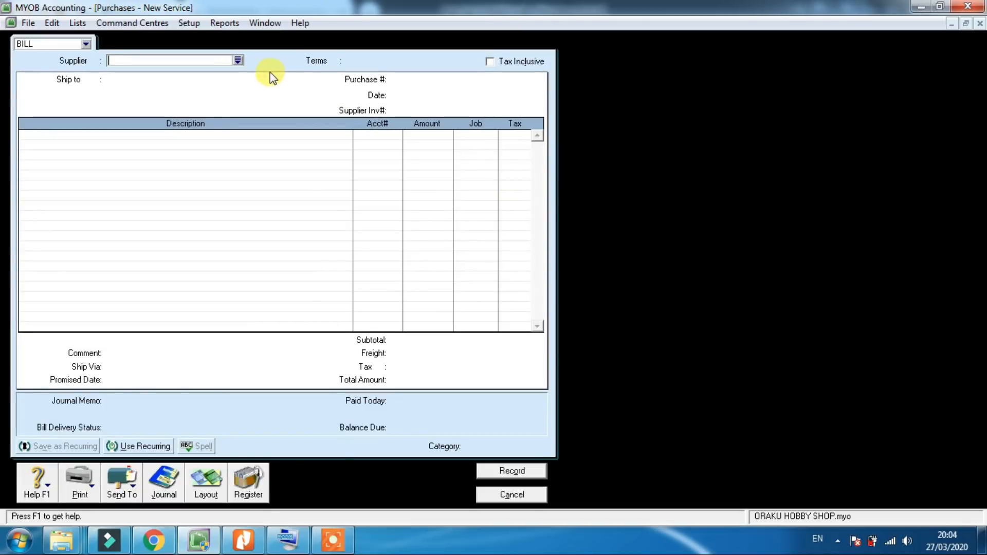
{"action": "left_click", "coordinate": [236, 64]}
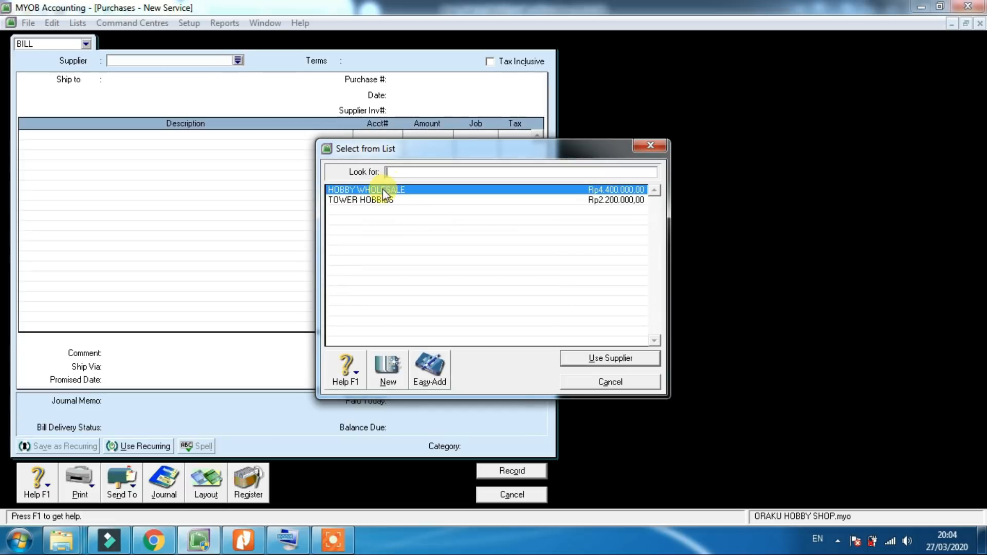
{"action": "left_click", "coordinate": [383, 189]}
{"action": "left_click", "coordinate": [585, 359]}
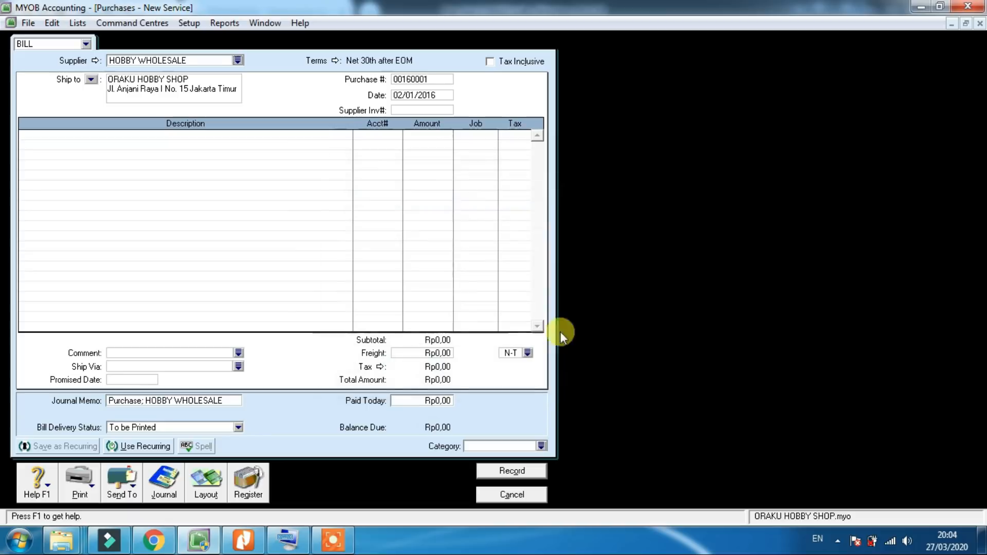
Change the purchase's credit terms to In a Given # of Days with 60 balance due days.
{"action": "left_click", "coordinate": [335, 61]}
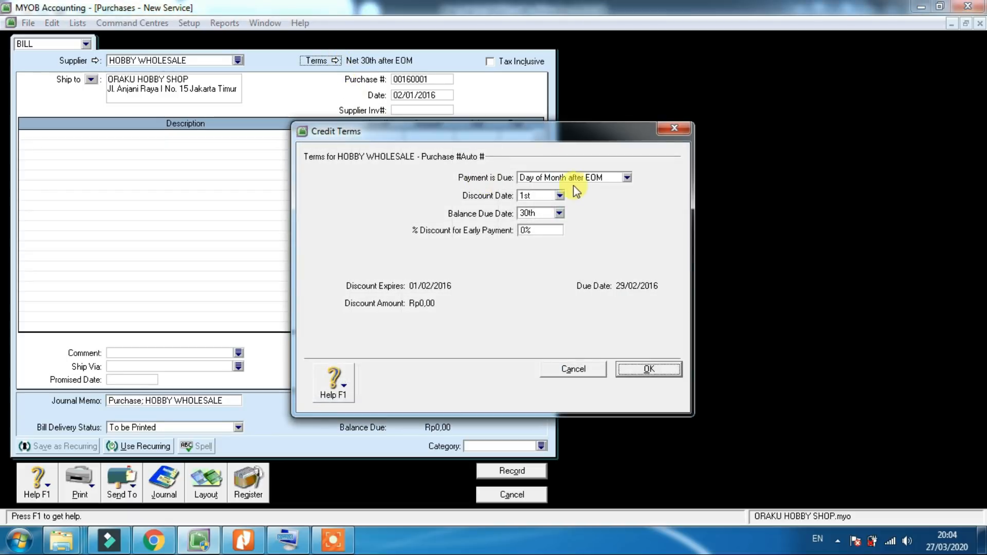
{"action": "left_click", "coordinate": [627, 178]}
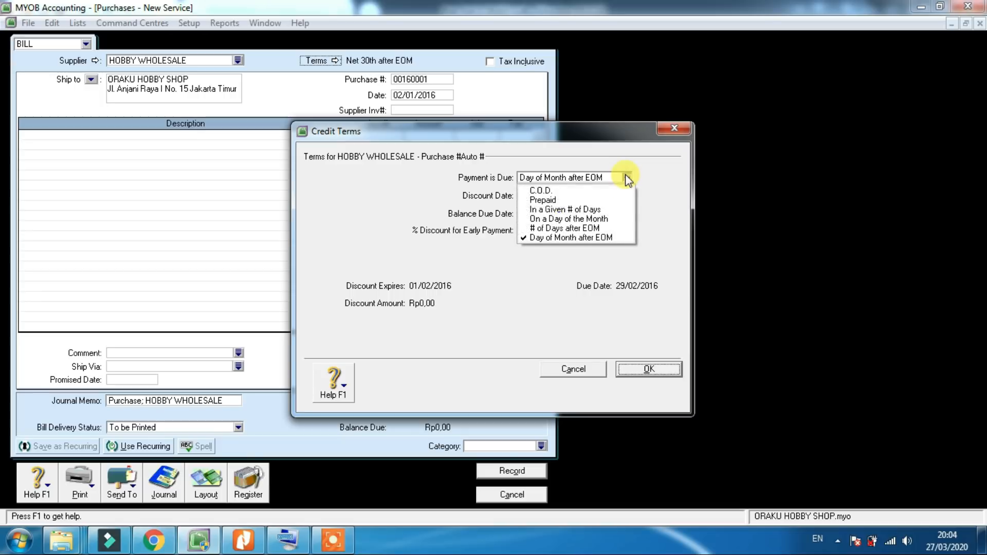
{"action": "left_click", "coordinate": [581, 210]}
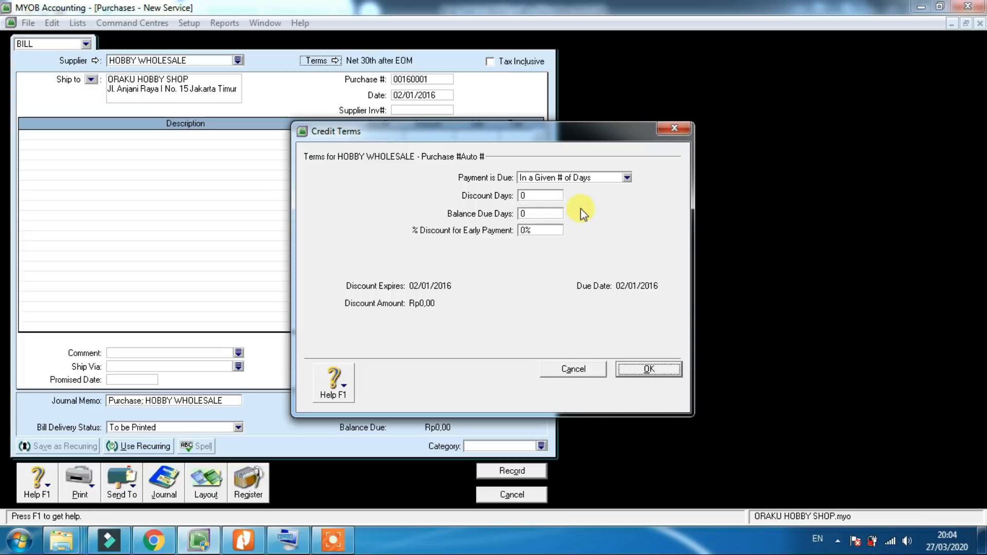
{"action": "left_click", "coordinate": [537, 214]}
{"action": "type", "text": "60"}
{"action": "left_click", "coordinate": [535, 231]}
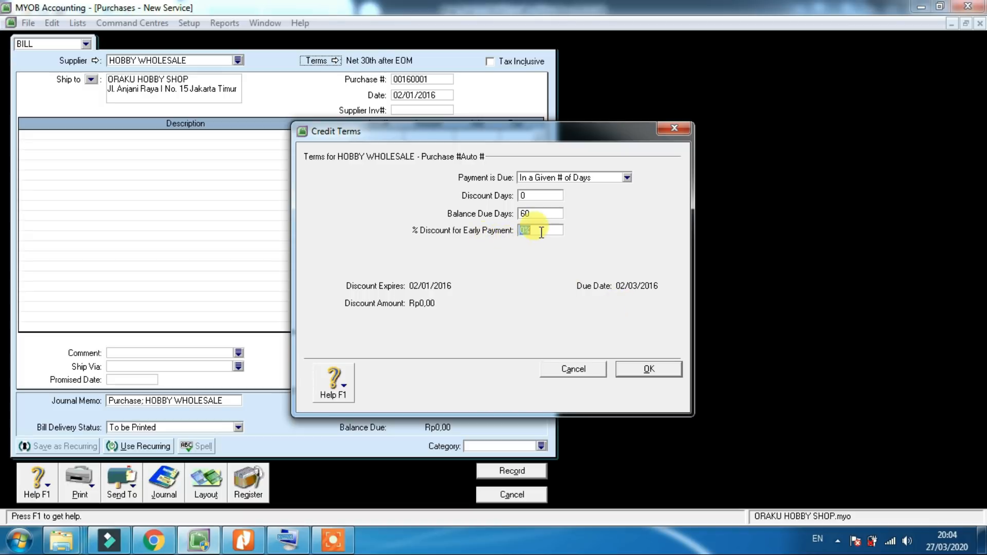
{"action": "left_click", "coordinate": [643, 371]}
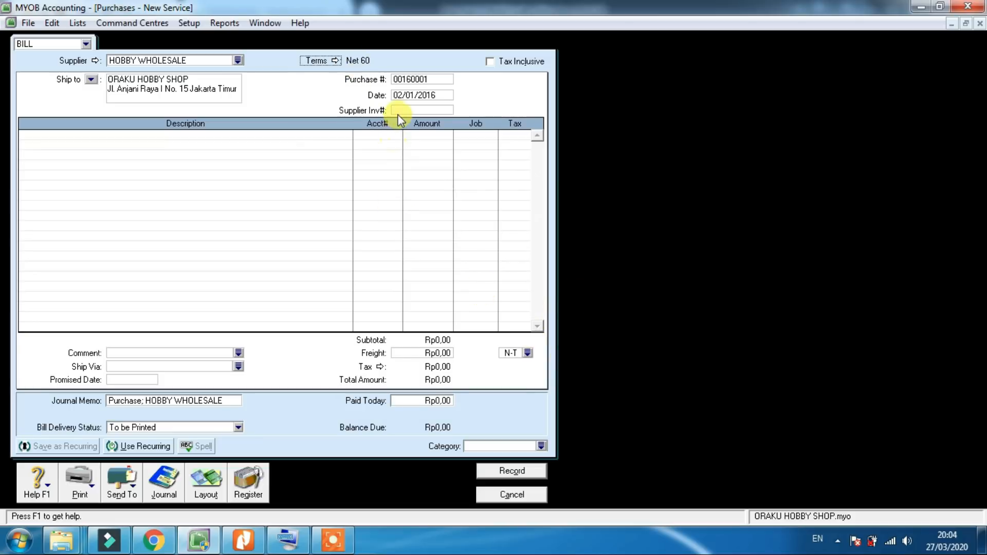
Fill in the purchase number, the date 2/1/16 and the supplier invoice number given in the exercise.
{"action": "left_click", "coordinate": [433, 79]}
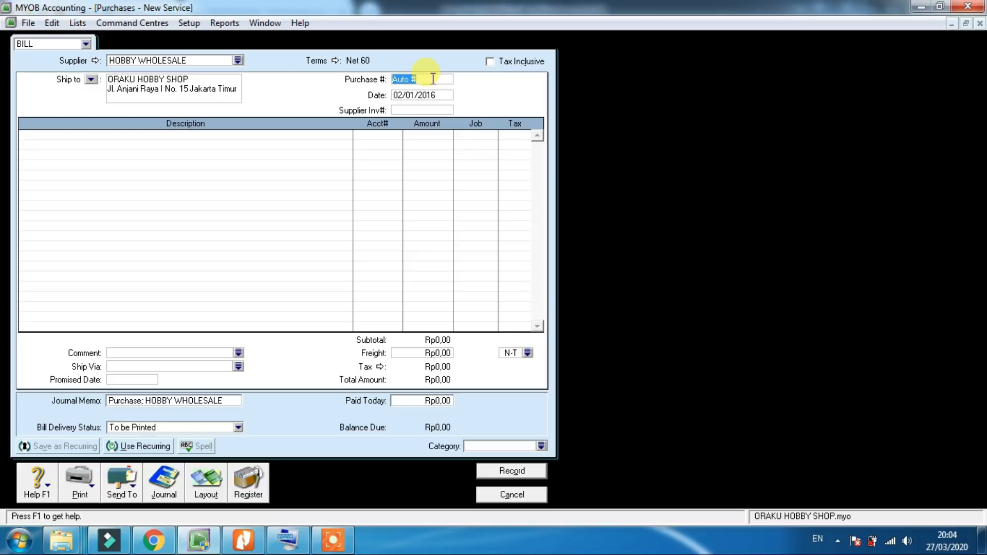
{"action": "type", "text": "p"}
{"action": "key", "text": "BackSpace"}
{"action": "type", "text": "P-160001"}
{"action": "key", "text": "Tab"}
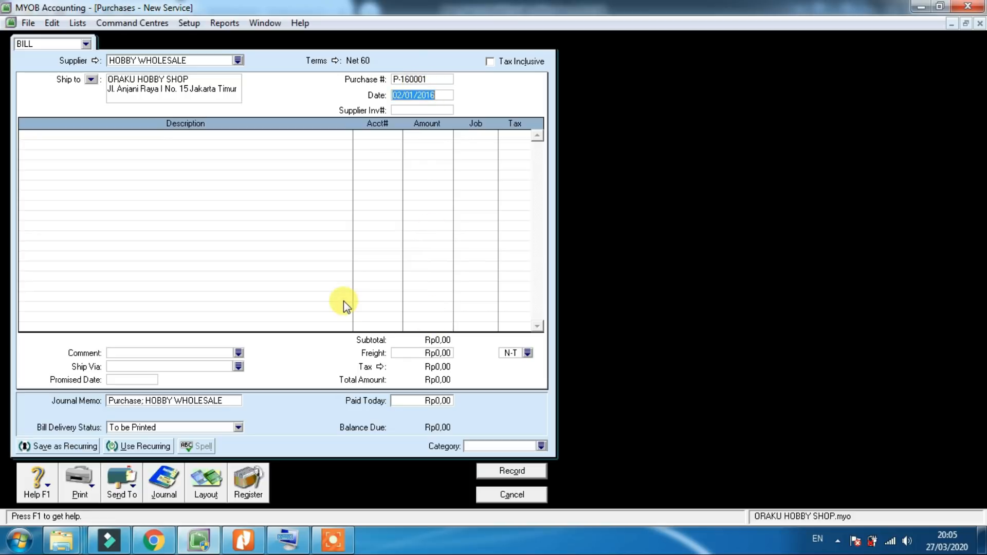
{"action": "type", "text": "2/1/"}
{"action": "type", "text": "16"}
{"action": "type", "text": "HW"}
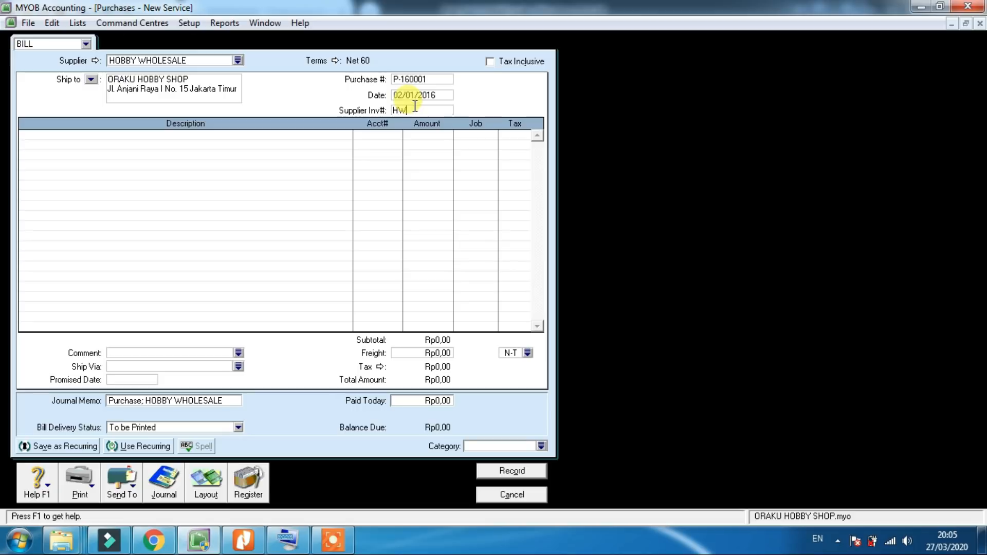
{"action": "type", "text": "-160001"}
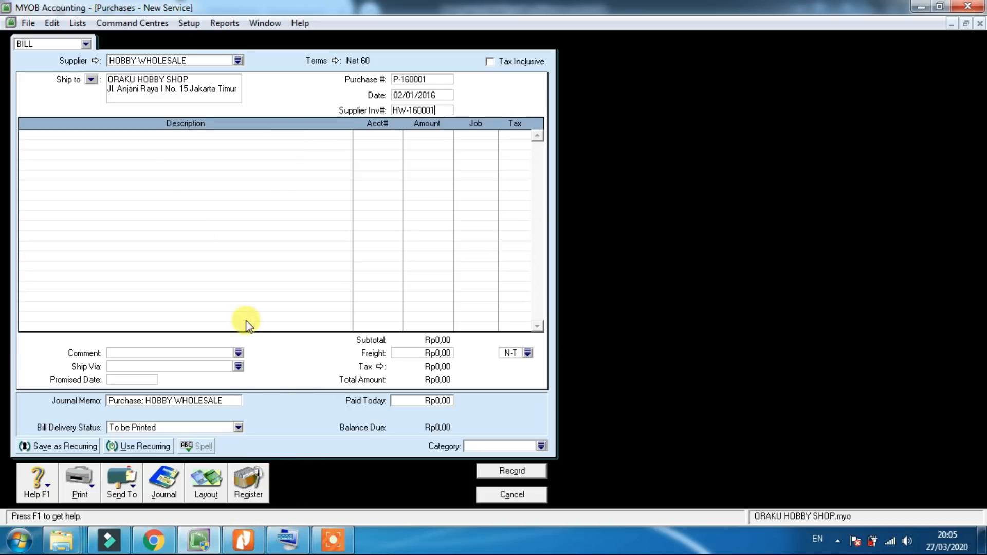
Check the 02 Jan transaction in the Pre-Test 2 ORAKU PDF, return to MYOB, and change the bill to the Item layout.
{"action": "left_click", "coordinate": [246, 541]}
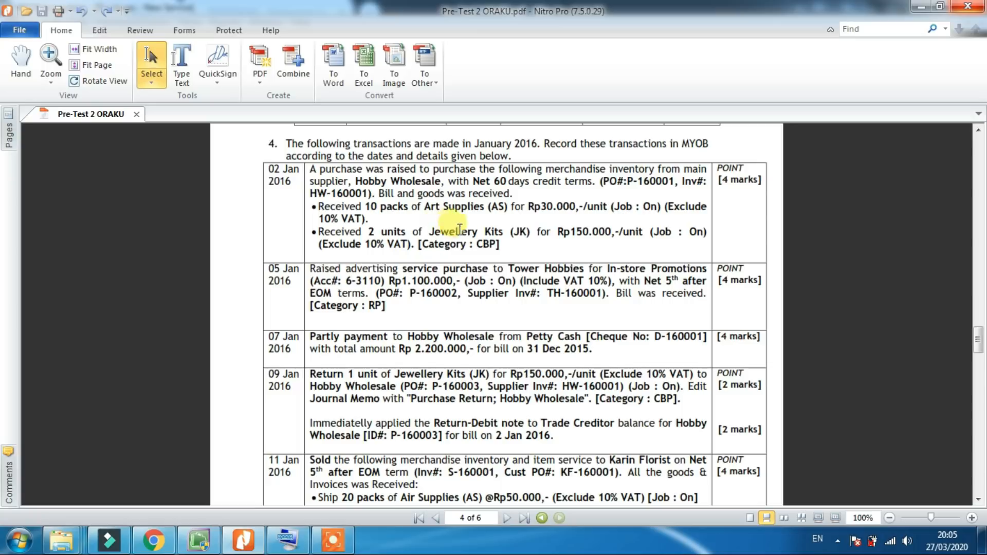
{"action": "left_click", "coordinate": [199, 541]}
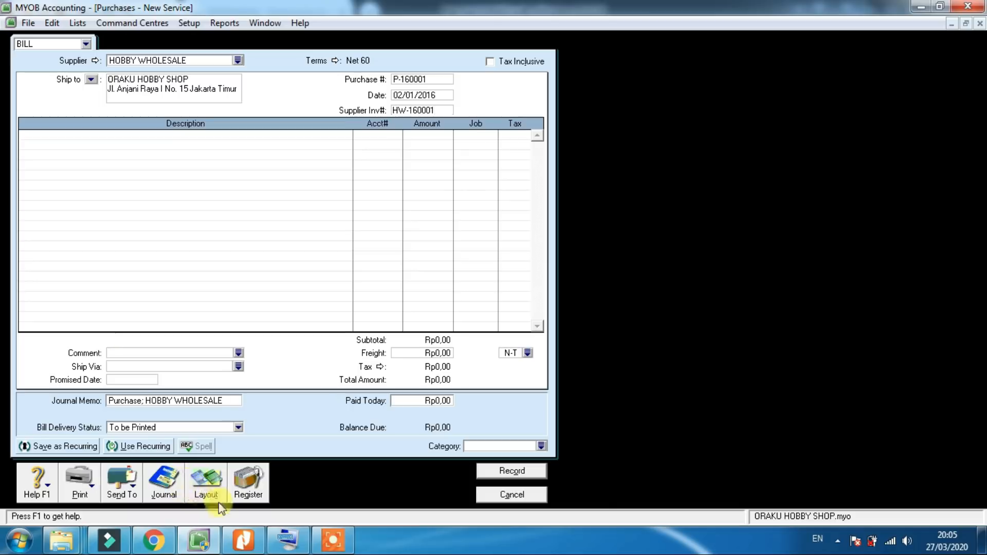
{"action": "left_click", "coordinate": [208, 491]}
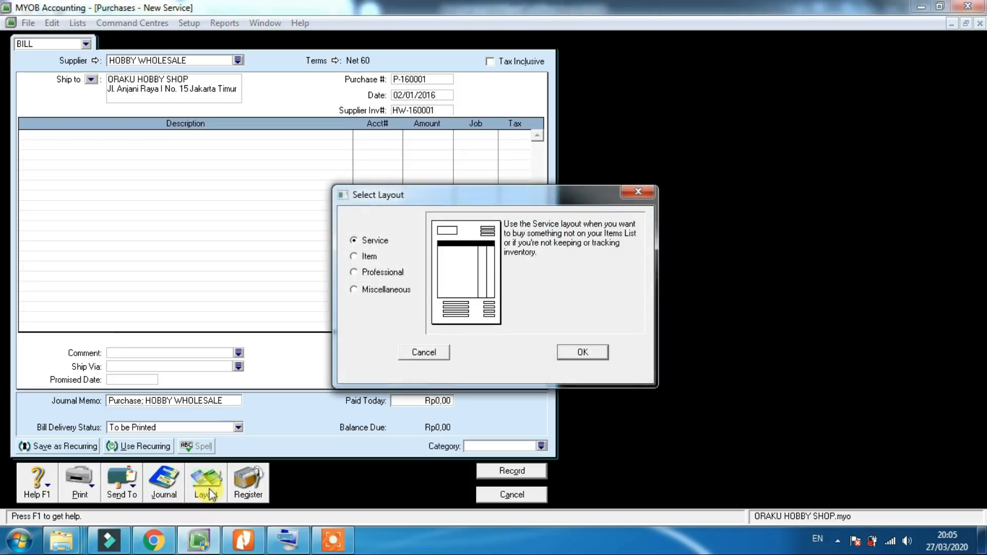
{"action": "left_click", "coordinate": [368, 257]}
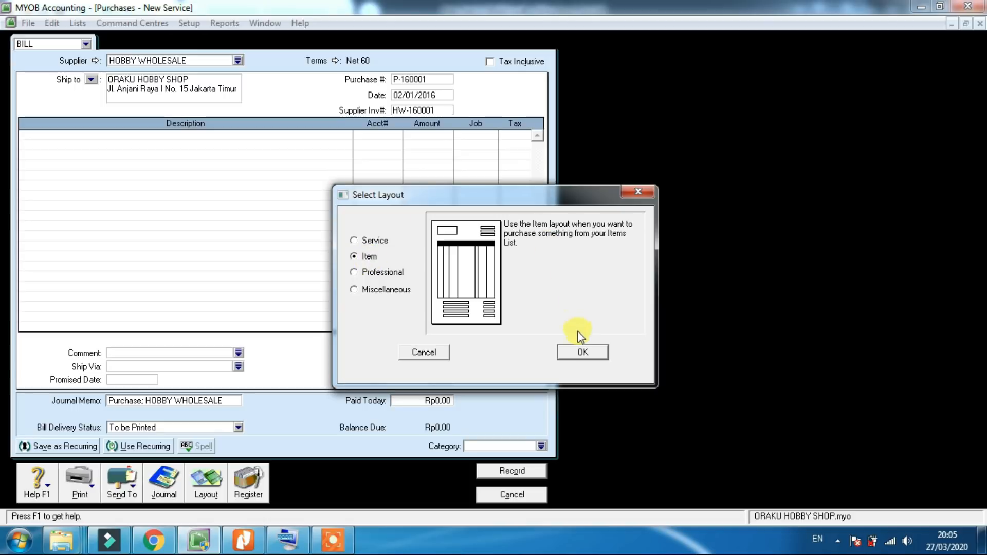
{"action": "left_click", "coordinate": [582, 352]}
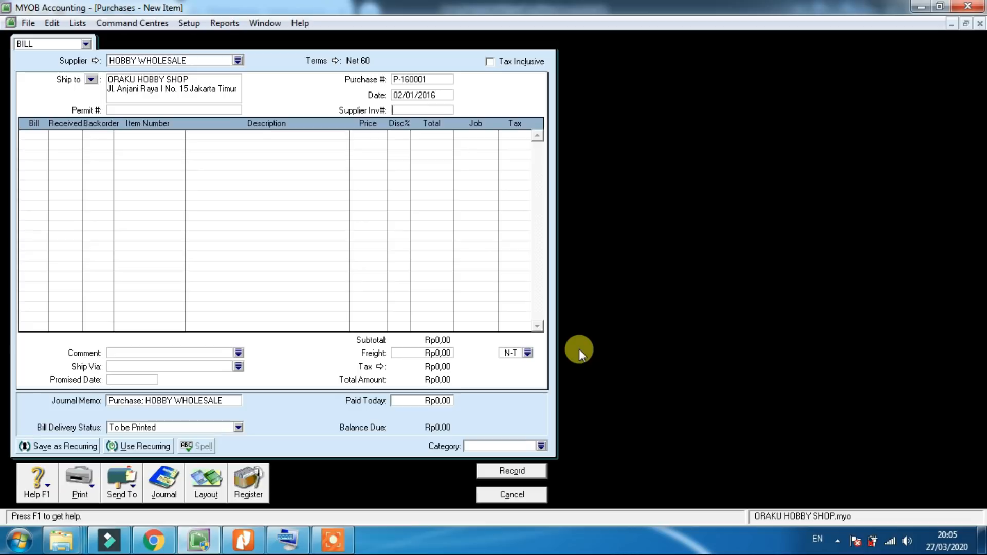
Enter a billed quantity of 10 in the bill's first line and move on to its item number.
{"action": "left_click", "coordinate": [37, 138]}
{"action": "type", "text": "10"}
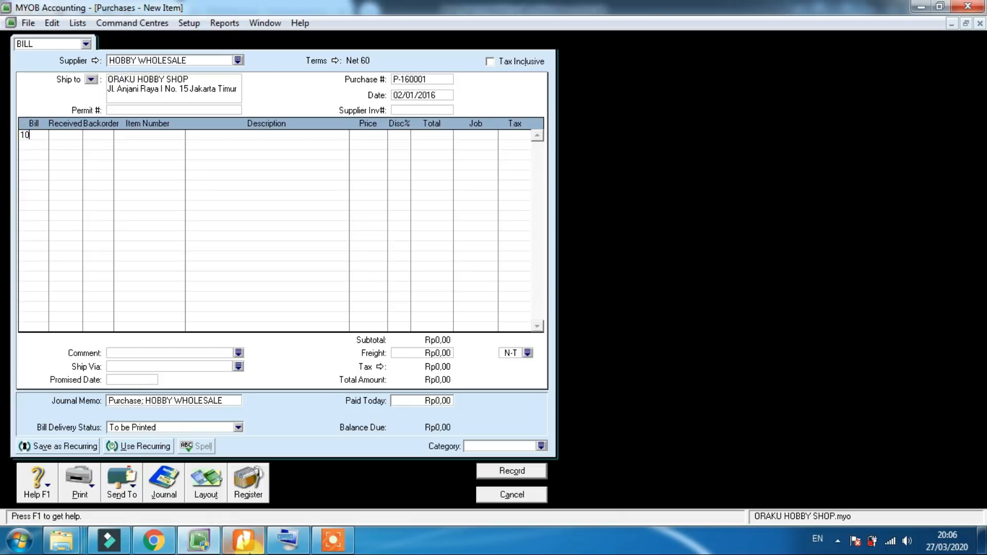
{"action": "left_click", "coordinate": [251, 551]}
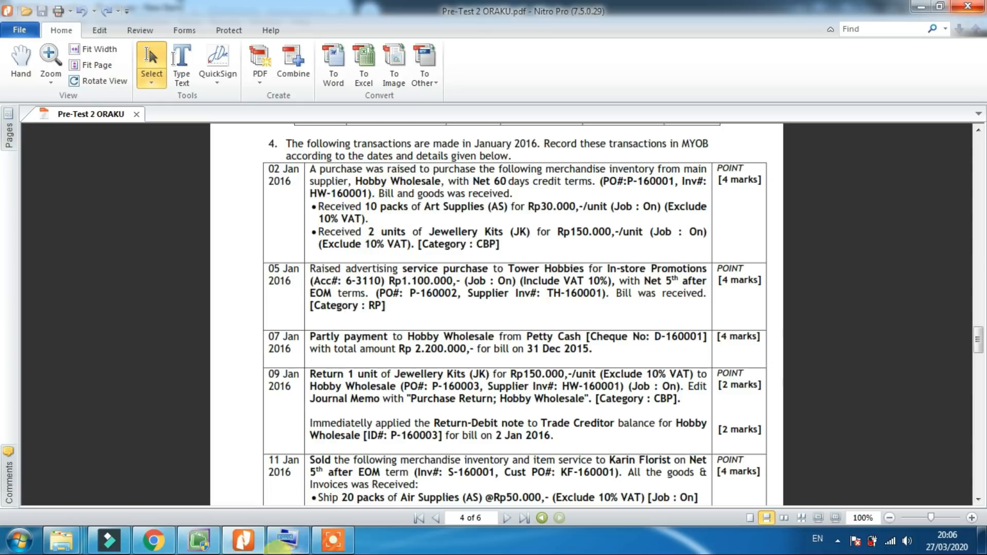
{"action": "left_click", "coordinate": [286, 543]}
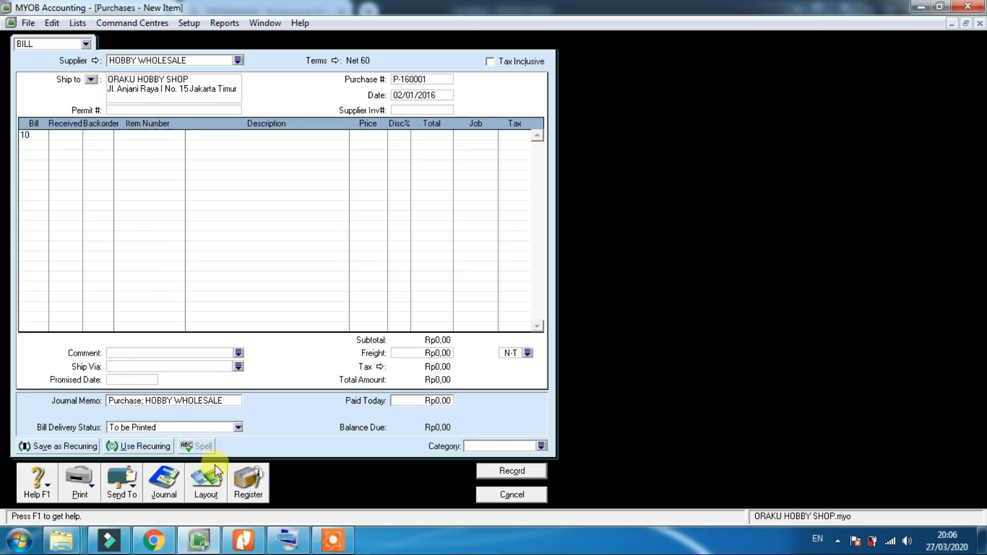
{"action": "mouse_move", "coordinate": [276, 551]}
{"action": "left_click", "coordinate": [273, 489]}
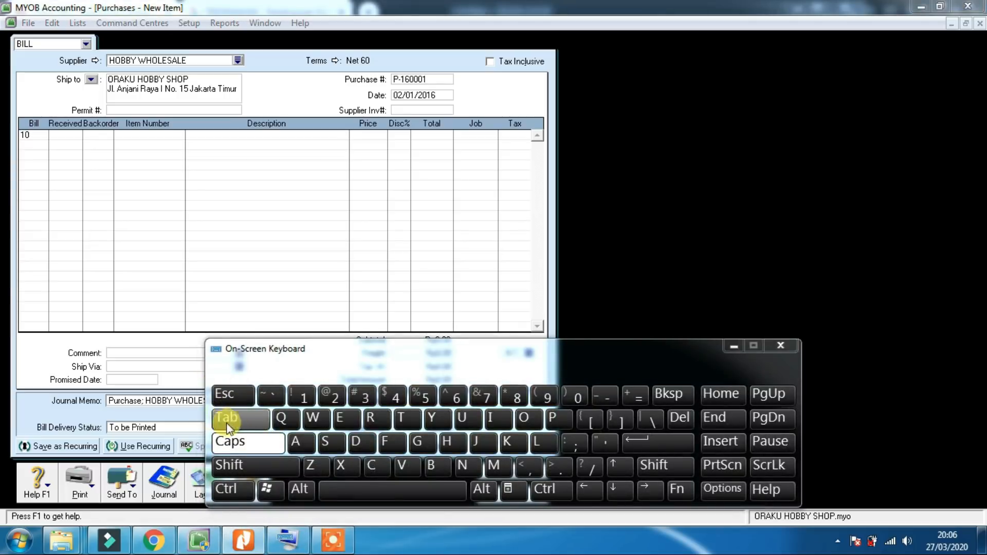
{"action": "left_click", "coordinate": [734, 346]}
{"action": "key", "text": "Tab"}
{"action": "key", "text": "Tab"}
{"action": "key", "text": "Tab"}
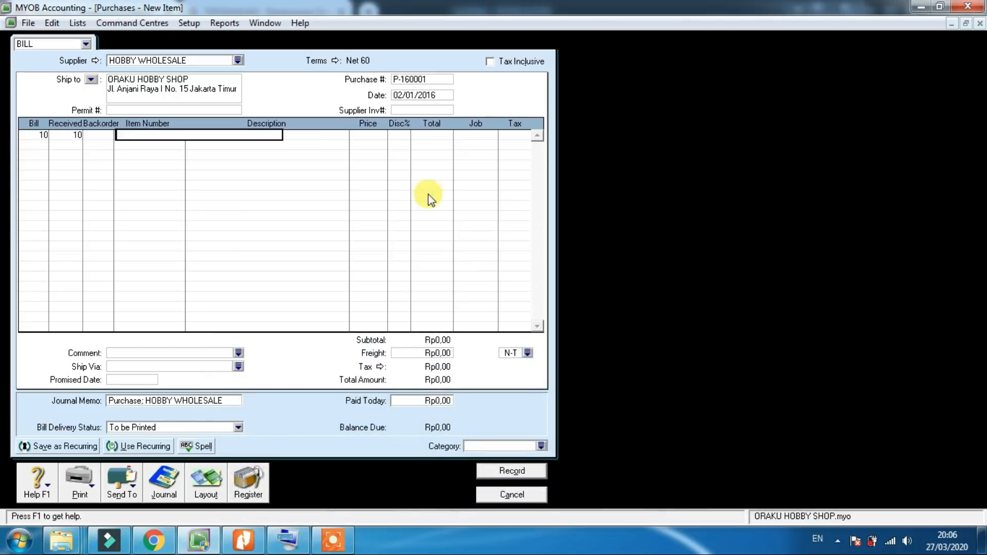
Choose the Art Supplies (AS) item for the first line and set its unit price to 30000.
{"action": "key", "text": "Tab"}
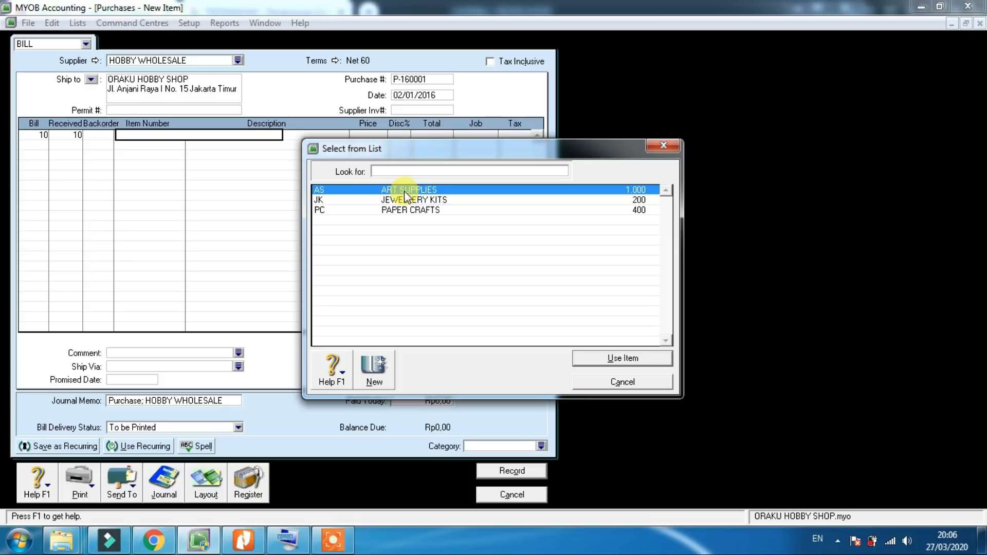
{"action": "left_click", "coordinate": [608, 359]}
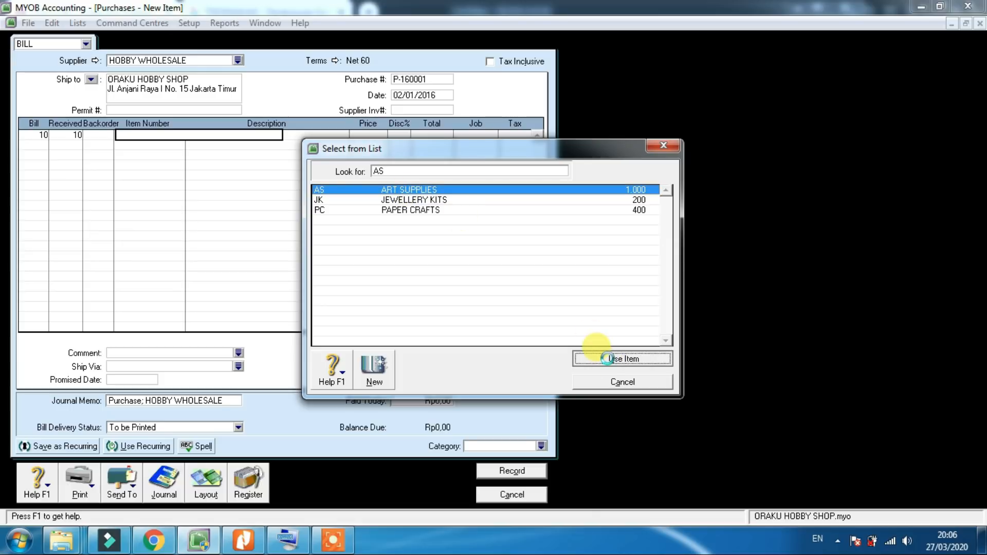
{"action": "key", "text": "Tab"}
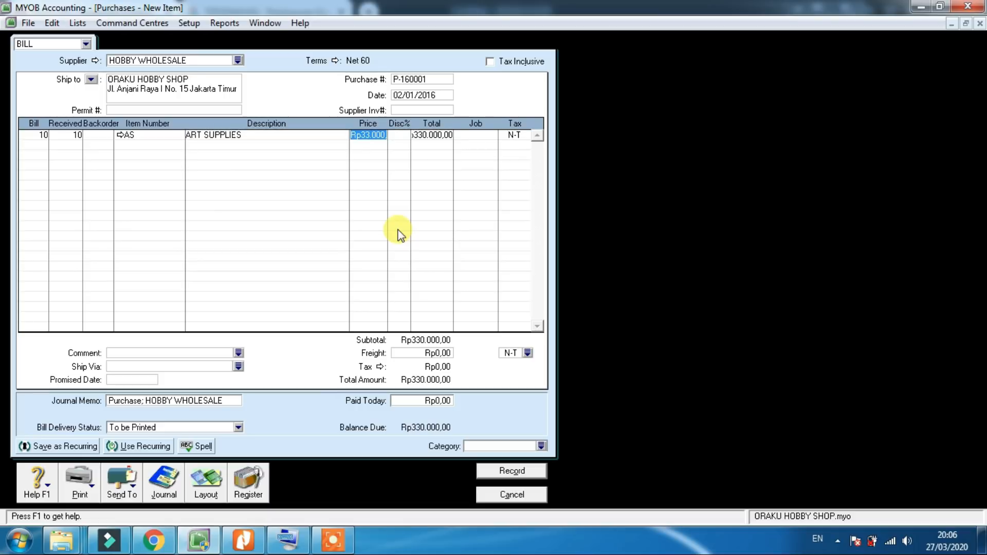
{"action": "type", "text": "30000"}
{"action": "key", "text": "Tab"}
Turn on Tax Inclusive for the bill and assign the ON (Online Store) job to the Art Supplies line.
{"action": "left_click", "coordinate": [498, 63]}
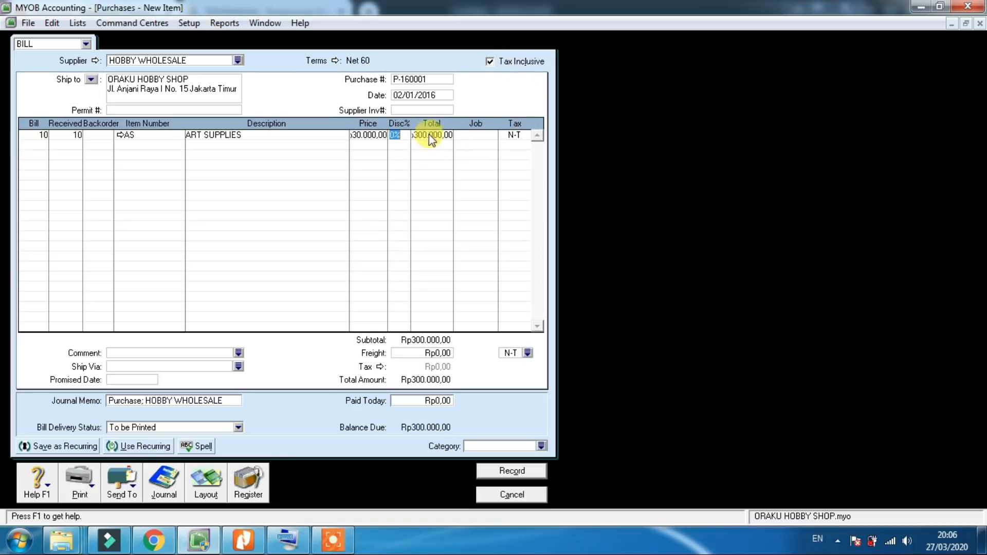
{"action": "left_click", "coordinate": [465, 136]}
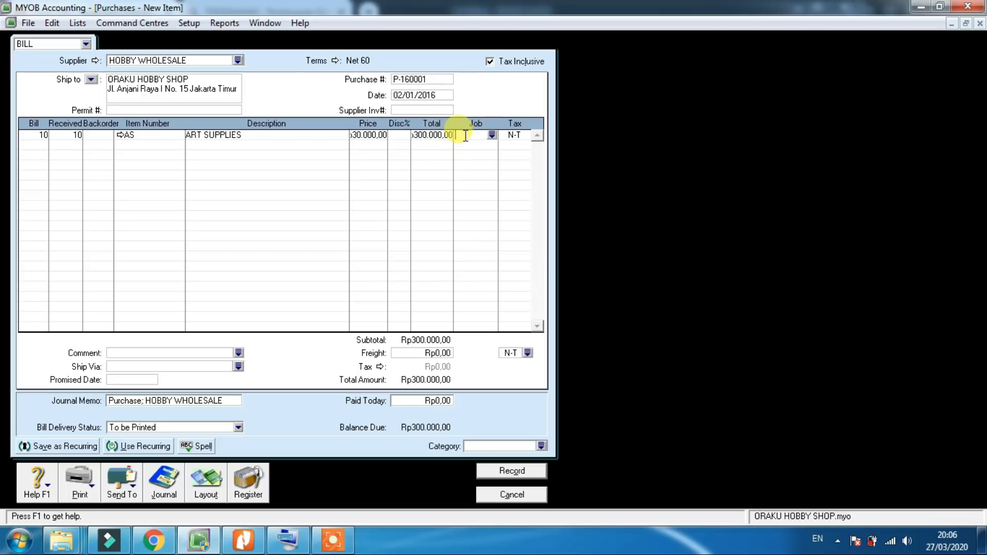
{"action": "type", "text": "0"}
{"action": "type", "text": "N"}
{"action": "left_click", "coordinate": [492, 135]}
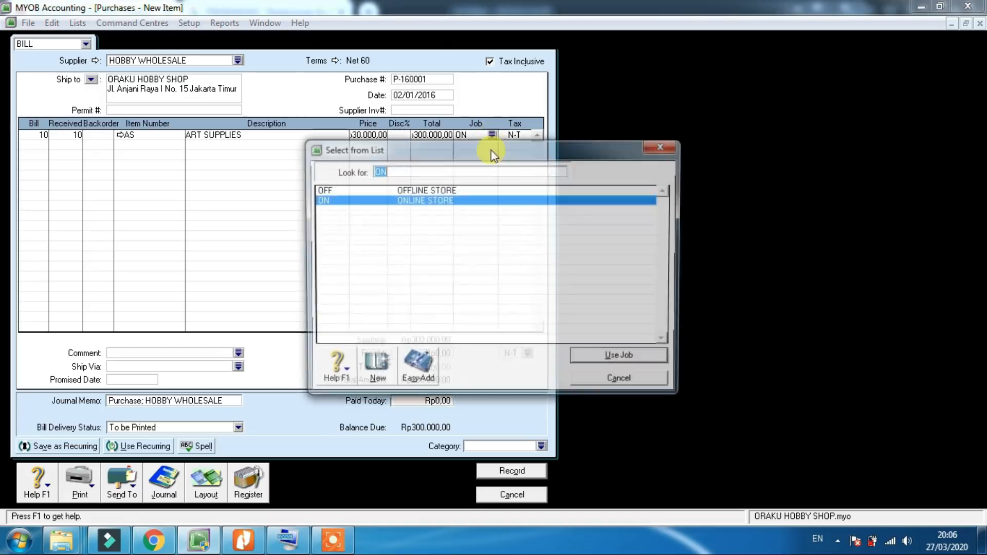
{"action": "double_click", "coordinate": [399, 198]}
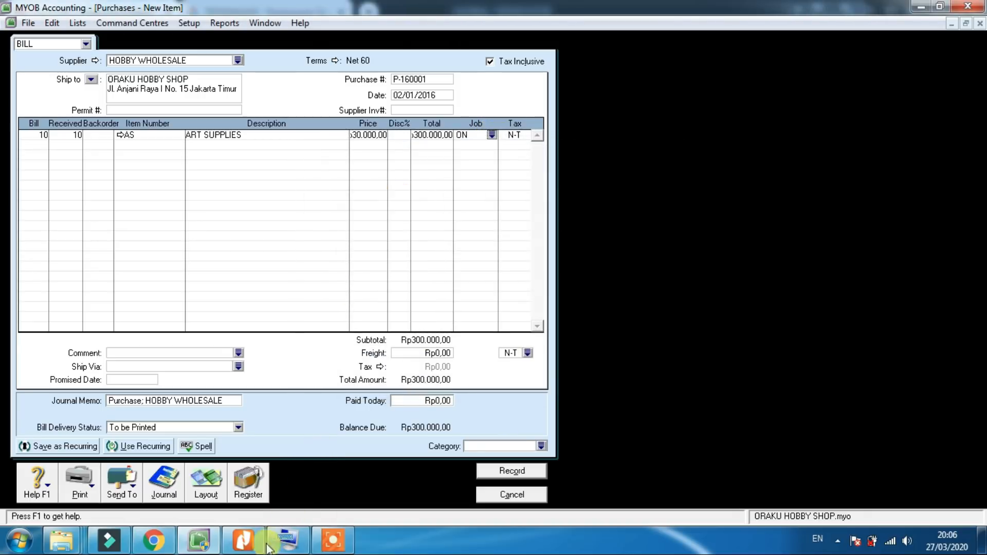
Check the 02 Jan VAT treatment in the Pre-Test 2 ORAKU PDF, turn off Tax Inclusive in MYOB, and set the Art Supplies tax code to VAT.
{"action": "left_click", "coordinate": [243, 540]}
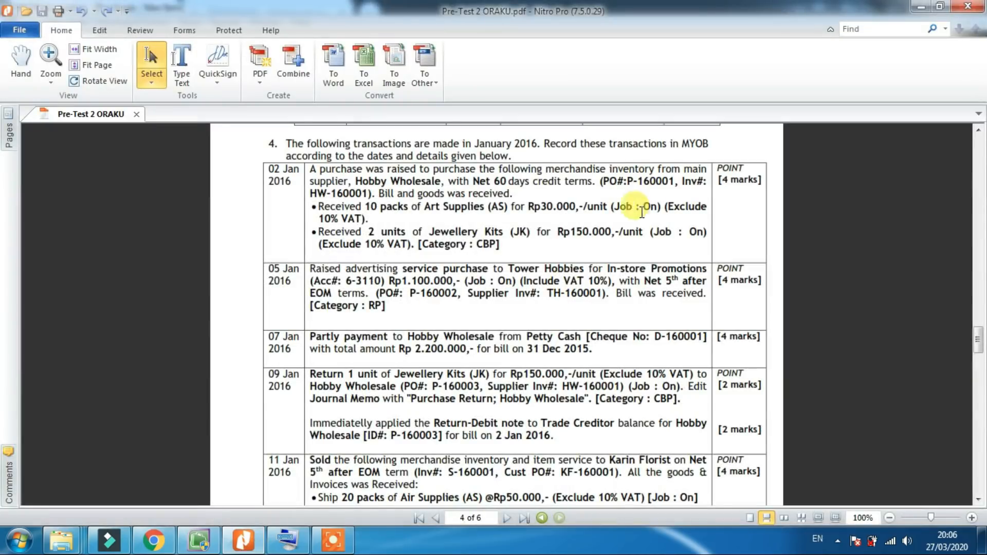
{"action": "left_click", "coordinate": [199, 540]}
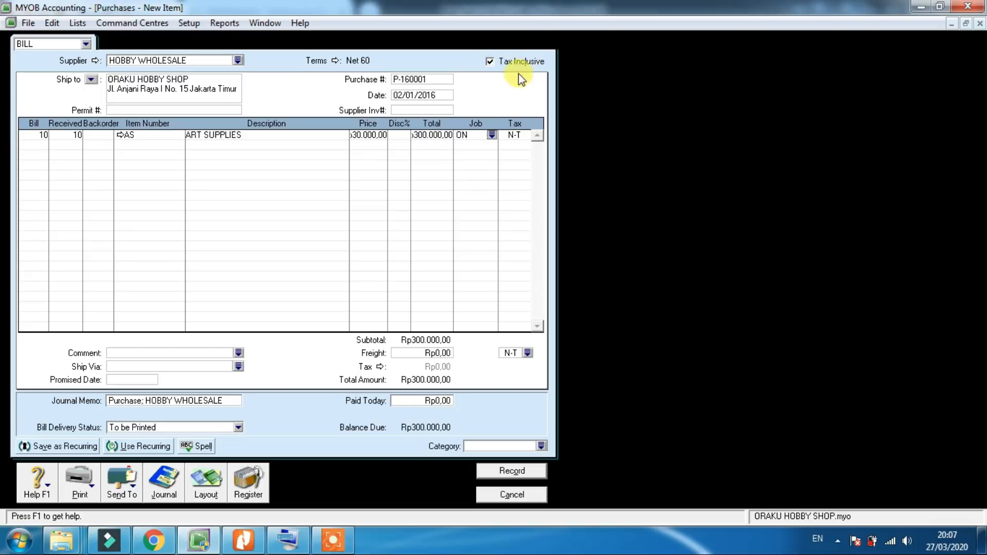
{"action": "left_click", "coordinate": [489, 62]}
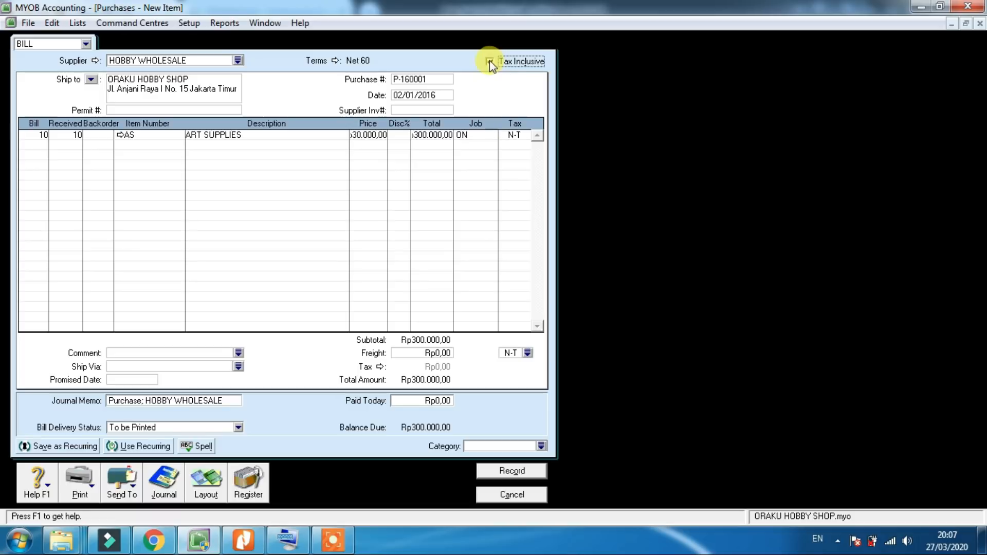
{"action": "left_click", "coordinate": [524, 134]}
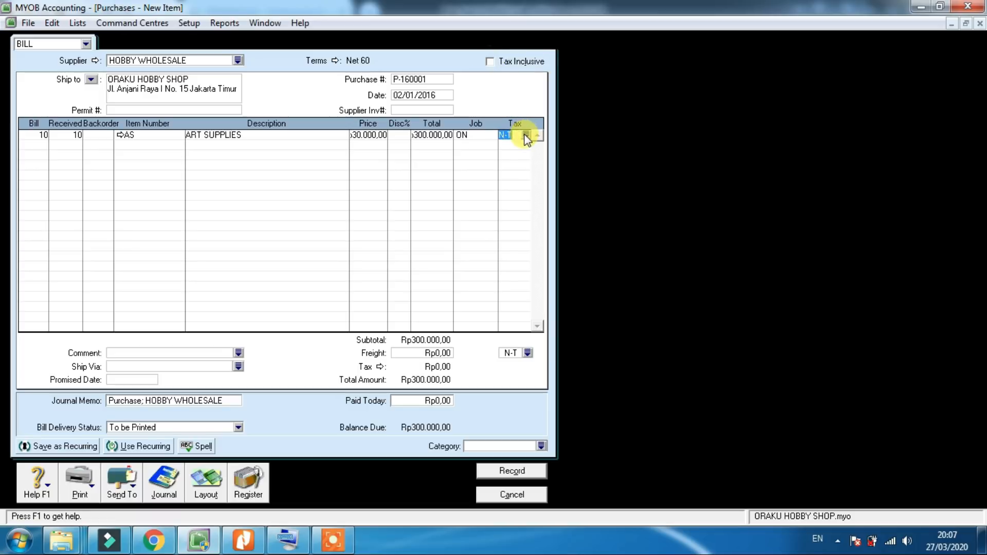
{"action": "left_click", "coordinate": [526, 134]}
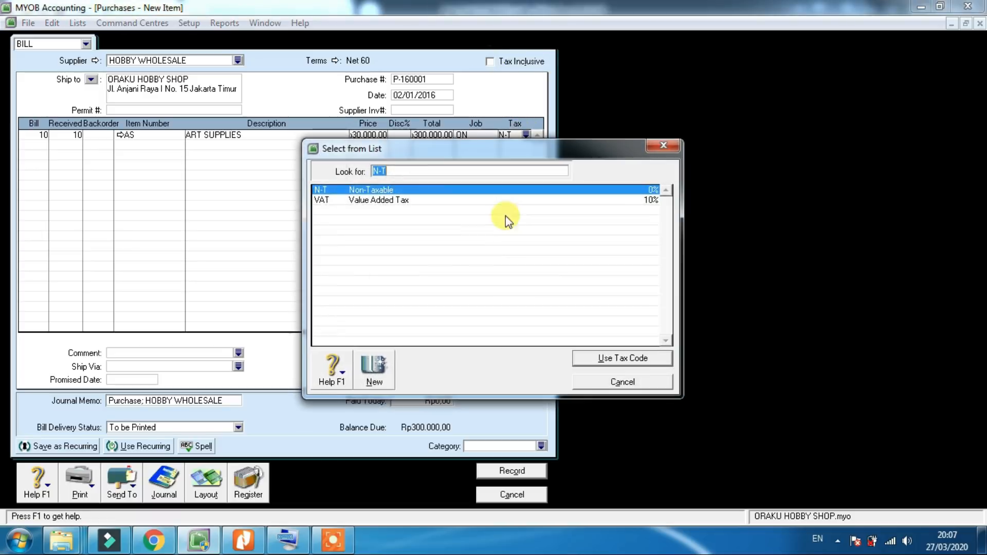
{"action": "left_click", "coordinate": [392, 201]}
{"action": "double_click", "coordinate": [392, 200]}
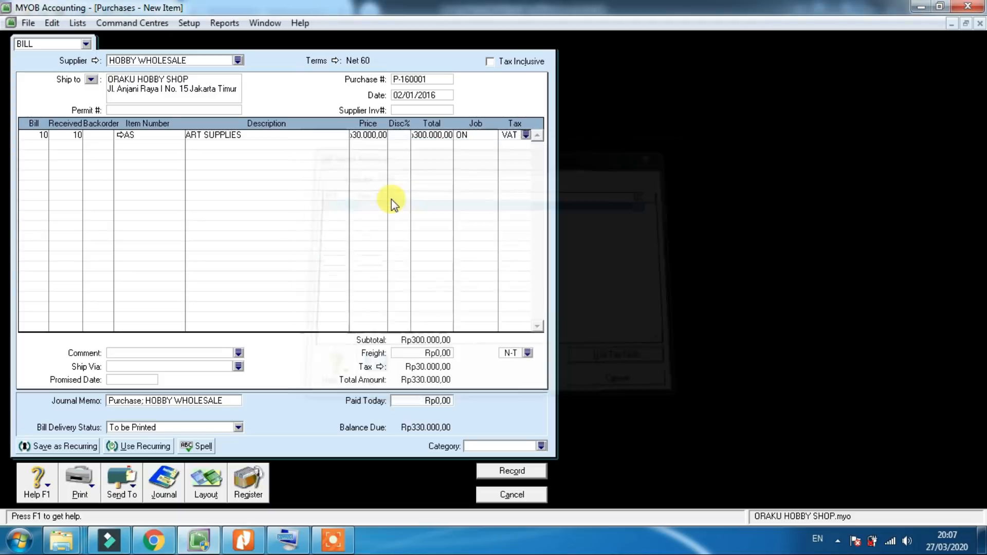
Add a second bill line with a quantity of 2 for the Jewellery Kits (JK) item.
{"action": "left_click", "coordinate": [40, 145]}
{"action": "type", "text": "2"}
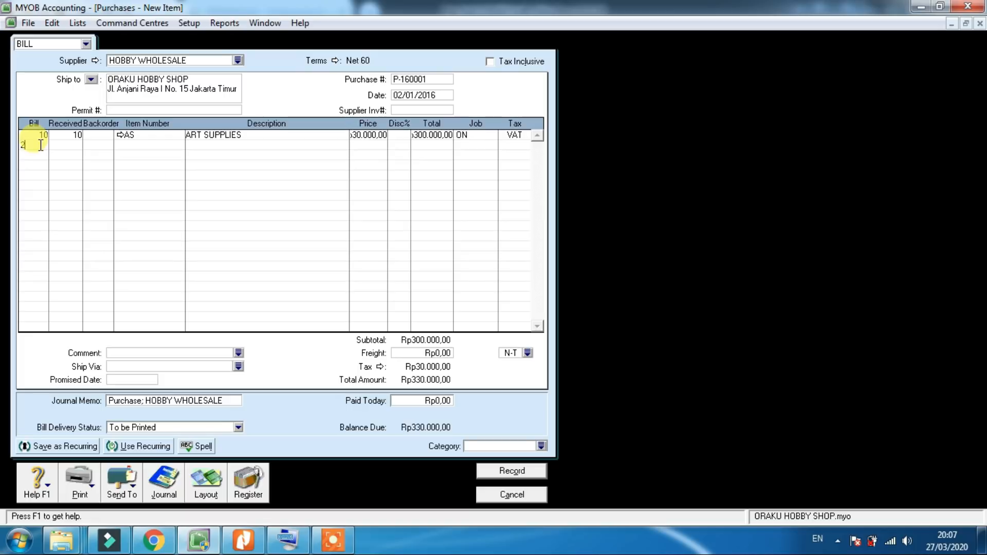
{"action": "key", "text": "Tab"}
{"action": "key", "text": "Tab"}
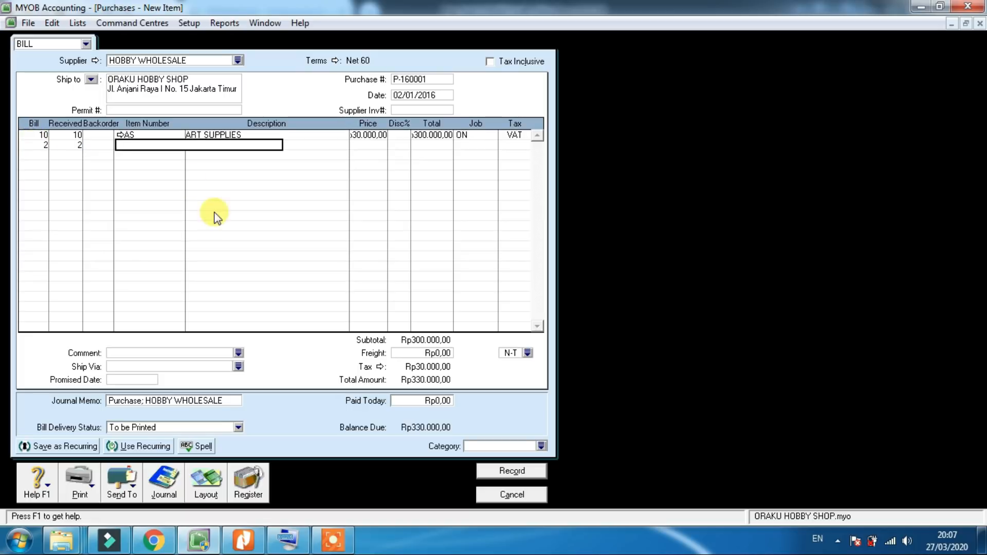
{"action": "key", "text": "Tab"}
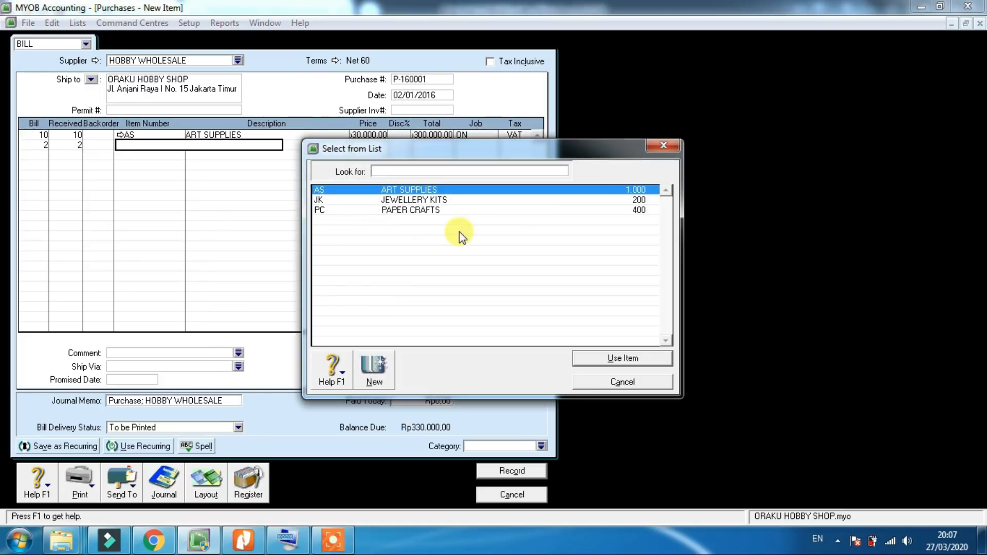
{"action": "double_click", "coordinate": [439, 202]}
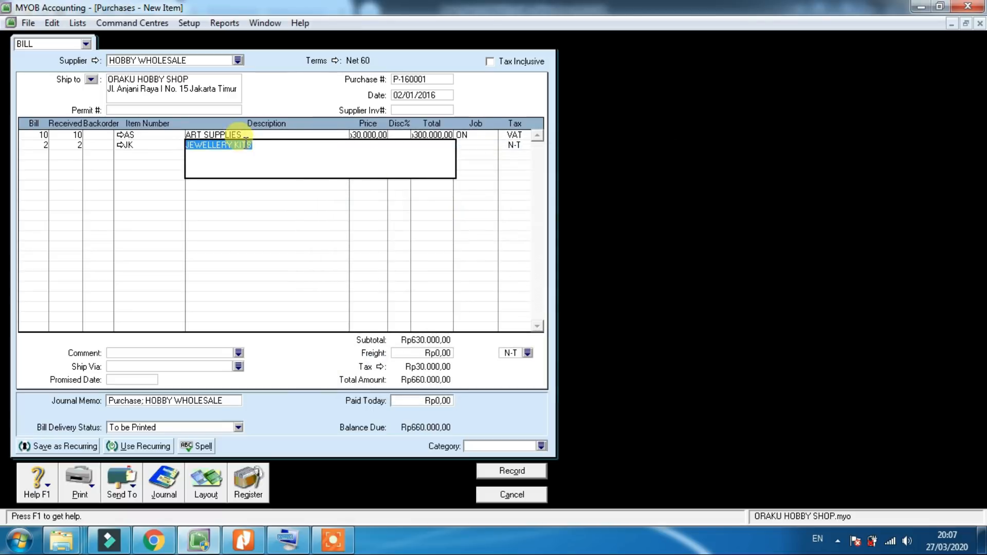
Set the unit price of the Jewellery Kits line to 150000.
{"action": "key", "text": "Tab"}
{"action": "type", "text": "15"}
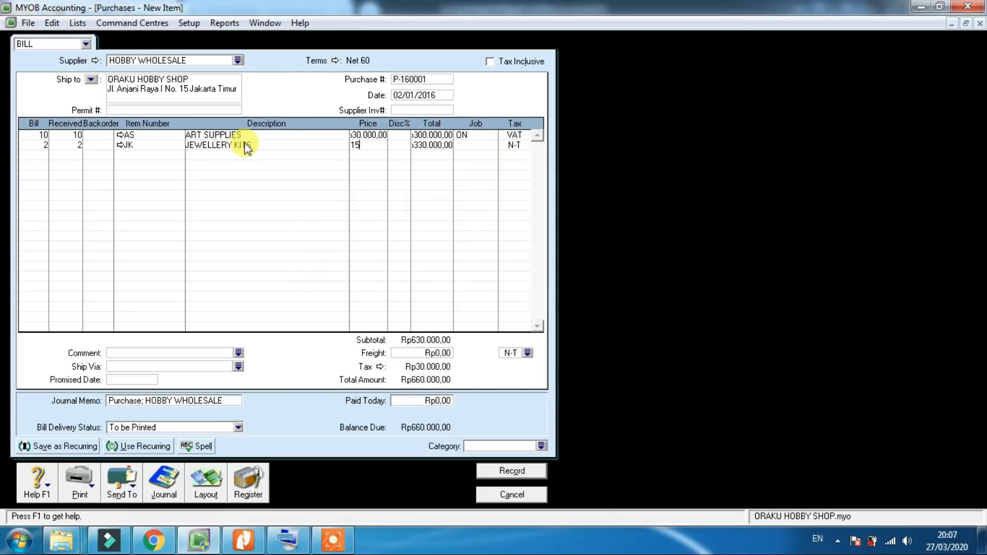
{"action": "type", "text": "0000"}
{"action": "key", "text": "Tab"}
{"action": "left_click", "coordinate": [433, 146]}
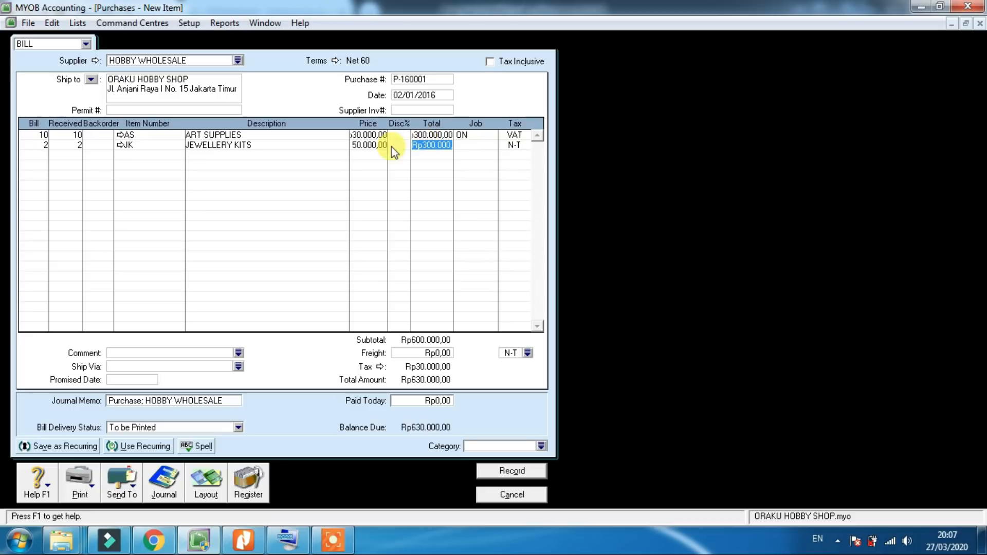
{"action": "left_click", "coordinate": [362, 148]}
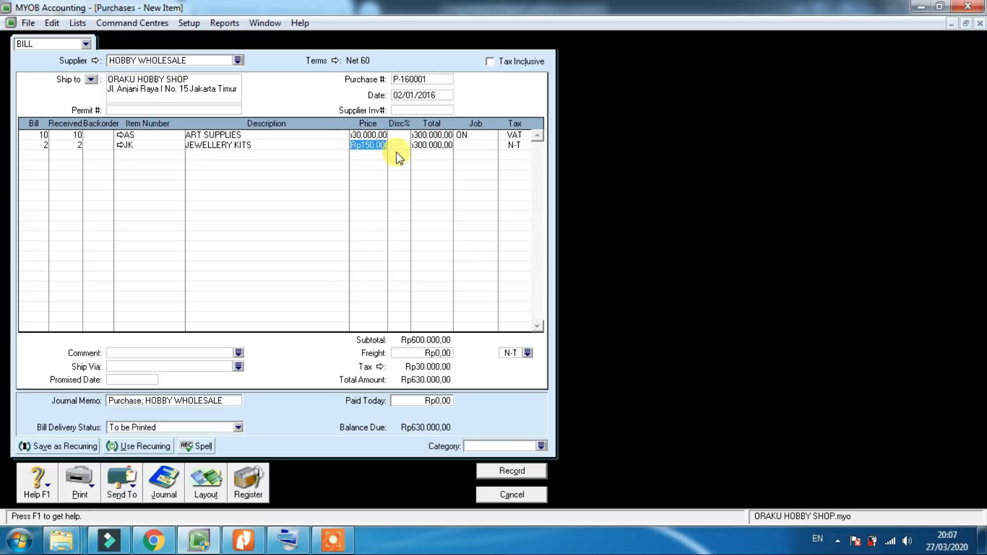
{"action": "type", "text": "50000"}
{"action": "key", "text": "Tab"}
Assign the ON job and the VAT tax code to the Jewellery Kits line.
{"action": "left_click", "coordinate": [467, 136]}
{"action": "left_click", "coordinate": [468, 146]}
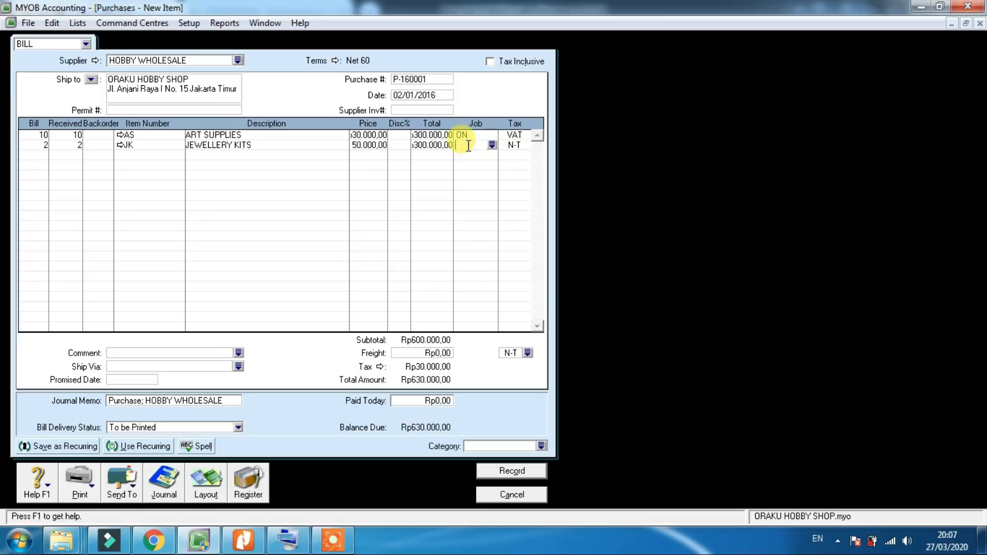
{"action": "type", "text": "ON"}
{"action": "key", "text": "Tab"}
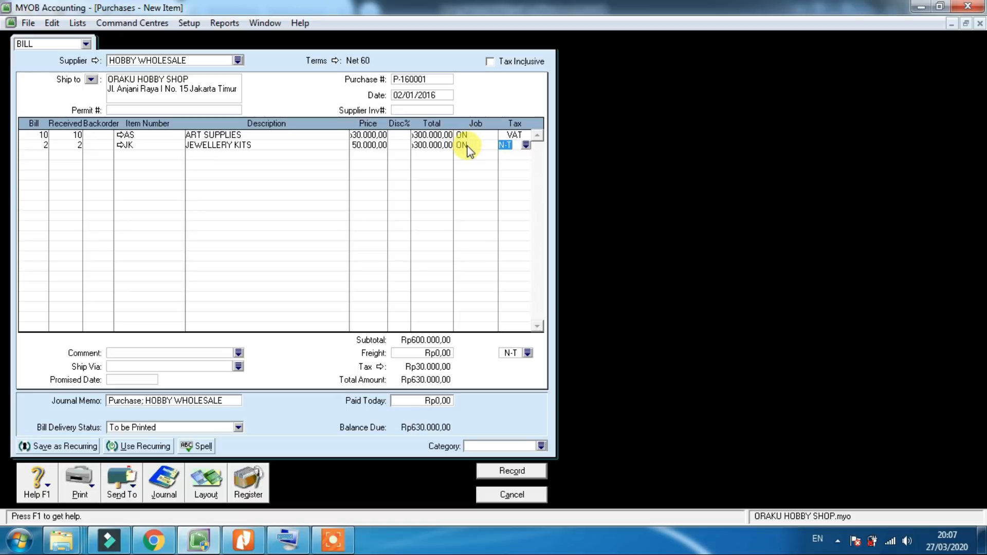
{"action": "type", "text": "VAT"}
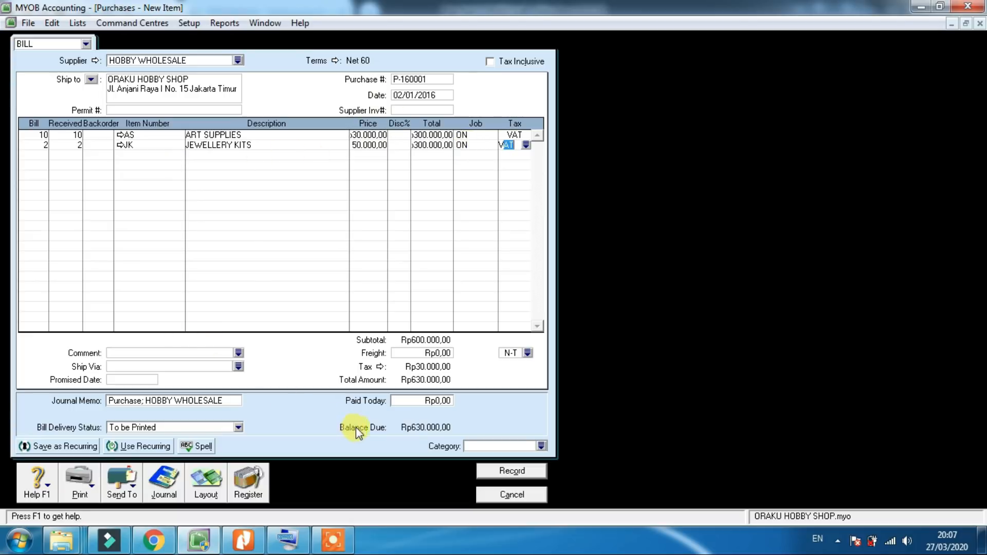
Check the 02 Jan category in the Pre-Test 2 ORAKU PDF and set the MYOB bill's category to CBP.
{"action": "left_click", "coordinate": [246, 547]}
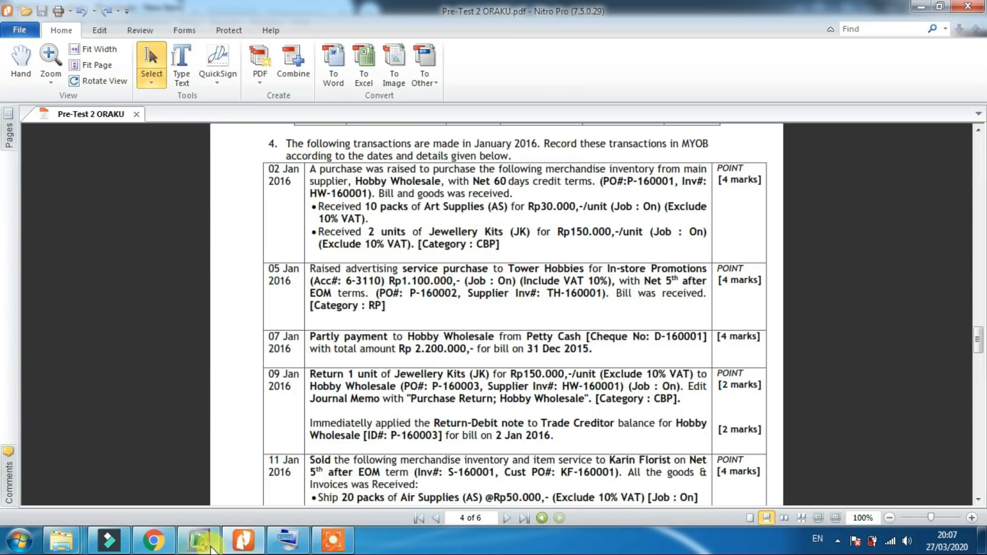
{"action": "left_click", "coordinate": [201, 543]}
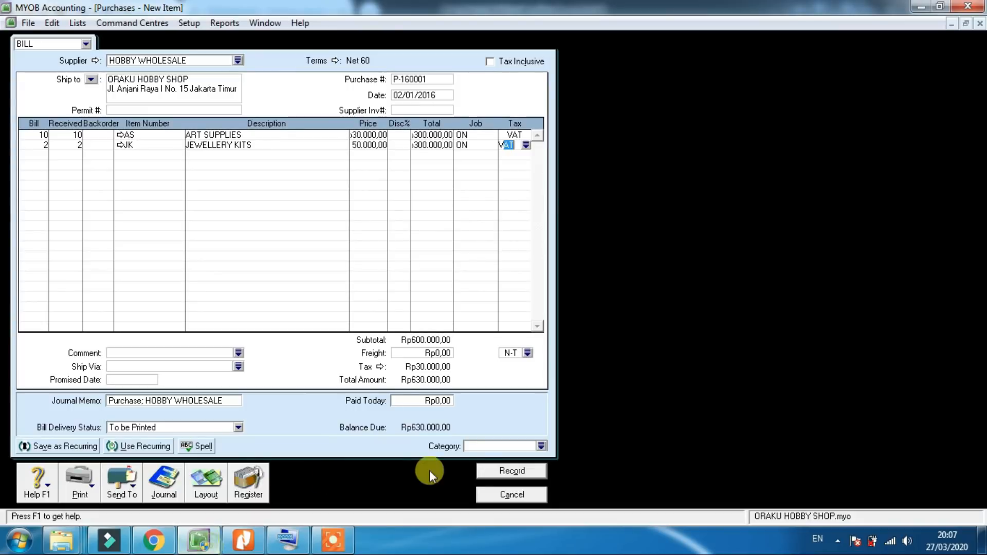
{"action": "left_click", "coordinate": [470, 445]}
{"action": "type", "text": "CBP"}
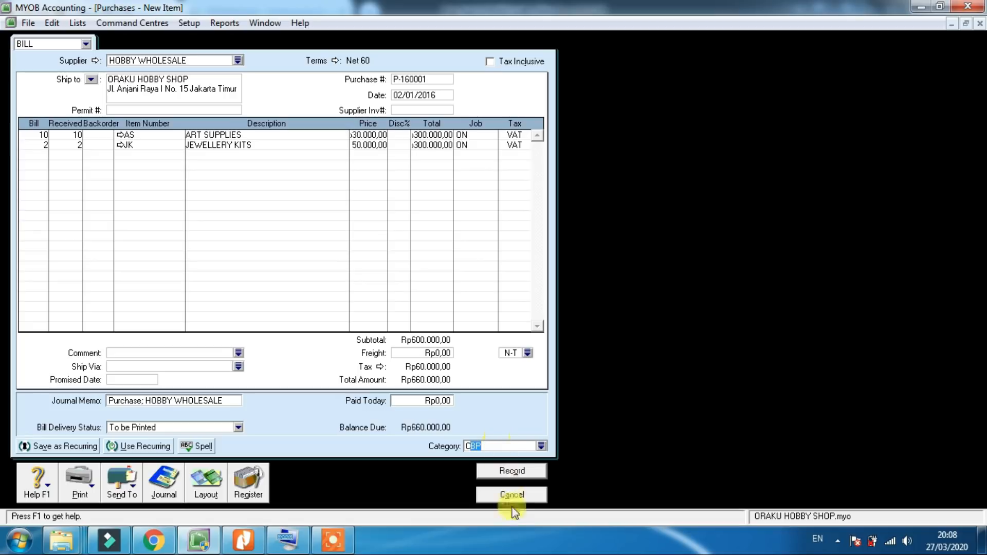
{"action": "left_click", "coordinate": [299, 542]}
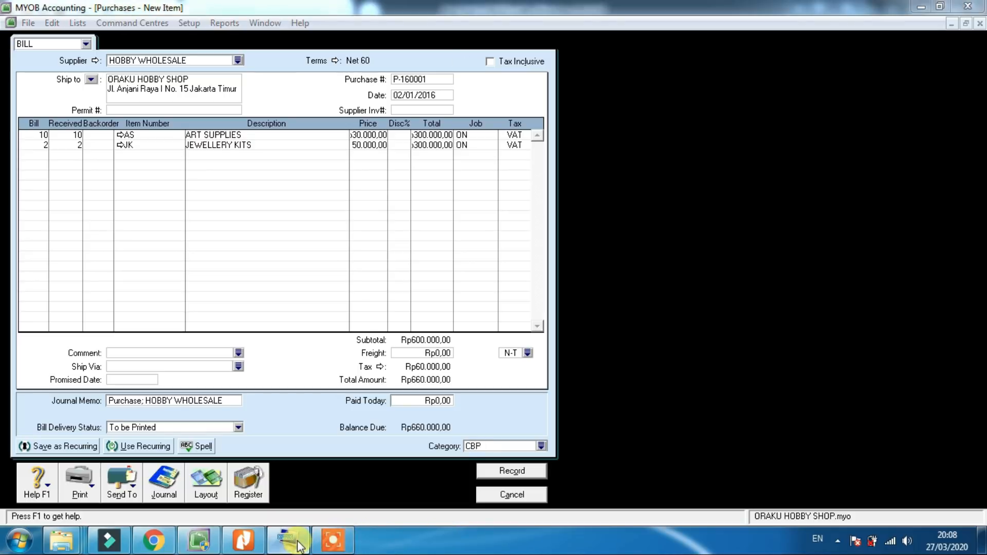
{"action": "left_click", "coordinate": [247, 539]}
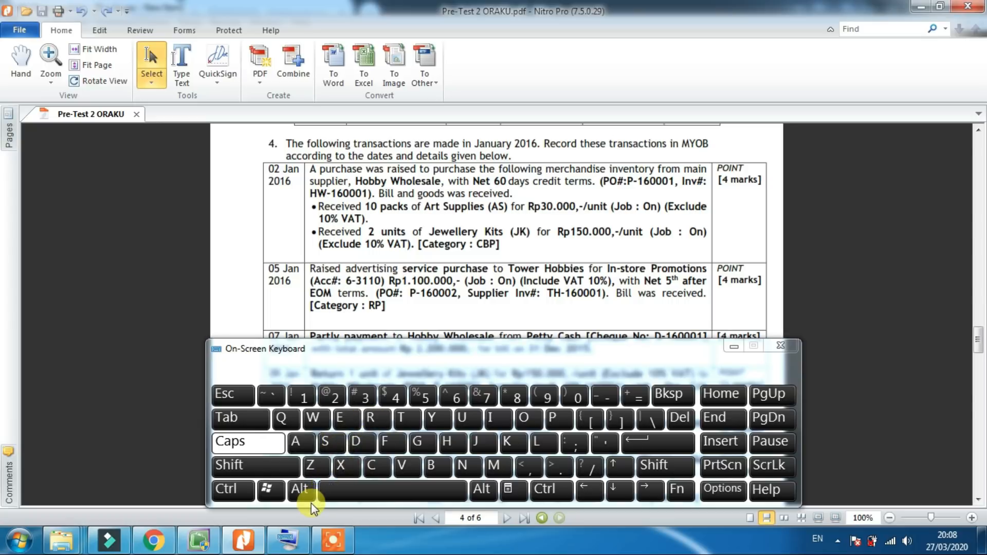
{"action": "left_click", "coordinate": [195, 542]}
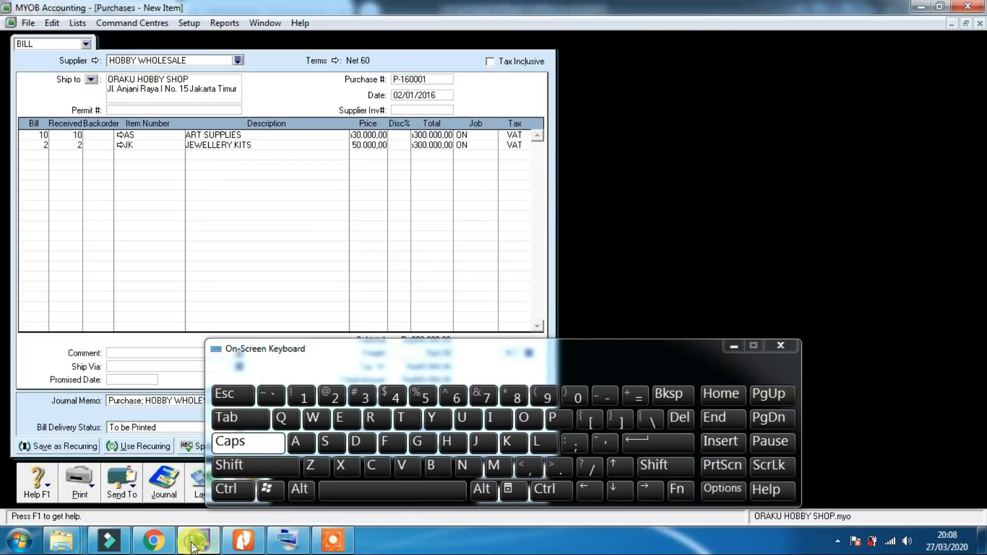
{"action": "left_click", "coordinate": [732, 346]}
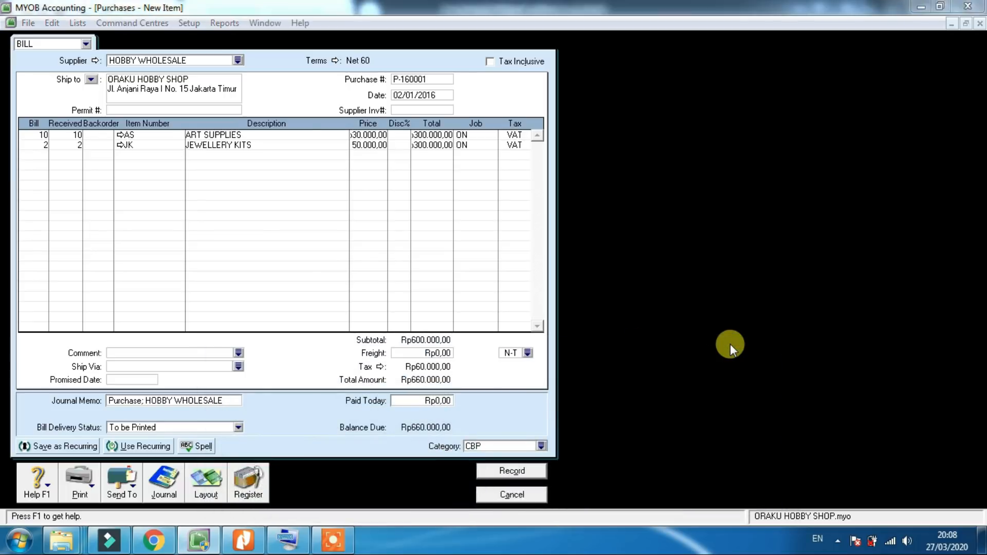
Review the recap of the Hobby Wholesale bill's journal entries, record the bill, and close the purchase entry window.
{"action": "key", "text": "ctrl+r"}
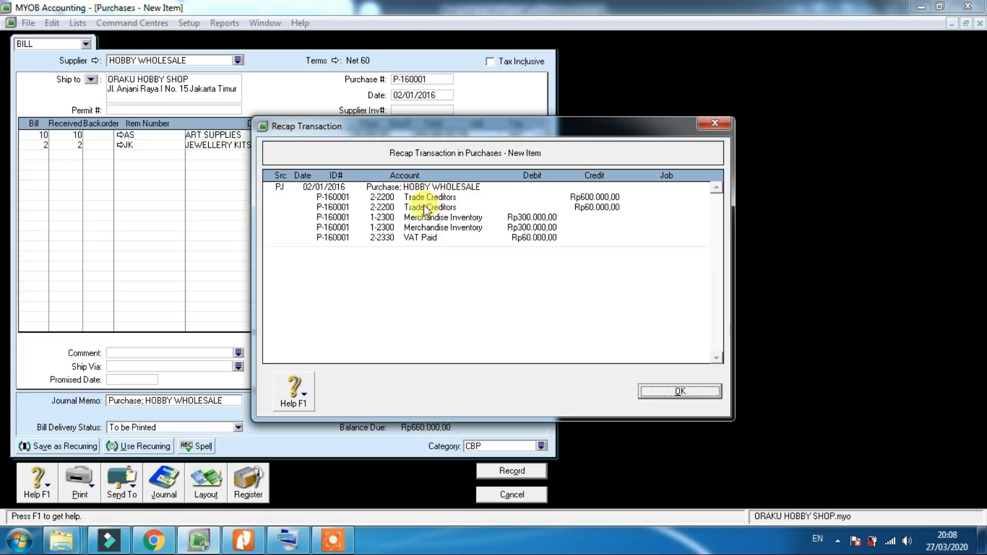
{"action": "left_click", "coordinate": [665, 395]}
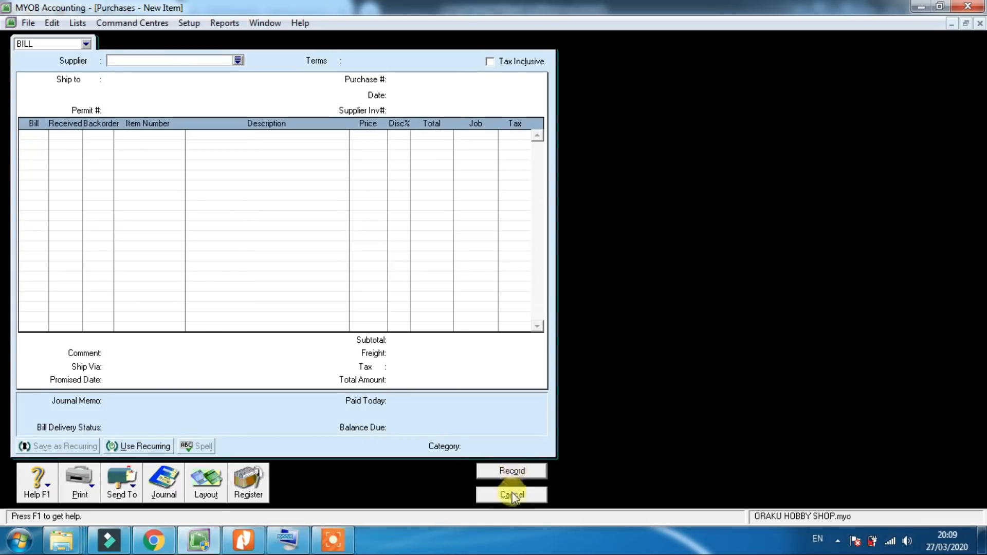
{"action": "left_click", "coordinate": [507, 495]}
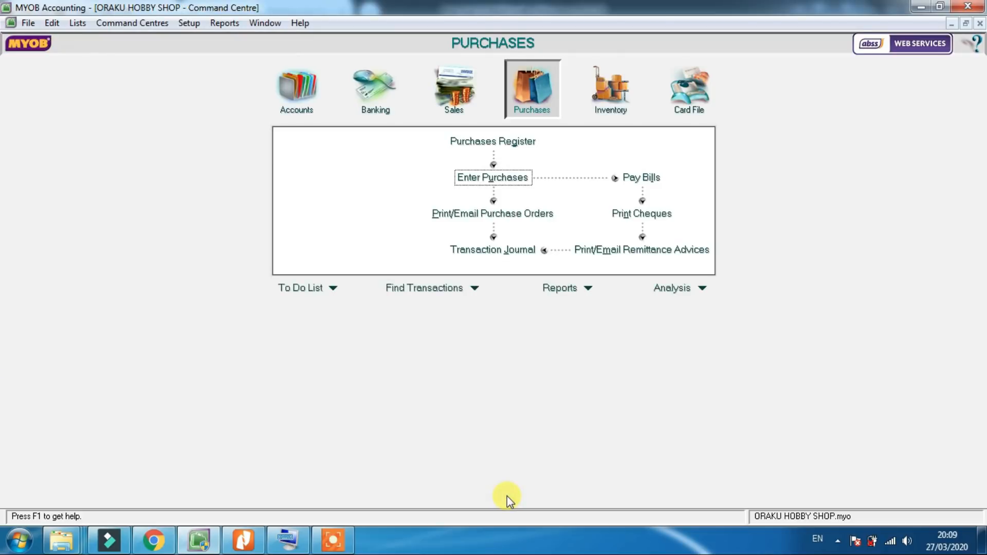
Check the 05 Jan transaction in the Pre-Test 2 ORAKU PDF and start a new MYOB purchase with TOWER HOBBIES as the supplier.
{"action": "left_click", "coordinate": [249, 548]}
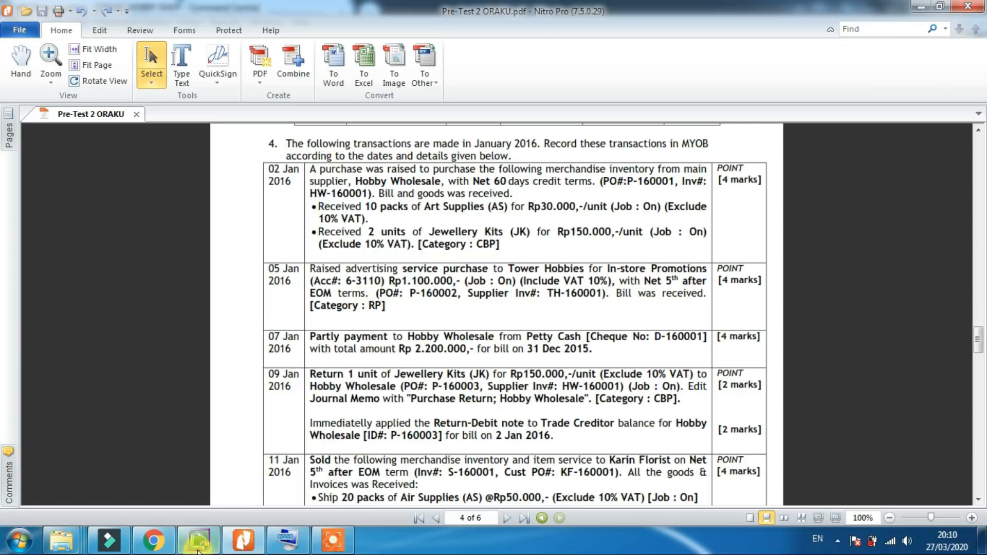
{"action": "left_click", "coordinate": [198, 549]}
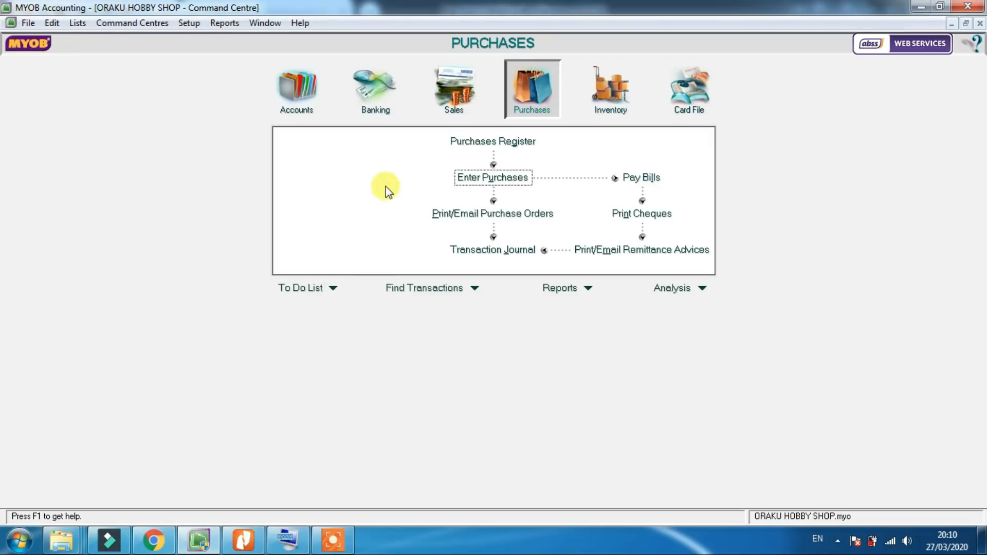
{"action": "left_click", "coordinate": [472, 180]}
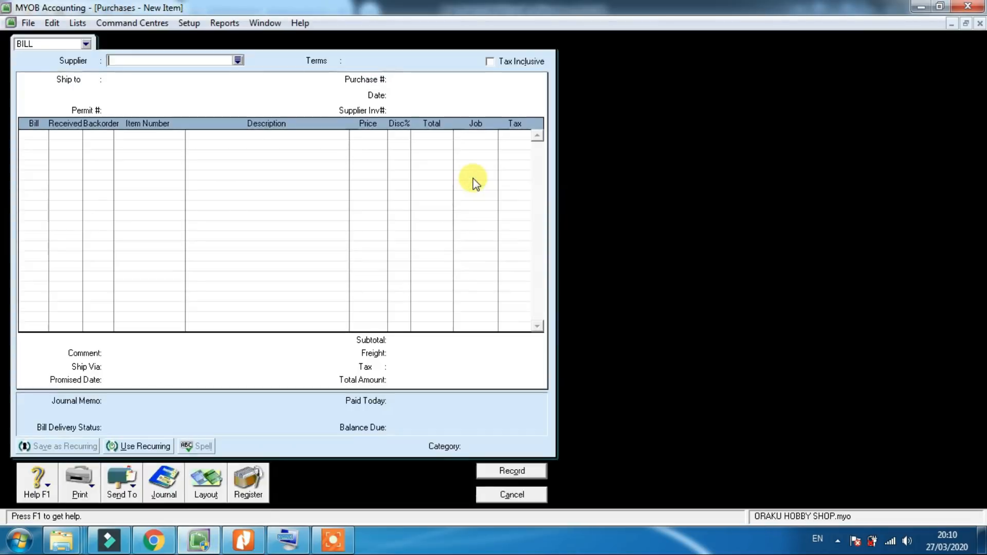
{"action": "left_click", "coordinate": [238, 61]}
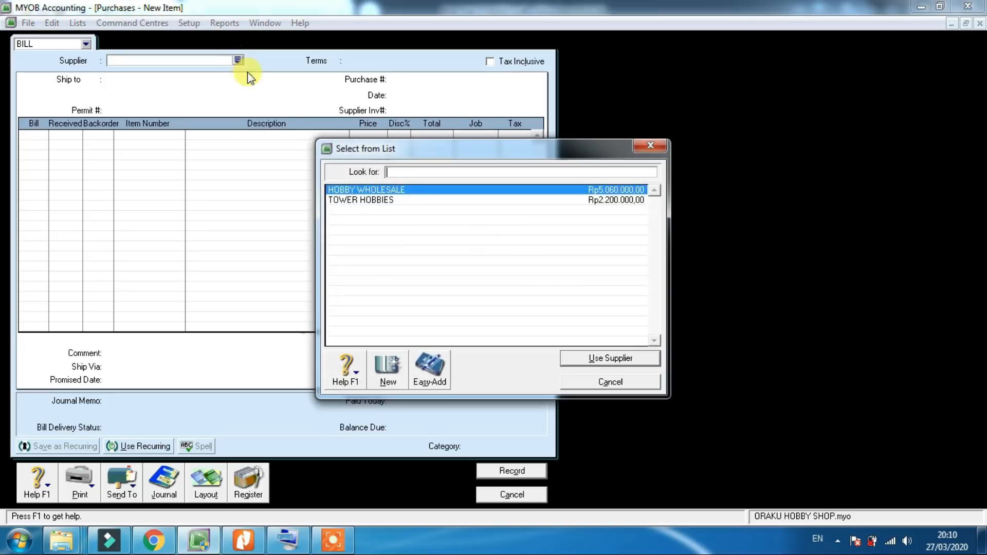
{"action": "double_click", "coordinate": [358, 200]}
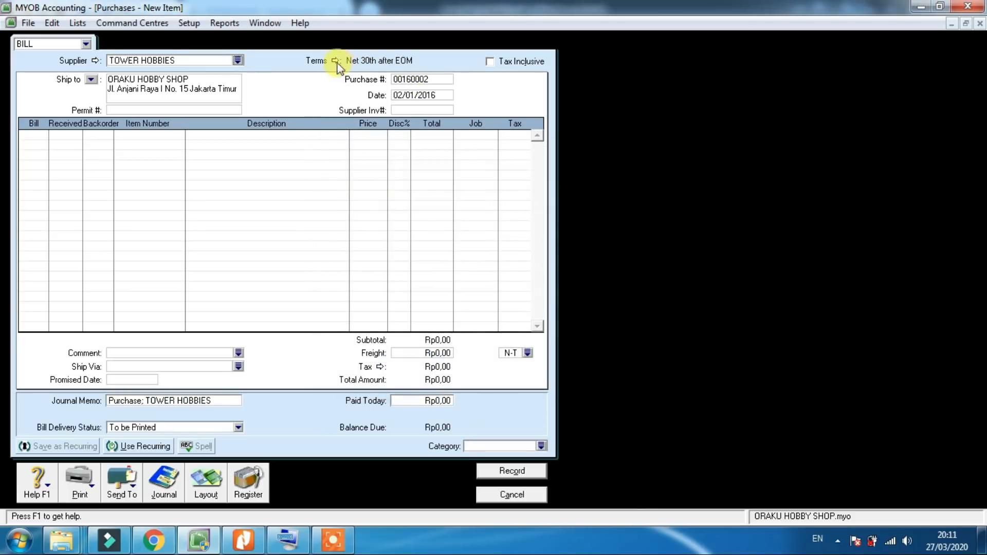
Set the Tower Hobbies bill's credit terms to Day of Month after EOM with a 5th balance due date, checking them against the Pre-Test 2 ORAKU PDF.
{"action": "left_click", "coordinate": [336, 62]}
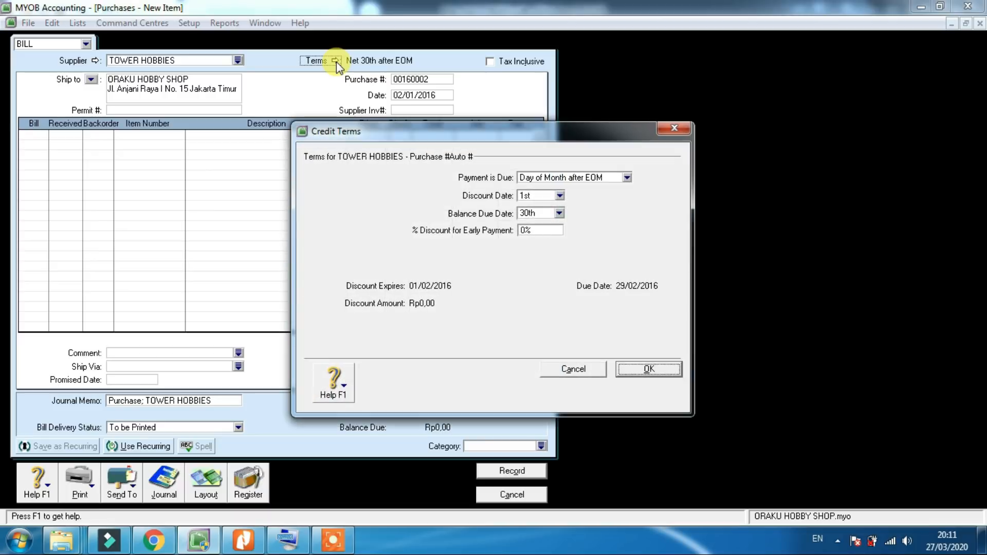
{"action": "left_click", "coordinate": [627, 178]}
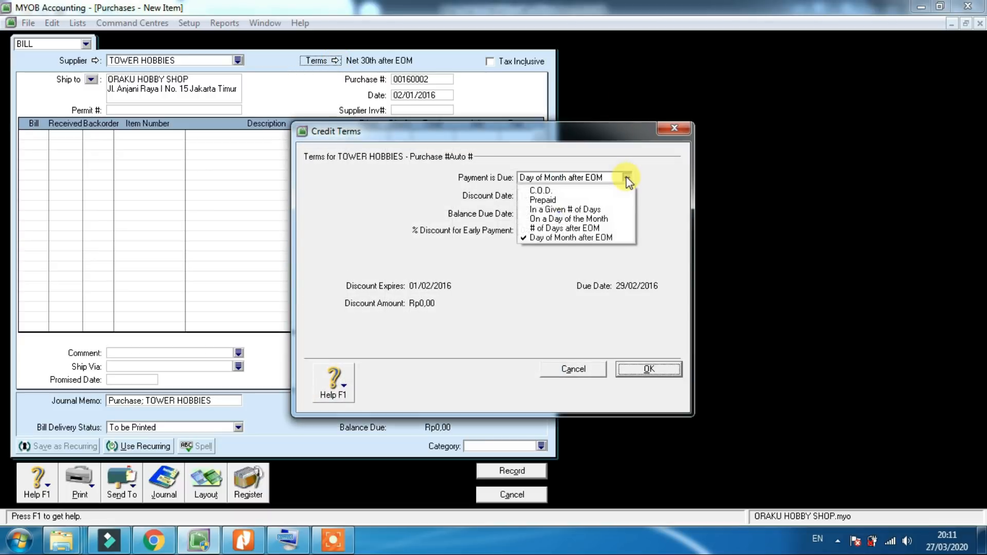
{"action": "left_click", "coordinate": [560, 237]}
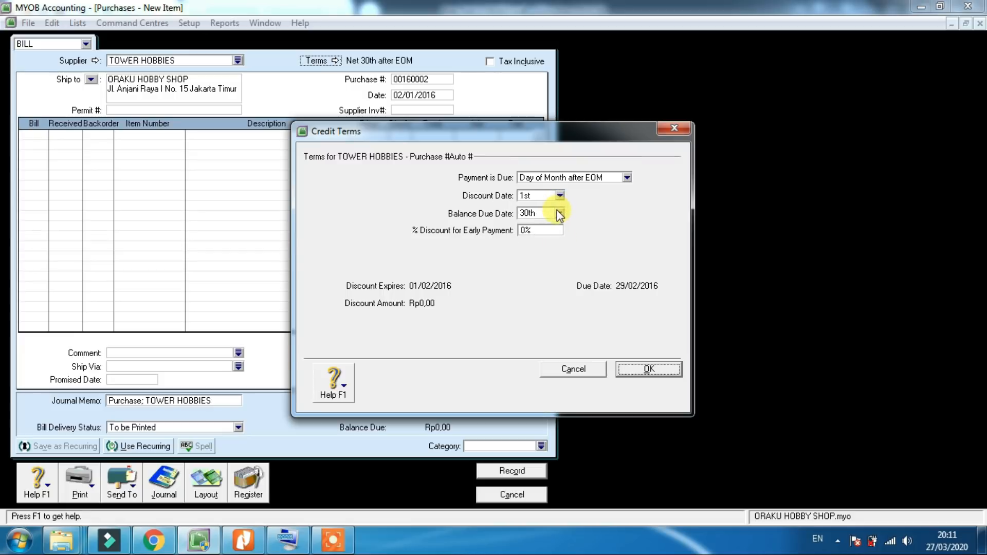
{"action": "left_click", "coordinate": [558, 213]}
{"action": "left_click", "coordinate": [537, 263]}
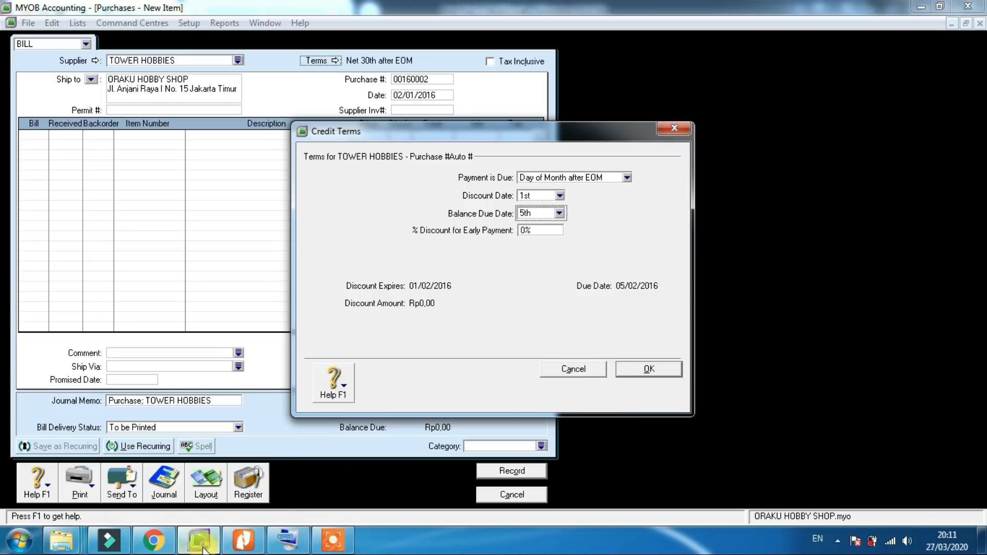
{"action": "left_click", "coordinate": [238, 550]}
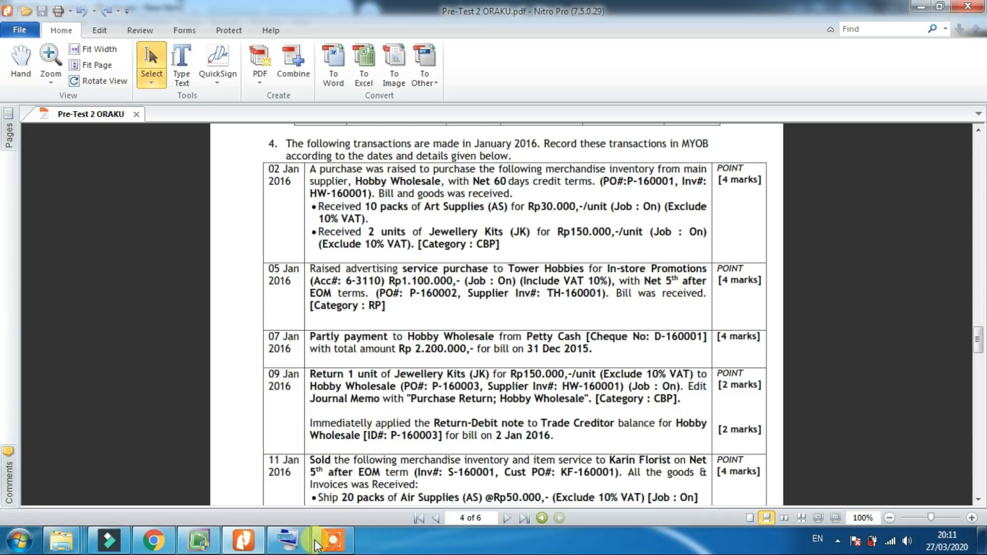
{"action": "left_click", "coordinate": [201, 548]}
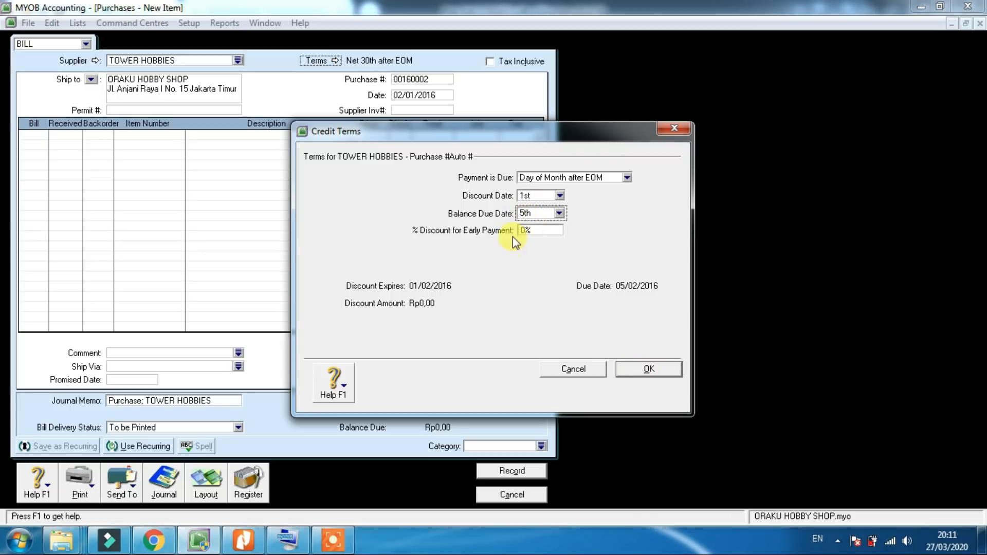
{"action": "left_click", "coordinate": [651, 370]}
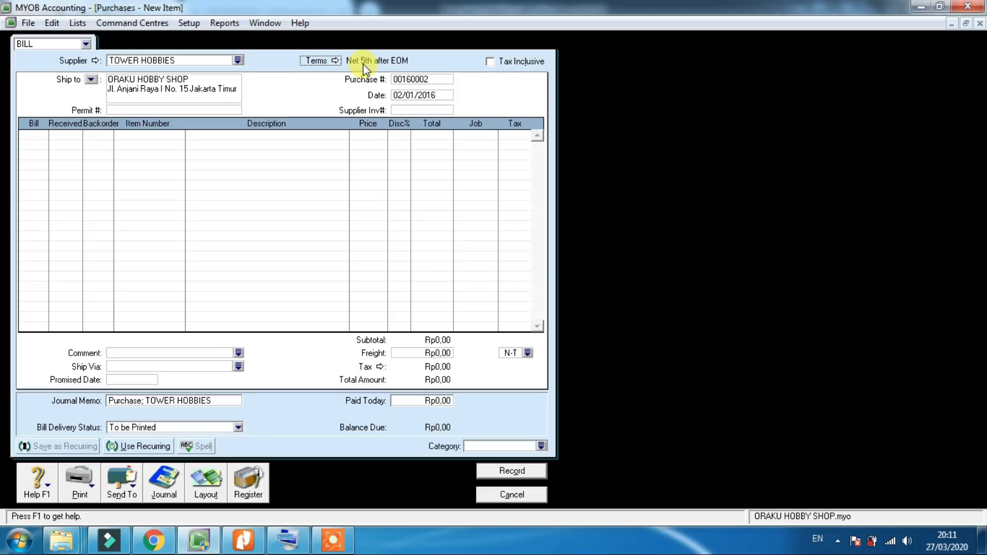
Enter the exercise's purchase order number for the 05 Jan transaction and date the bill 05/01/2016.
{"action": "left_click", "coordinate": [416, 80]}
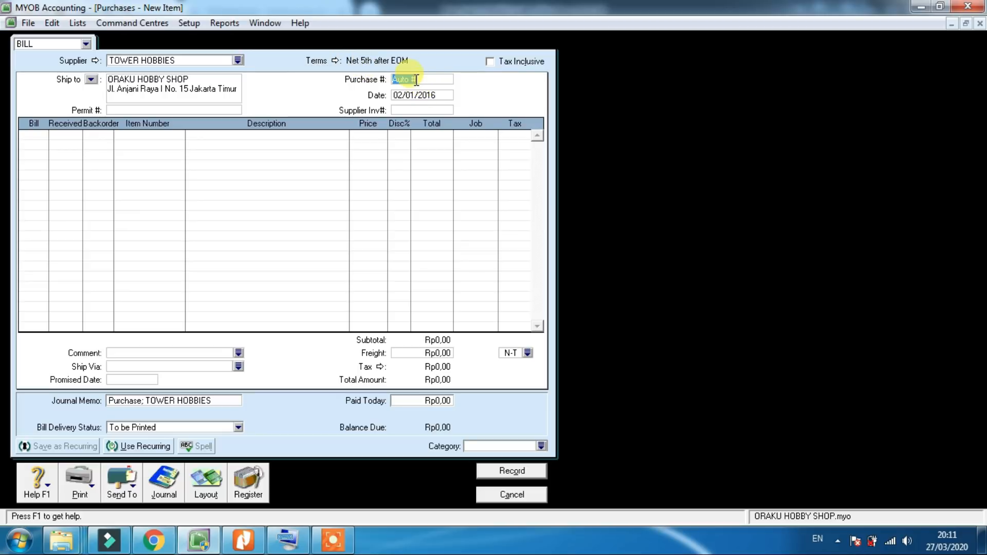
{"action": "type", "text": "P-160002"}
{"action": "left_click", "coordinate": [420, 98]}
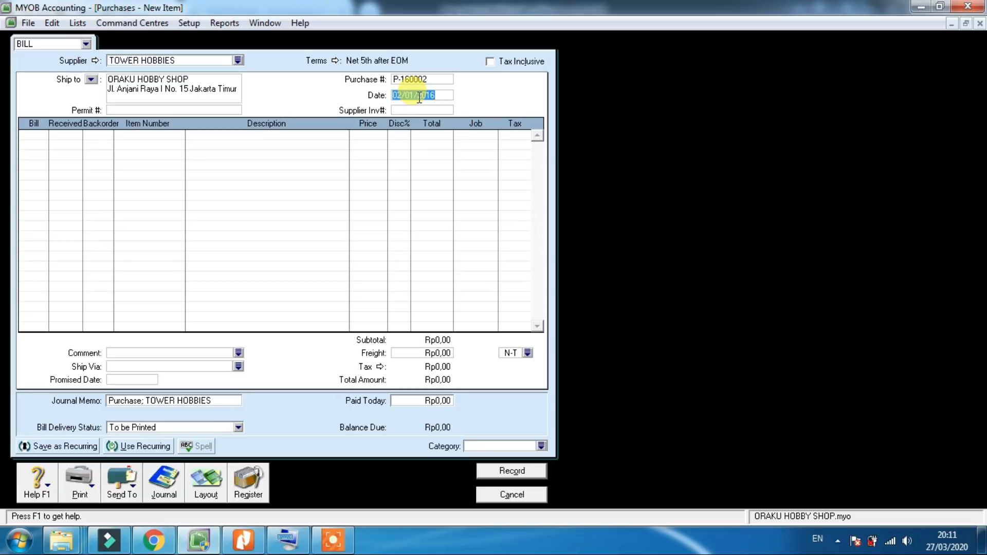
{"action": "type", "text": "5/01/20"}
{"action": "type", "text": "1"}
{"action": "type", "text": "6"}
{"action": "key", "text": "Tab"}
Look up the supplier invoice number in the Pre-Test 2 ORAKU PDF and enter TH-160001 on the MYOB bill.
{"action": "left_click", "coordinate": [243, 540]}
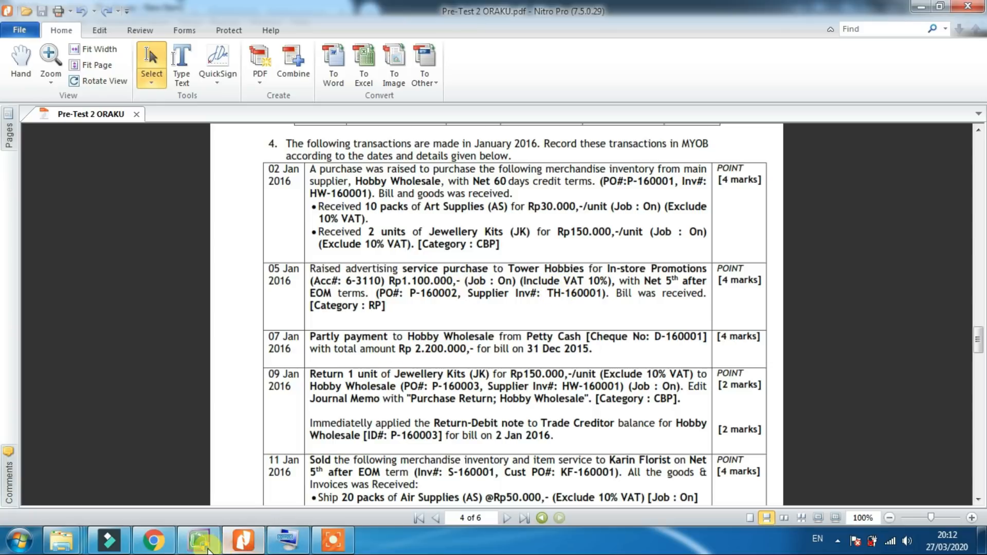
{"action": "left_click", "coordinate": [284, 540]}
{"action": "type", "text": "TH"}
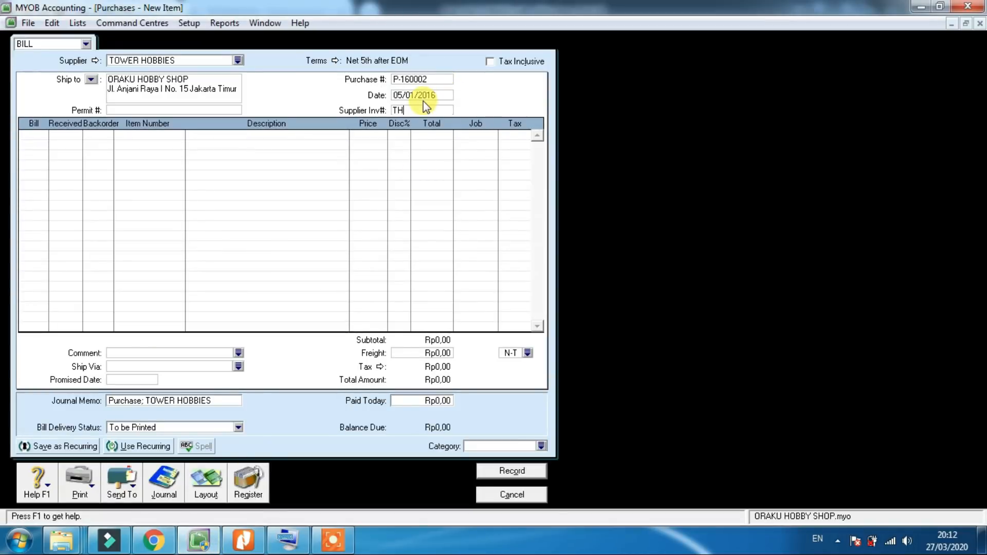
{"action": "type", "text": "-160001"}
{"action": "key", "text": "Tab"}
Change the purchase to the Service layout and describe its first line as In Store Promotion.
{"action": "left_click", "coordinate": [208, 492]}
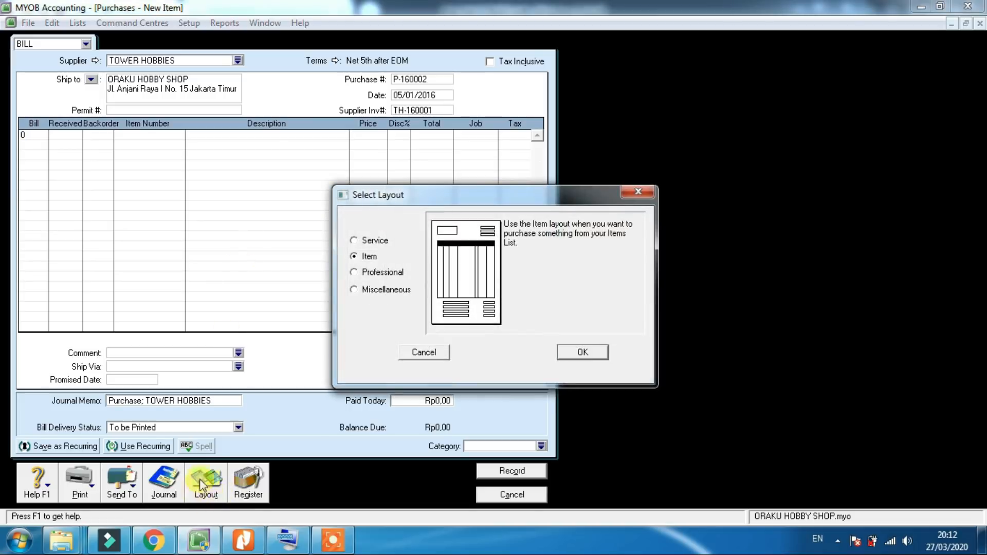
{"action": "left_click", "coordinate": [369, 243]}
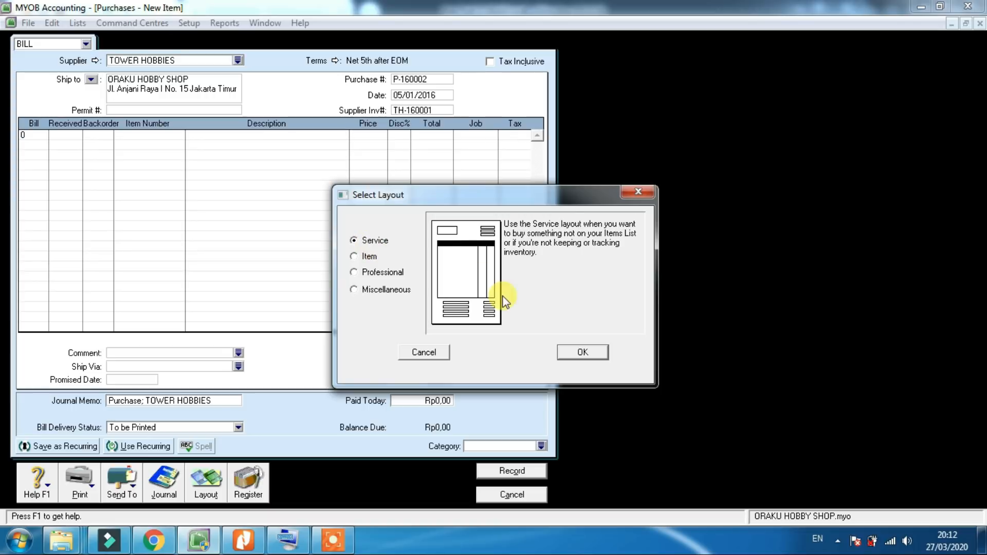
{"action": "left_click", "coordinate": [561, 353]}
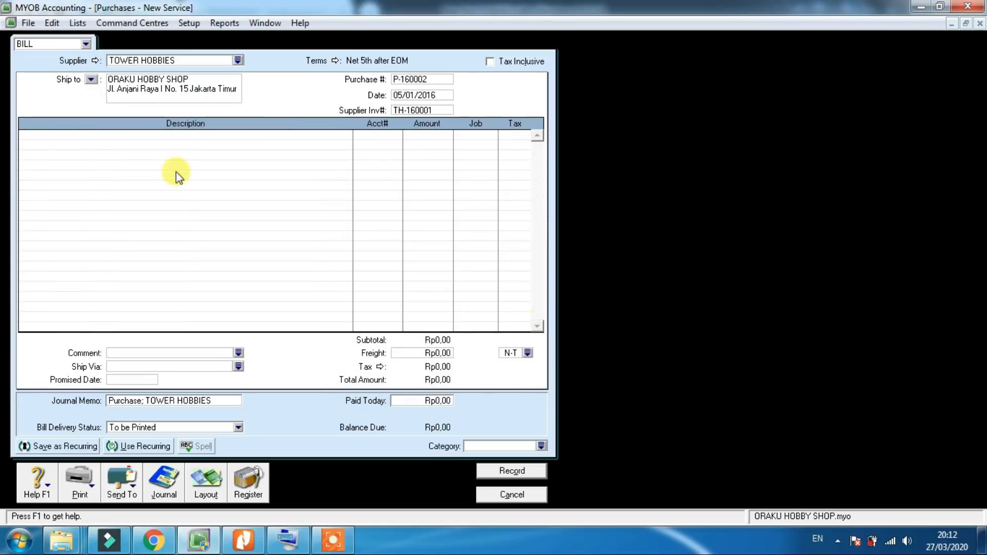
{"action": "left_click", "coordinate": [97, 137]}
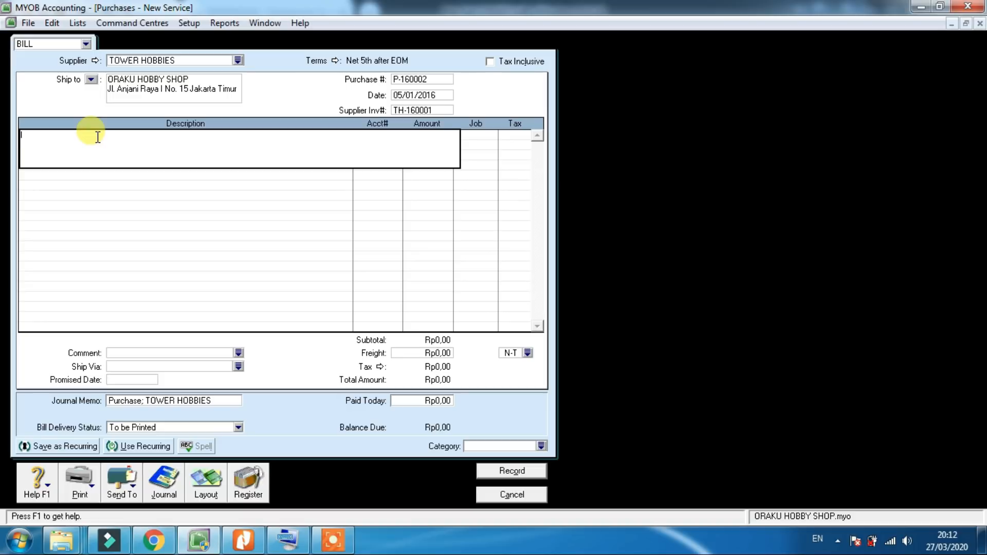
{"action": "type", "text": "In Store Promotion"}
{"action": "key", "text": "Tab"}
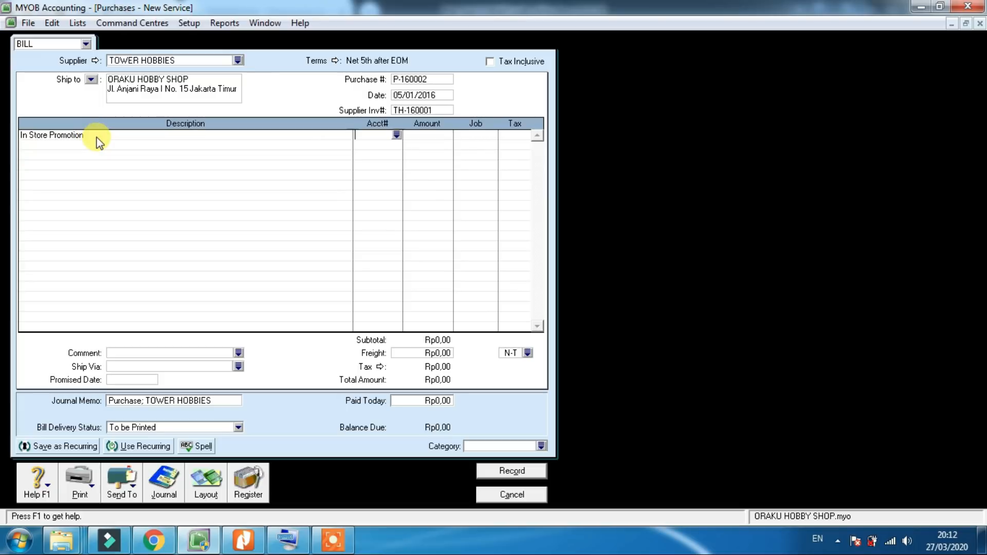
Assign the In-store Promotions expense account to the In Store Promotion line, checking the account in the Pre-Test 2 ORAKU PDF.
{"action": "type", "text": "6"}
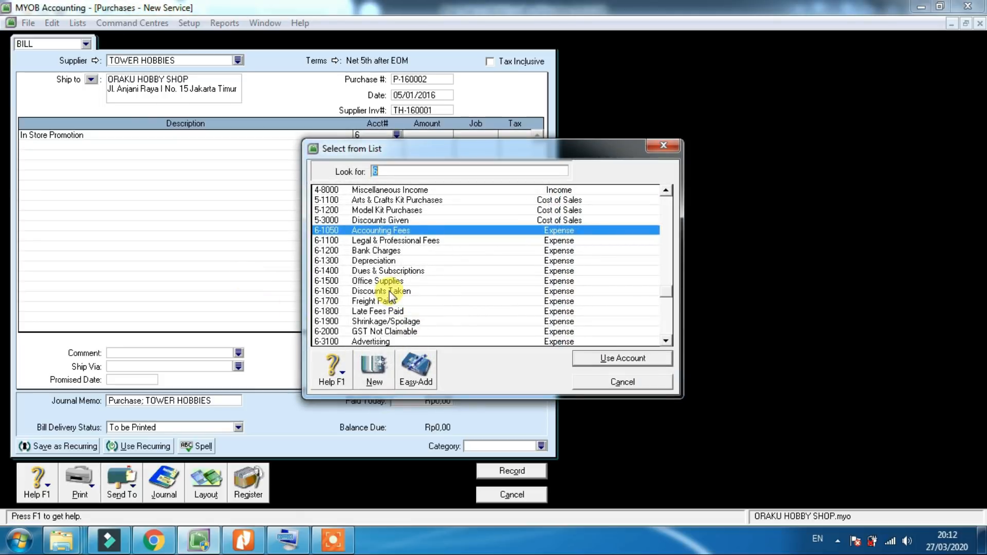
{"action": "double_click", "coordinate": [383, 340]}
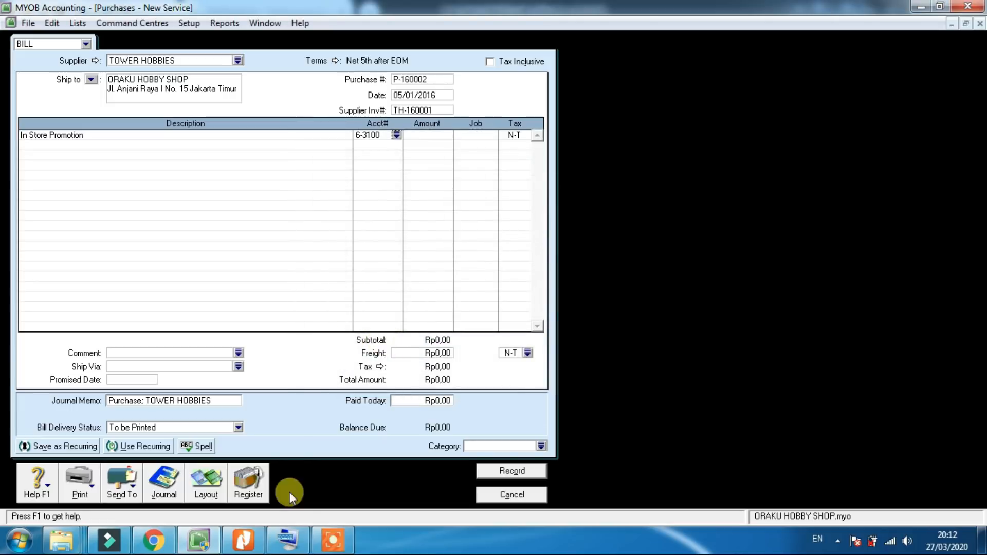
{"action": "left_click", "coordinate": [244, 540]}
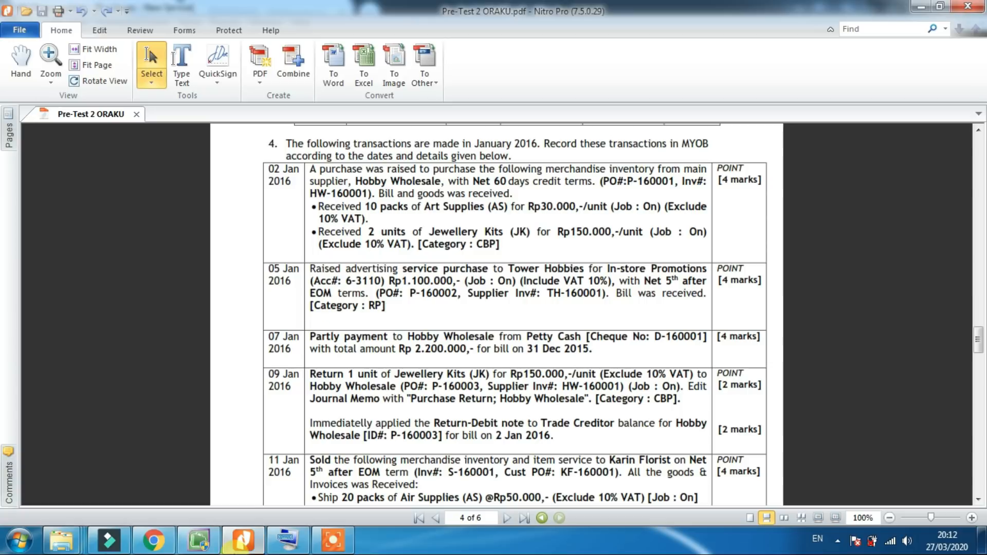
{"action": "left_click", "coordinate": [199, 540]}
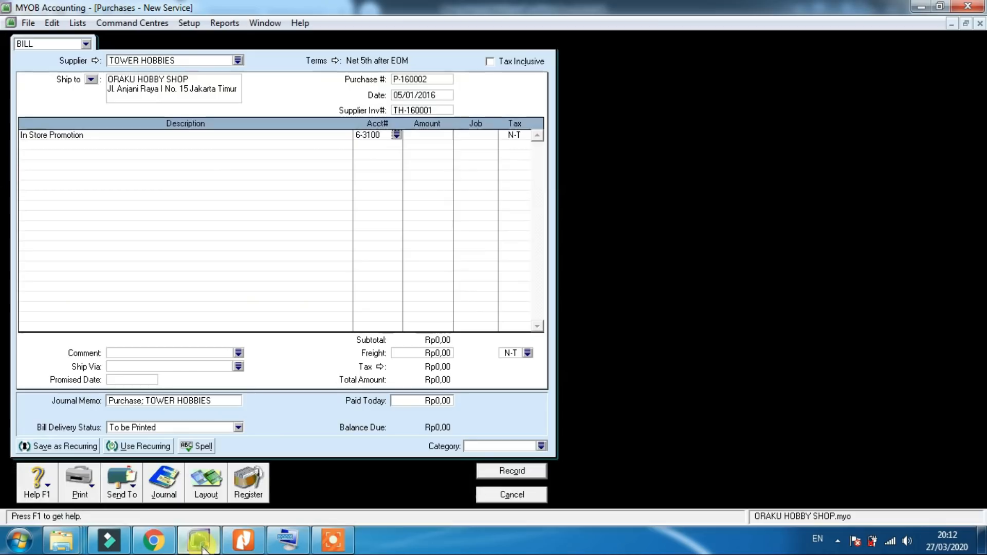
{"action": "left_click", "coordinate": [396, 135]}
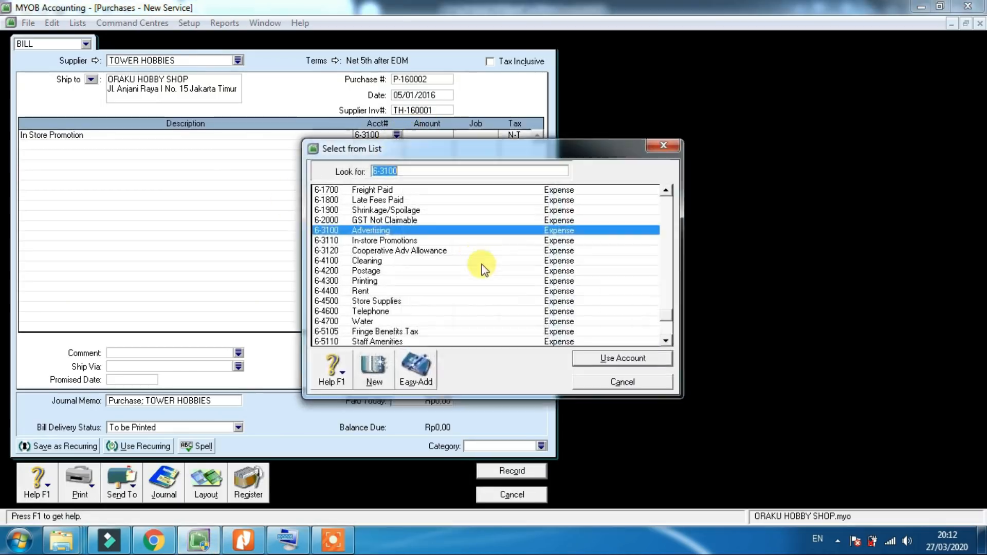
{"action": "left_click", "coordinate": [364, 241]}
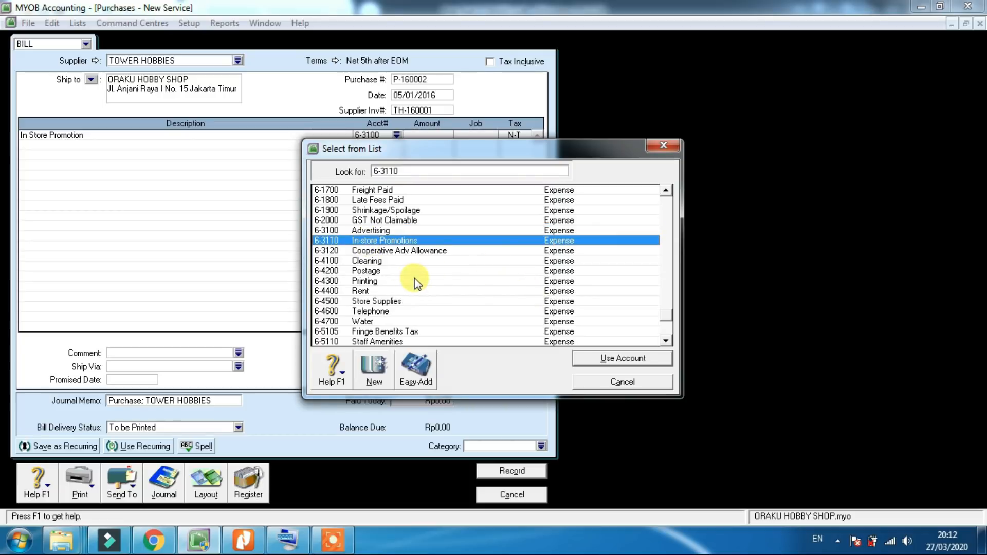
{"action": "left_click", "coordinate": [609, 360]}
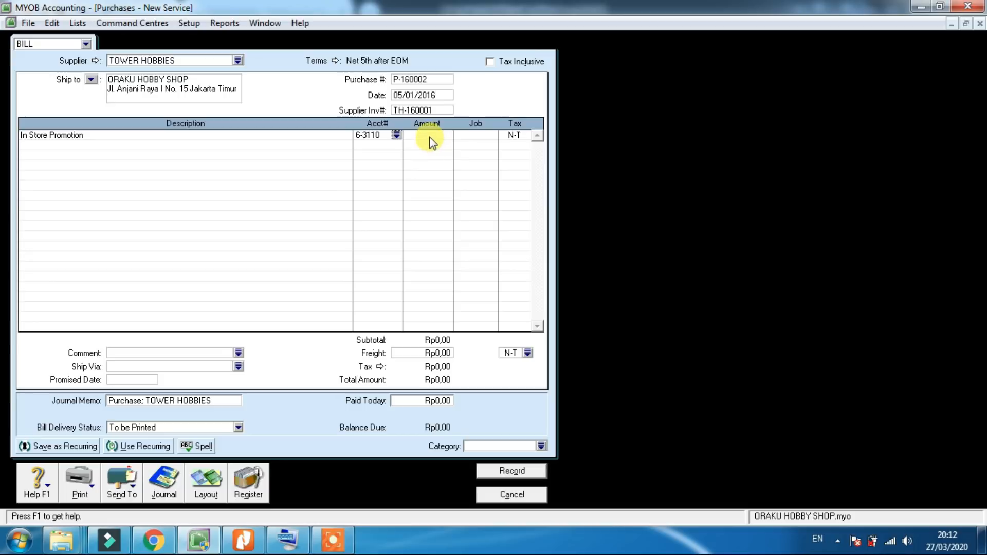
Set the line's amount to 1100000 and its job to ON, checking the 05 Jan details in the Pre-Test 2 ORAKU PDF.
{"action": "left_click", "coordinate": [431, 136]}
{"action": "type", "text": "1100000"}
{"action": "key", "text": "Tab"}
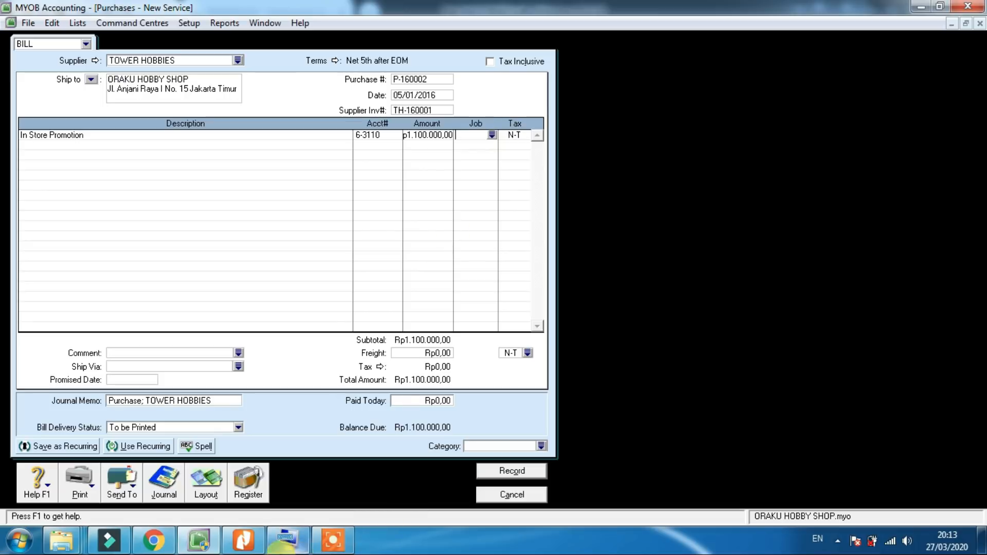
{"action": "left_click", "coordinate": [239, 550]}
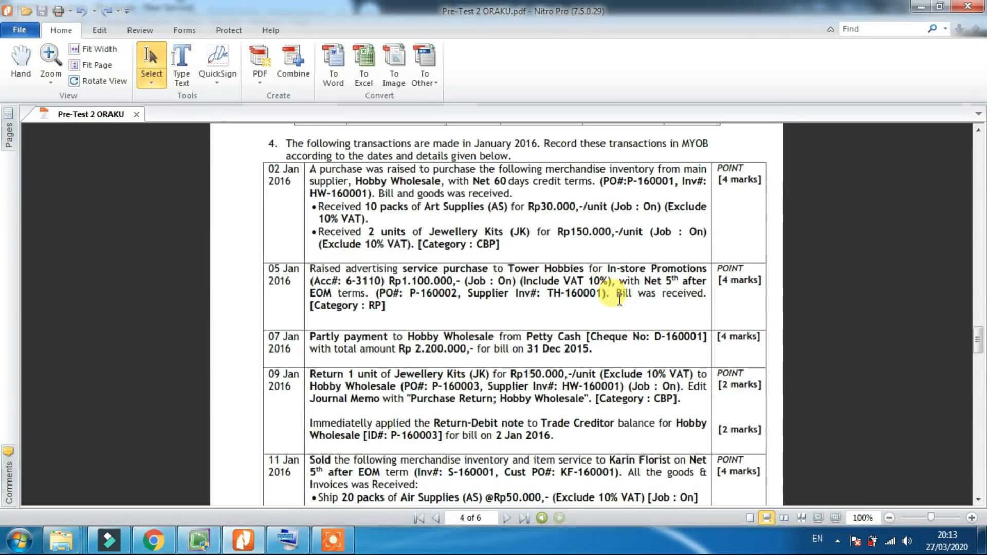
{"action": "left_click", "coordinate": [210, 550]}
{"action": "type", "text": "O"}
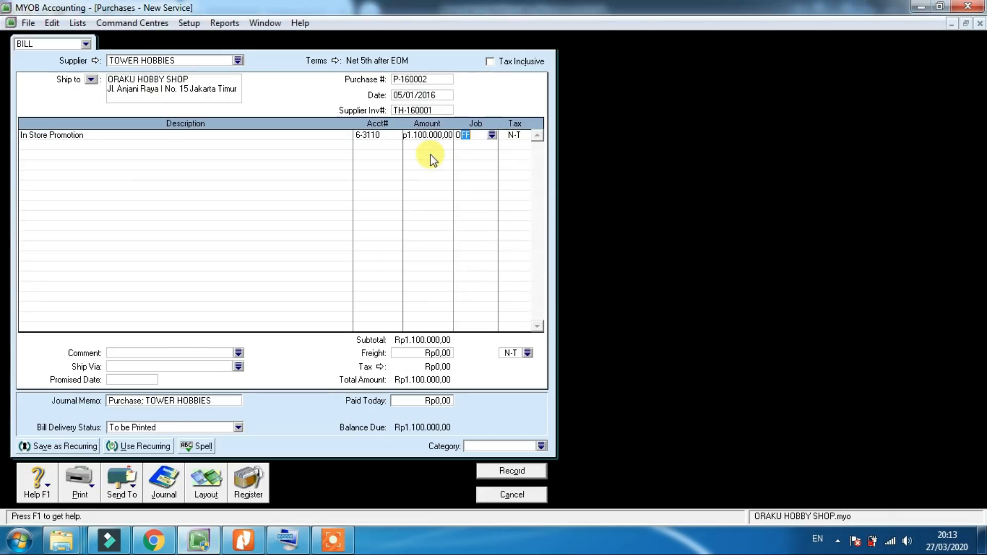
{"action": "type", "text": "N"}
Make the bill tax inclusive and assign the VAT tax code to the In Store Promotion line.
{"action": "left_click", "coordinate": [489, 62]}
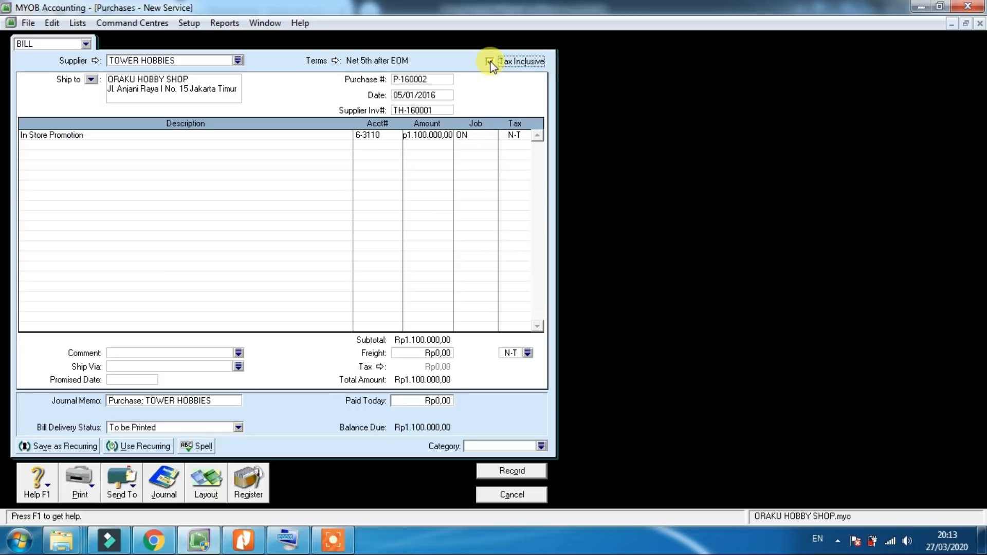
{"action": "left_click", "coordinate": [528, 136]}
{"action": "left_click", "coordinate": [527, 137]}
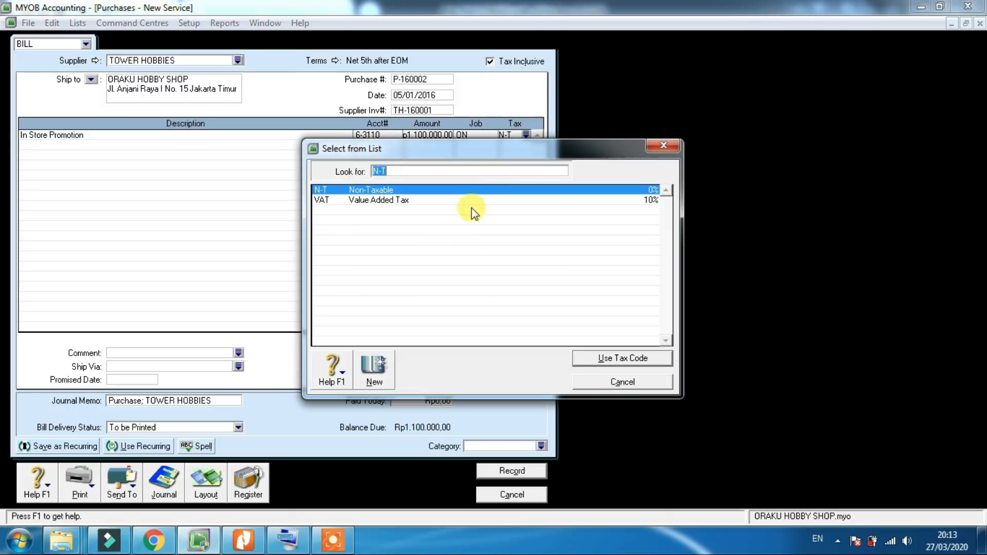
{"action": "left_click", "coordinate": [403, 204]}
{"action": "double_click", "coordinate": [402, 204]}
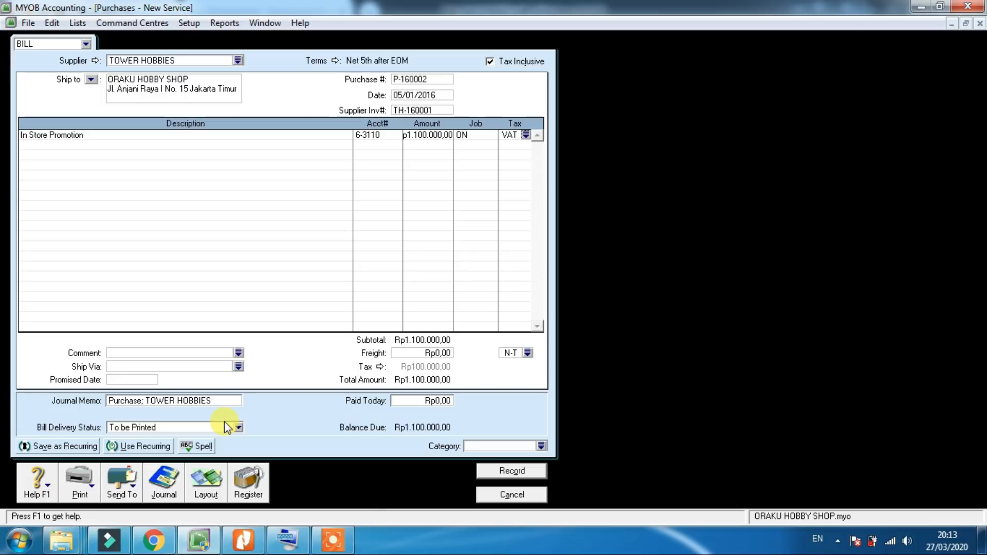
Set the bill's category to RP and review the recap of its journal entries.
{"action": "left_click", "coordinate": [472, 446]}
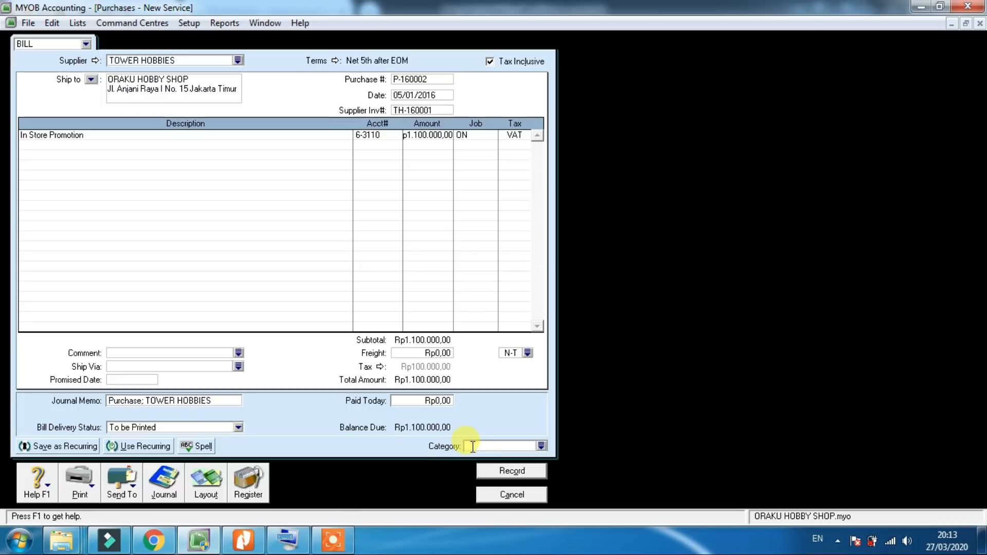
{"action": "type", "text": "RP"}
{"action": "key", "text": "ctrl+r"}
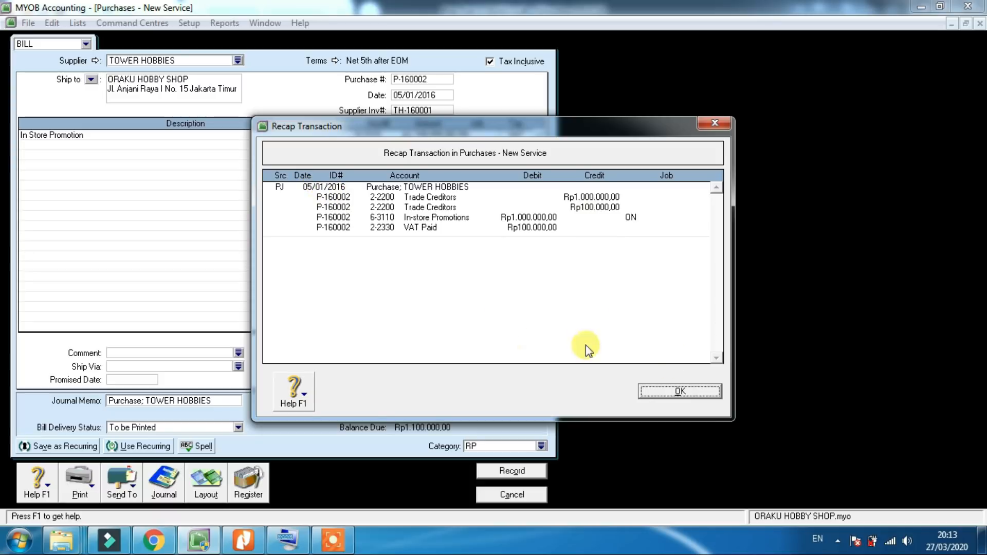
{"action": "left_click", "coordinate": [653, 392]}
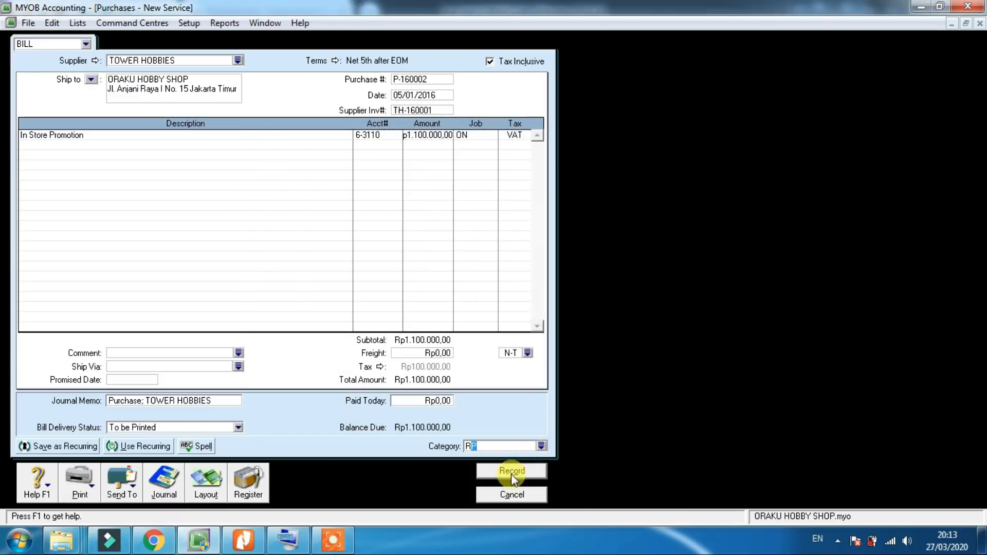
Record the Tower Hobbies bill, close the purchase entry window, and return to the transaction list in the Pre-Test 2 ORAKU PDF.
{"action": "left_click", "coordinate": [511, 470]}
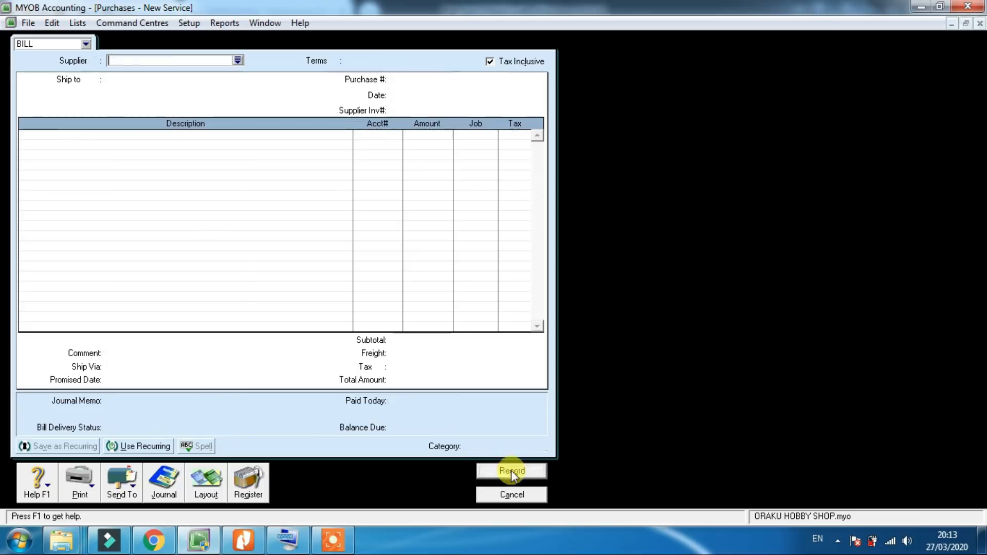
{"action": "left_click", "coordinate": [512, 494]}
{"action": "left_click", "coordinate": [251, 548]}
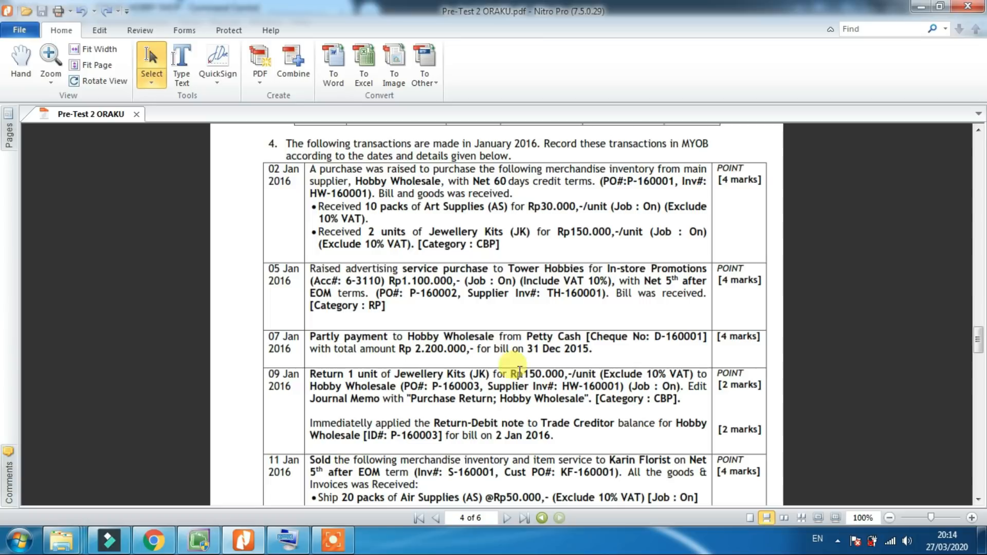
{"action": "left_click", "coordinate": [333, 545]}
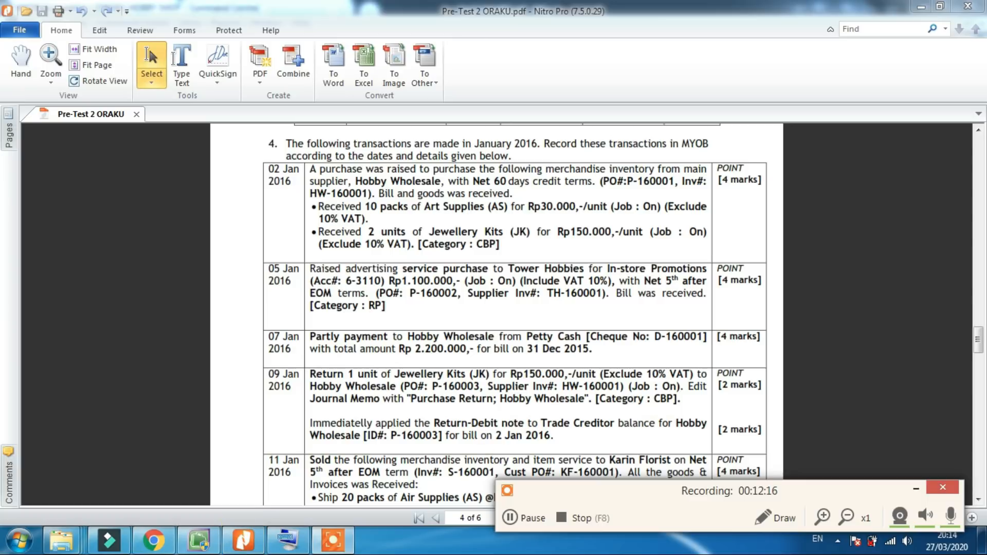
{"action": "left_click", "coordinate": [584, 516]}
{"action": "left_click", "coordinate": [577, 523]}
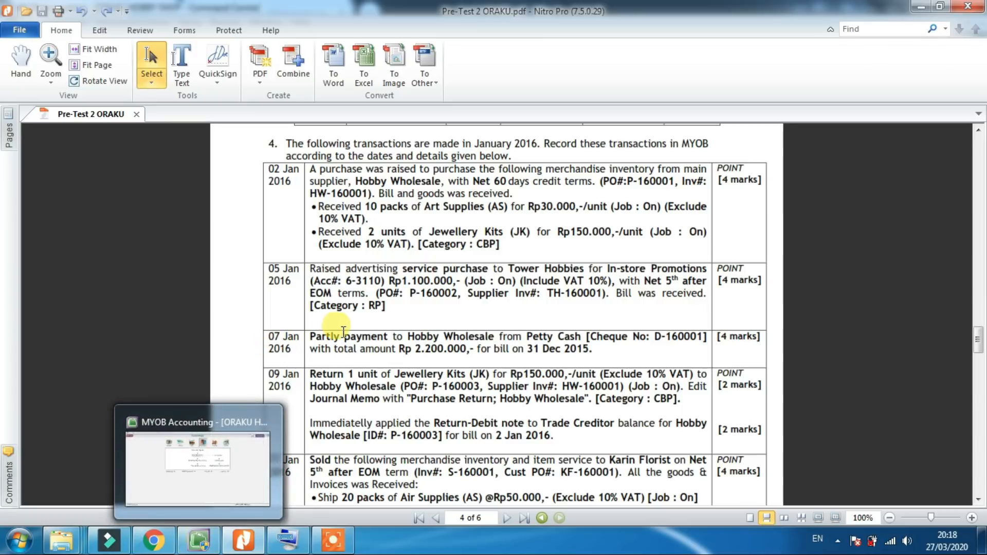
Switch to MYOB and start a Pay Bills entry for the supplier Hobby Wholesale, consulting the Pre-Test 2 ORAKU PDF.
{"action": "left_click", "coordinate": [199, 539]}
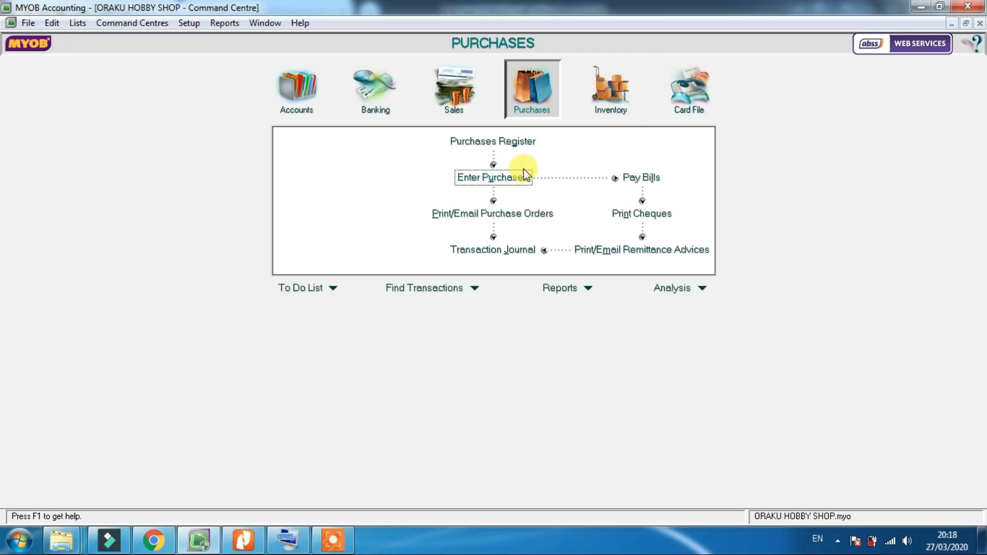
{"action": "left_click", "coordinate": [656, 178]}
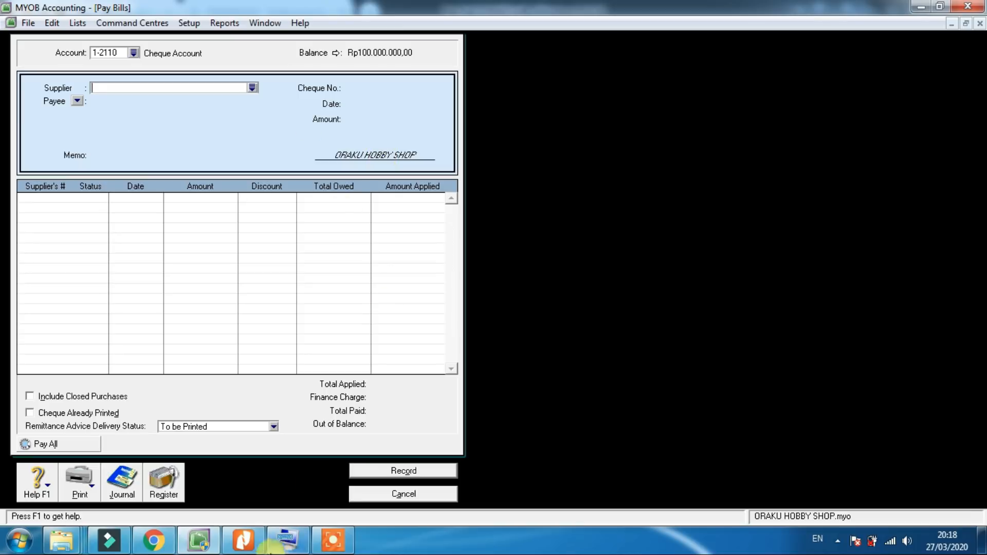
{"action": "left_click", "coordinate": [247, 543]}
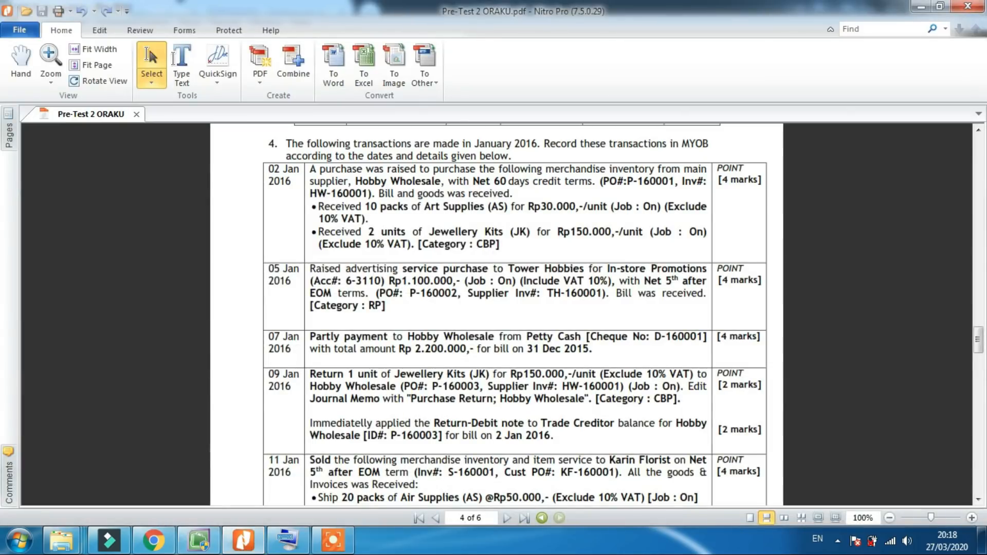
{"action": "left_click", "coordinate": [199, 540]}
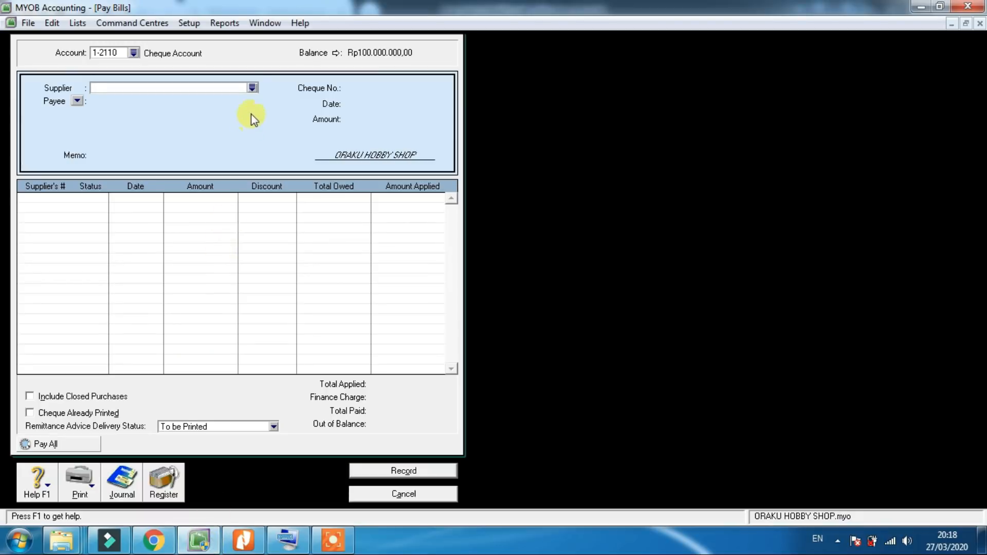
{"action": "left_click", "coordinate": [252, 88]}
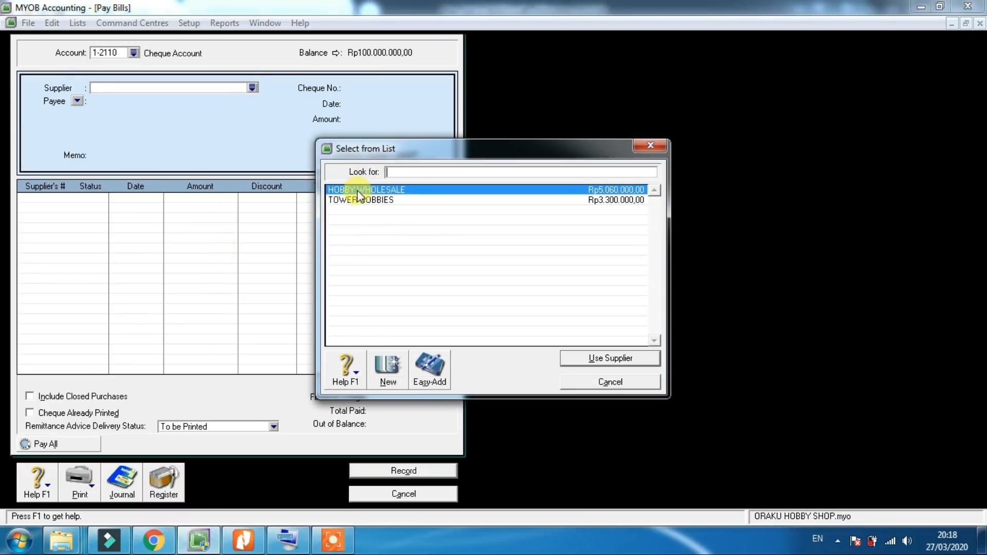
{"action": "double_click", "coordinate": [359, 190]}
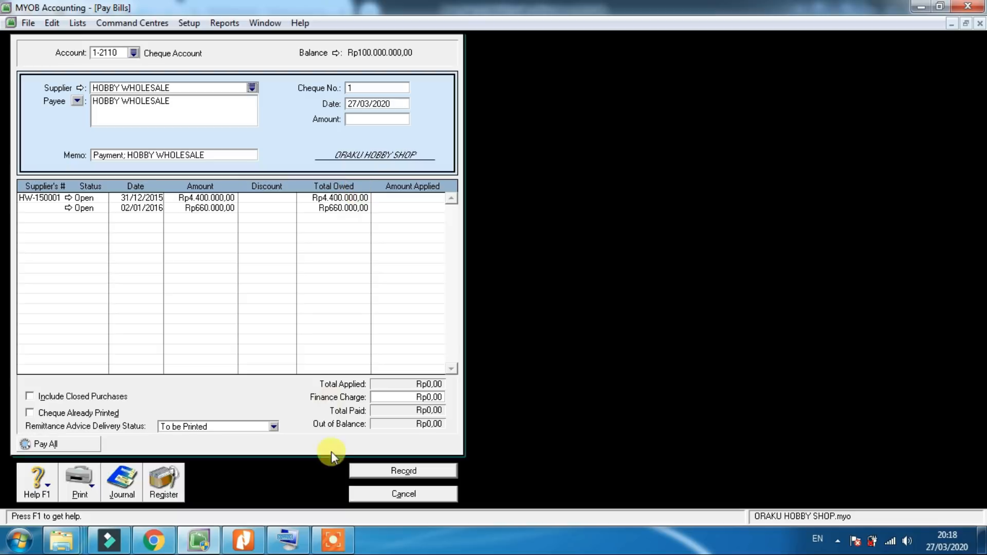
Check the 07 Jan transaction in the PDF and set the payment's account to 1-2120 Petty Cash.
{"action": "left_click", "coordinate": [244, 540]}
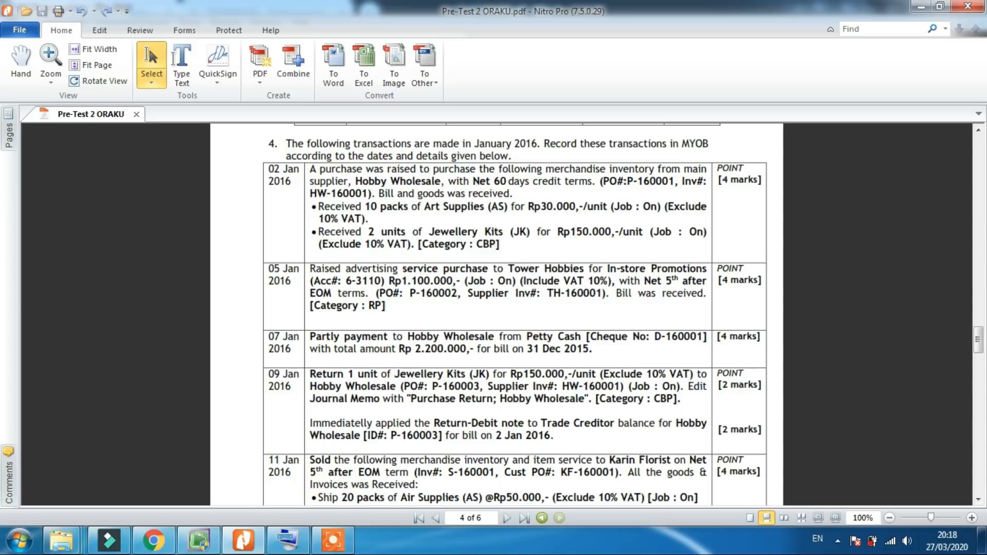
{"action": "mouse_move", "coordinate": [214, 545]}
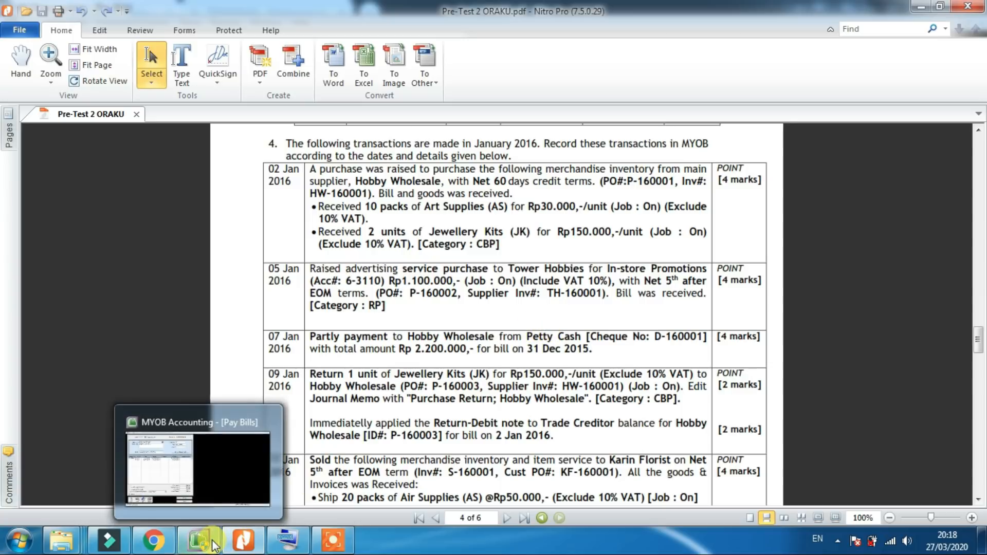
{"action": "left_click", "coordinate": [214, 546]}
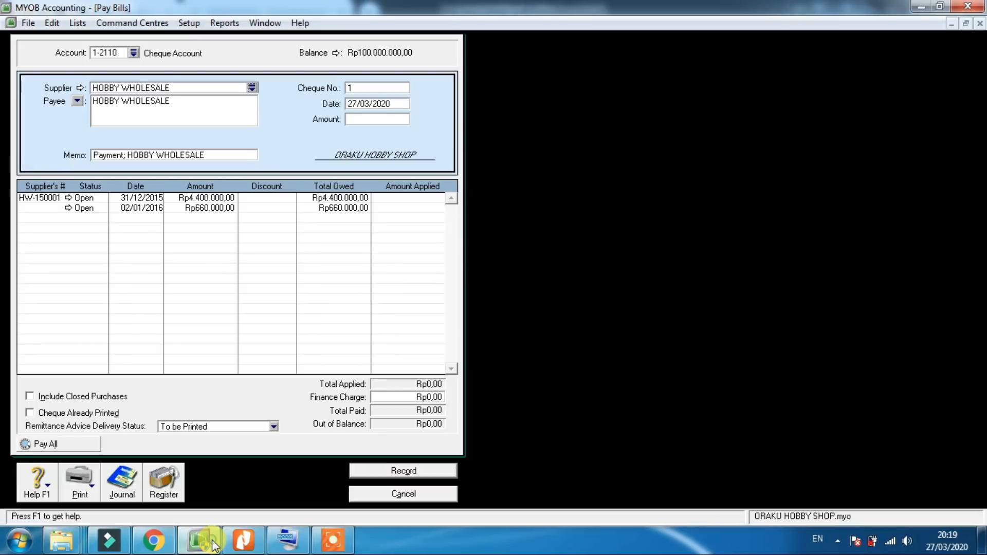
{"action": "left_click", "coordinate": [134, 53]}
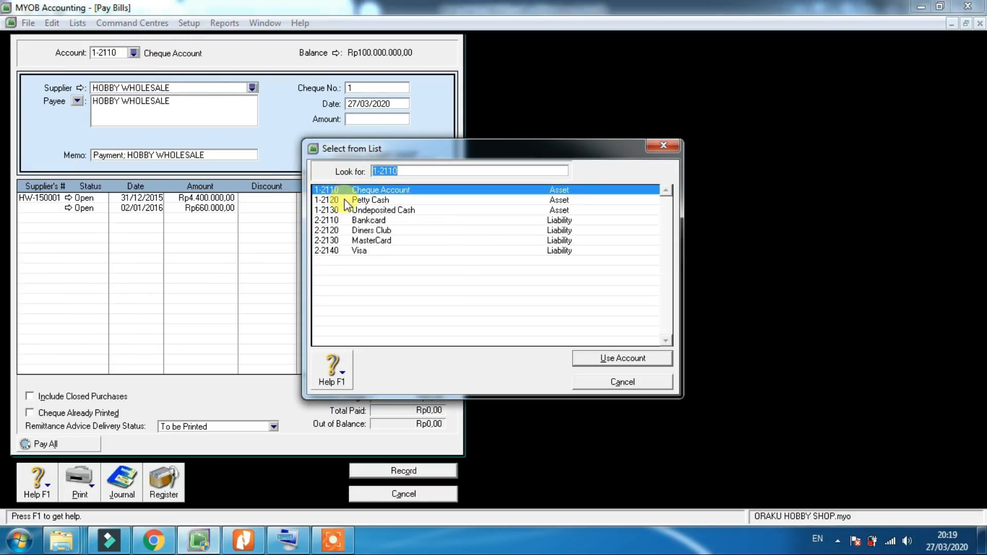
{"action": "left_click", "coordinate": [355, 200]}
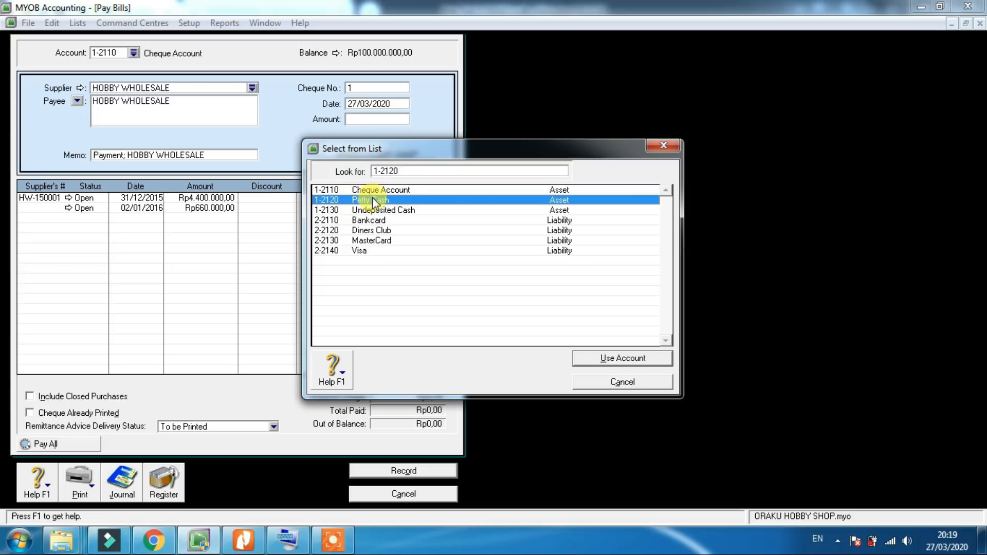
{"action": "double_click", "coordinate": [373, 202]}
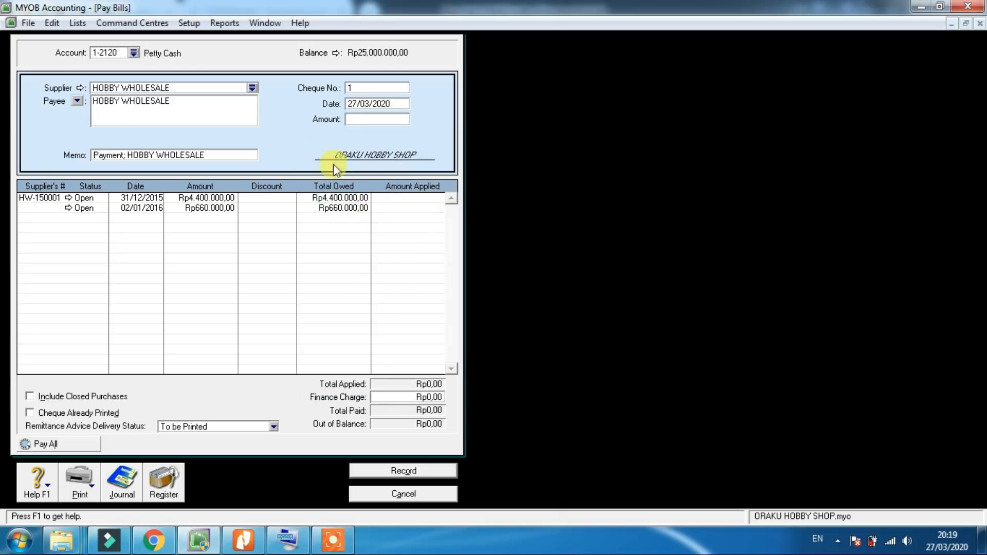
Set the payment's cheque number to D-160001 and its date to 07/01/2016.
{"action": "left_click", "coordinate": [360, 90]}
{"action": "type", "text": "D-160001"}
{"action": "left_click", "coordinate": [367, 104]}
{"action": "type", "text": "7/1/"}
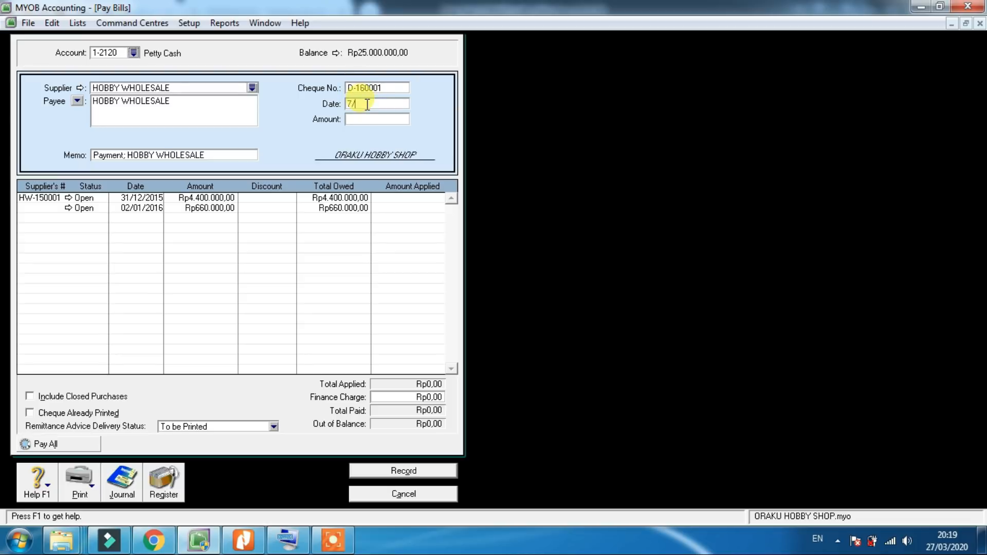
{"action": "type", "text": "1"}
{"action": "type", "text": "6"}
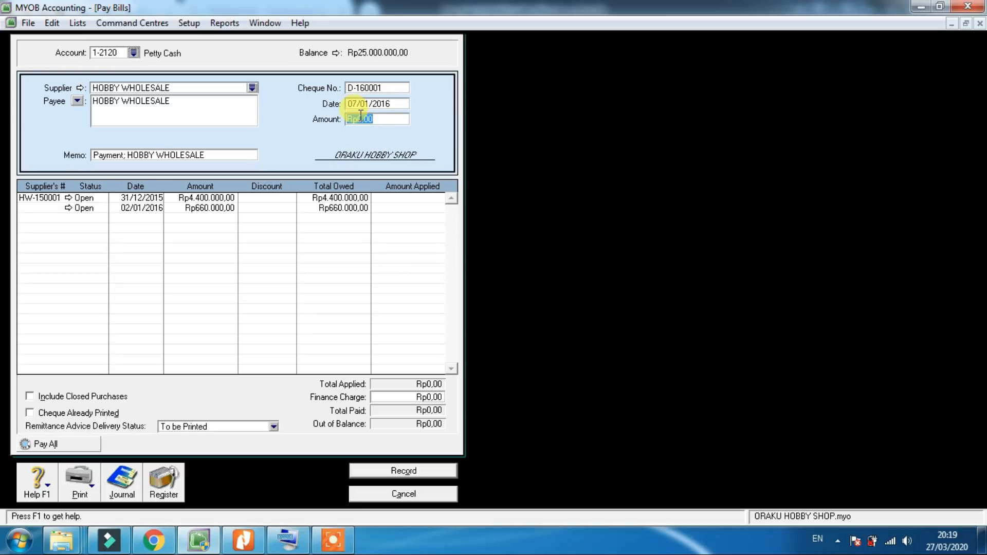
Enter a payment amount of Rp2.200.000 and apply it to the Hobby Wholesale bill dated 31/12/2015.
{"action": "type", "text": "220000"}
{"action": "key", "text": "Tab"}
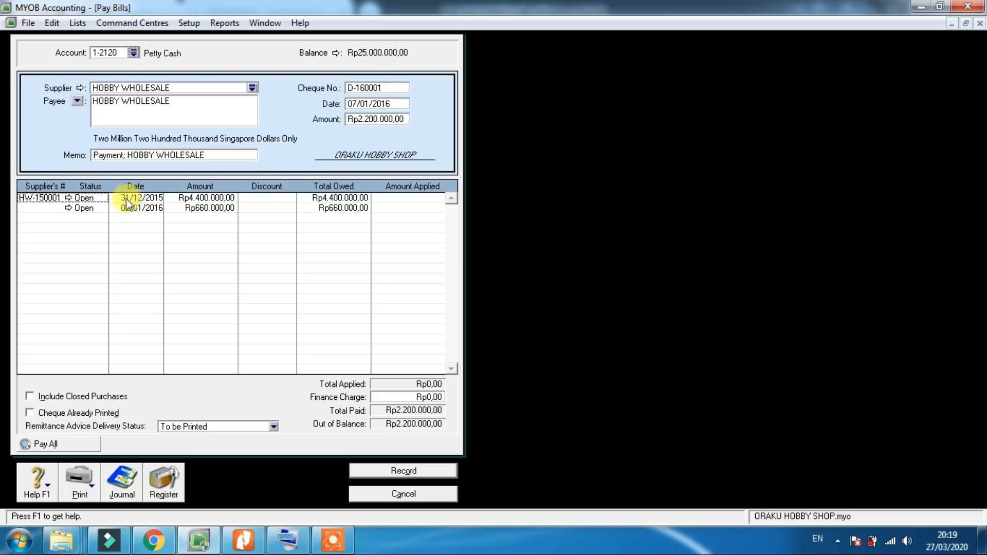
{"action": "left_click", "coordinate": [397, 198]}
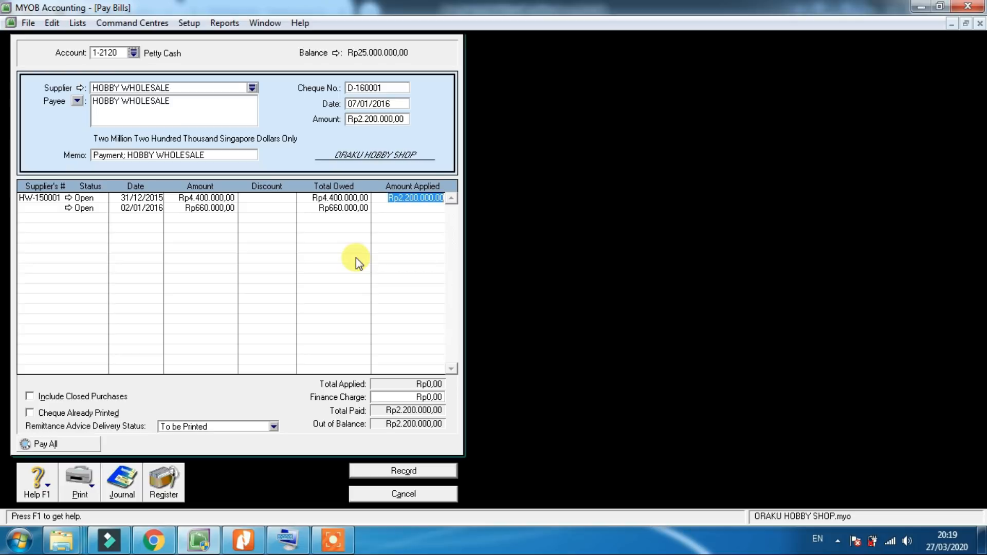
{"action": "key", "text": "Tab"}
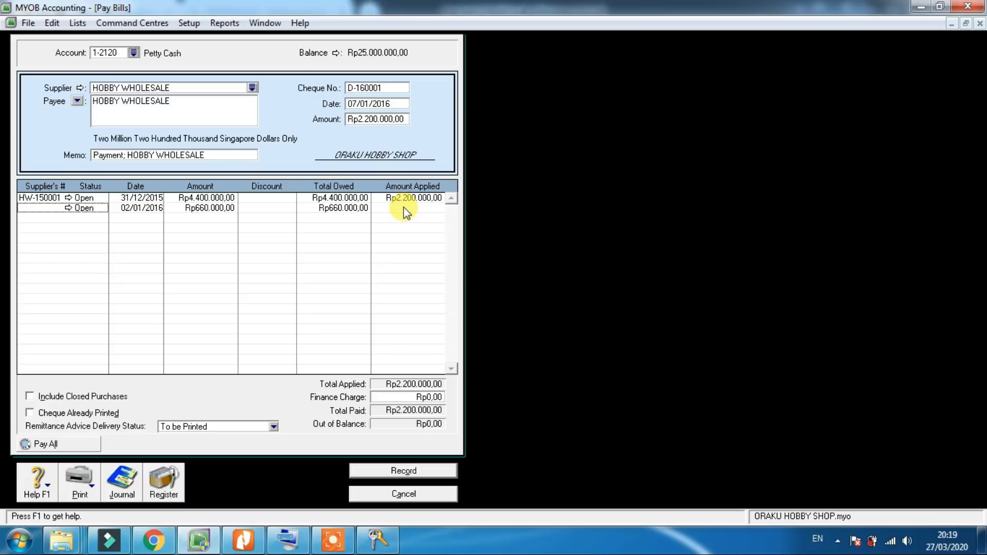
Review the recap of the payment's journal entries, record the payment and leave Pay Bills.
{"action": "key", "text": "ctrl+r"}
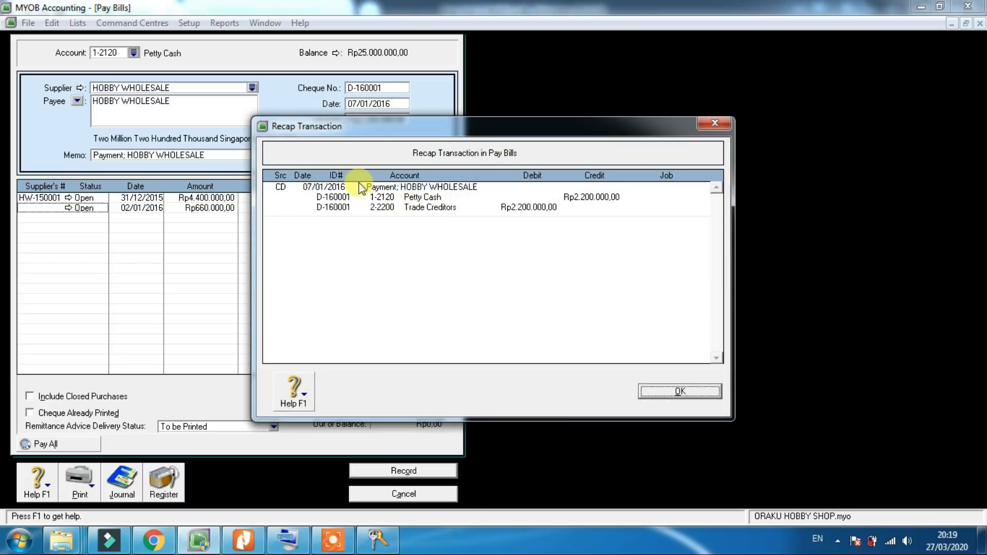
{"action": "left_click", "coordinate": [243, 540]}
{"action": "left_click", "coordinate": [243, 540]}
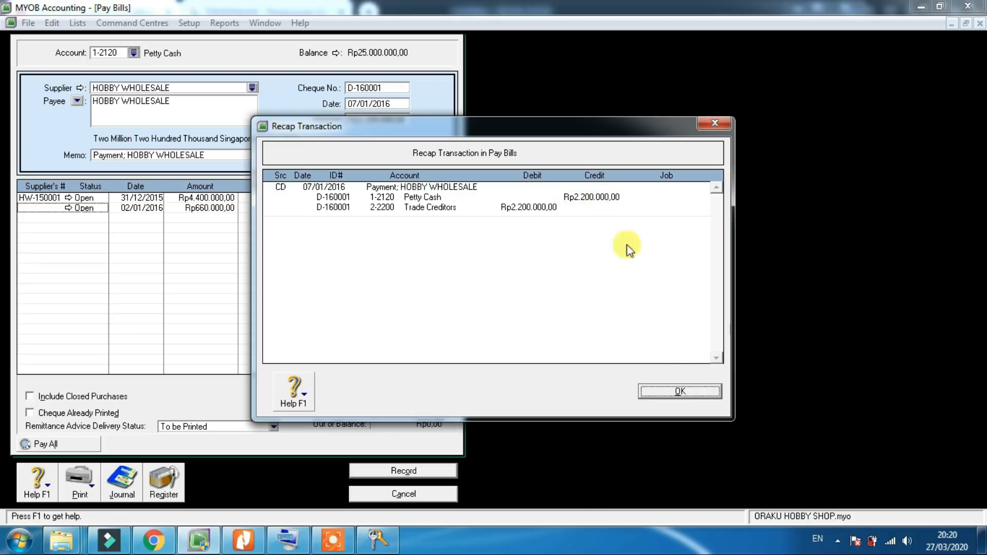
{"action": "left_click", "coordinate": [660, 395]}
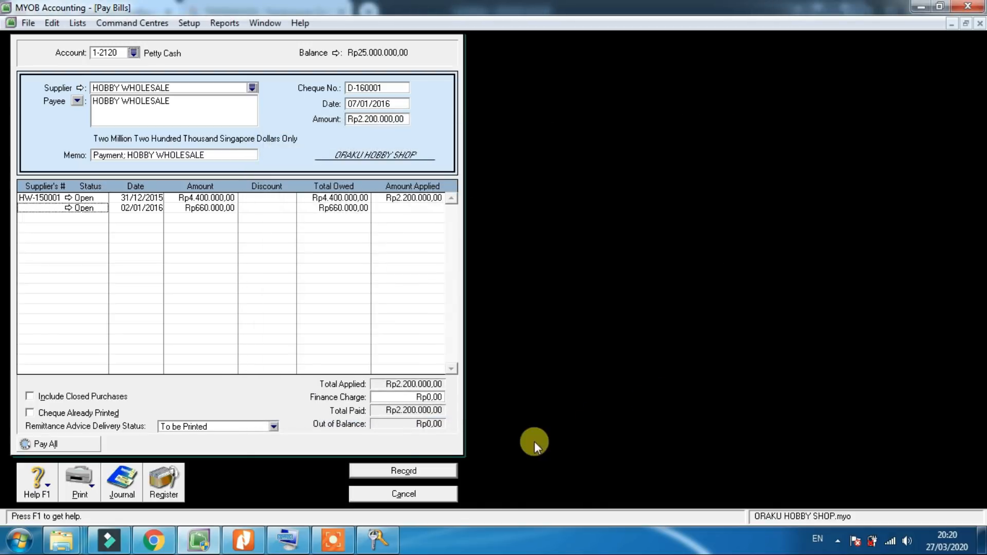
{"action": "left_click", "coordinate": [408, 472]}
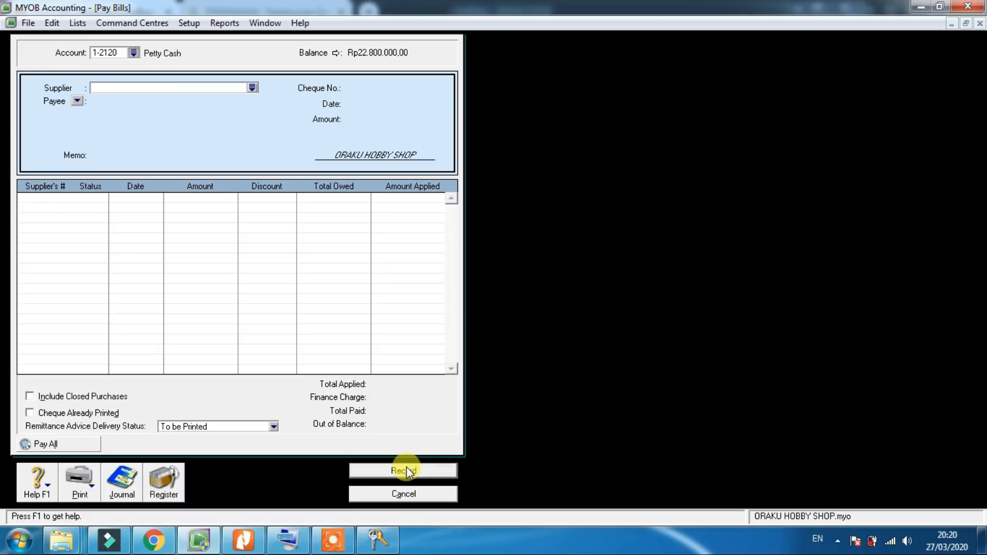
{"action": "left_click", "coordinate": [397, 494]}
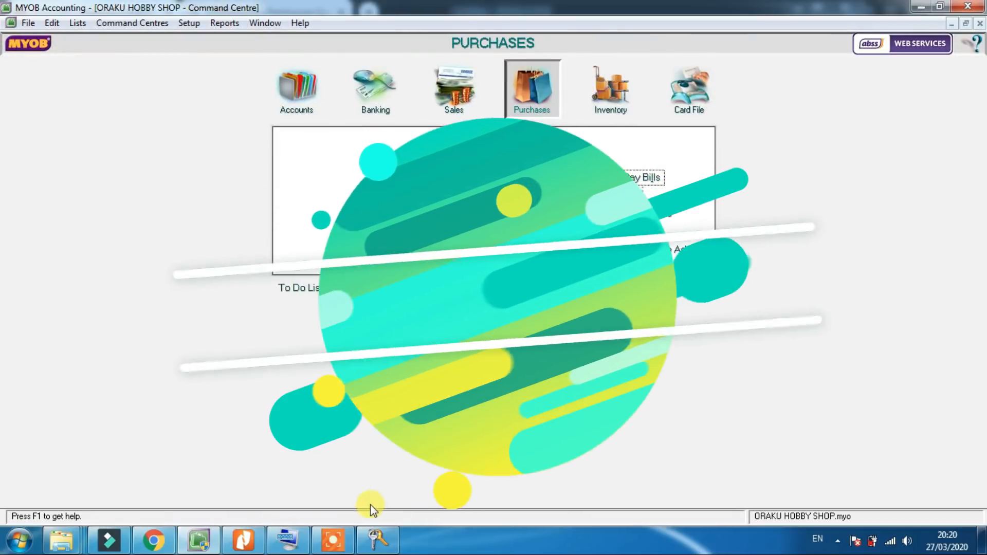
Check the 09 Jan return in the PDF and start a new purchase bill in MYOB for Hobby Wholesale.
{"action": "left_click", "coordinate": [243, 546]}
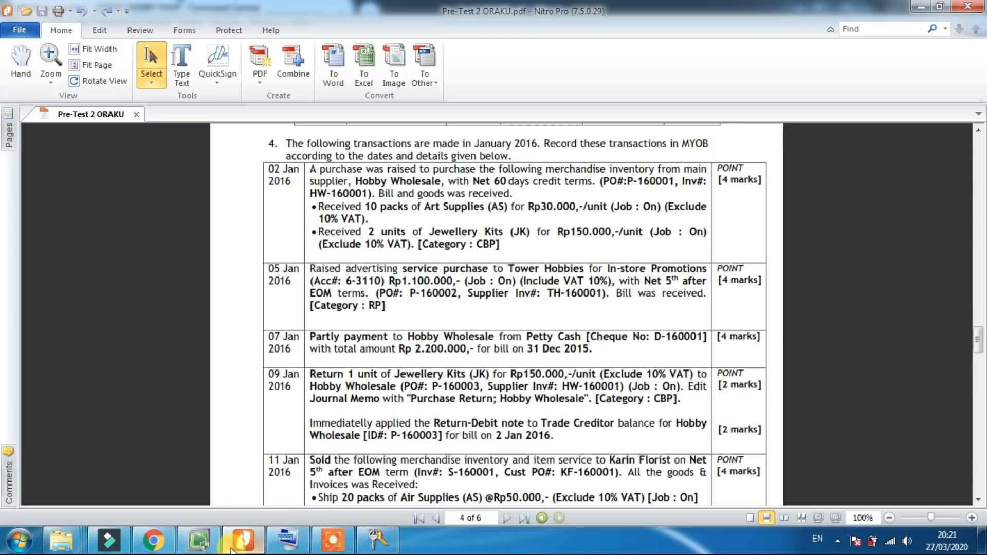
{"action": "left_click", "coordinate": [205, 541]}
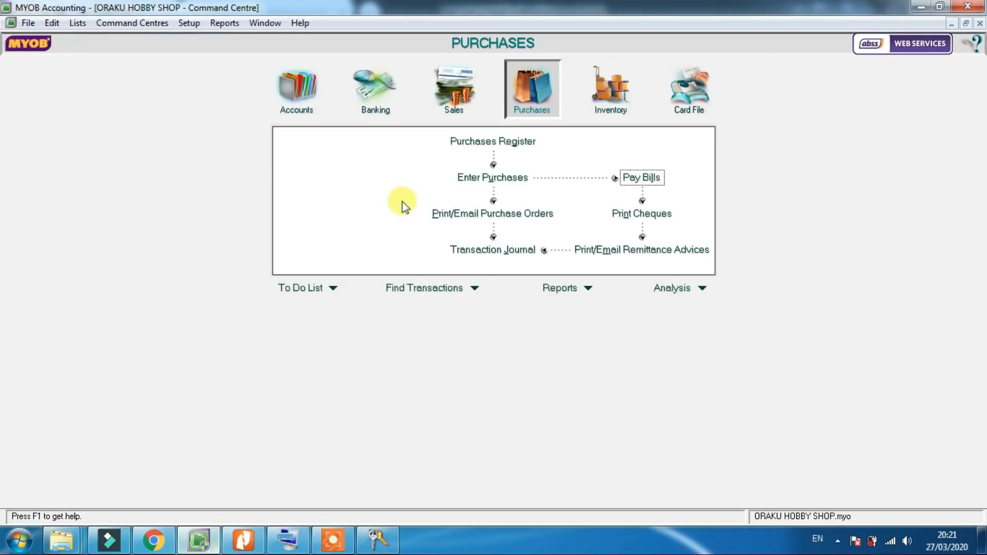
{"action": "left_click", "coordinate": [494, 181]}
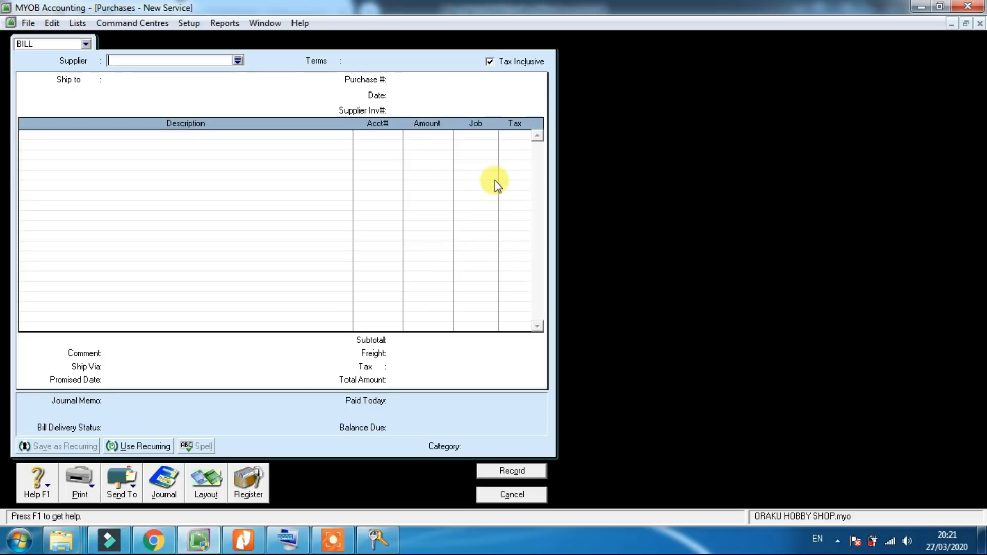
{"action": "left_click", "coordinate": [237, 61]}
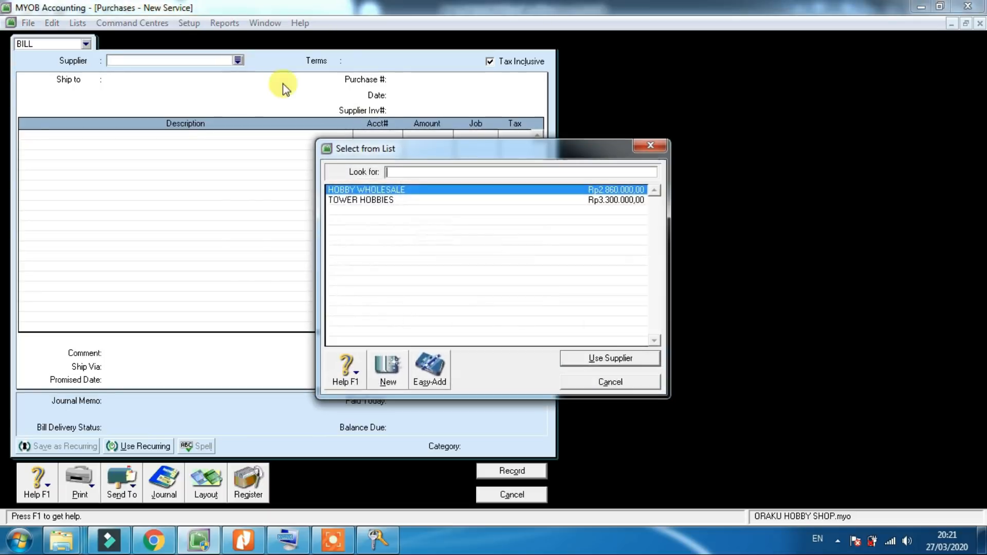
{"action": "double_click", "coordinate": [371, 190]}
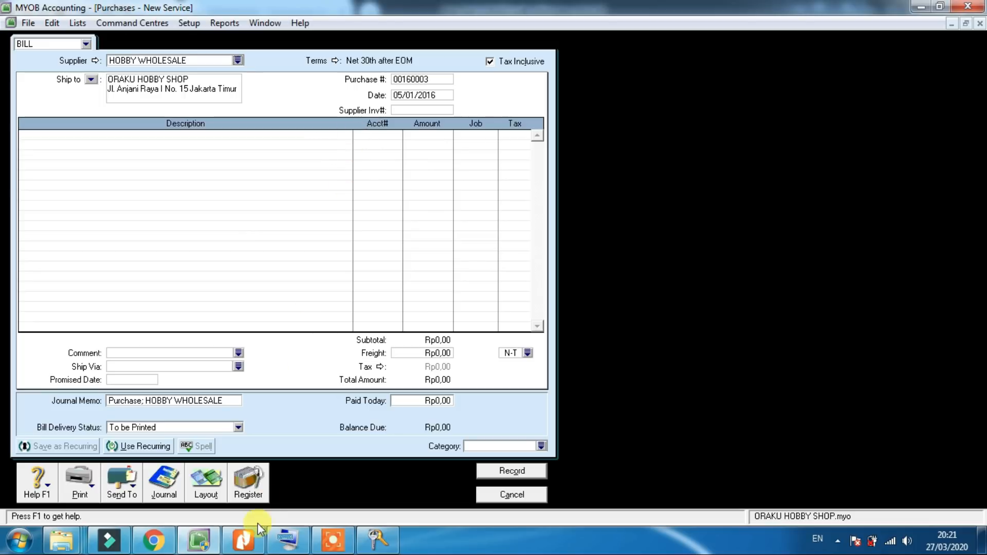
Set the Hobby Wholesale bill's credit terms to C.O.D., consulting the 09 Jan return details in the Pre-Test 2 ORAKU PDF.
{"action": "left_click", "coordinate": [240, 542]}
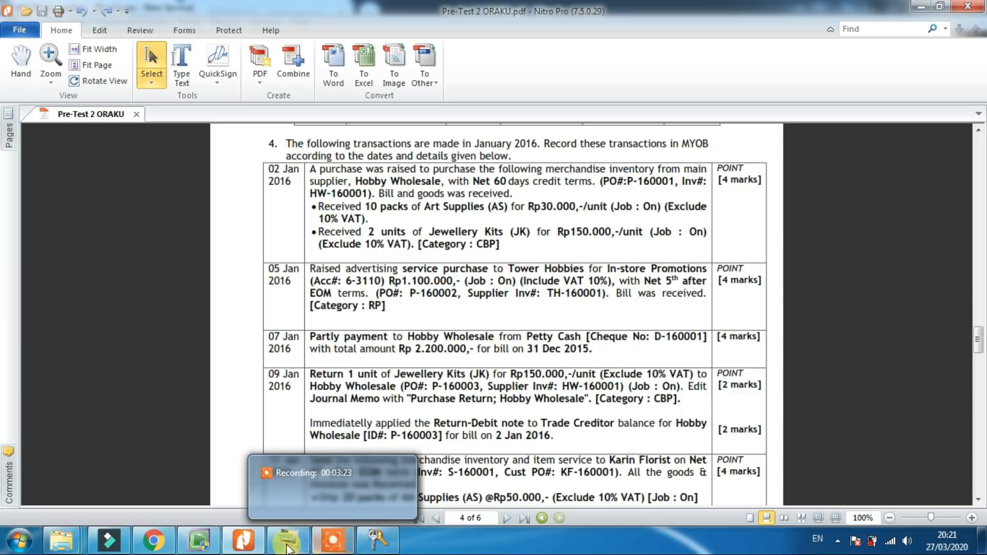
{"action": "mouse_move", "coordinate": [226, 548]}
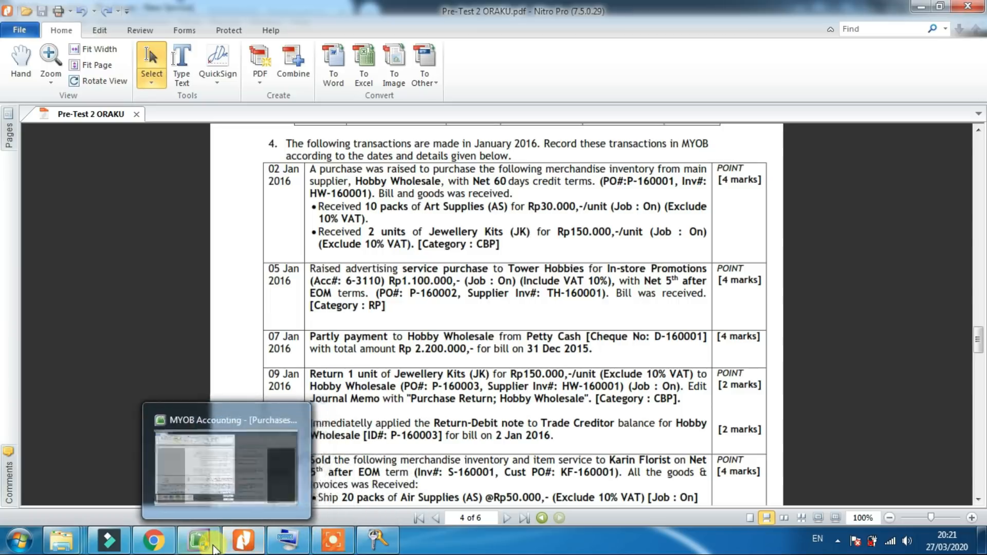
{"action": "left_click", "coordinate": [199, 540]}
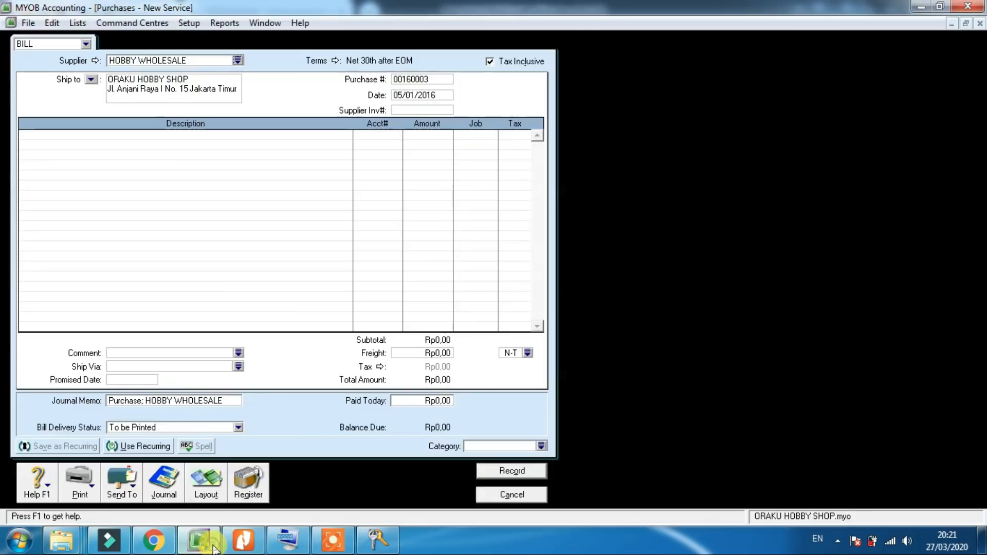
{"action": "left_click", "coordinate": [337, 61]}
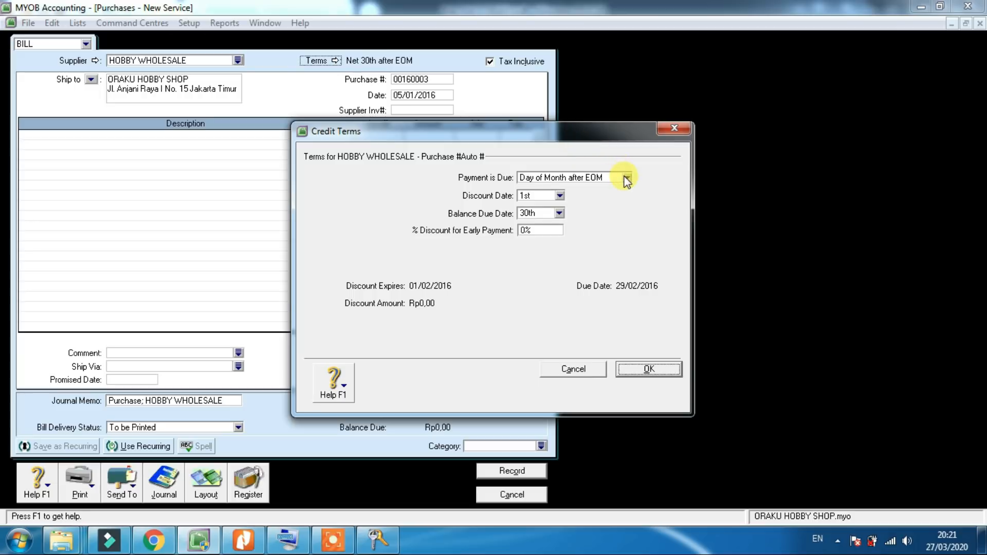
{"action": "left_click", "coordinate": [627, 179]}
{"action": "left_click", "coordinate": [576, 189]}
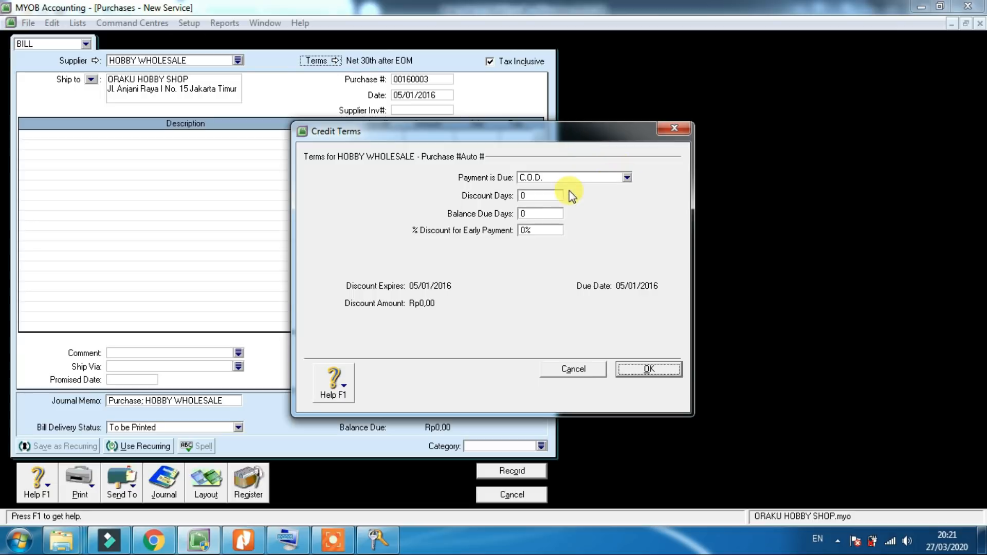
{"action": "left_click", "coordinate": [640, 369]}
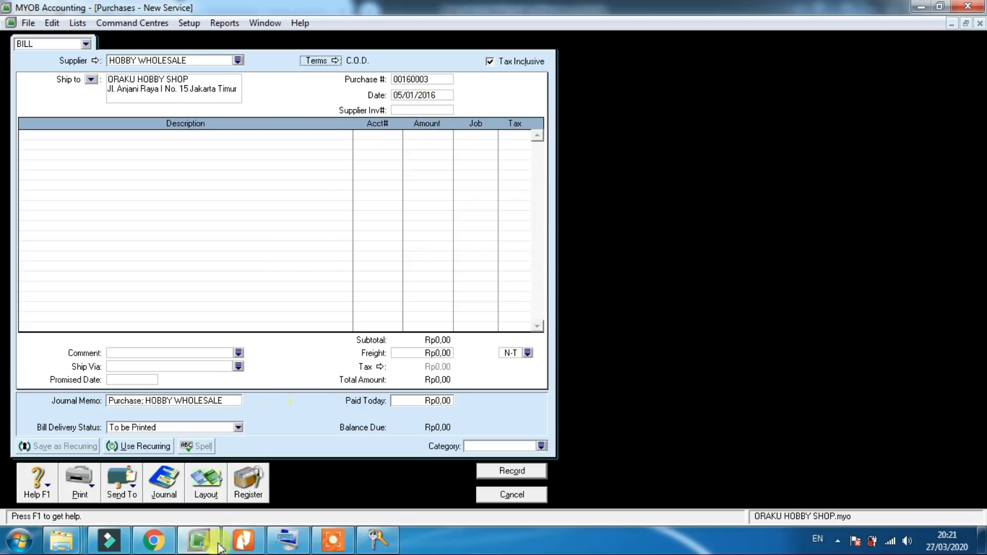
{"action": "left_click", "coordinate": [243, 540]}
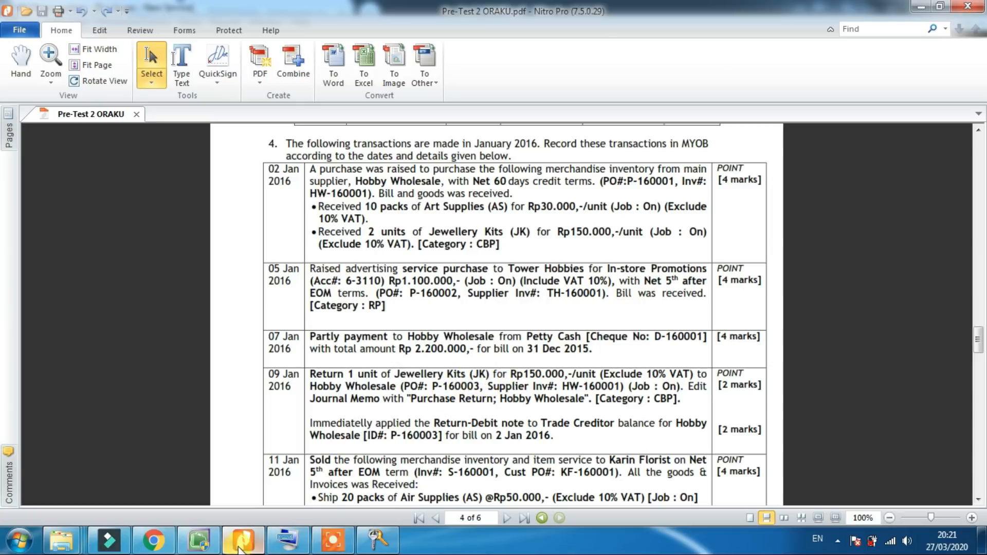
Enter the purchase number of the 09 Jan return from the PDF and date the Hobby Wholesale bill 09/01/2016.
{"action": "left_click", "coordinate": [199, 540]}
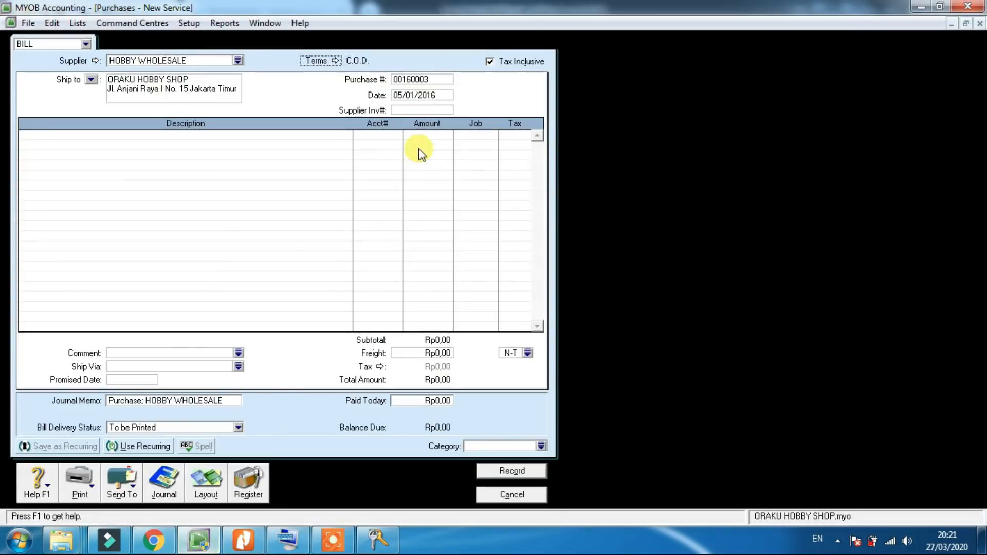
{"action": "left_click", "coordinate": [419, 80]}
{"action": "type", "text": "P-"}
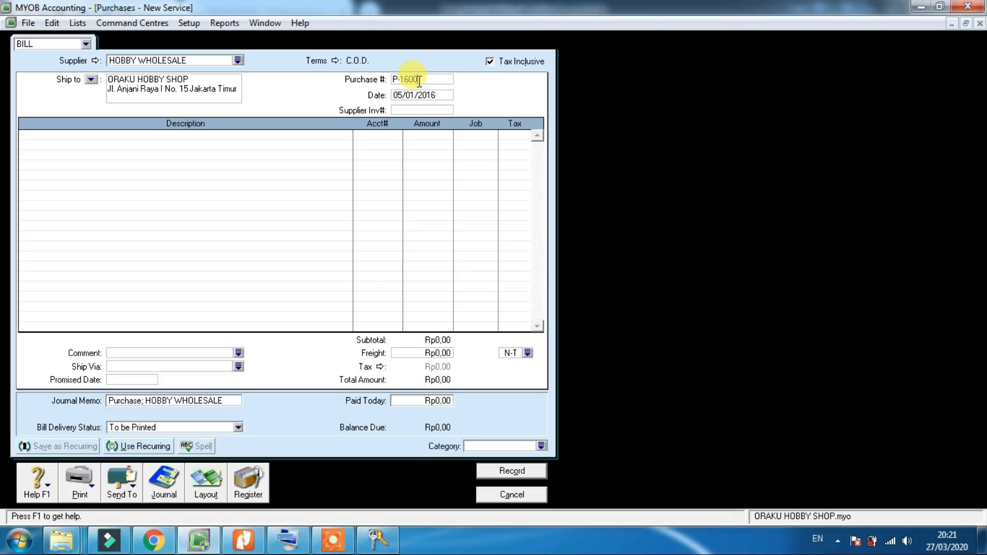
{"action": "key", "text": "Tab"}
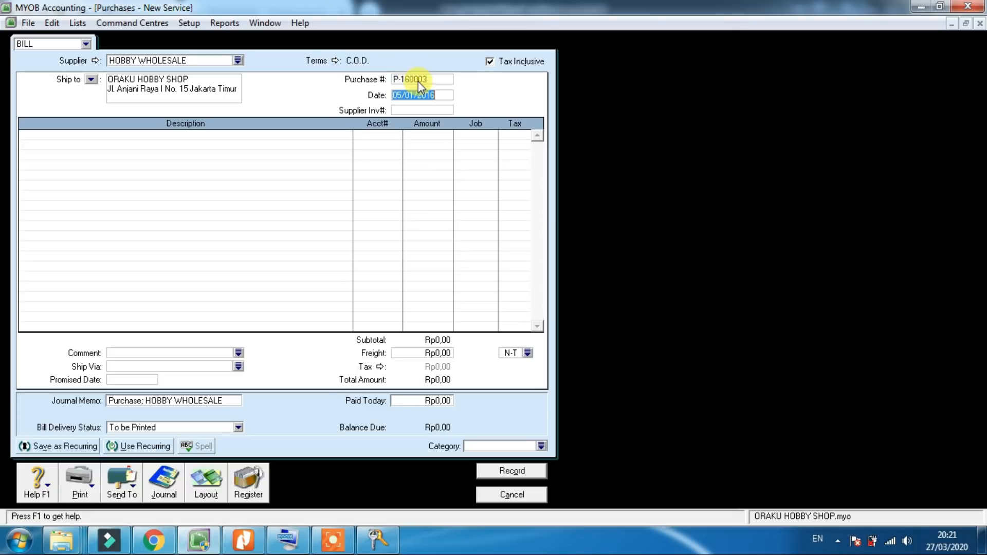
{"action": "left_click", "coordinate": [244, 544]}
{"action": "left_click", "coordinate": [244, 544]}
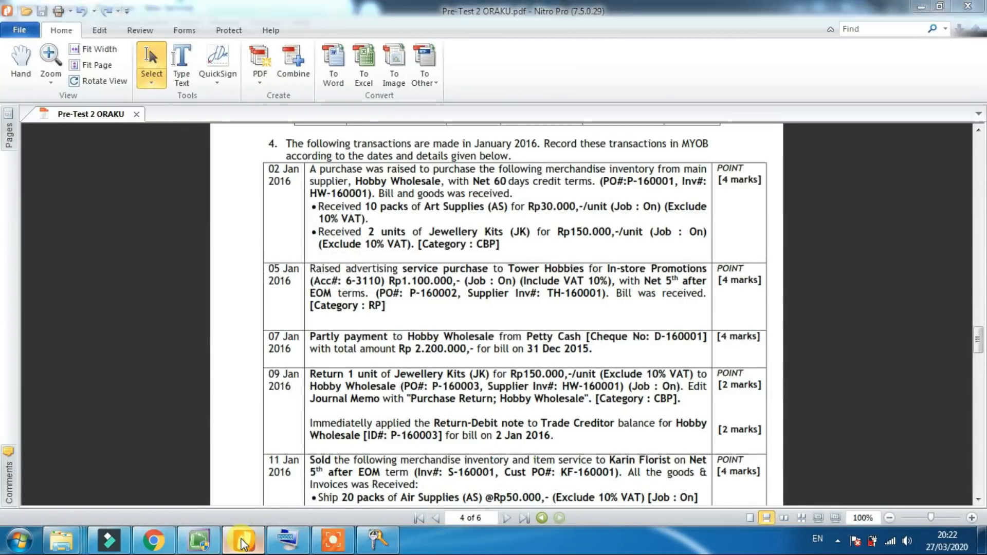
{"action": "left_click", "coordinate": [243, 544]}
{"action": "type", "text": "09/01/2016"}
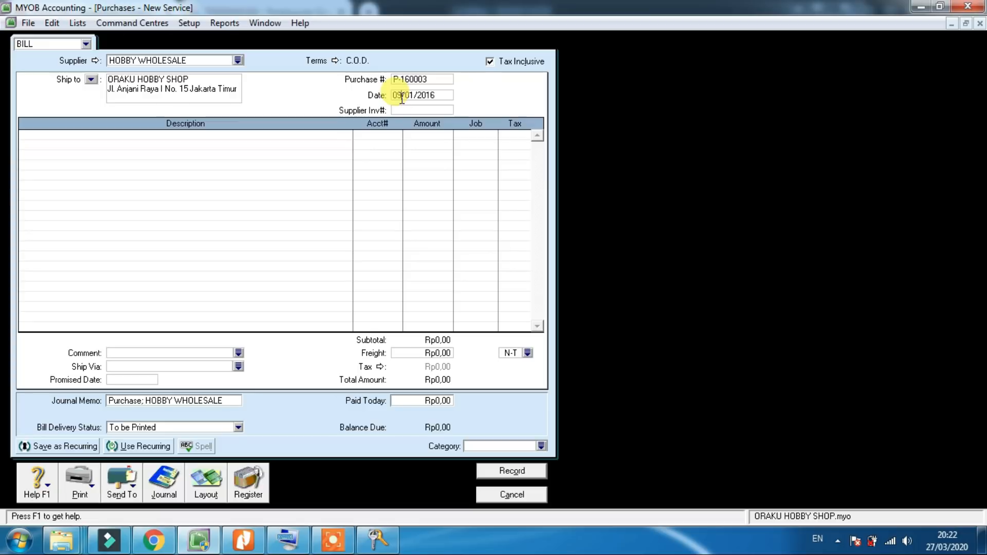
Look up the 09 Jan return in the PDF and enter HW-160001 as the bill's supplier invoice number.
{"action": "left_click", "coordinate": [243, 546]}
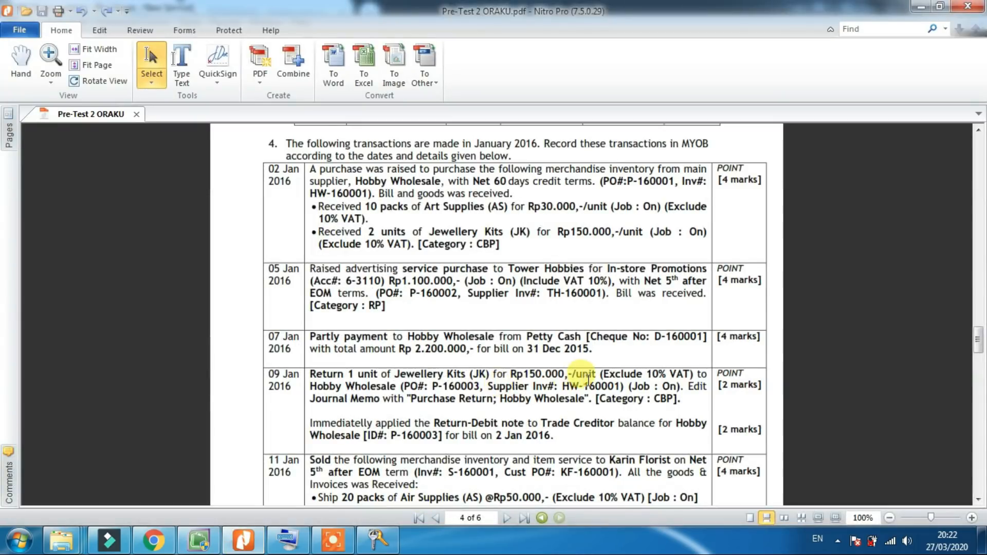
{"action": "left_click", "coordinate": [243, 541]}
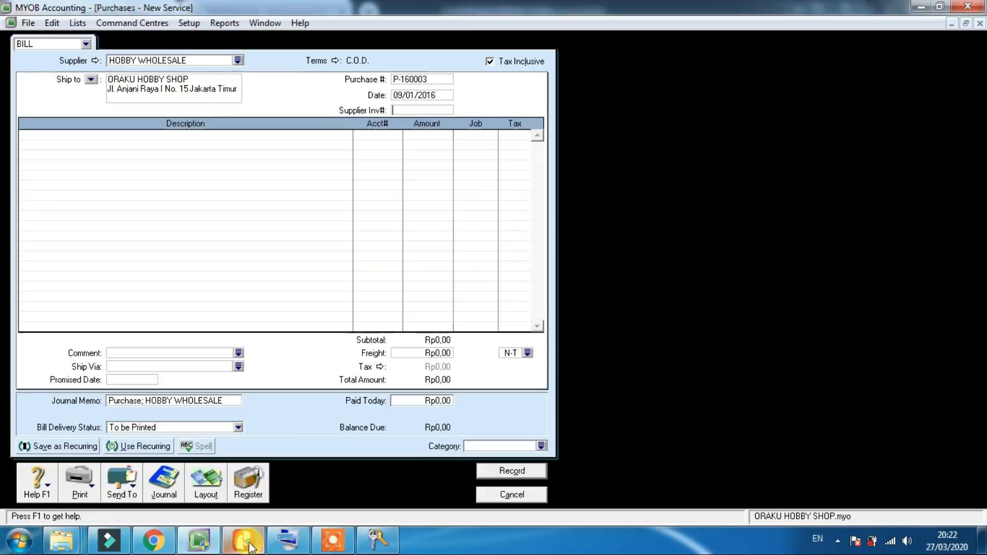
{"action": "type", "text": "HW-160001"}
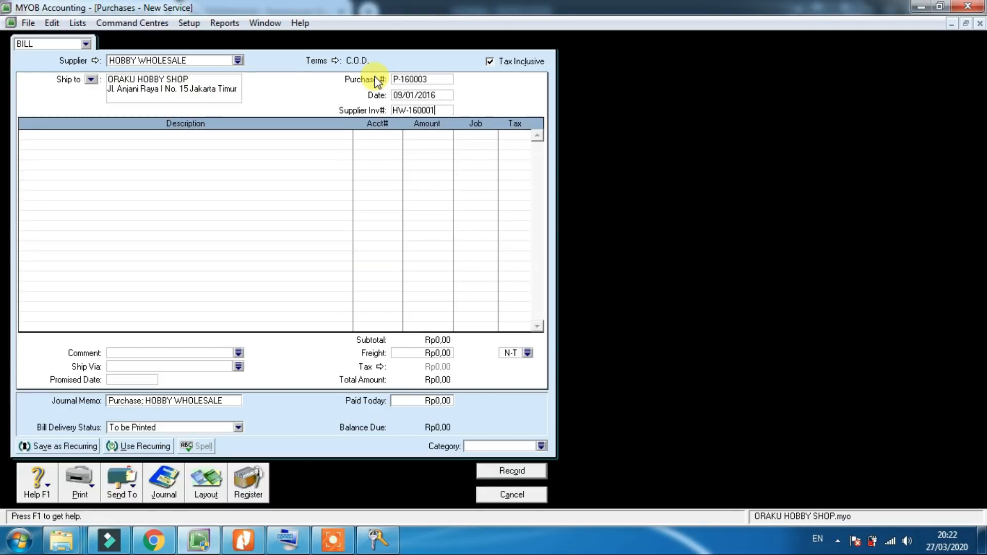
Switch the Hobby Wholesale bill from the Service layout to the Item layout.
{"action": "left_click", "coordinate": [347, 251]}
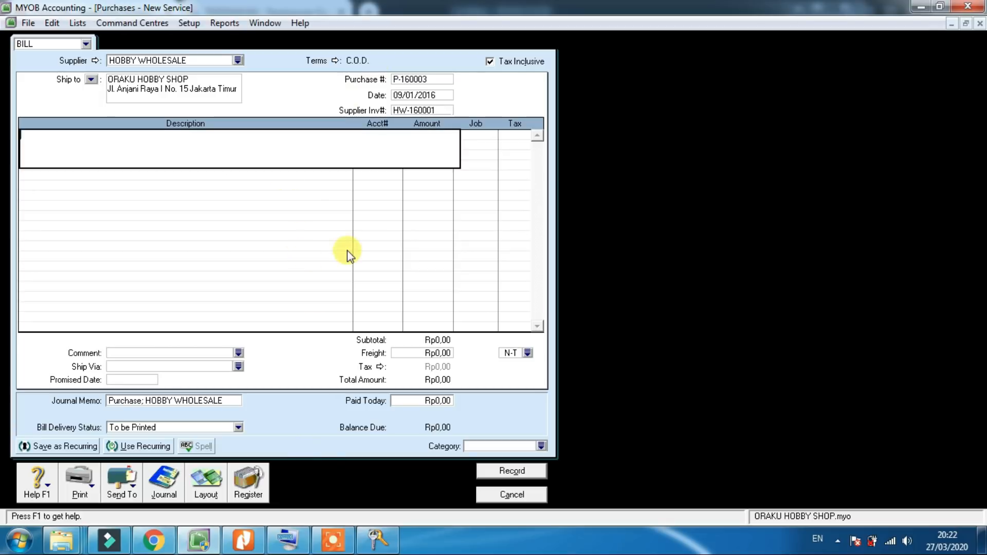
{"action": "left_click", "coordinate": [215, 495]}
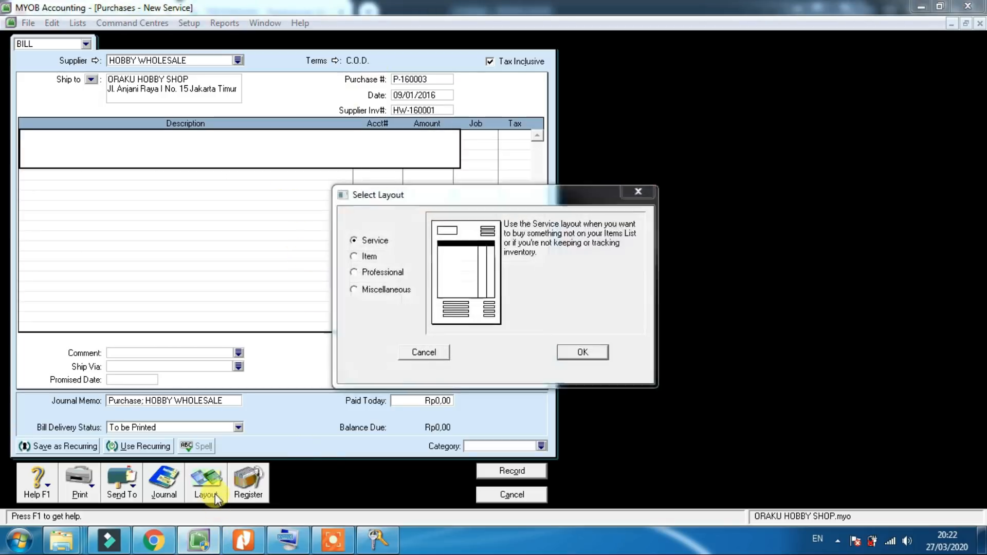
{"action": "left_click", "coordinate": [365, 256]}
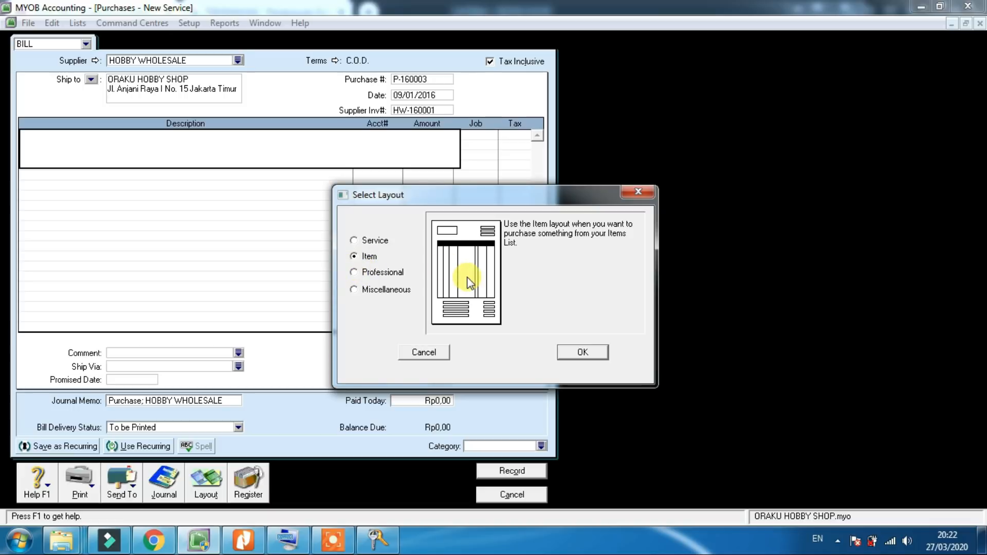
{"action": "left_click", "coordinate": [581, 354]}
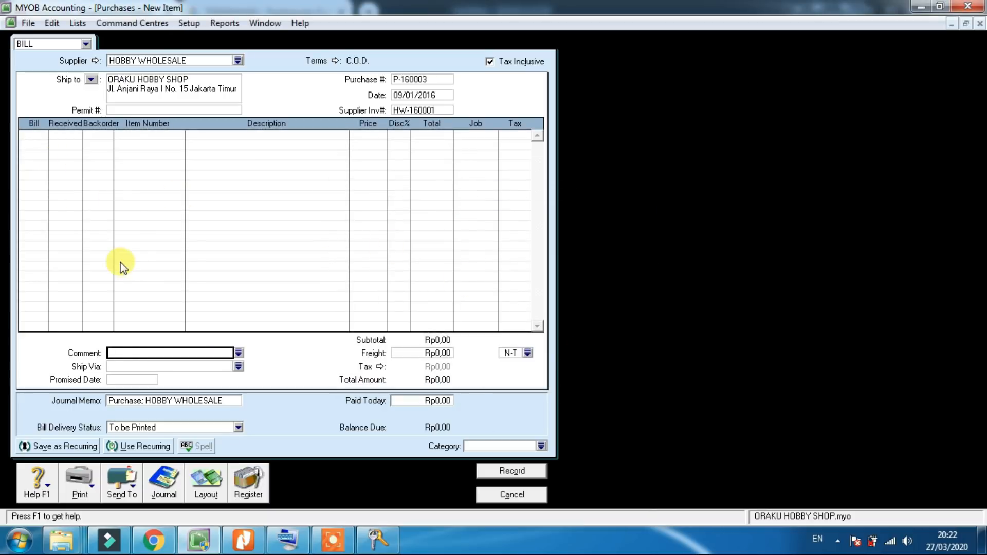
Add a return line with a billed quantity of -1 for item JK, Jewellery Kits.
{"action": "left_click", "coordinate": [32, 137]}
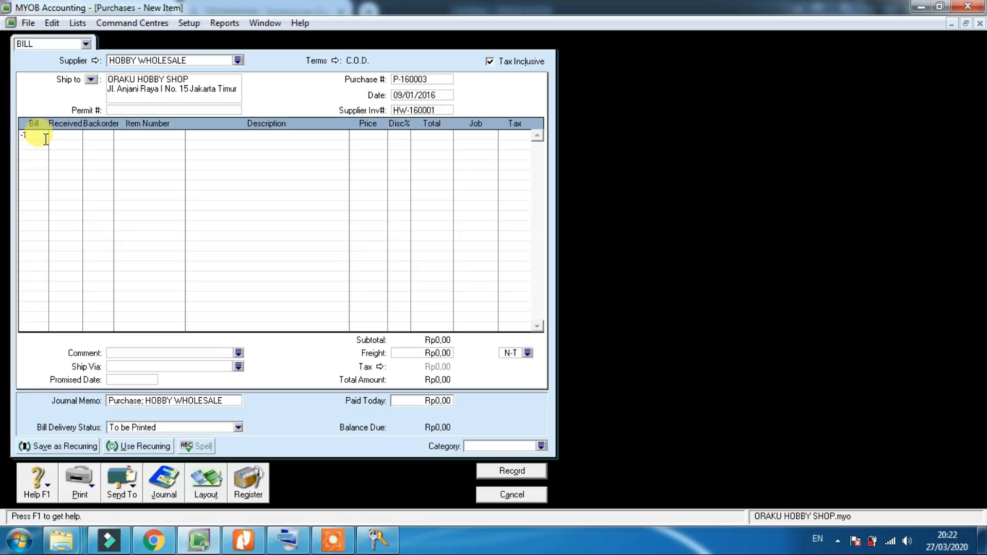
{"action": "key", "text": "Tab"}
{"action": "key", "text": "Tab"}
{"action": "key", "text": "Tab"}
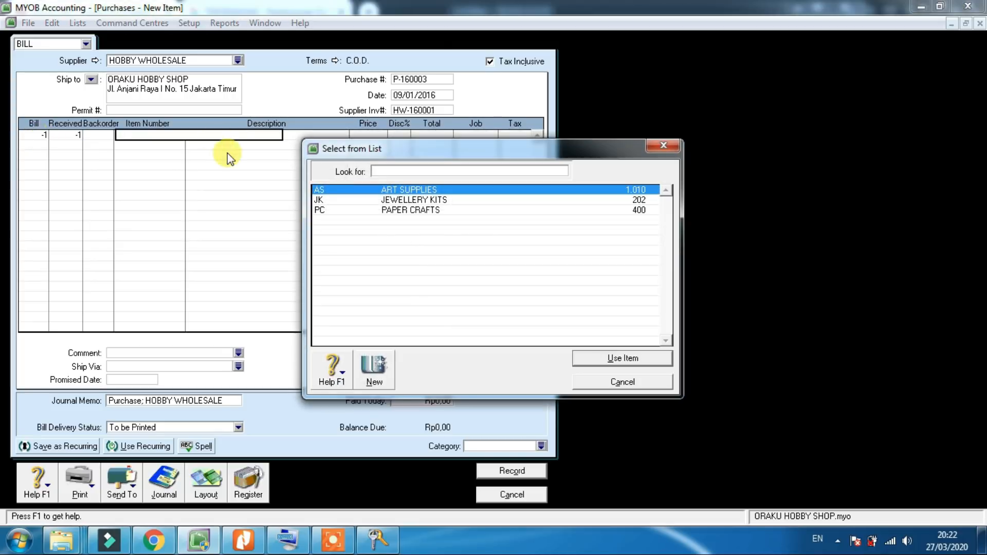
{"action": "double_click", "coordinate": [381, 201]}
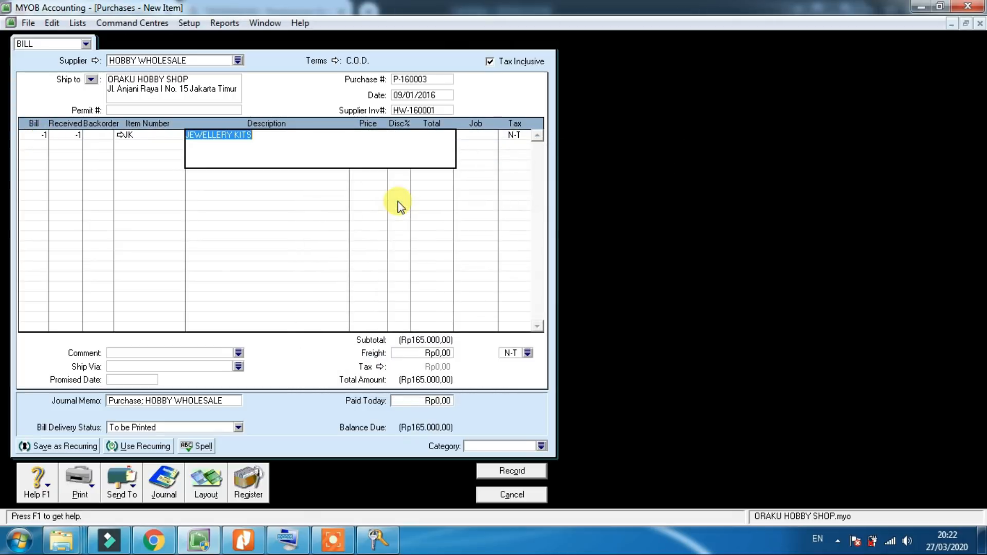
Price the Jewellery Kits line at 150.000 and make the bill tax exclusive.
{"action": "key", "text": "Tab"}
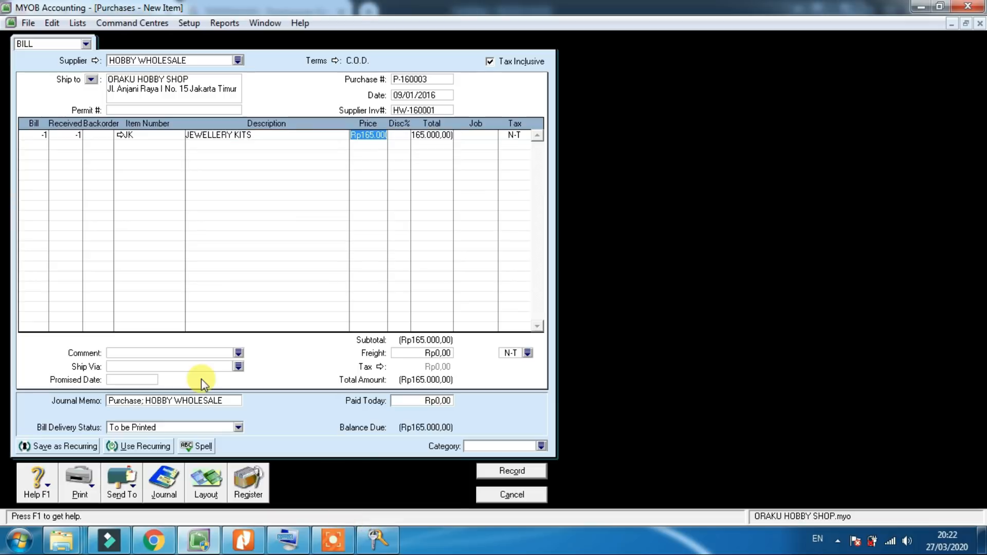
{"action": "type", "text": "150"}
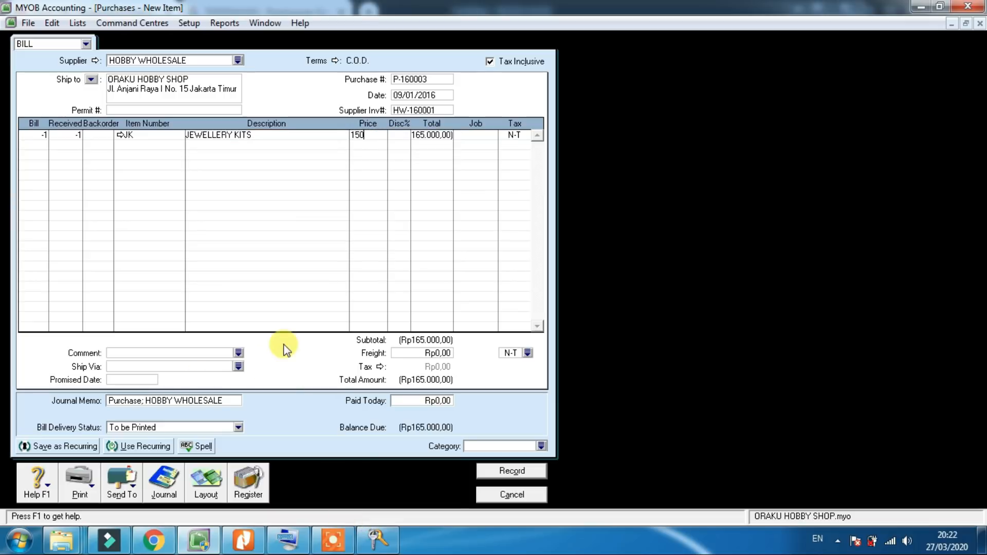
{"action": "type", "text": ".000"}
{"action": "key", "text": "Tab"}
{"action": "key", "text": "Tab"}
{"action": "key", "text": "Tab"}
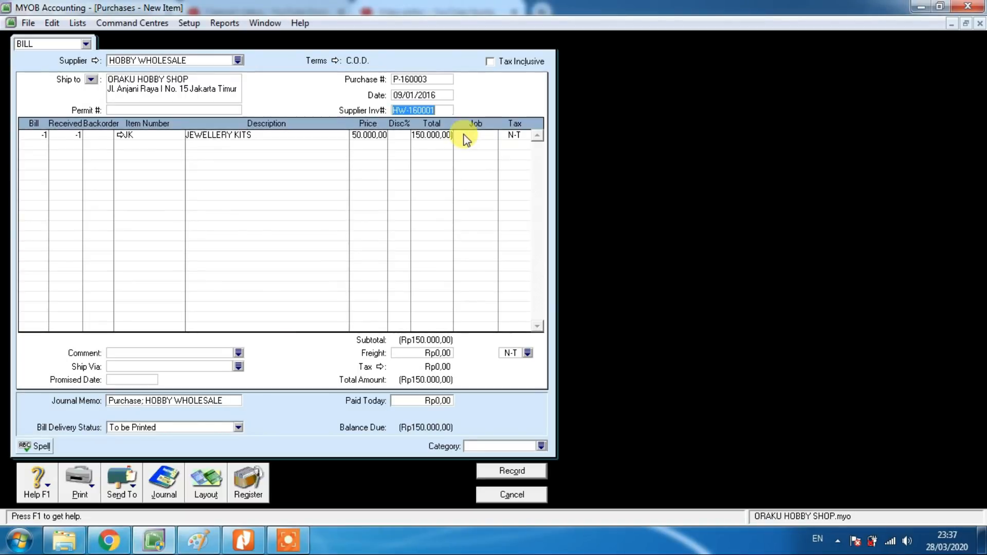
Assign job ON and tax code VAT to the Jewellery Kits line.
{"action": "type", "text": "O"}
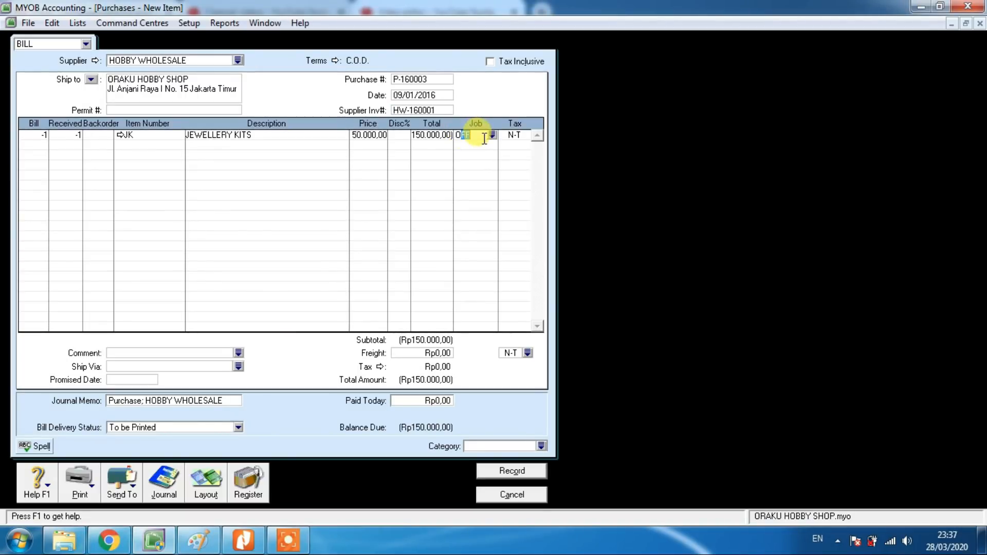
{"action": "type", "text": "N"}
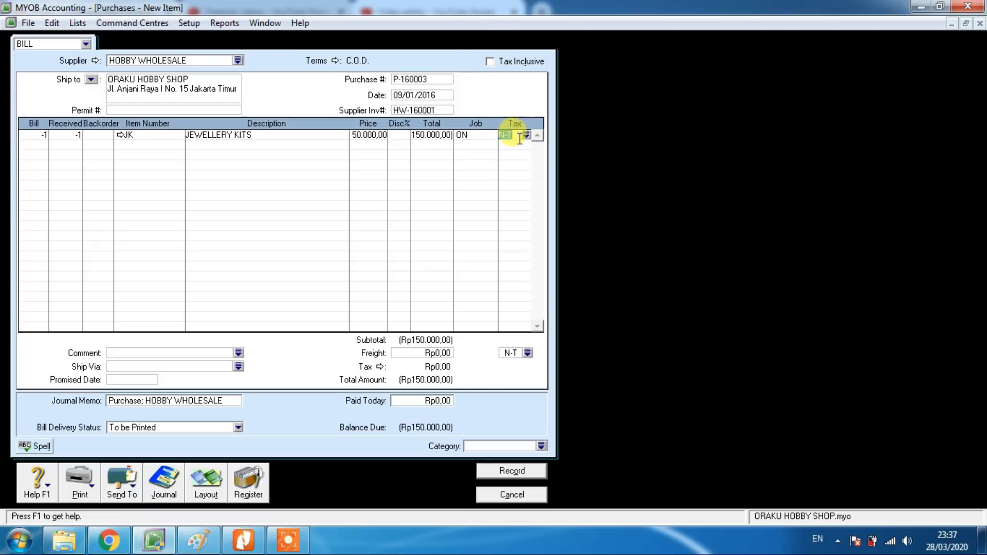
{"action": "type", "text": "VAT"}
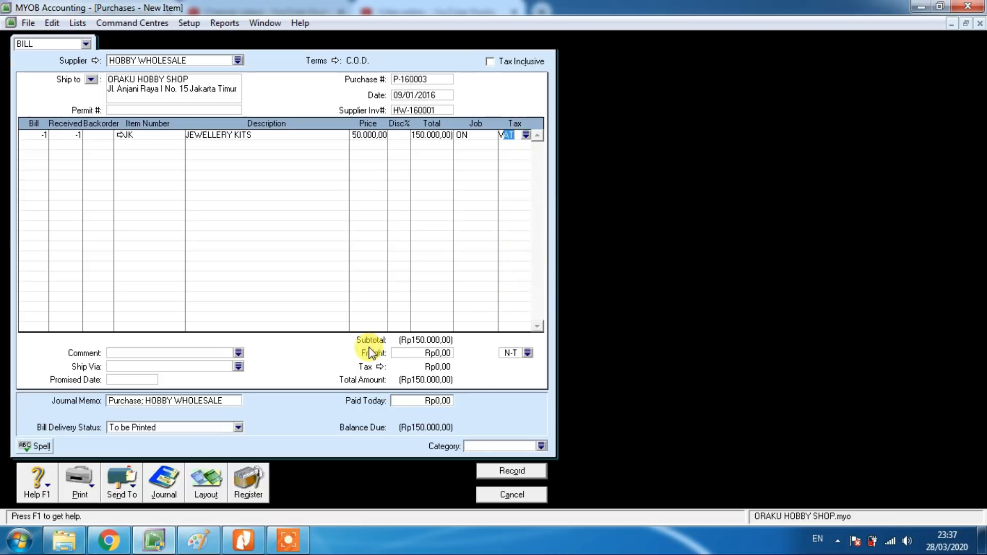
{"action": "left_click", "coordinate": [144, 403]}
{"action": "left_click", "coordinate": [142, 402]}
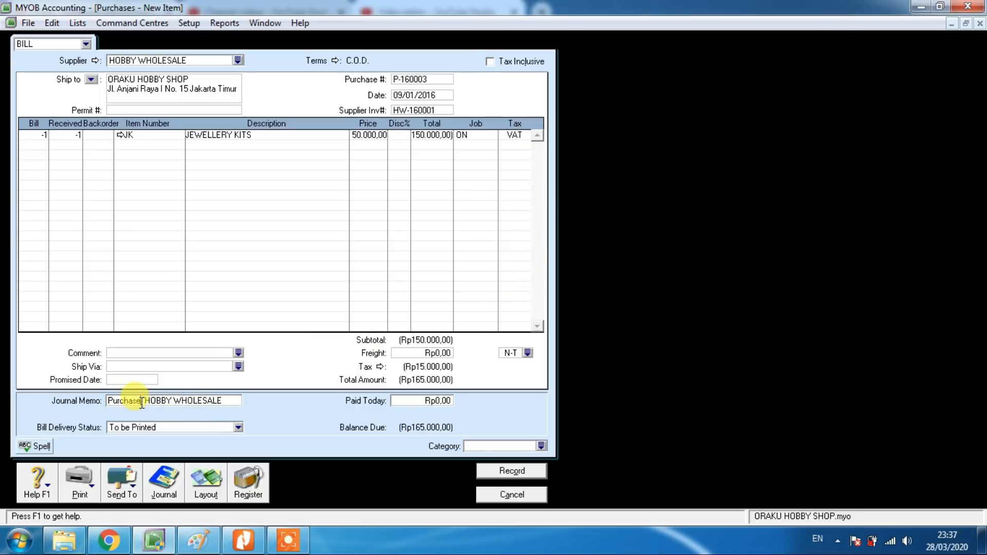
{"action": "type", "text": "Retur"}
{"action": "type", "text": "n;"}
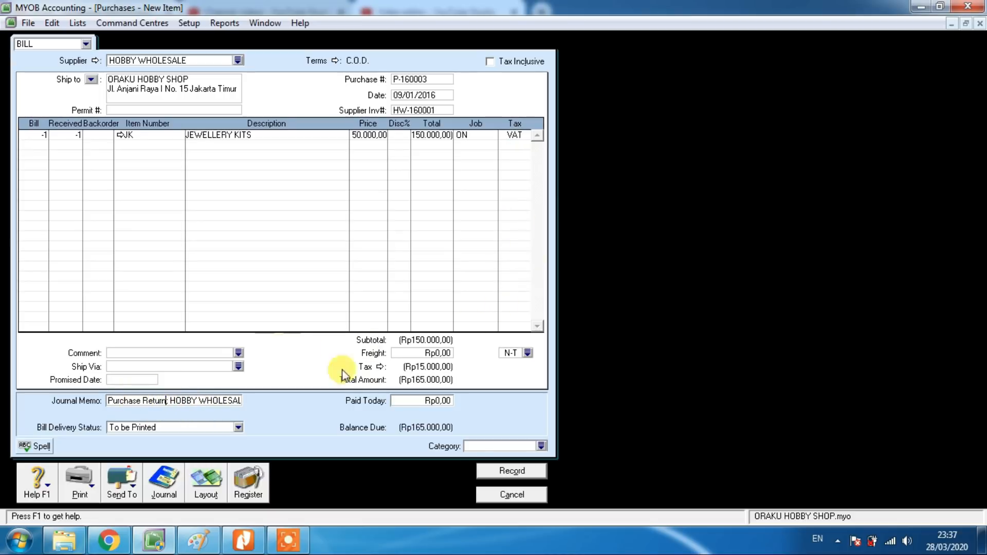
{"action": "left_click", "coordinate": [477, 447]}
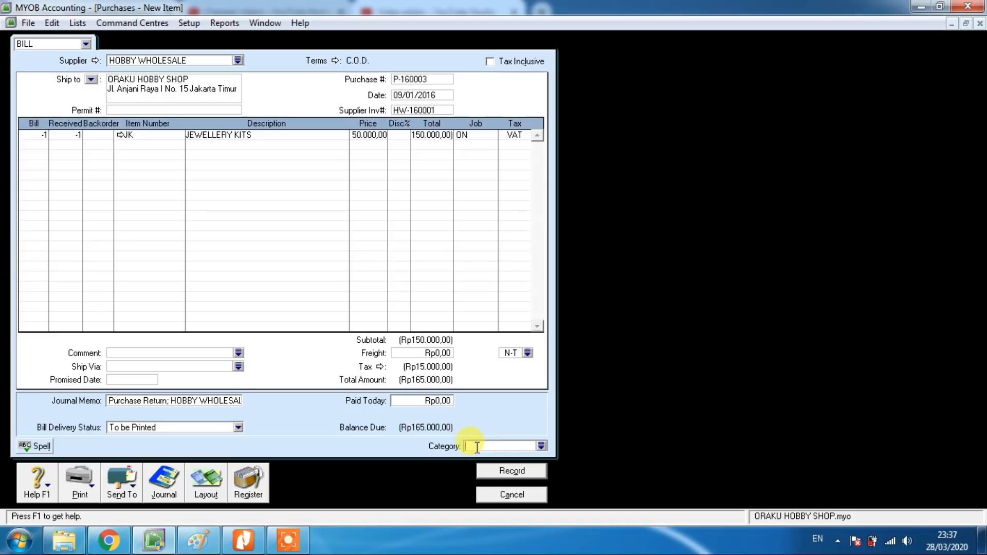
{"action": "type", "text": "CBP"}
{"action": "left_click", "coordinate": [243, 540]}
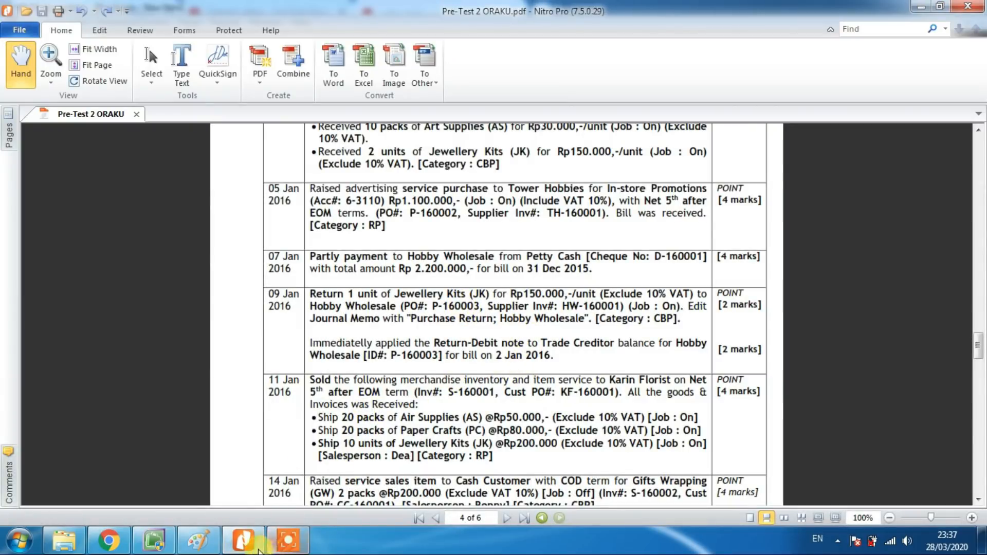
{"action": "left_click", "coordinate": [259, 549]}
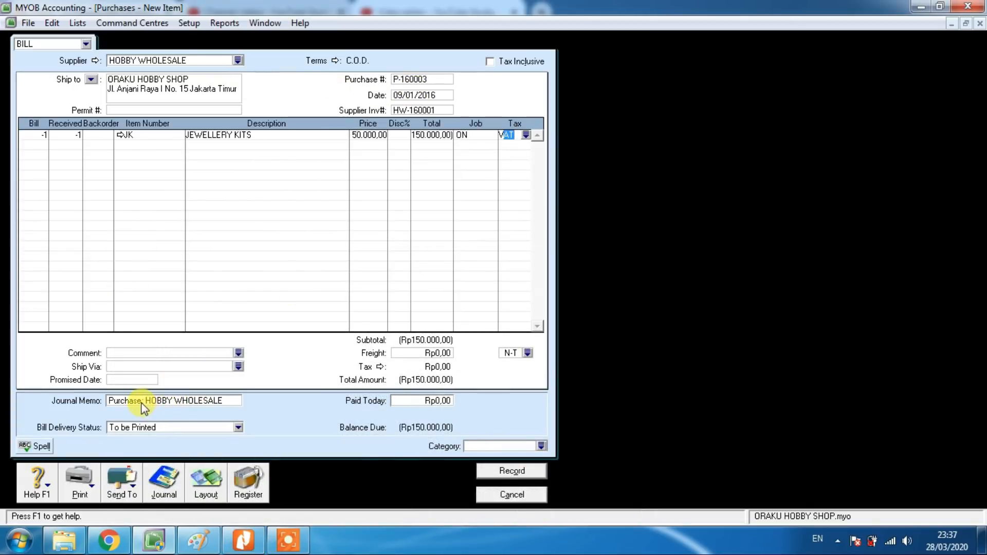
Change the journal memo to "Purchase Return; HOBBY WHOLESALE" and set the category to CBP, checking the 09 Jan details in the PDF.
{"action": "left_click", "coordinate": [142, 403]}
{"action": "type", "text": "Retu"}
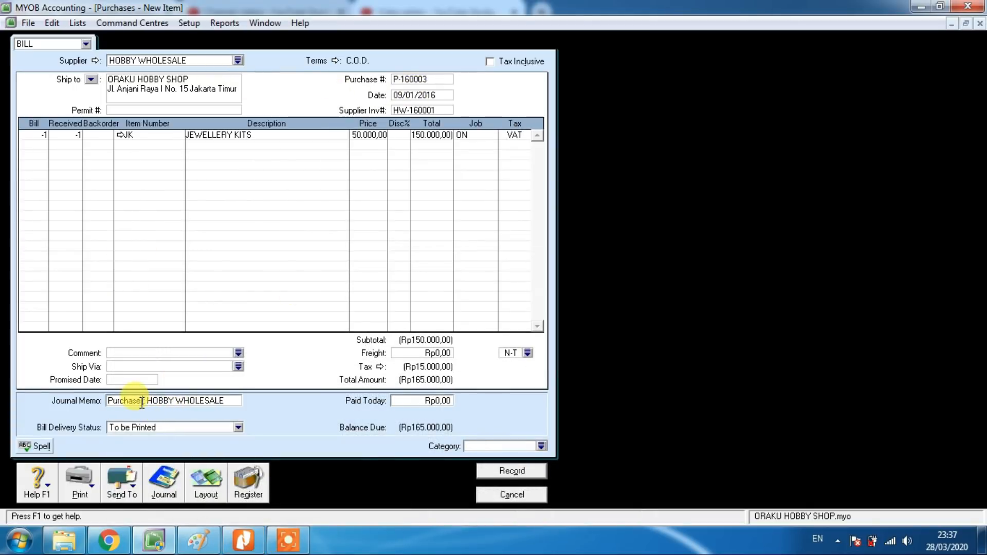
{"action": "type", "text": "rn"}
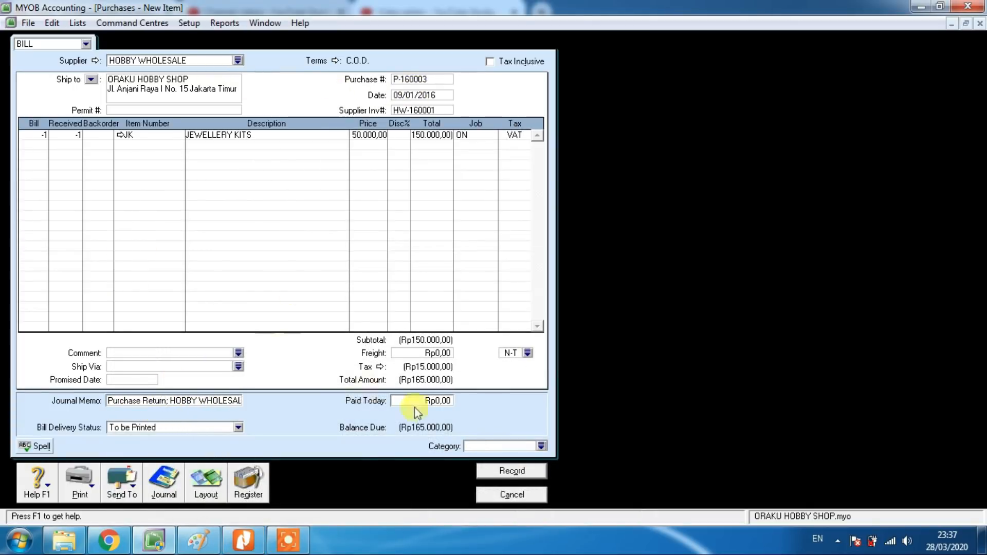
{"action": "left_click", "coordinate": [476, 447]}
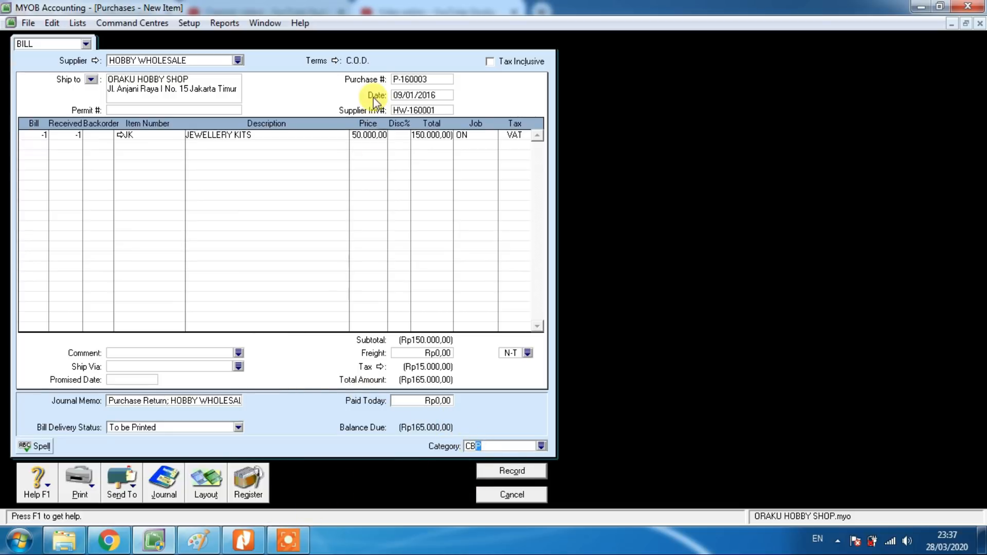
{"action": "left_click", "coordinate": [241, 548]}
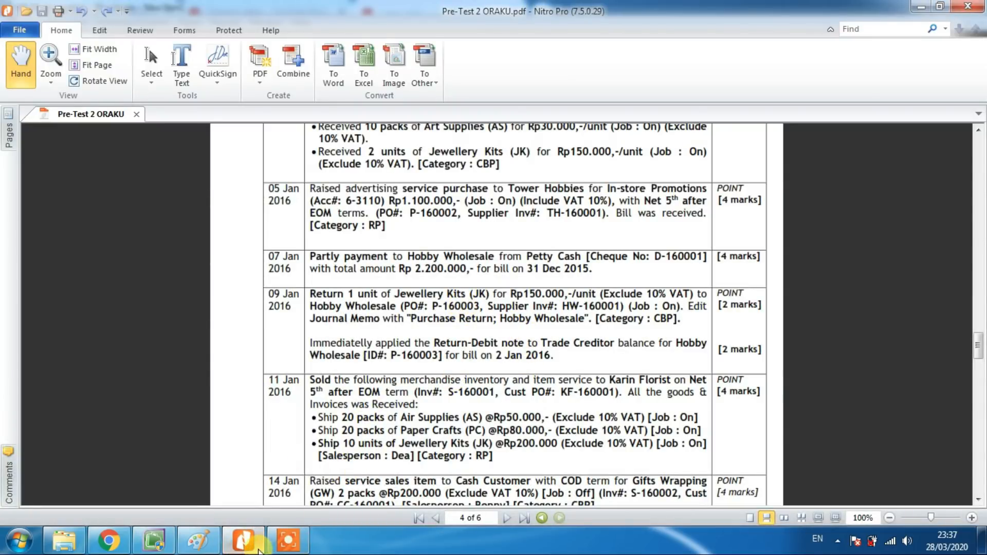
{"action": "left_click", "coordinate": [285, 544]}
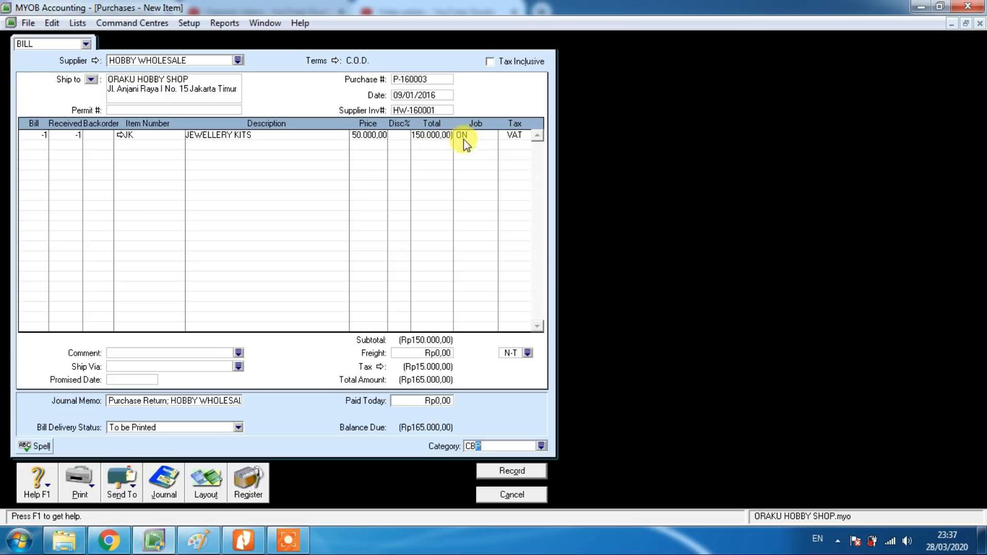
{"action": "left_click", "coordinate": [500, 471]}
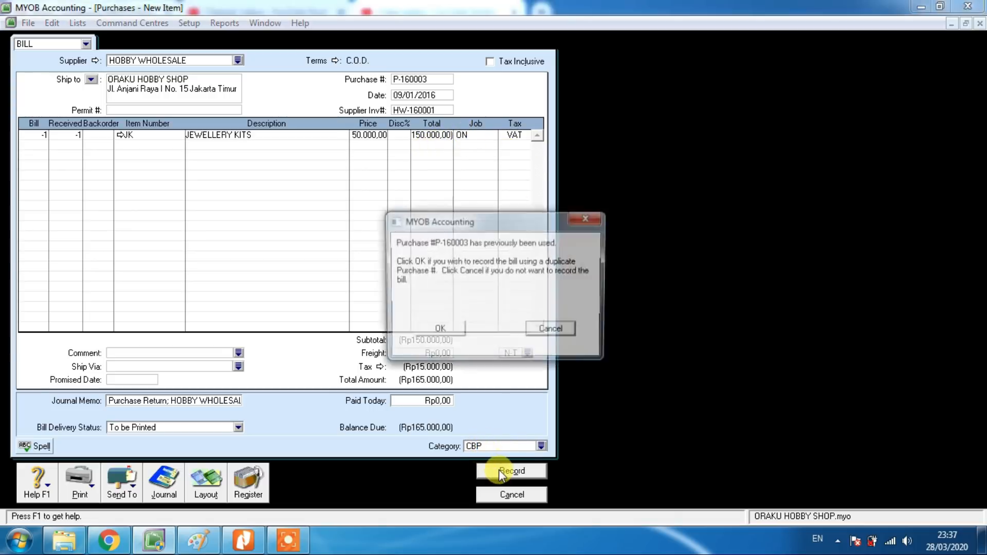
{"action": "left_click", "coordinate": [554, 335]}
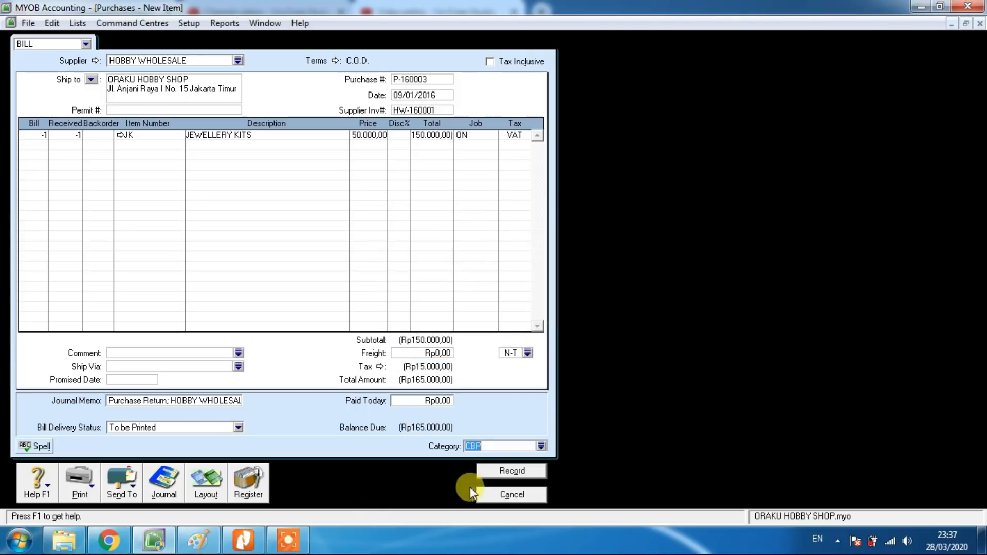
{"action": "left_click", "coordinate": [288, 540]}
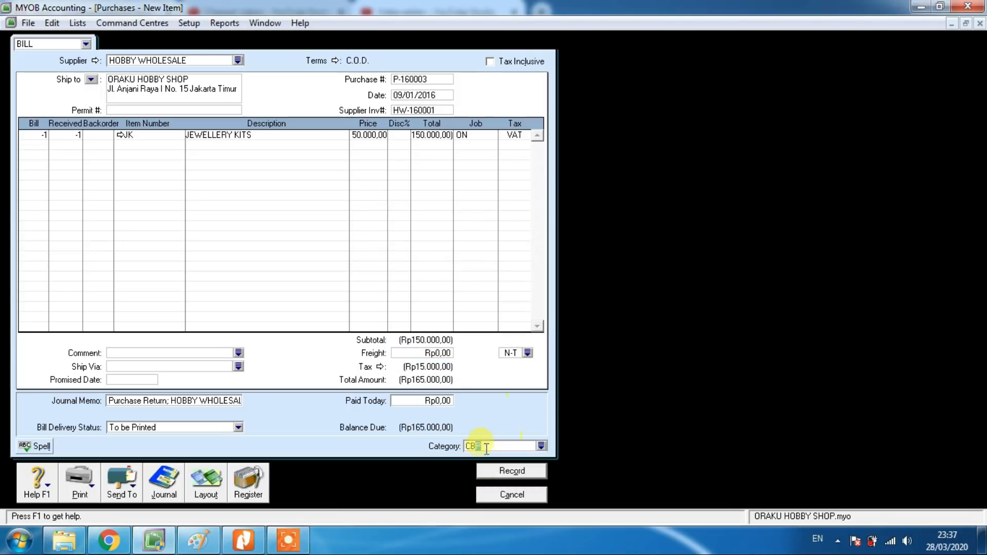
{"action": "left_click", "coordinate": [501, 471]}
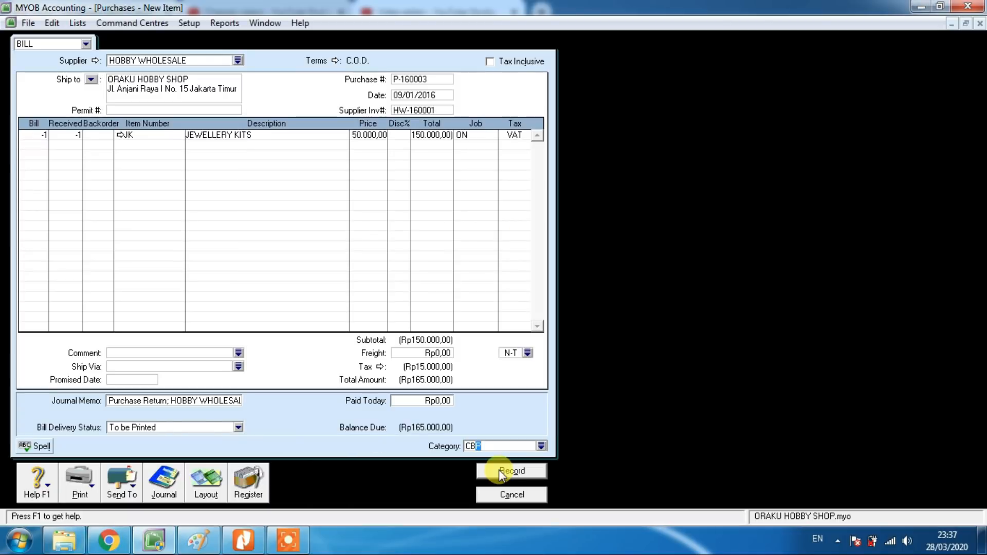
{"action": "left_click", "coordinate": [501, 470]}
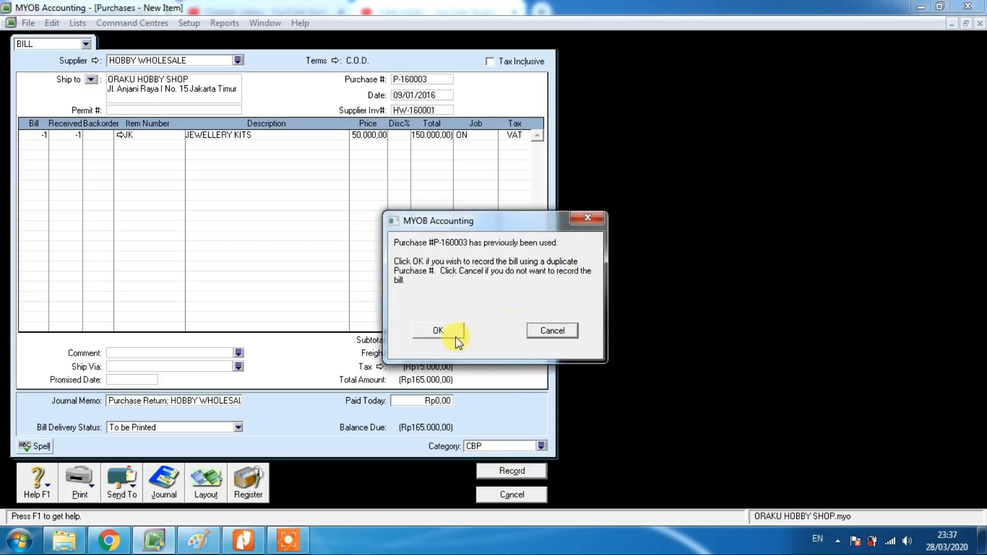
{"action": "left_click", "coordinate": [554, 333]}
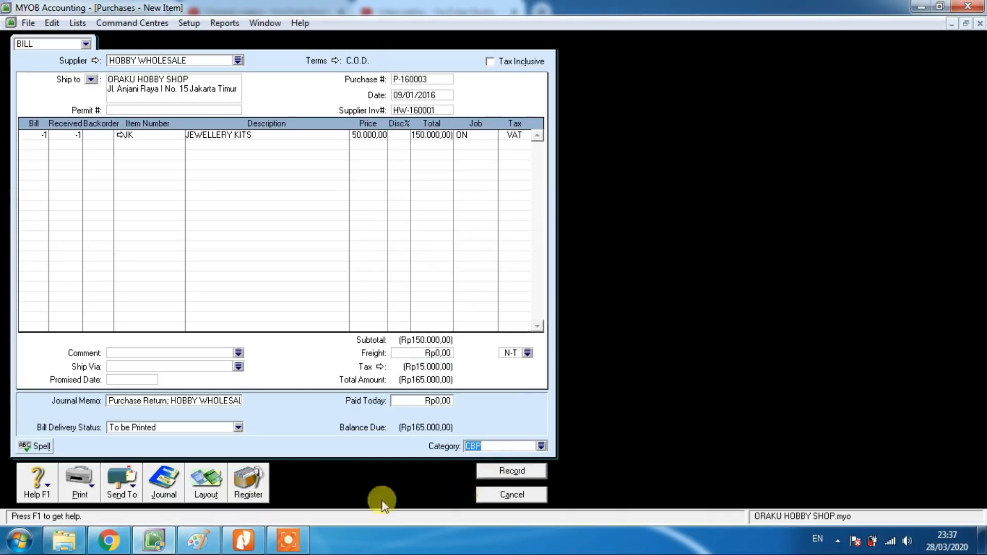
{"action": "left_click", "coordinate": [288, 540]}
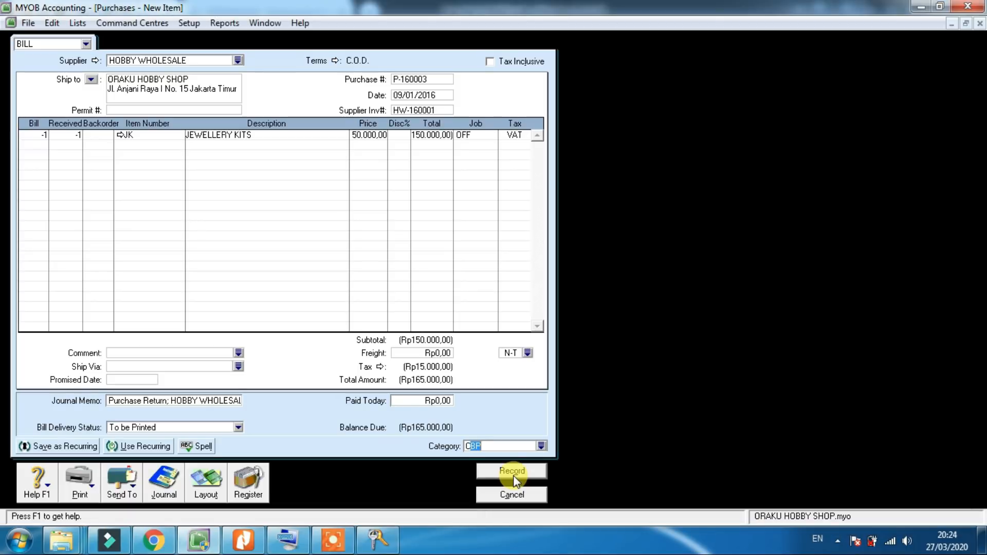
Record the Hobby Wholesale return bill, close the entry window and check the PDF's debit note instruction.
{"action": "left_click", "coordinate": [512, 472]}
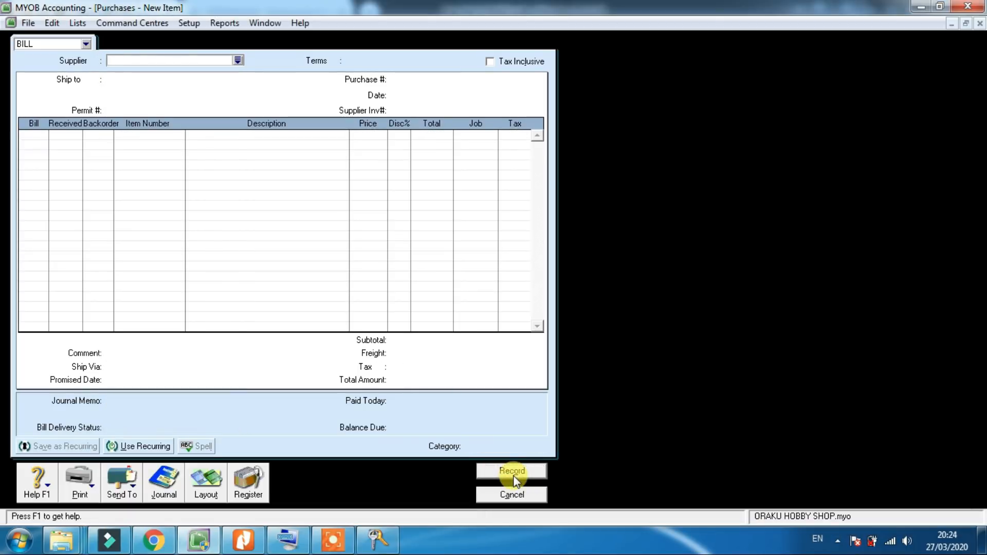
{"action": "left_click", "coordinate": [512, 494]}
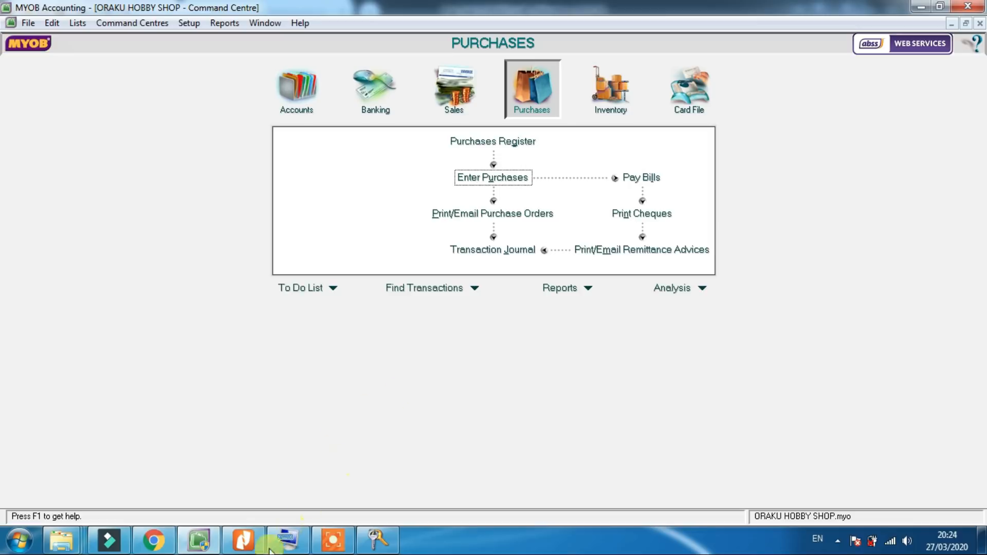
{"action": "left_click", "coordinate": [251, 549]}
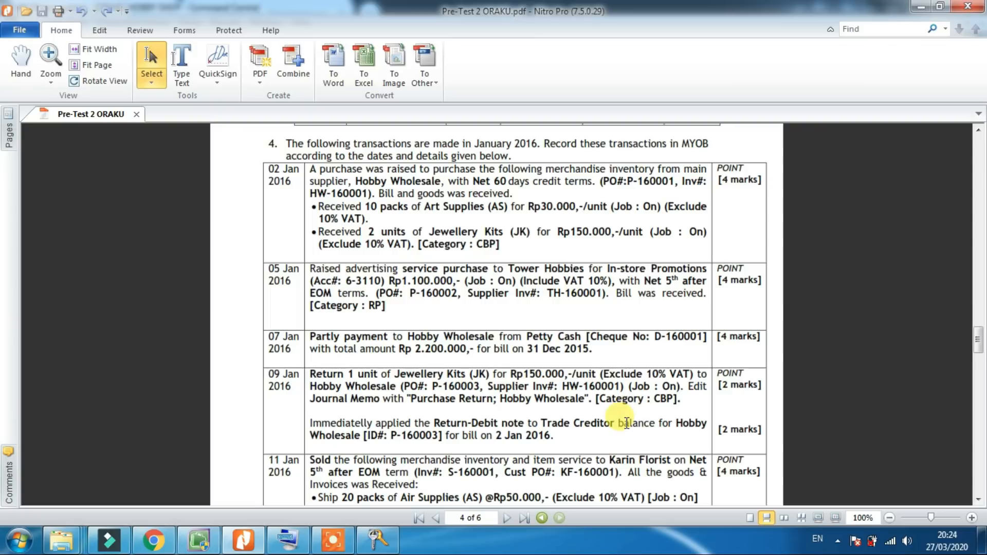
{"action": "left_click", "coordinate": [207, 549]}
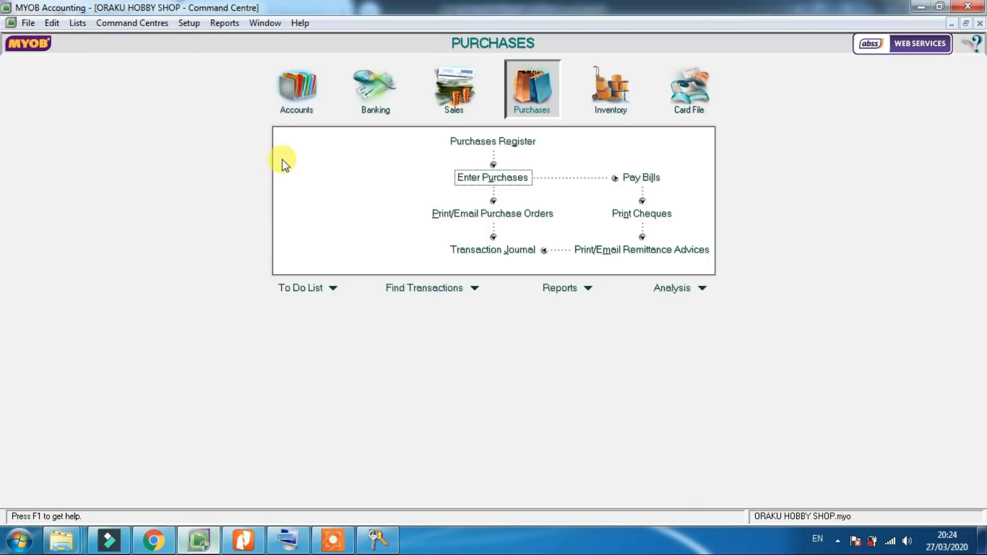
Find the 09/01/2016 Hobby Wholesale return among the Purchases Register's returns and debits, and choose to apply it to a purchase.
{"action": "left_click", "coordinate": [493, 143]}
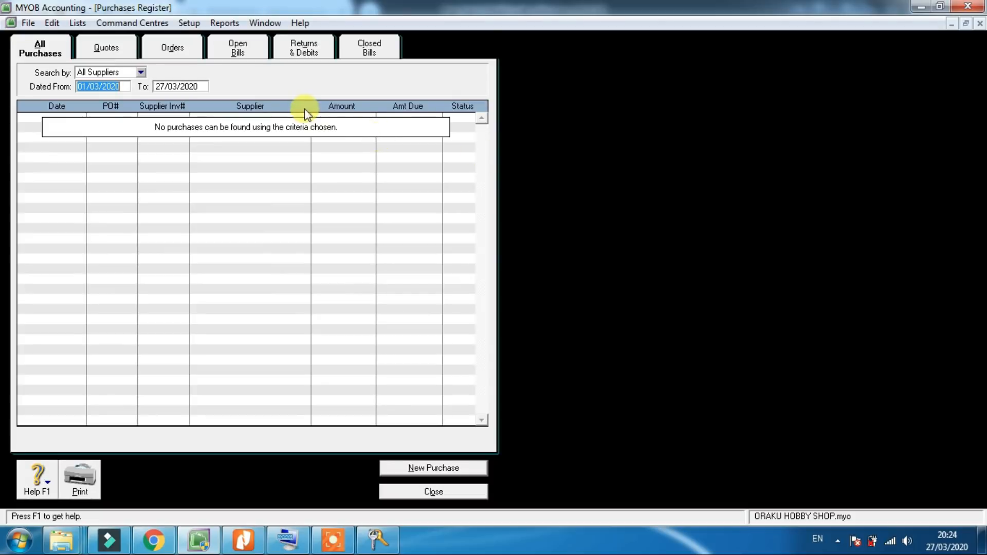
{"action": "left_click", "coordinate": [316, 53]}
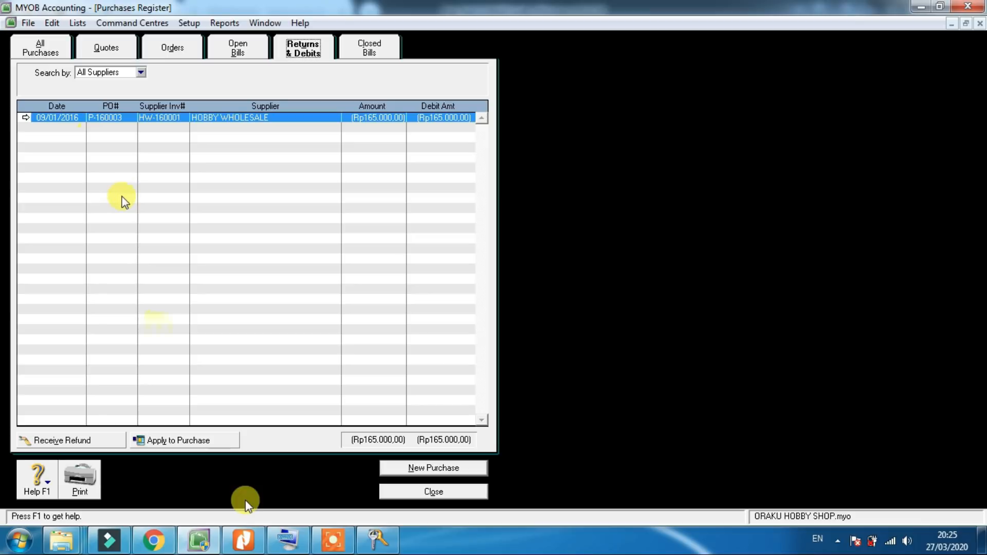
{"action": "left_click", "coordinate": [250, 545]}
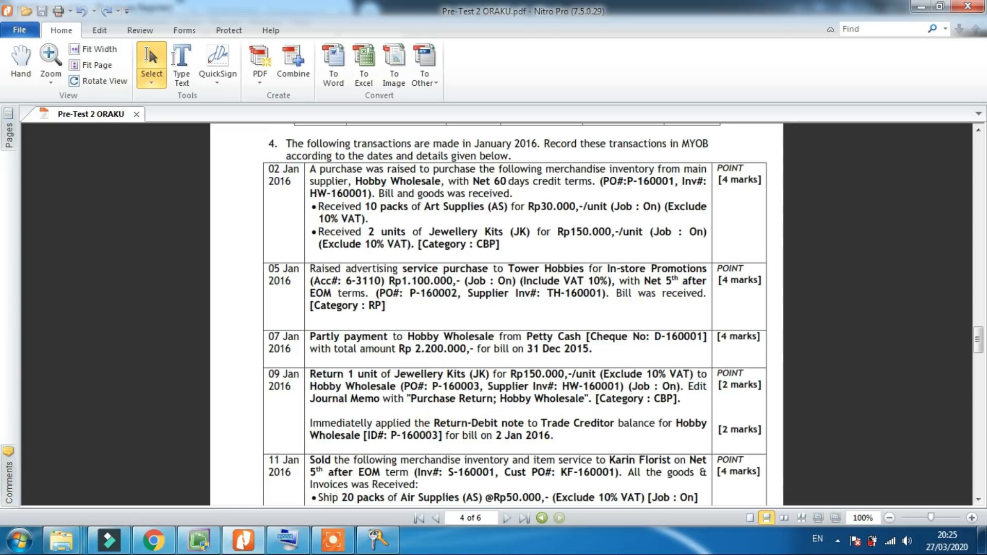
{"action": "left_click", "coordinate": [201, 543]}
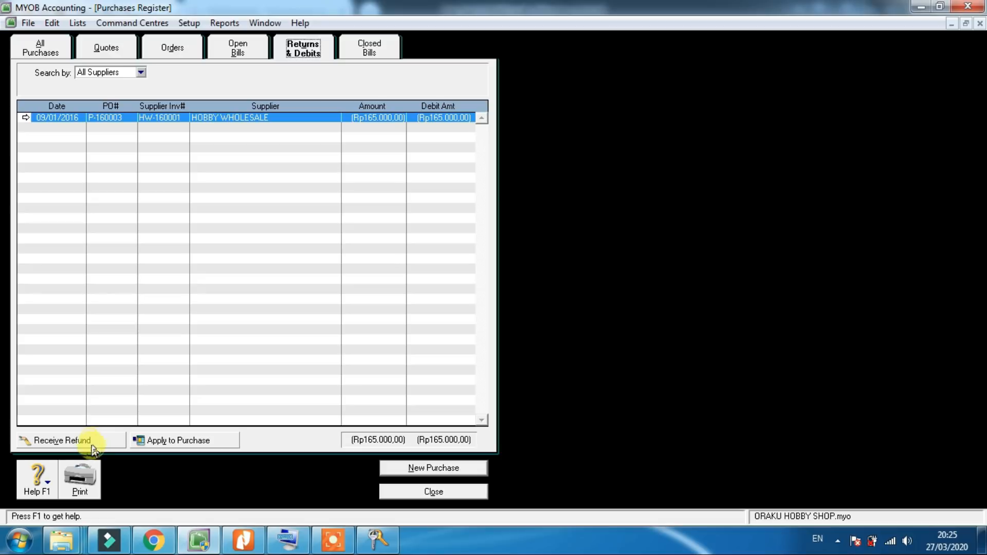
{"action": "left_click", "coordinate": [205, 442]}
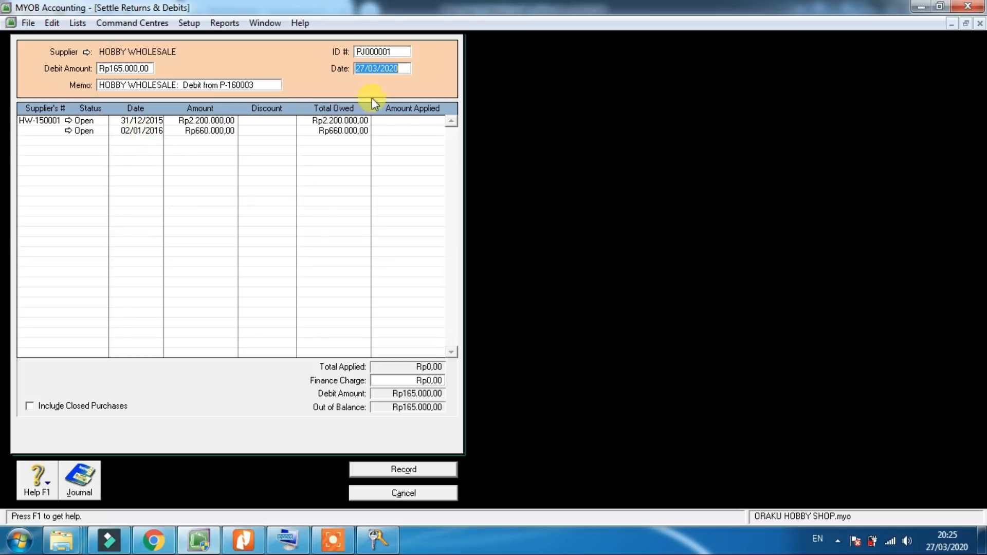
Apply Rp165.000,00 of the debit to the 02/01/2016 bill, checking the bill date in the PDF.
{"action": "left_click", "coordinate": [393, 132]}
{"action": "left_click", "coordinate": [239, 547]}
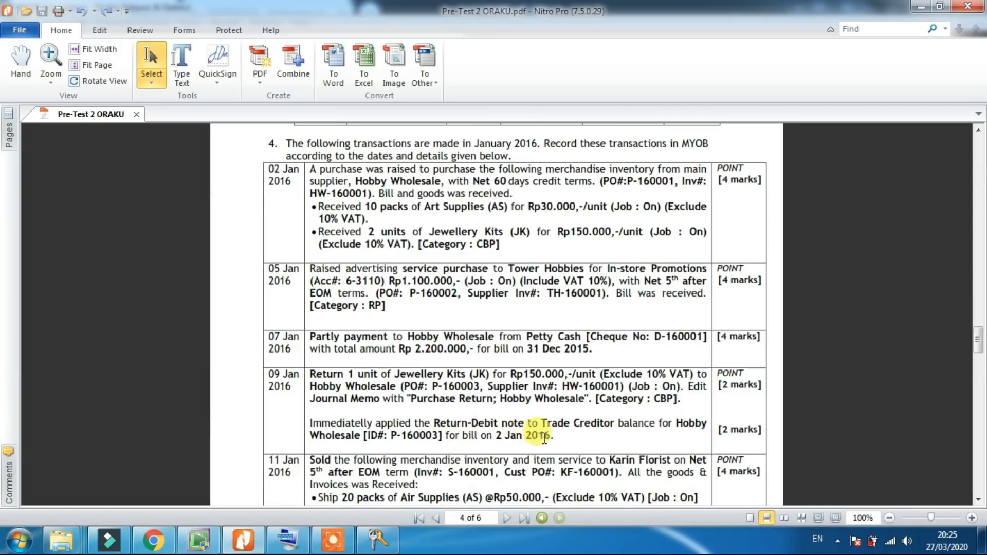
{"action": "left_click", "coordinate": [188, 548]}
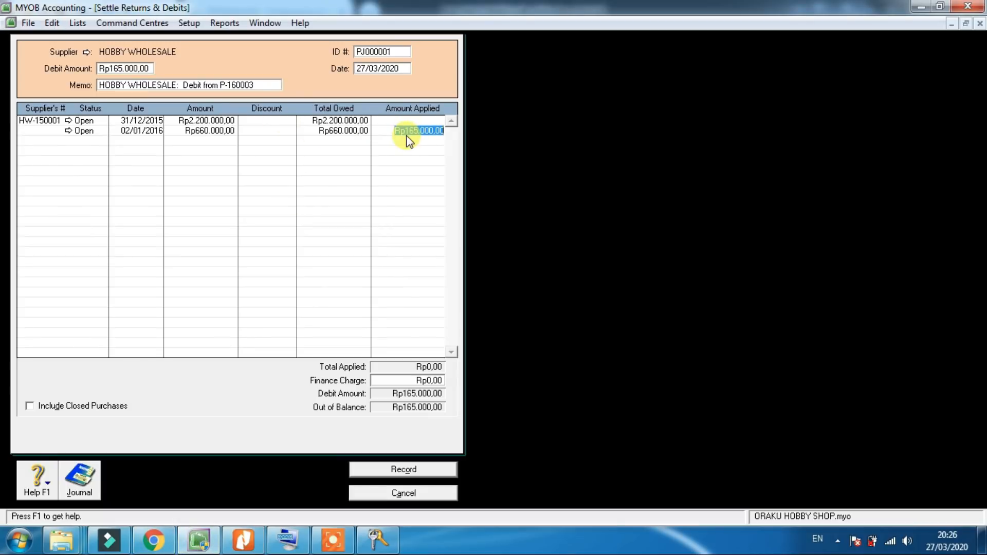
{"action": "key", "text": "Tab"}
Set the settlement's ID number to the return's purchase number given in the PDF, with a capital P.
{"action": "left_click", "coordinate": [380, 52]}
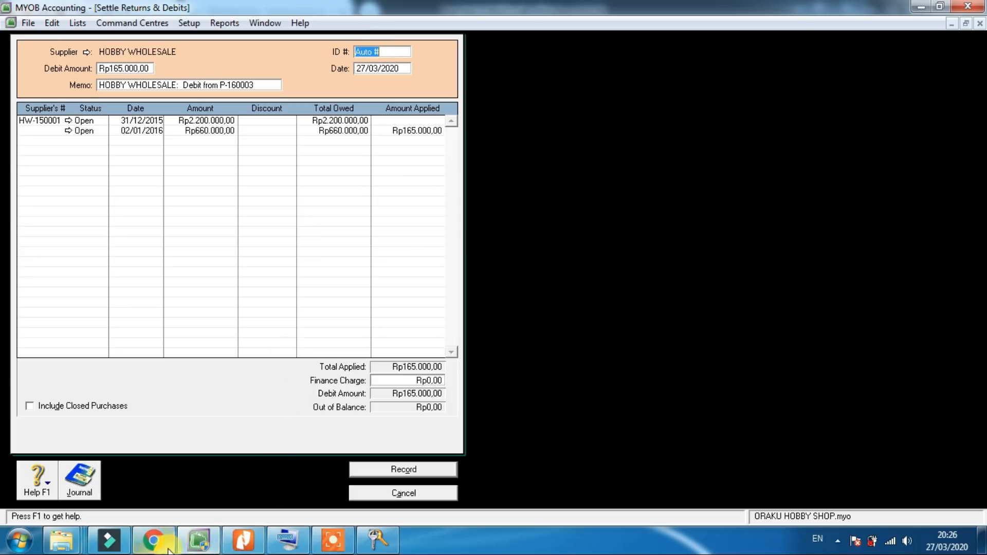
{"action": "left_click", "coordinate": [227, 545]}
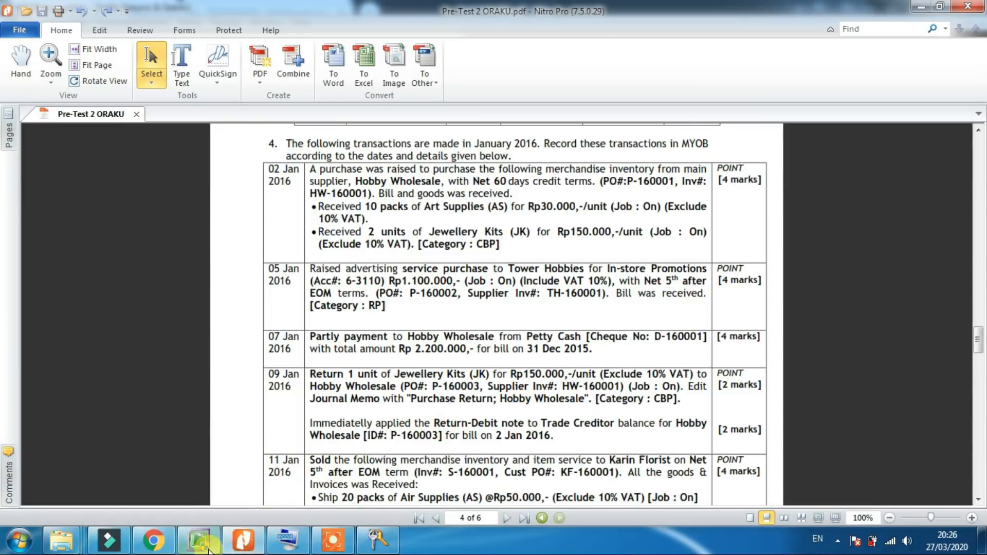
{"action": "left_click", "coordinate": [240, 548]}
{"action": "type", "text": "p-160003"}
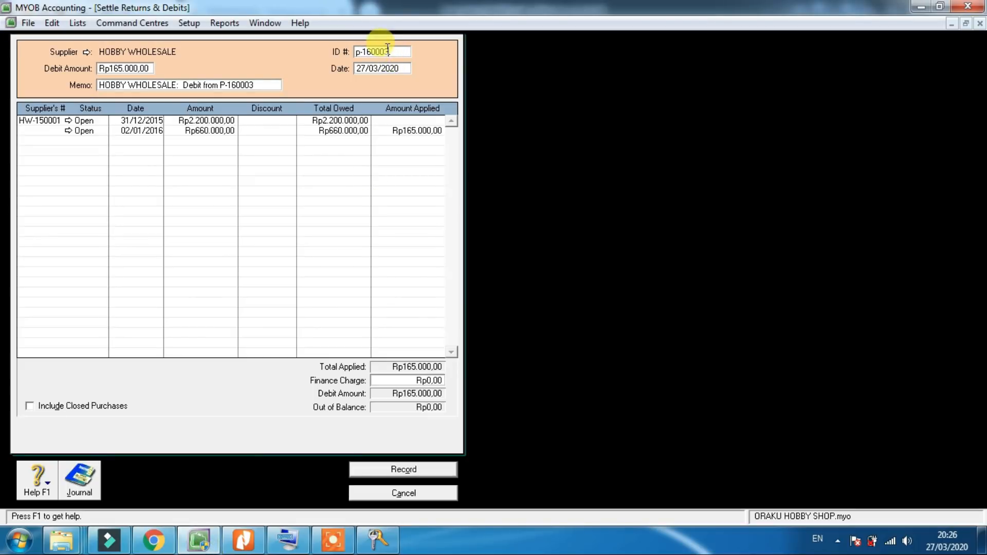
{"action": "left_click", "coordinate": [360, 54]}
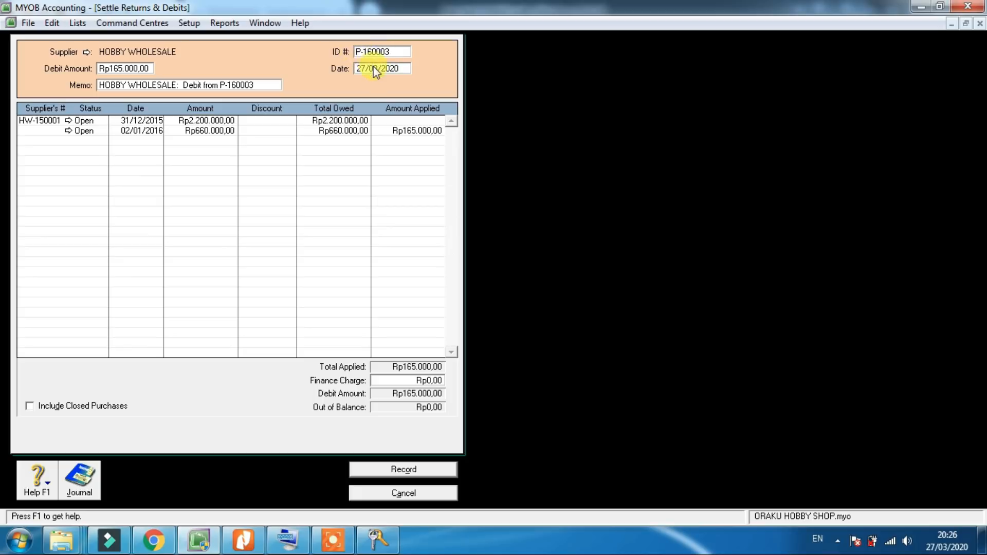
Set the settlement date to 09/01/2016, checking the transaction date in the PDF.
{"action": "left_click", "coordinate": [375, 68]}
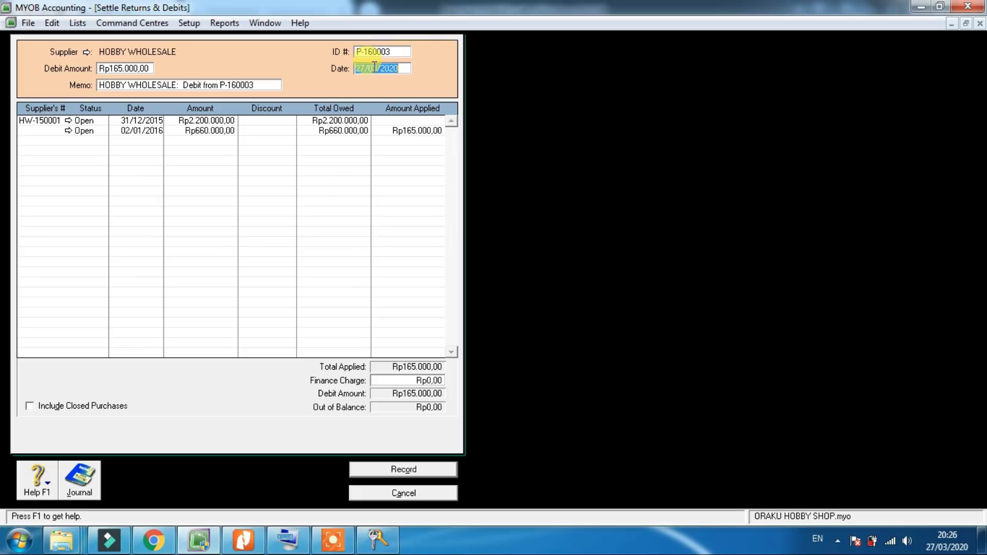
{"action": "left_click", "coordinate": [243, 544]}
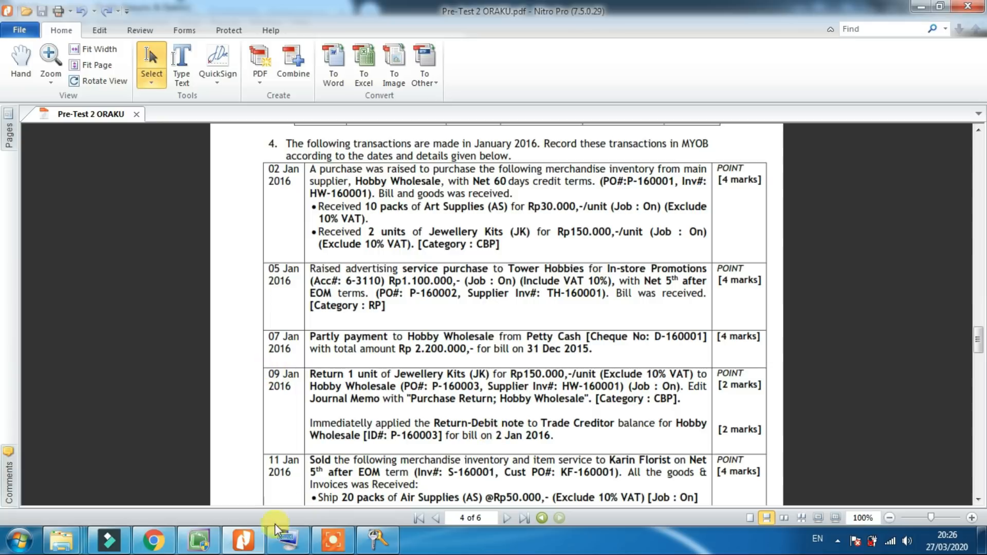
{"action": "left_click", "coordinate": [197, 540]}
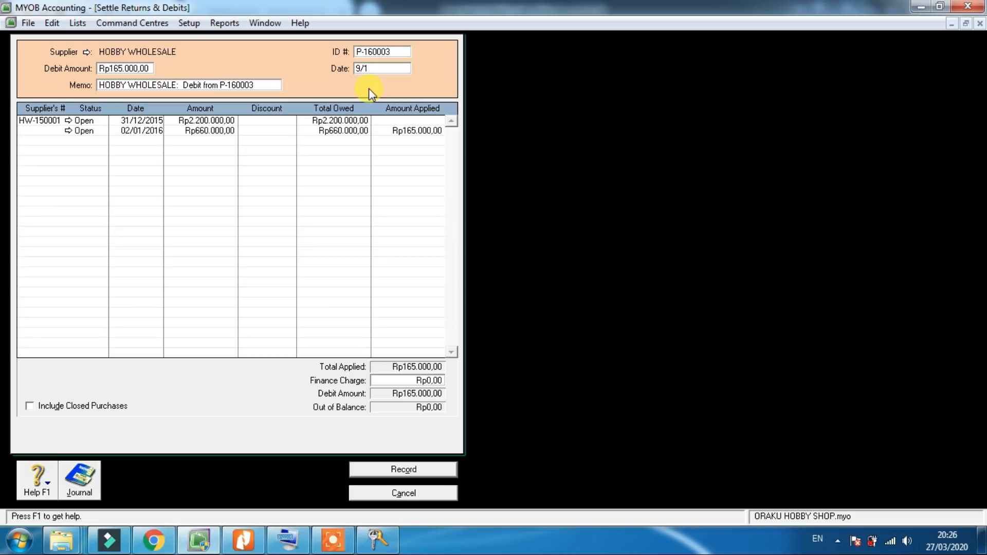
{"action": "type", "text": "6"}
{"action": "key", "text": "Tab"}
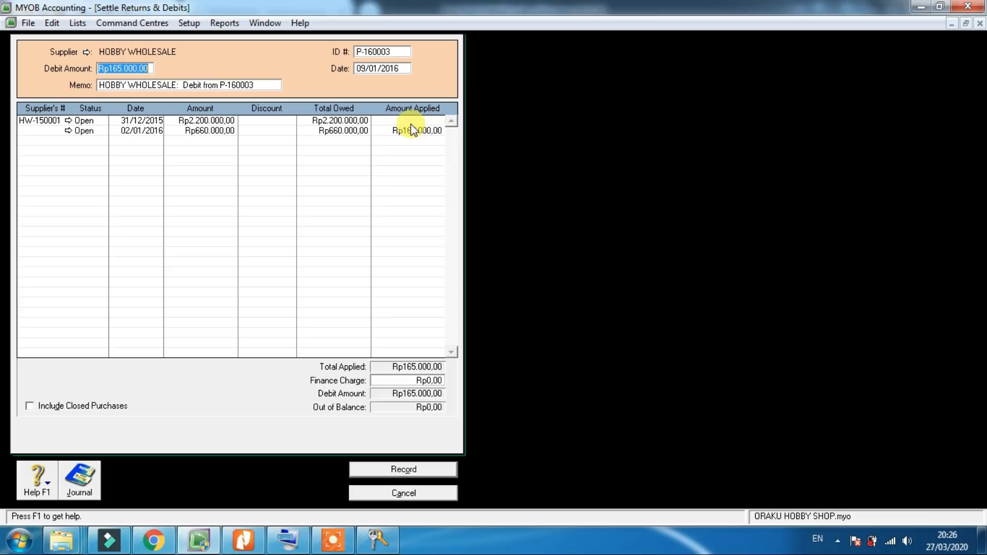
Review the recap of the debit settlement, record it and close the Purchases Register.
{"action": "key", "text": "ctrl+r"}
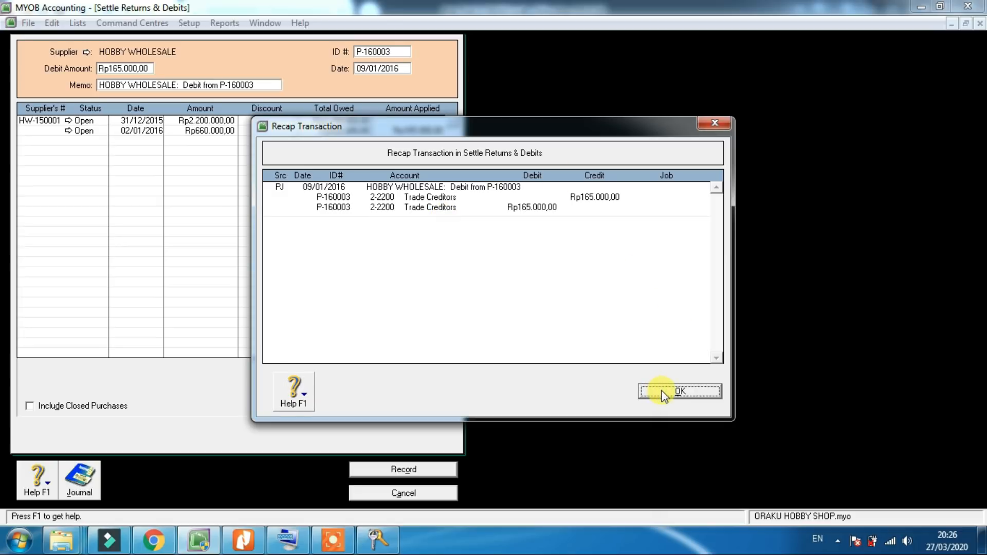
{"action": "left_click", "coordinate": [679, 391]}
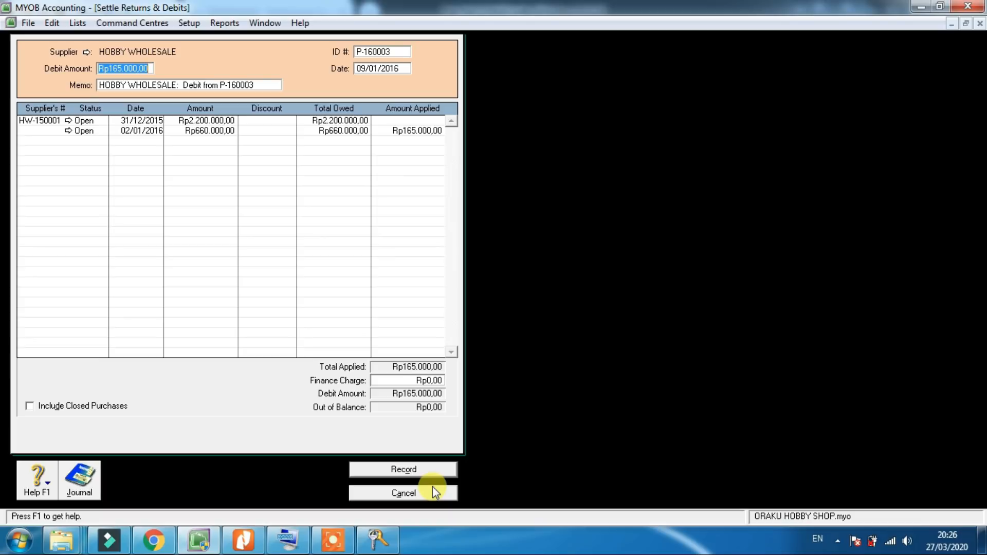
{"action": "left_click", "coordinate": [401, 471]}
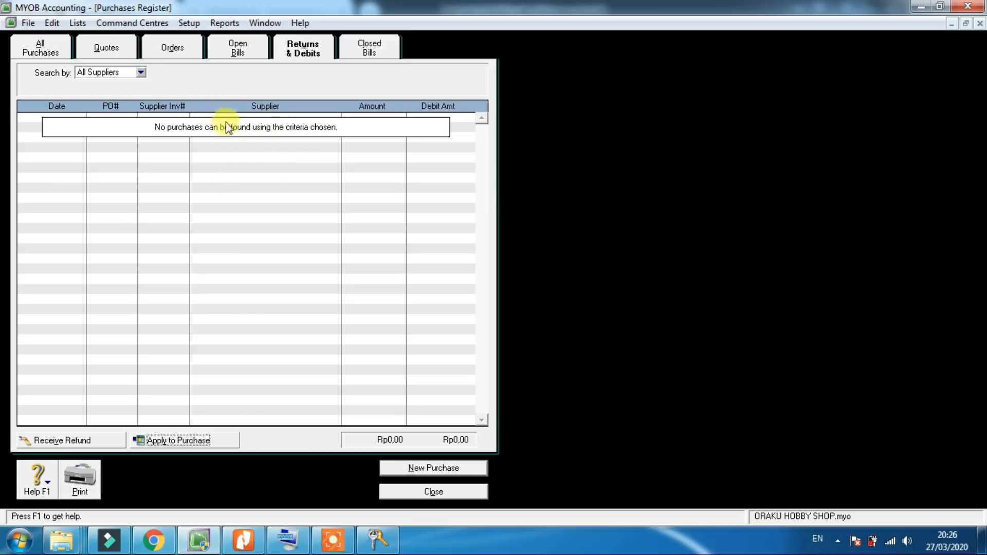
{"action": "left_click", "coordinate": [434, 492]}
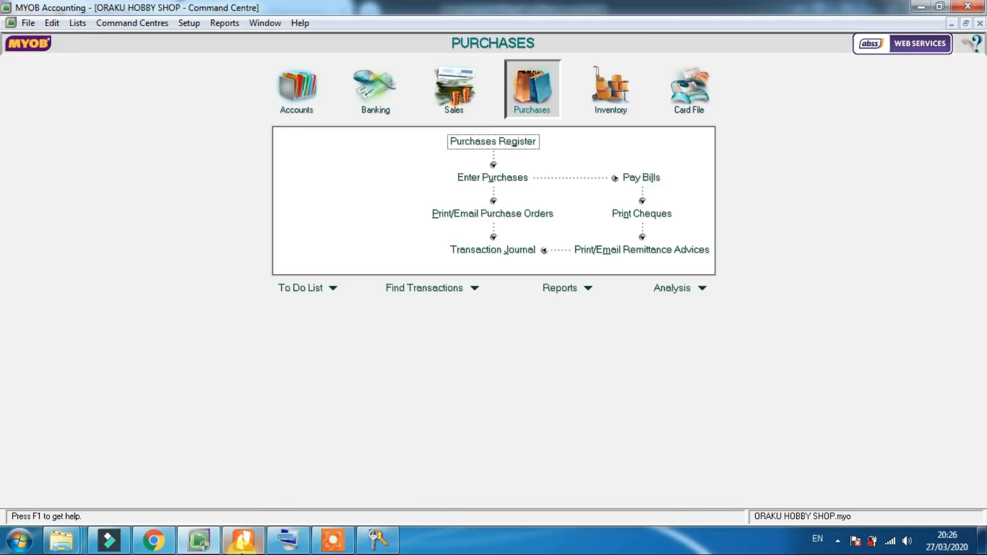
Read the 11 Jan Karin Florist sale details in the PDF and go to the Sales command centre.
{"action": "mouse_move", "coordinate": [242, 552]}
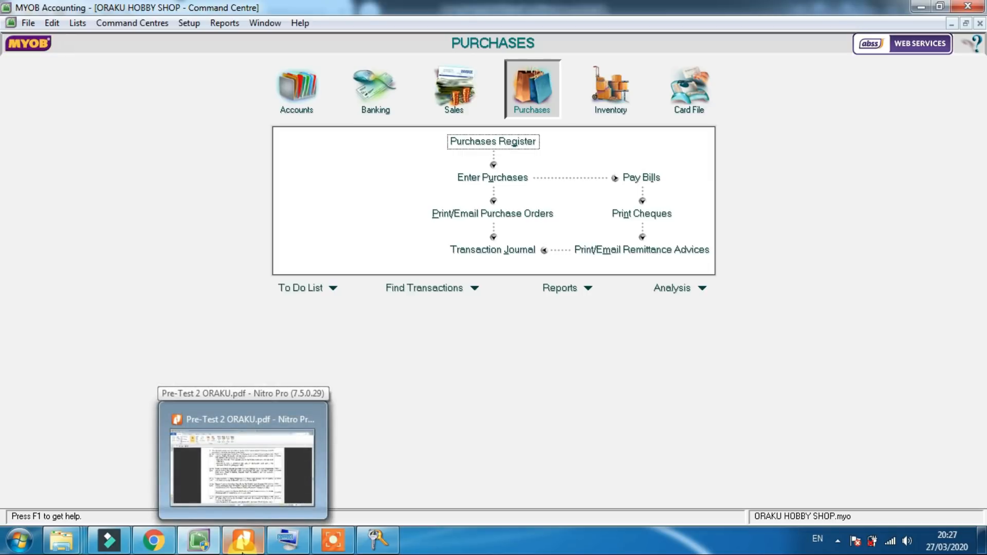
{"action": "left_click", "coordinate": [241, 552]}
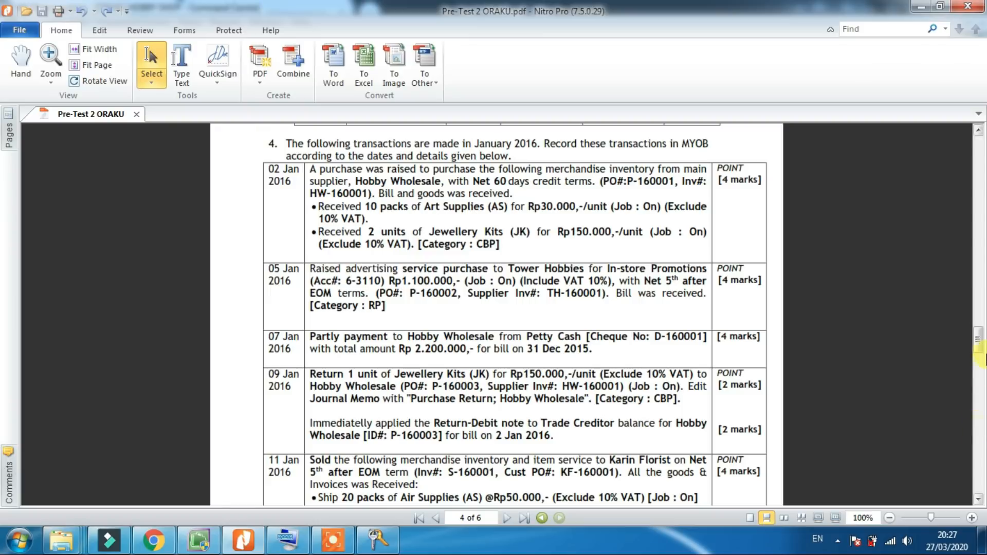
{"action": "left_click_drag", "start_coordinate": [982, 342], "coordinate": [982, 365]}
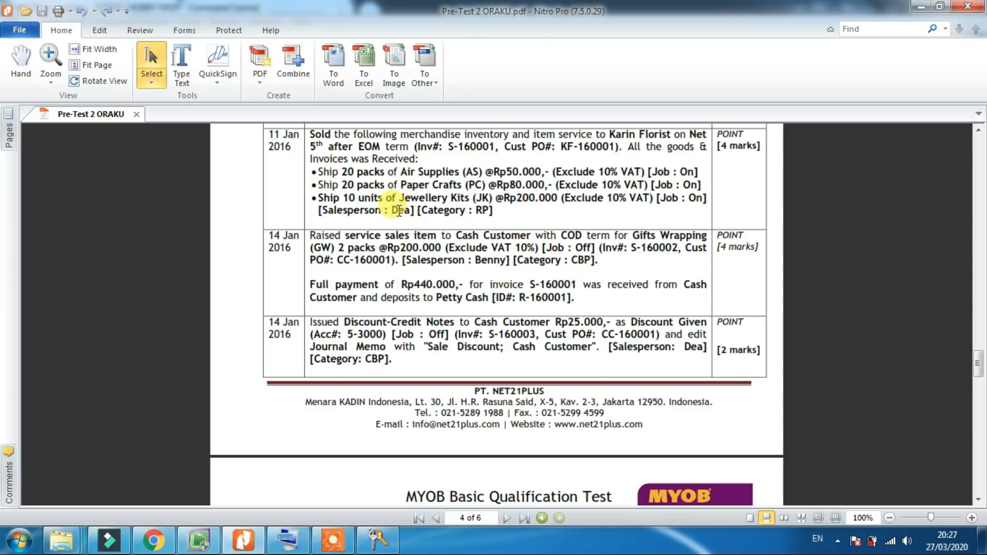
{"action": "left_click", "coordinate": [201, 541]}
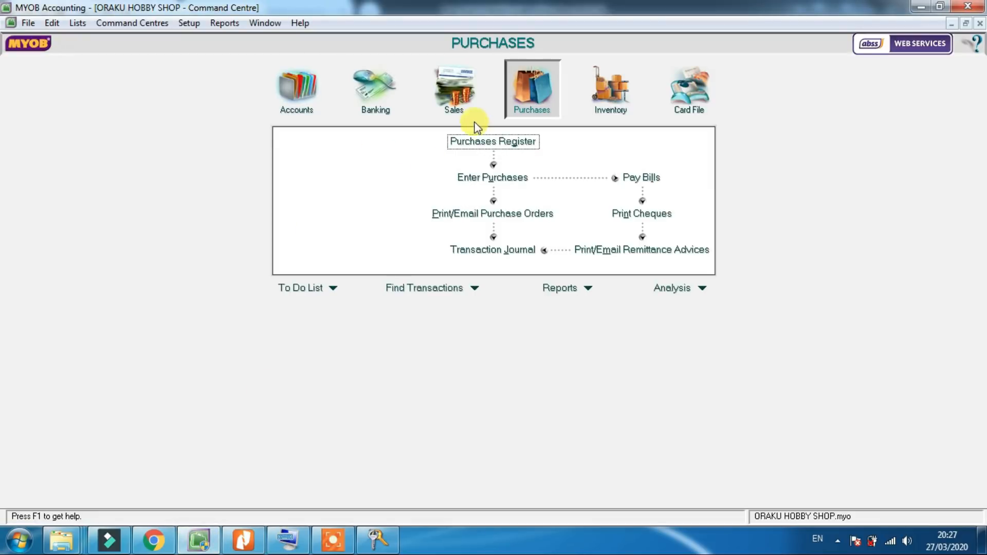
{"action": "left_click", "coordinate": [455, 88]}
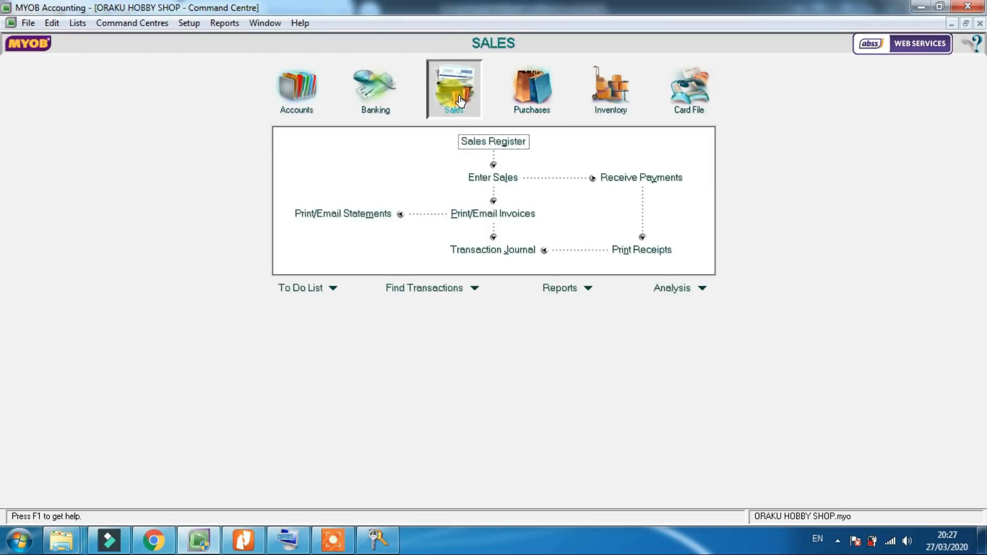
Start a new sales invoice for the customer Karin Florist.
{"action": "left_click", "coordinate": [493, 177]}
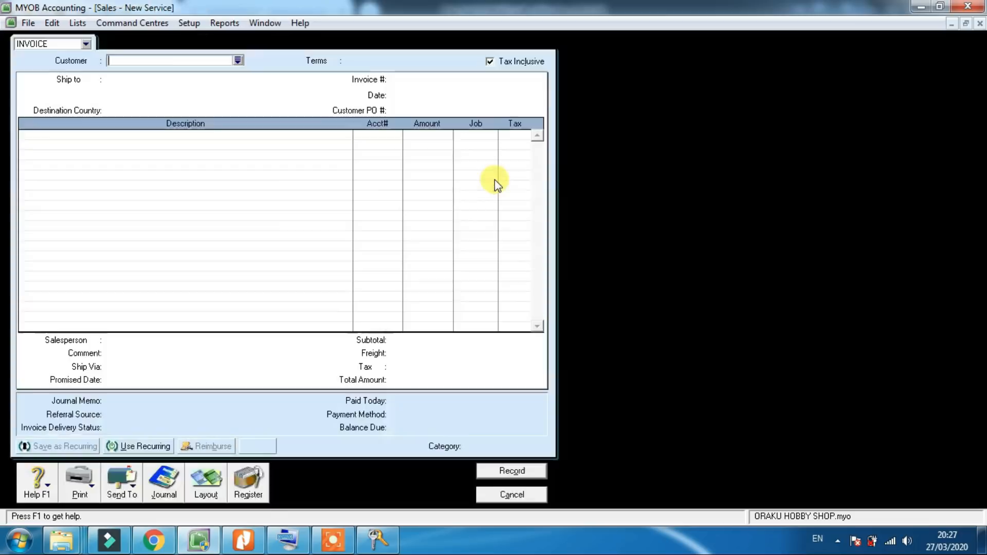
{"action": "left_click", "coordinate": [238, 61]}
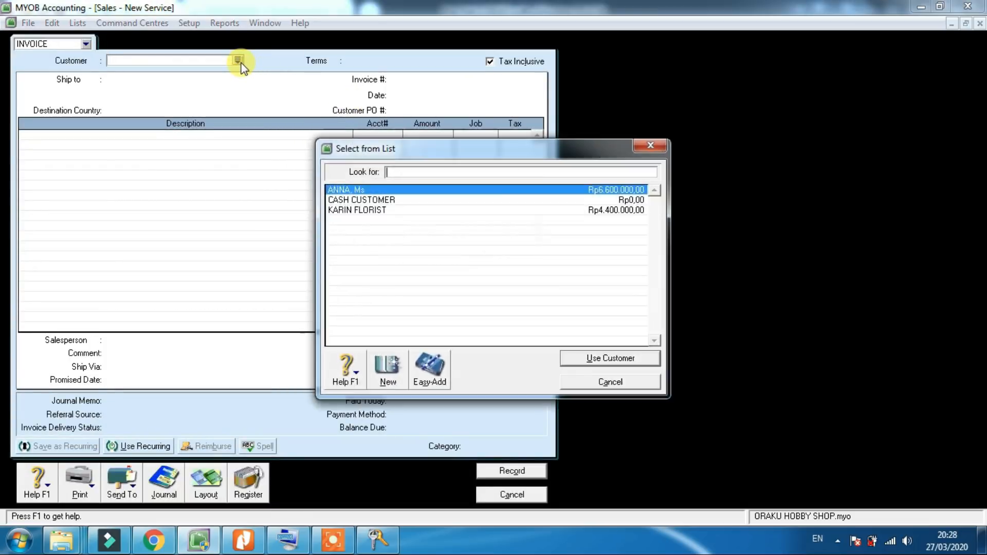
{"action": "double_click", "coordinate": [381, 210]}
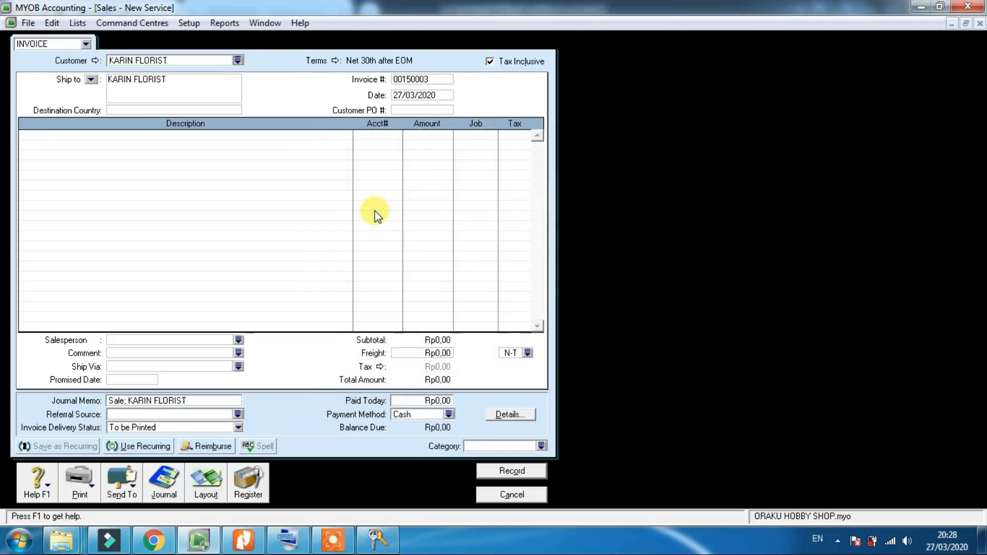
Set the invoice's credit terms to a balance due date of the 5th after EOM, checking the terms in the PDF.
{"action": "left_click", "coordinate": [337, 61]}
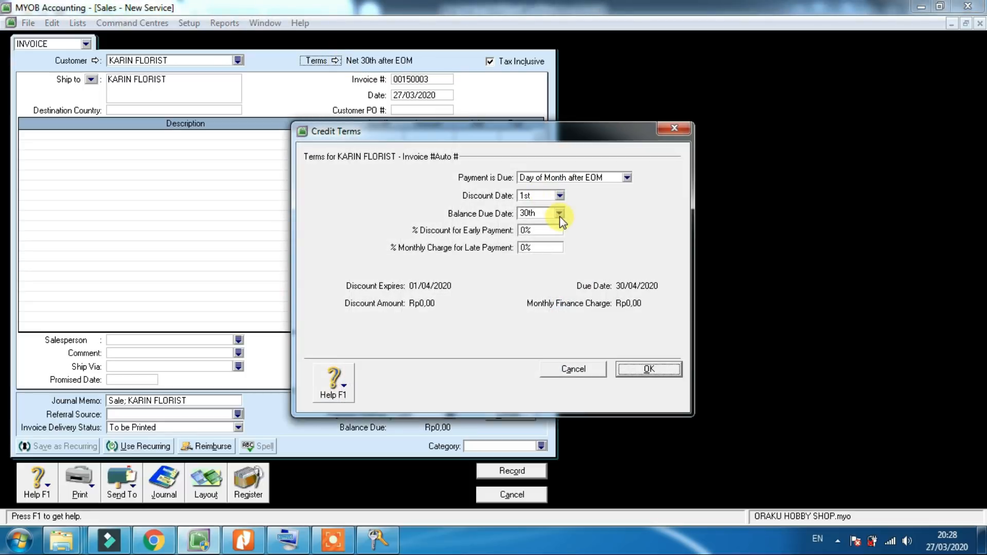
{"action": "left_click", "coordinate": [559, 214]}
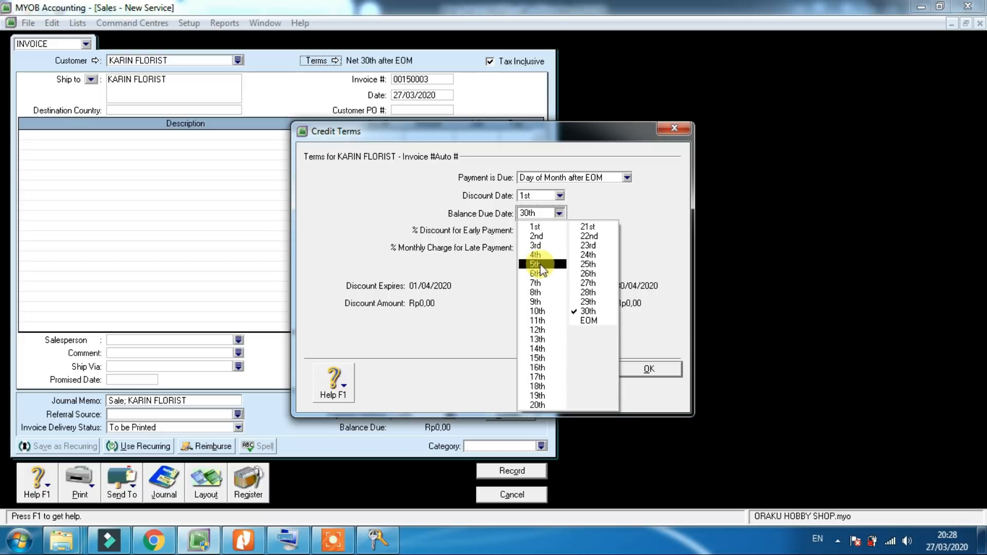
{"action": "left_click", "coordinate": [535, 265]}
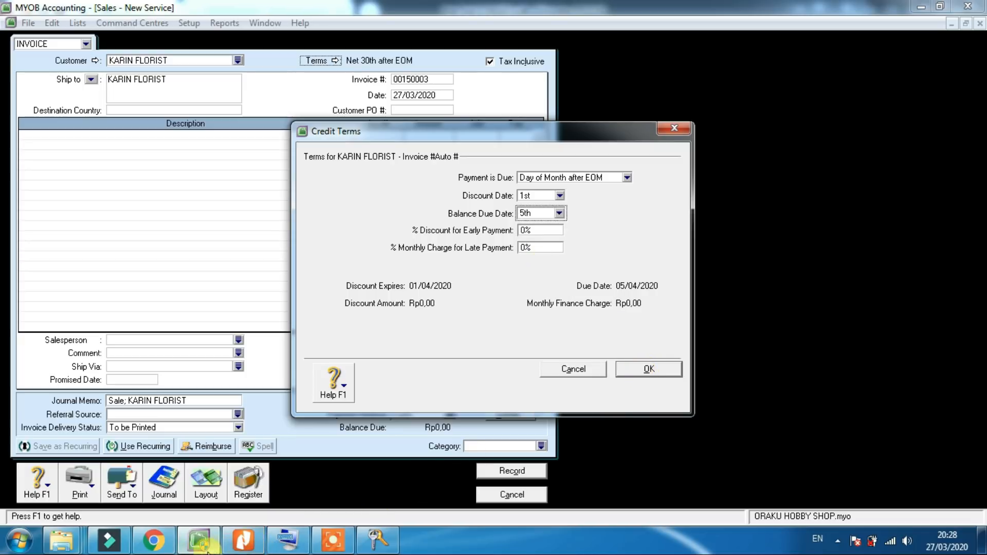
{"action": "left_click", "coordinate": [233, 551]}
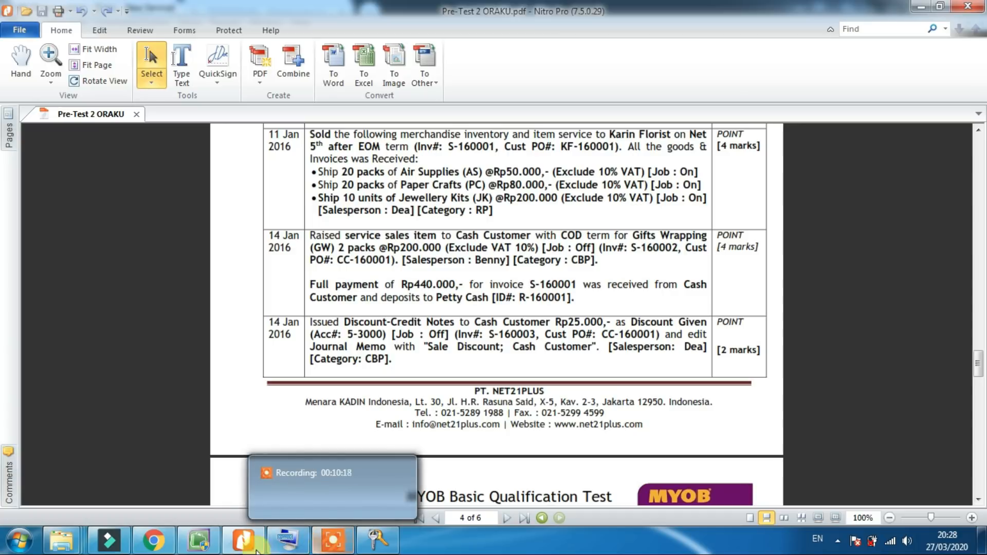
{"action": "left_click", "coordinate": [199, 540]}
{"action": "left_click", "coordinate": [628, 369]}
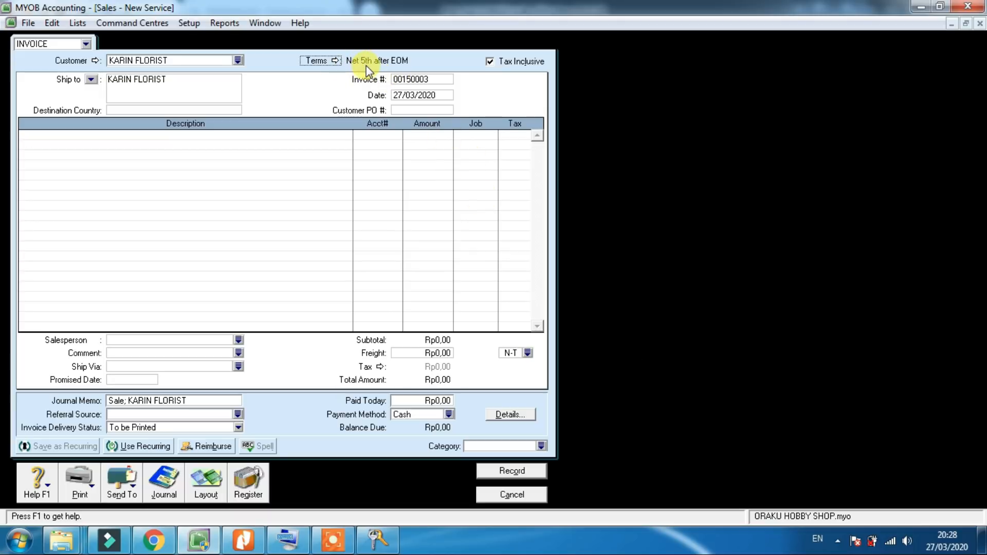
Set the invoice number to the Karin Florist sale's Inv# given in the PDF, with a capital S.
{"action": "left_click", "coordinate": [412, 79]}
{"action": "type", "text": "s"}
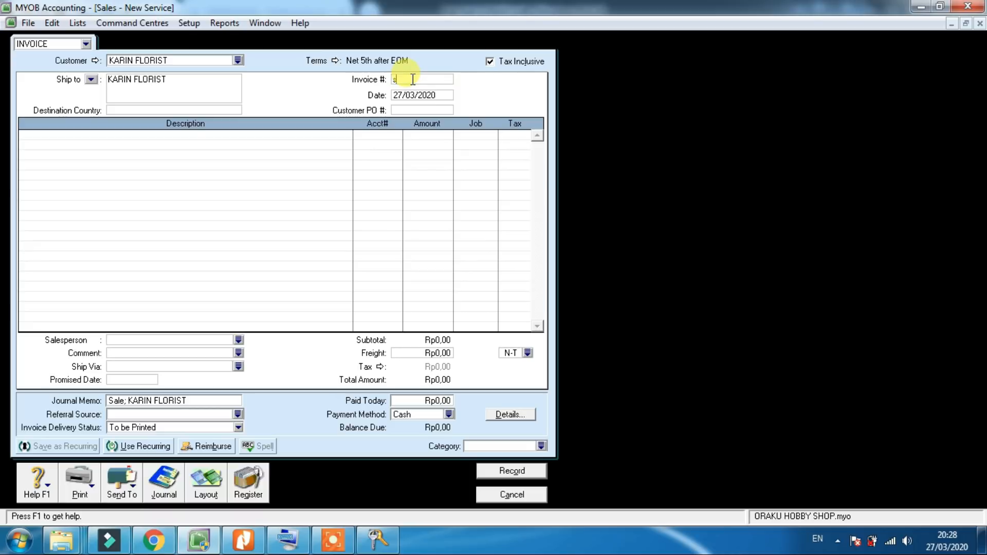
{"action": "key", "text": "BackSpace"}
{"action": "type", "text": "S-160001"}
{"action": "key", "text": "Tab"}
Set the invoice date to 11/01/2016, checking the transaction date in the PDF.
{"action": "left_click", "coordinate": [241, 541]}
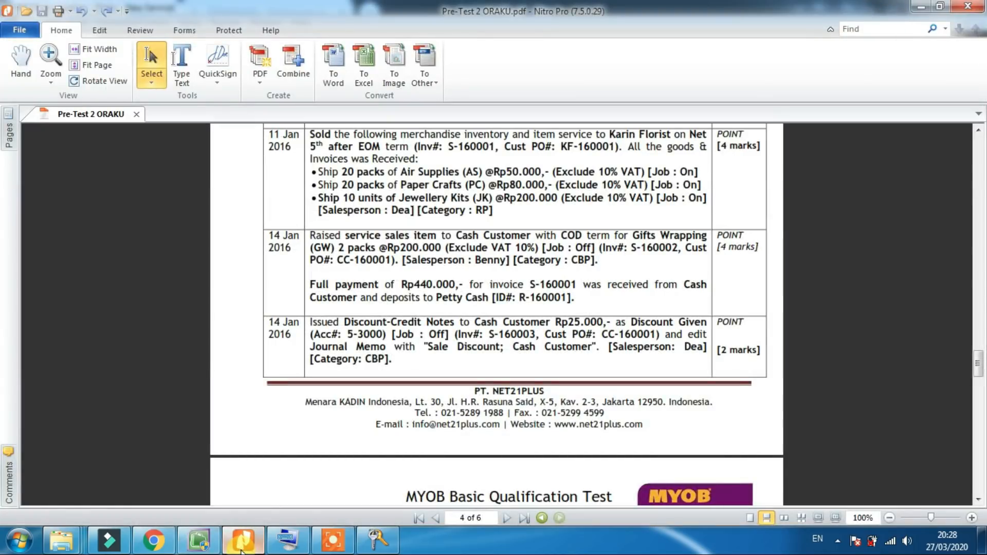
{"action": "left_click", "coordinate": [242, 541]}
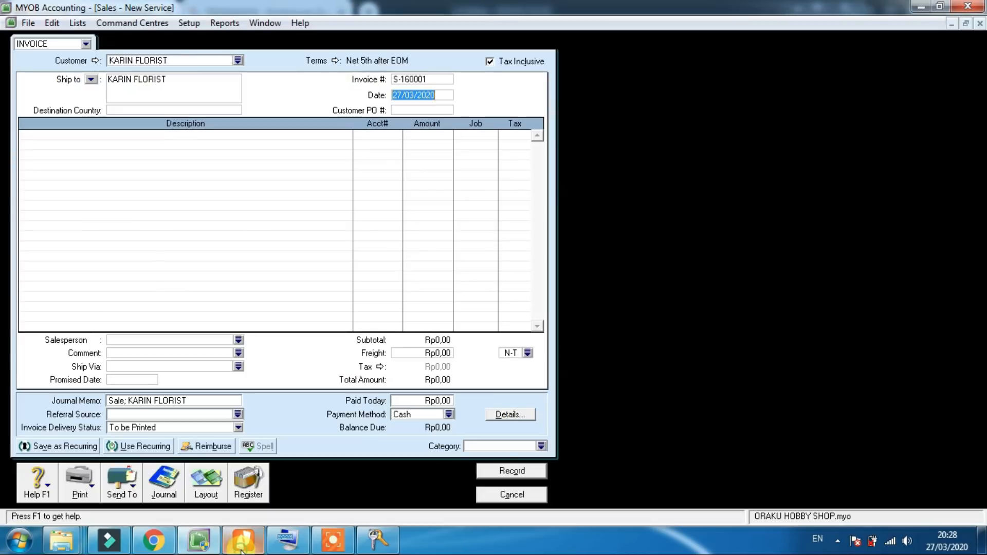
{"action": "type", "text": "11"}
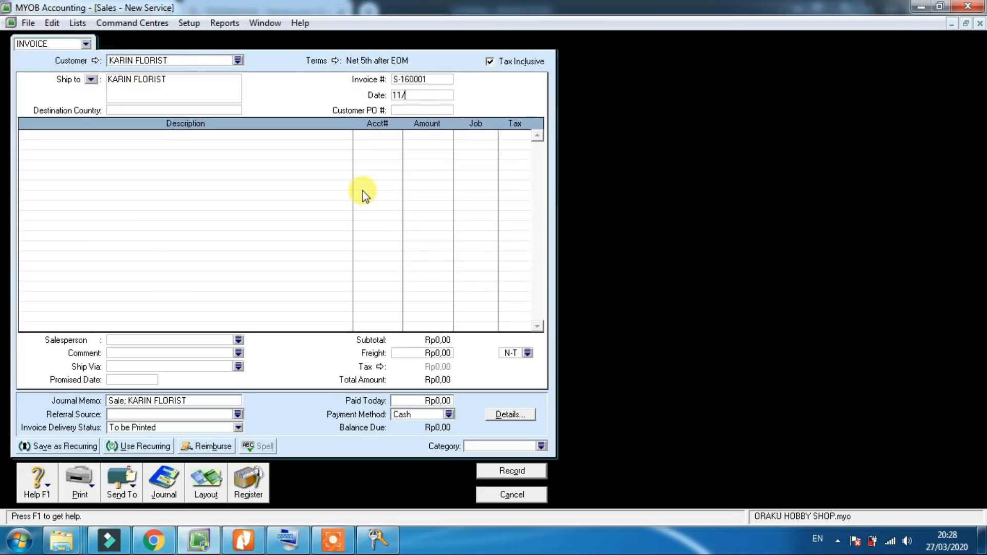
{"action": "type", "text": "/01/2016"}
{"action": "key", "text": "Tab"}
Fill in the customer PO number given for the Karin Florist sale in the PDF.
{"action": "type", "text": "KF-"}
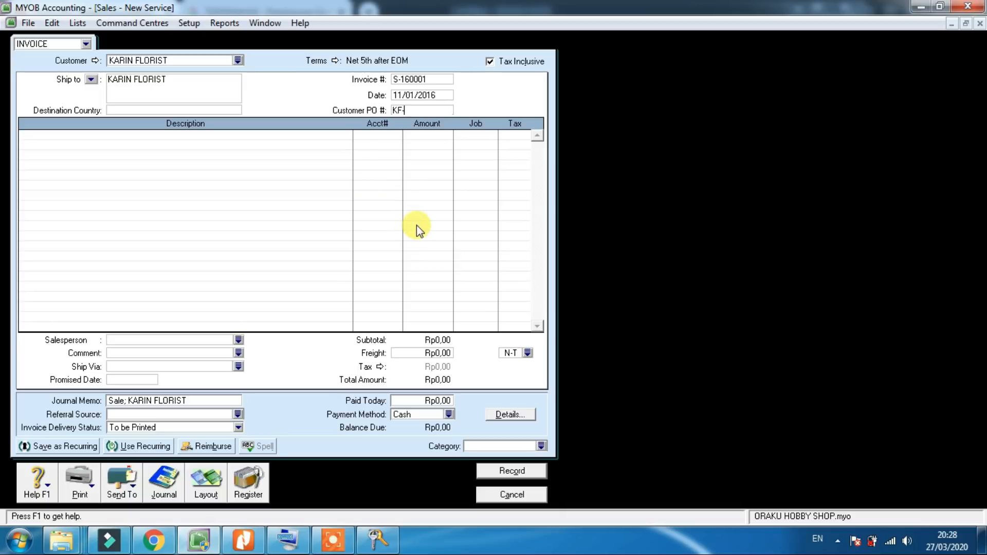
{"action": "type", "text": "160001"}
{"action": "key", "text": "Tab"}
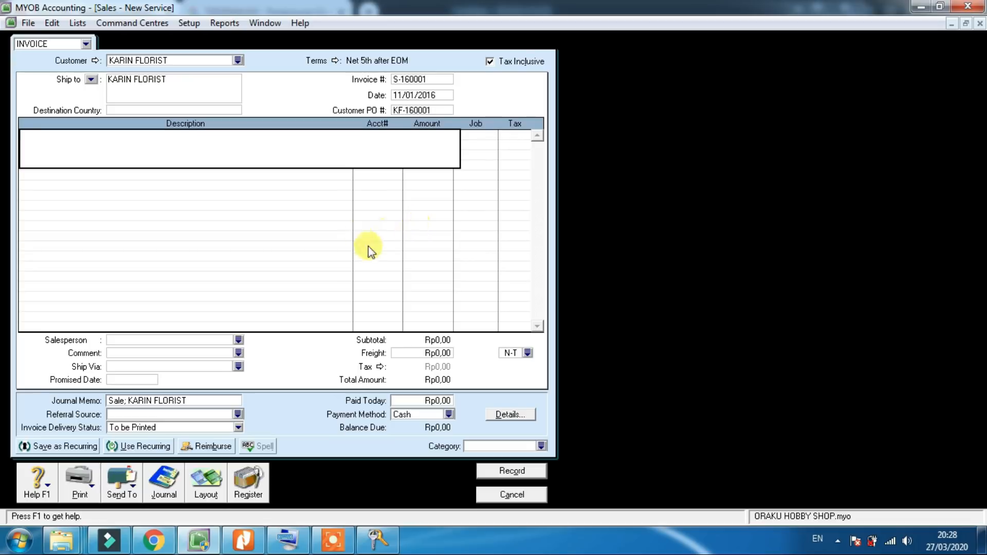
Change the invoice layout from Service to Item.
{"action": "left_click", "coordinate": [206, 486]}
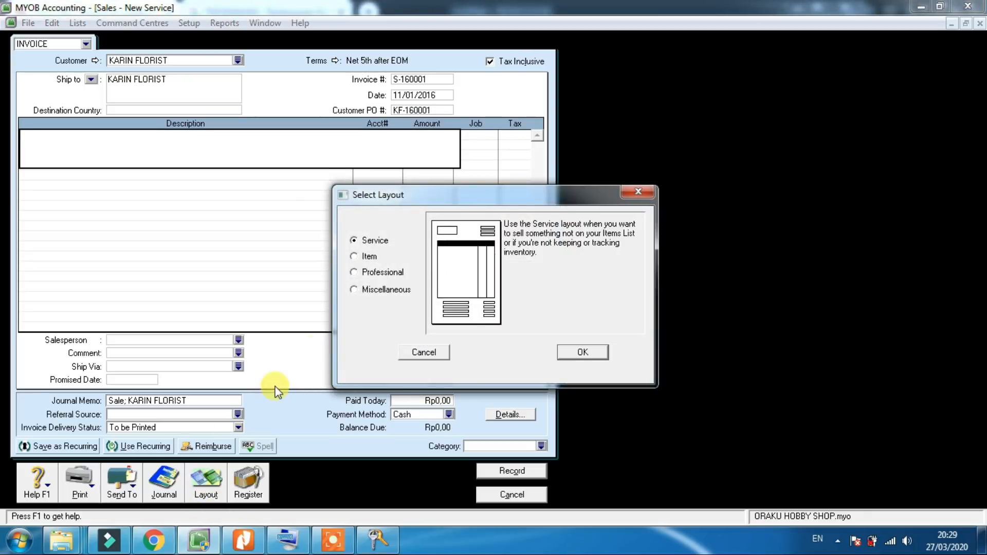
{"action": "left_click", "coordinate": [369, 255]}
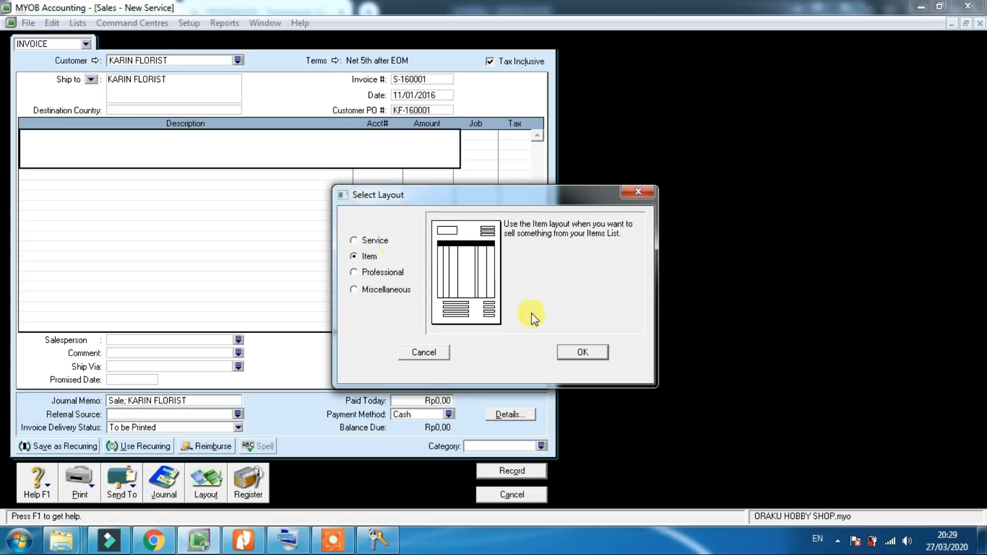
{"action": "left_click", "coordinate": [567, 352]}
Enter a ship quantity of 20 on the first invoice line and check the item details in the PDF.
{"action": "left_click", "coordinate": [38, 136]}
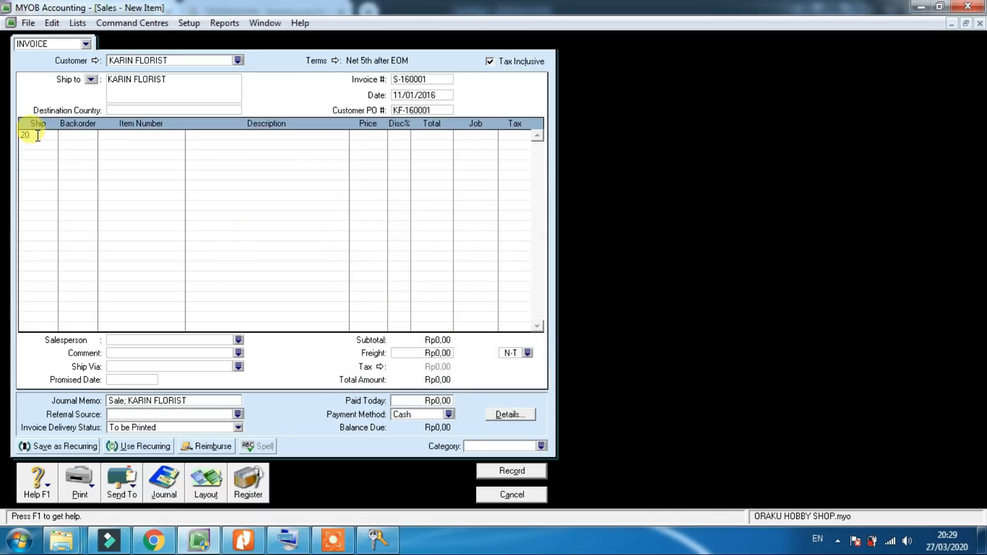
{"action": "type", "text": "20"}
{"action": "key", "text": "Return"}
{"action": "type", "text": "20"}
{"action": "key", "text": "Return"}
{"action": "left_click", "coordinate": [244, 540]}
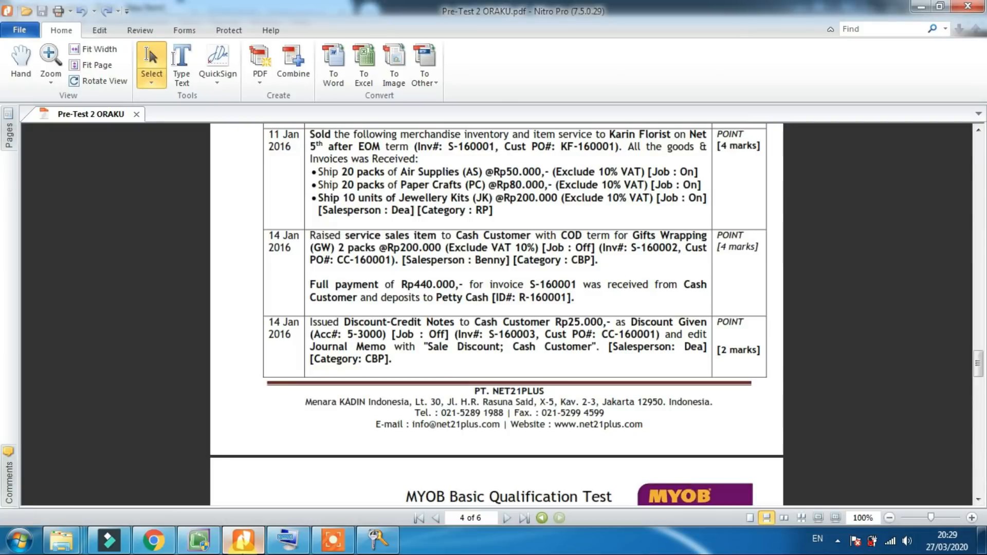
Switch to MYOB Accounting and enter a third invoice line shipping 10 of item JK (Jewellery Kits).
{"action": "key", "text": "alt+Tab"}
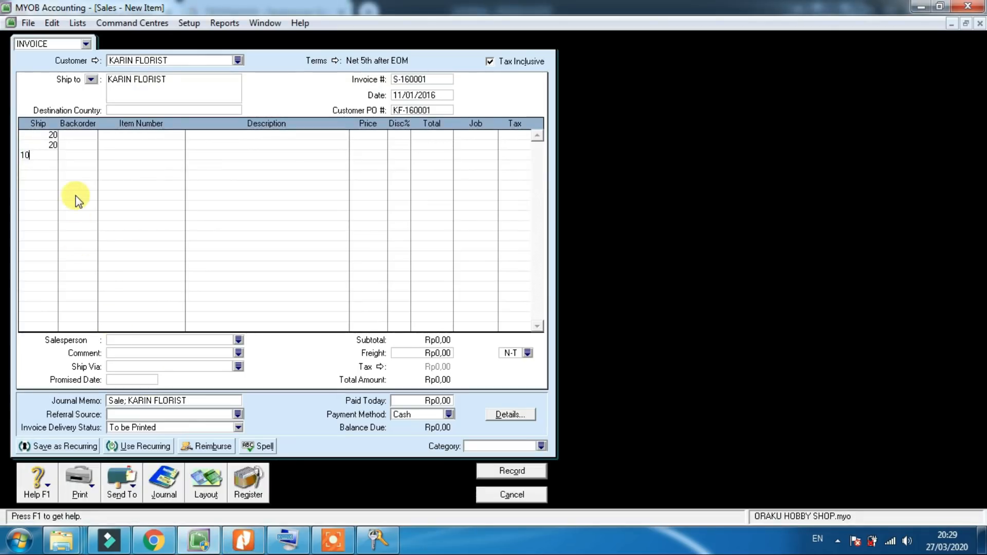
{"action": "type", "text": "10"}
{"action": "key", "text": "Tab"}
{"action": "key", "text": "Tab"}
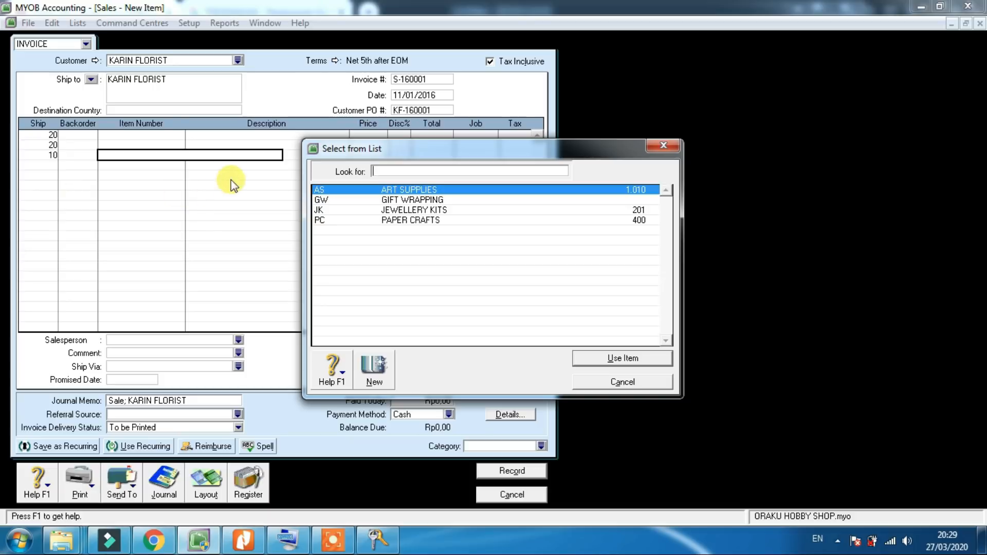
{"action": "double_click", "coordinate": [411, 211]}
Assign item AS (Art Supplies) to the first invoice line, consulting the Pre-Test 2 ORAKU PDF.
{"action": "left_click", "coordinate": [108, 135]}
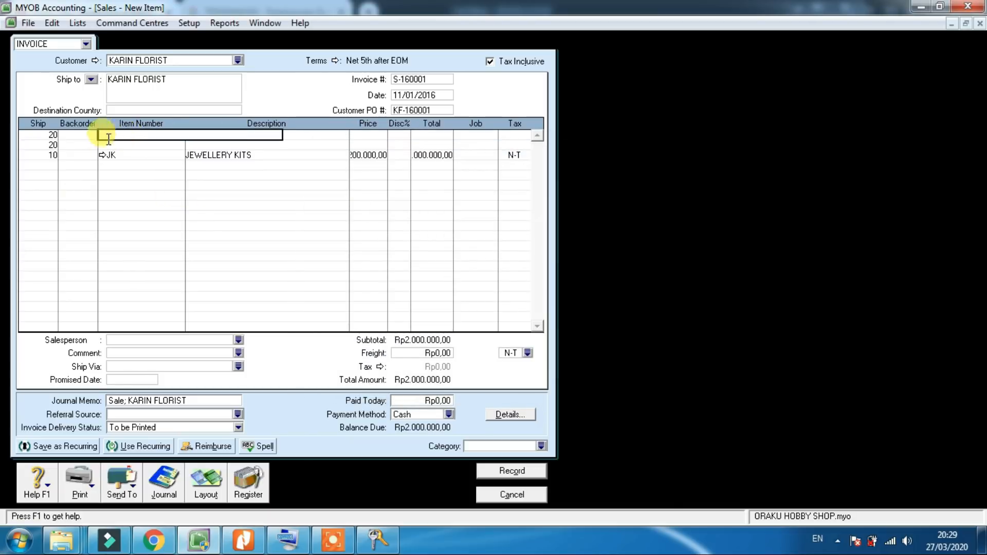
{"action": "left_click", "coordinate": [249, 543]}
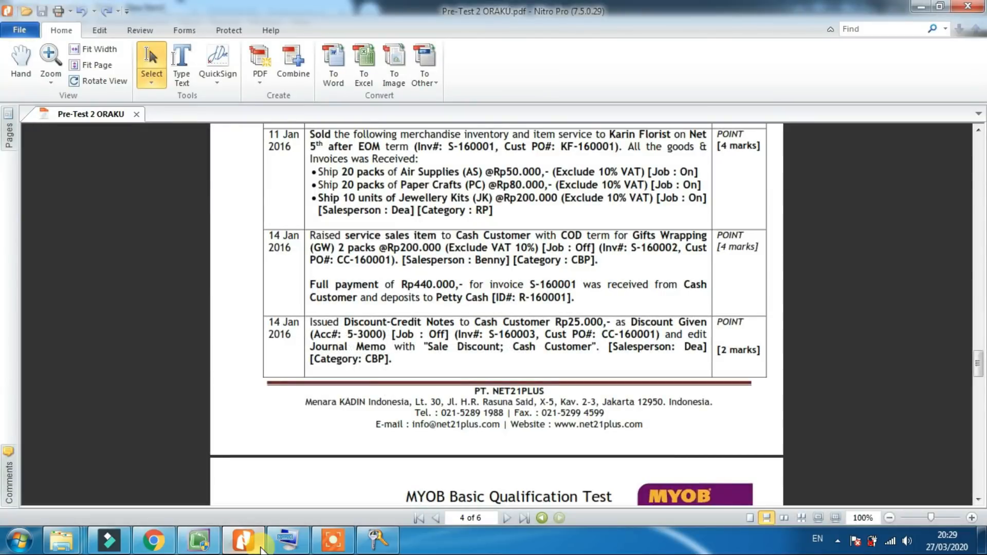
{"action": "left_click", "coordinate": [261, 549]}
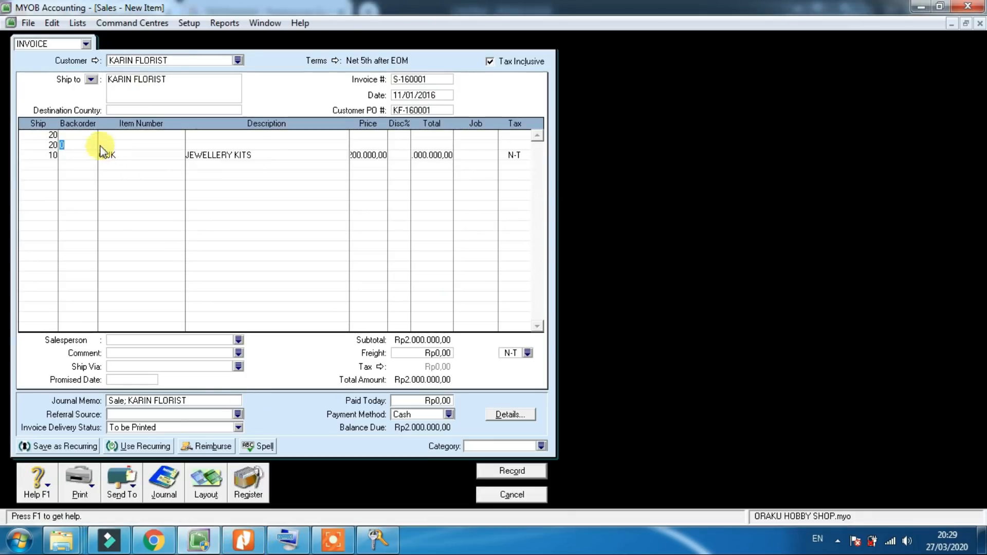
{"action": "key", "text": "Tab"}
{"action": "key", "text": "Tab"}
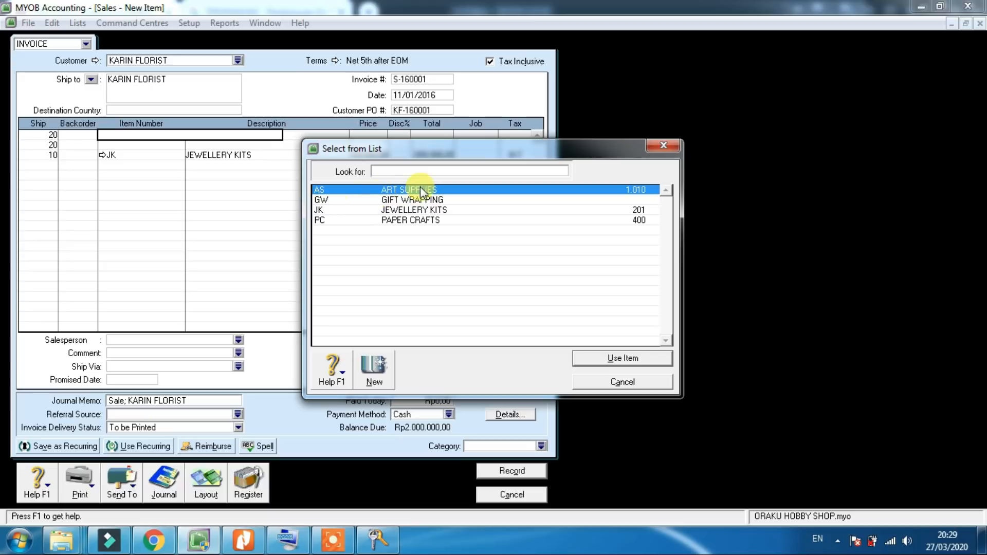
{"action": "double_click", "coordinate": [414, 191]}
Assign item PC (Paper Crafts) to the second invoice line.
{"action": "left_click", "coordinate": [86, 145]}
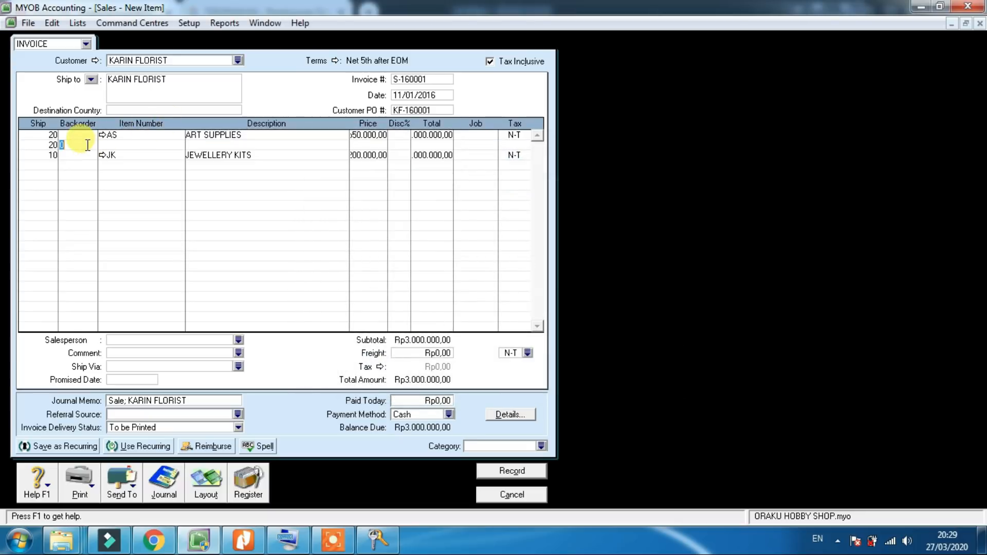
{"action": "key", "text": "Tab"}
{"action": "key", "text": "Tab"}
{"action": "double_click", "coordinate": [440, 220]}
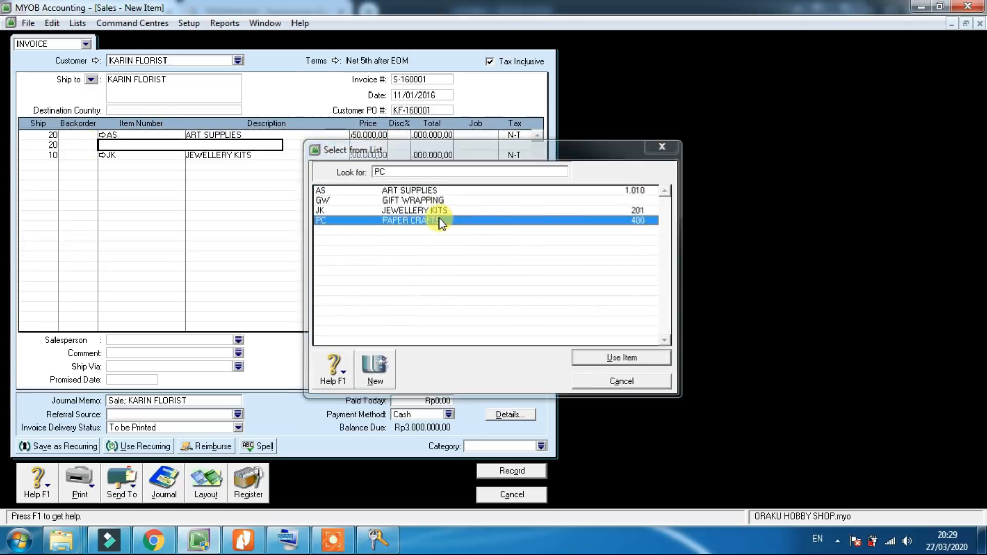
{"action": "key", "text": "Tab"}
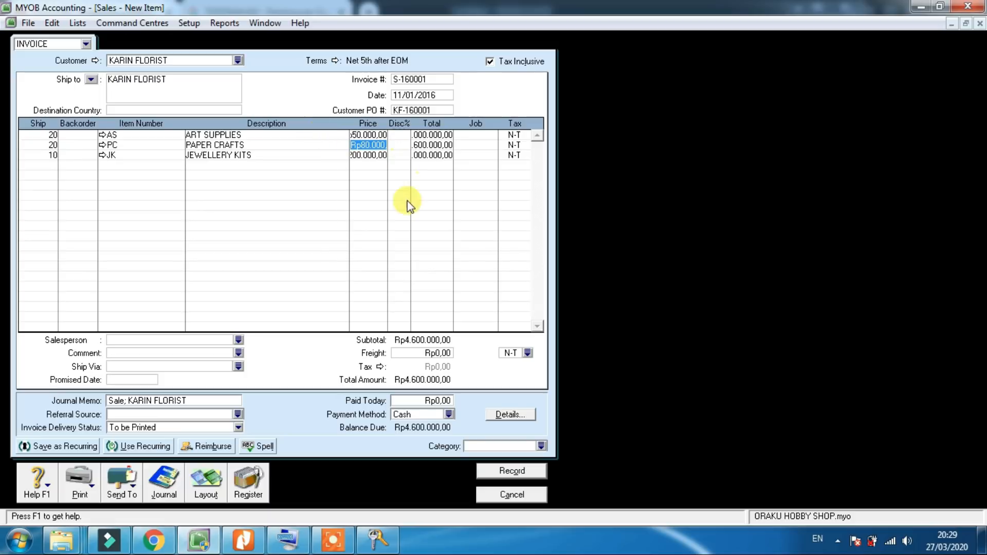
Check the item prices against the Pre-Test 2 ORAKU PDF and assign job ON to all three invoice lines.
{"action": "left_click", "coordinate": [243, 540]}
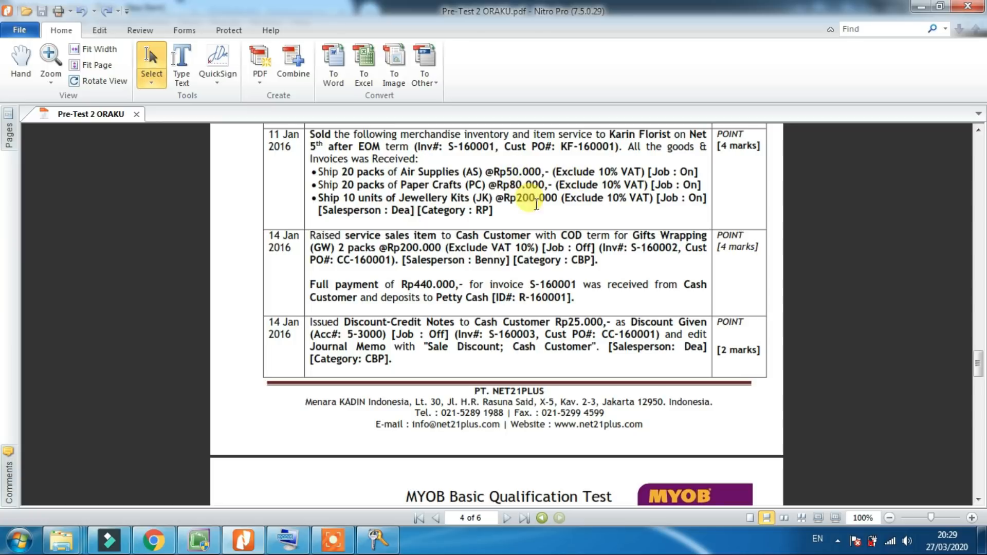
{"action": "left_click", "coordinate": [198, 543]}
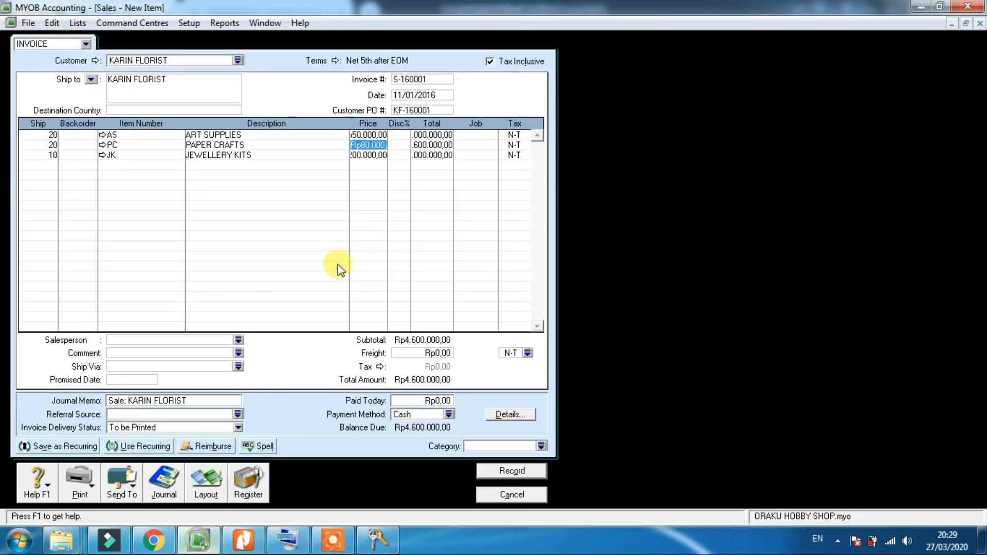
{"action": "left_click", "coordinate": [368, 156]}
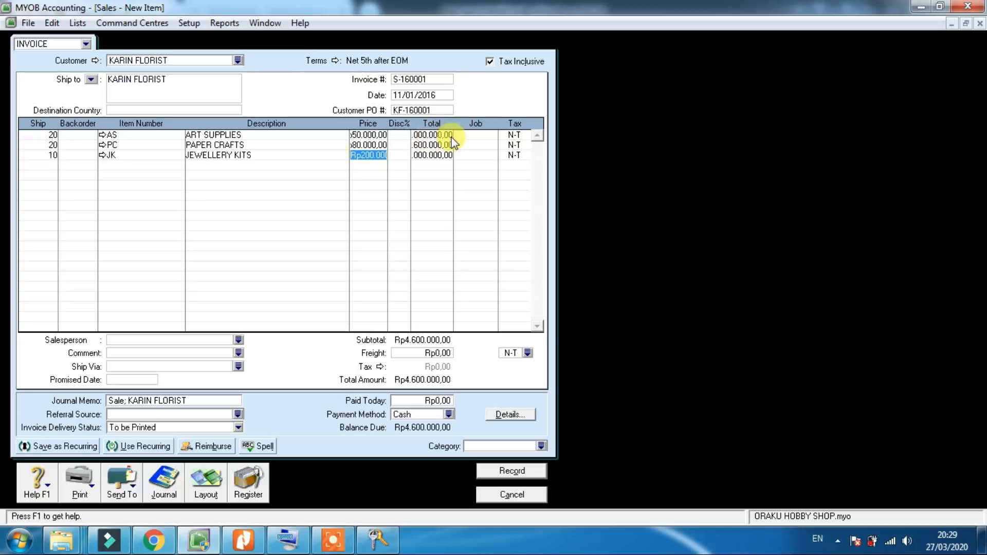
{"action": "left_click", "coordinate": [435, 139]}
{"action": "left_click", "coordinate": [464, 135]}
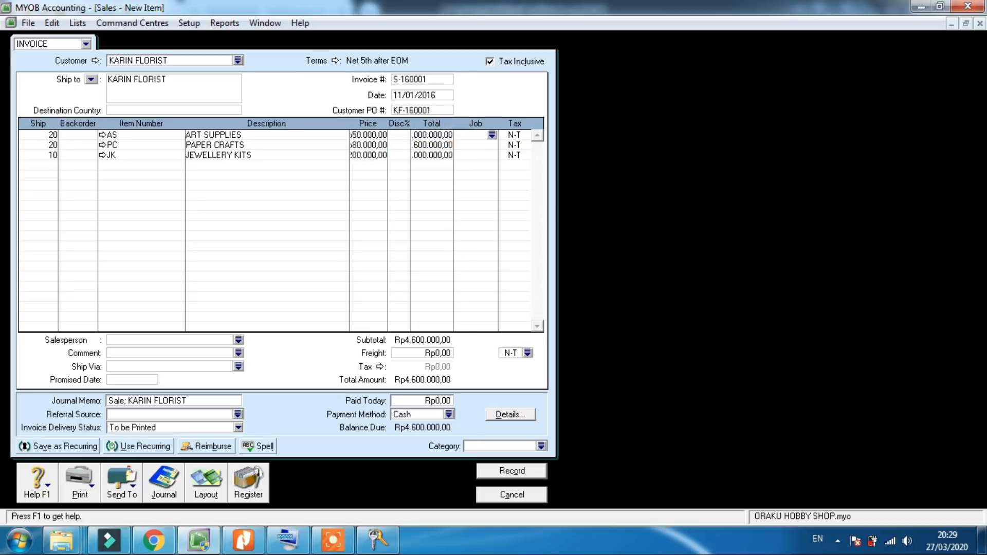
{"action": "type", "text": "ON"}
{"action": "key", "text": "Down"}
{"action": "type", "text": "ON"}
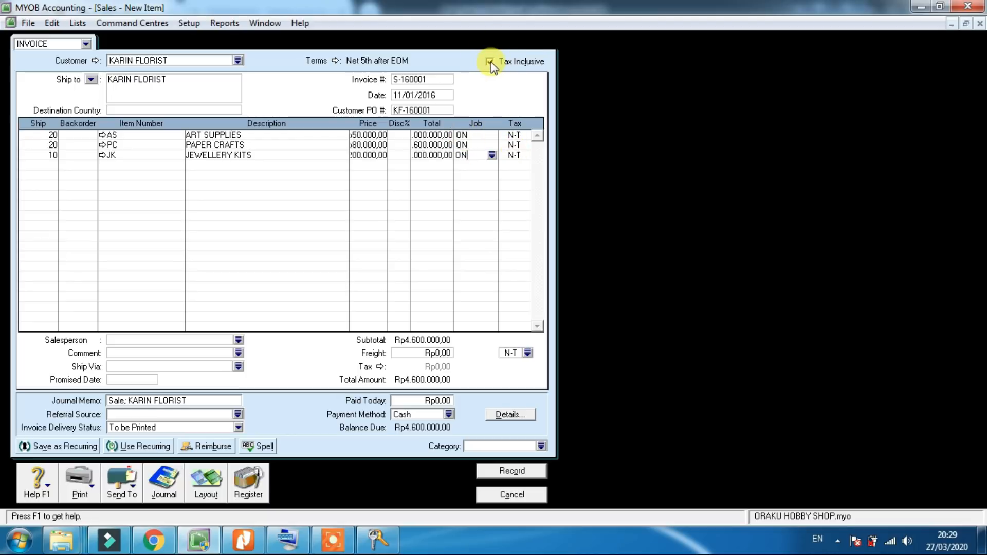
Make the invoice tax exclusive and set the tax code of all three item lines to VAT.
{"action": "left_click", "coordinate": [490, 62]}
{"action": "left_click", "coordinate": [523, 136]}
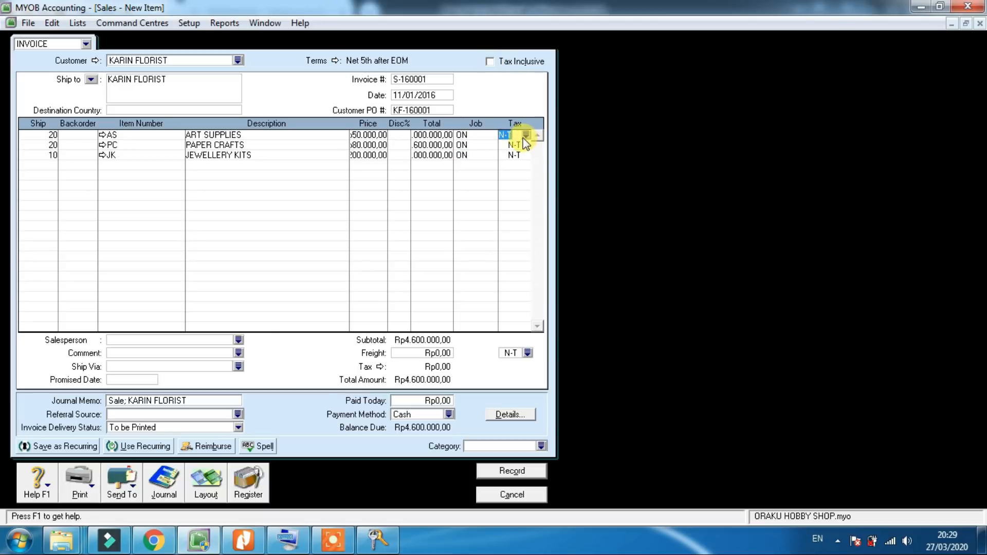
{"action": "left_click", "coordinate": [525, 135]}
{"action": "type", "text": "VAT"}
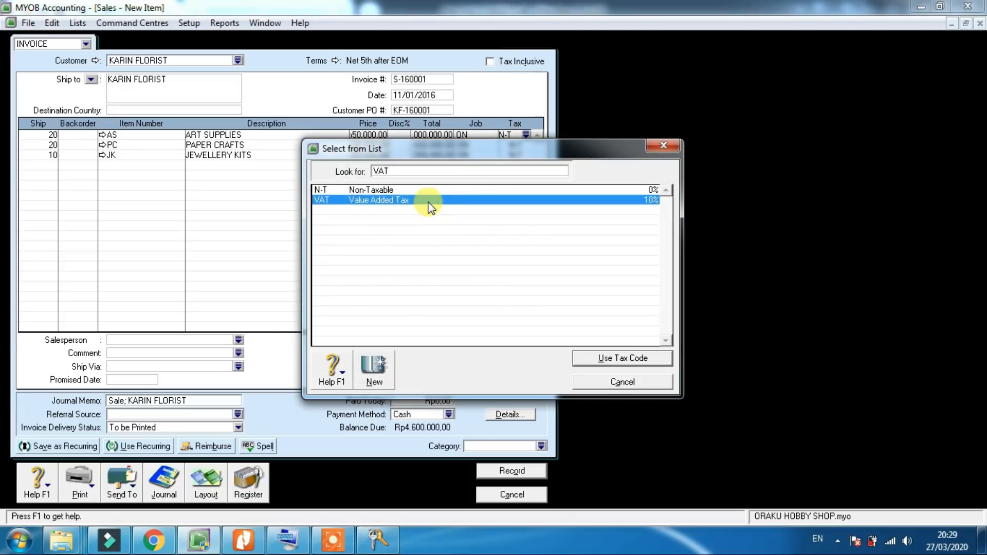
{"action": "double_click", "coordinate": [431, 201]}
{"action": "left_click", "coordinate": [513, 145]}
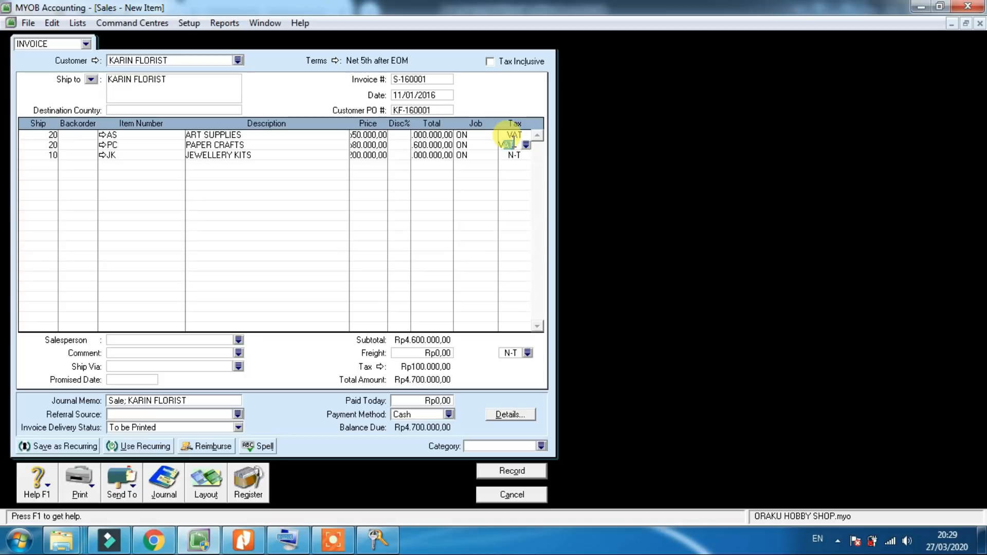
{"action": "key", "text": "Down"}
{"action": "type", "text": "V"}
{"action": "key", "text": "Tab"}
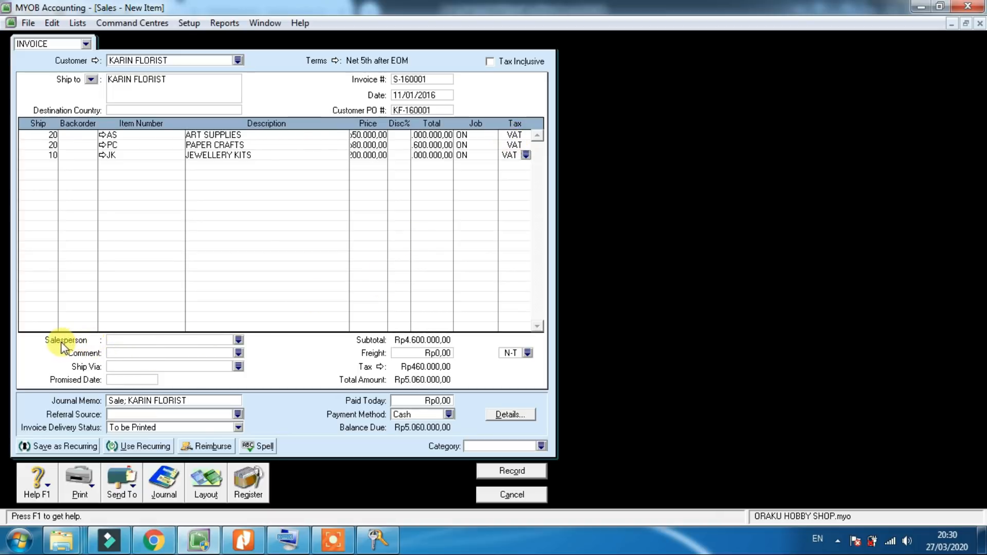
Select the salesperson named for the 11 Jan sale in the PDF and set the invoice category to RP (Retail Park).
{"action": "left_click", "coordinate": [238, 341]}
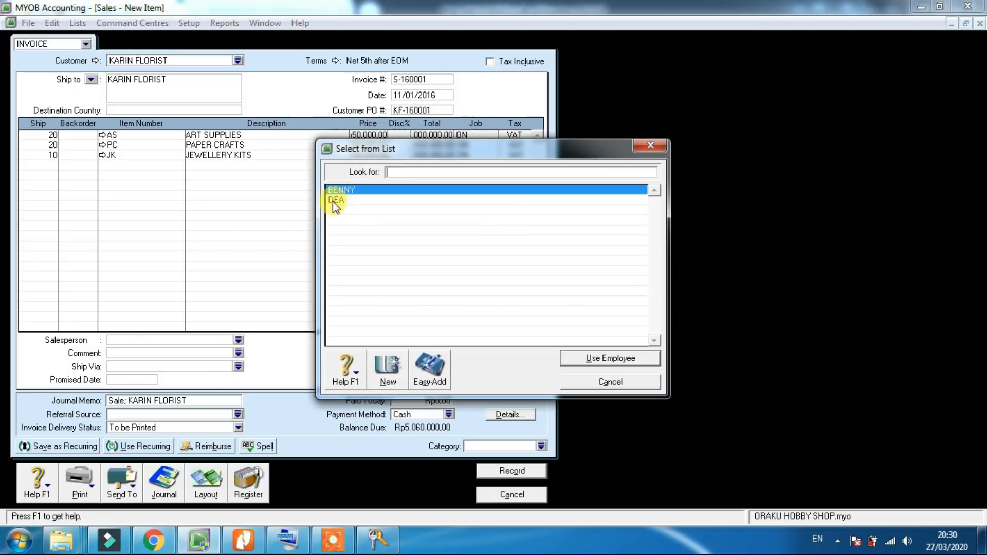
{"action": "double_click", "coordinate": [335, 200]}
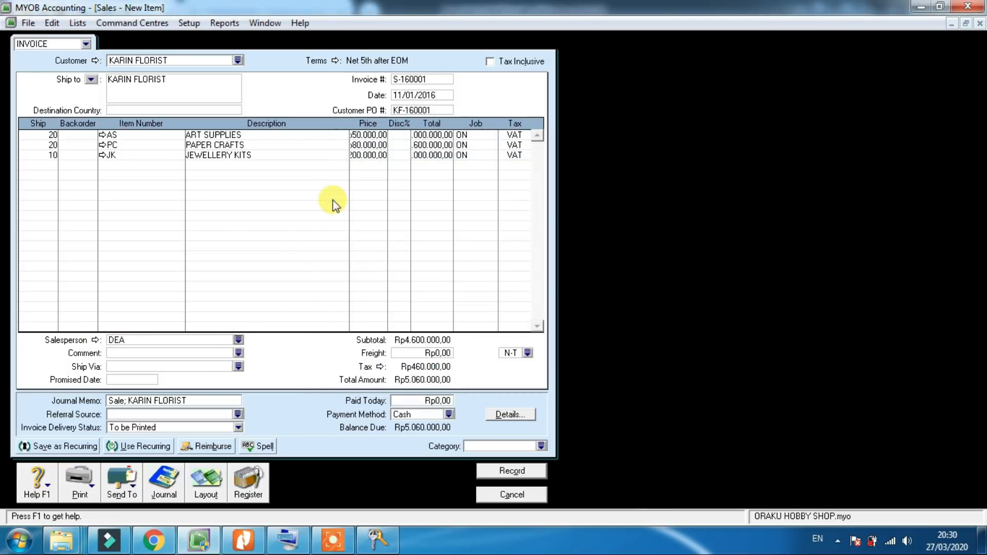
{"action": "key", "text": "alt+Tab"}
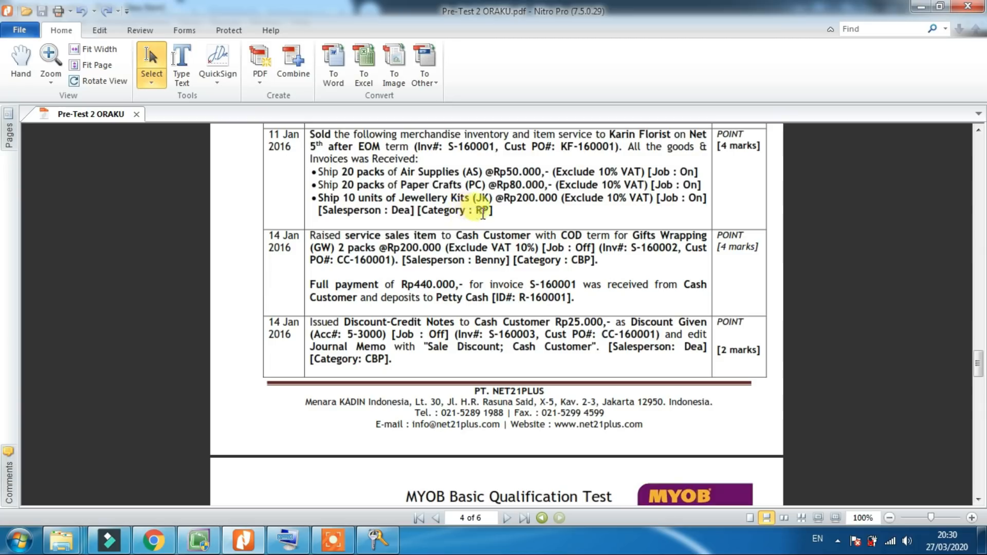
{"action": "key", "text": "alt+Tab"}
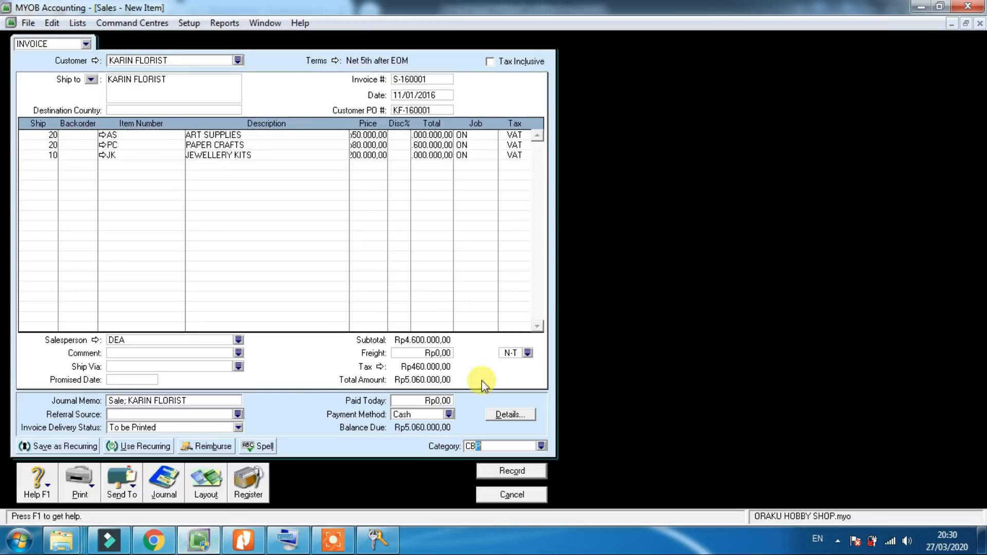
{"action": "left_click", "coordinate": [541, 446]}
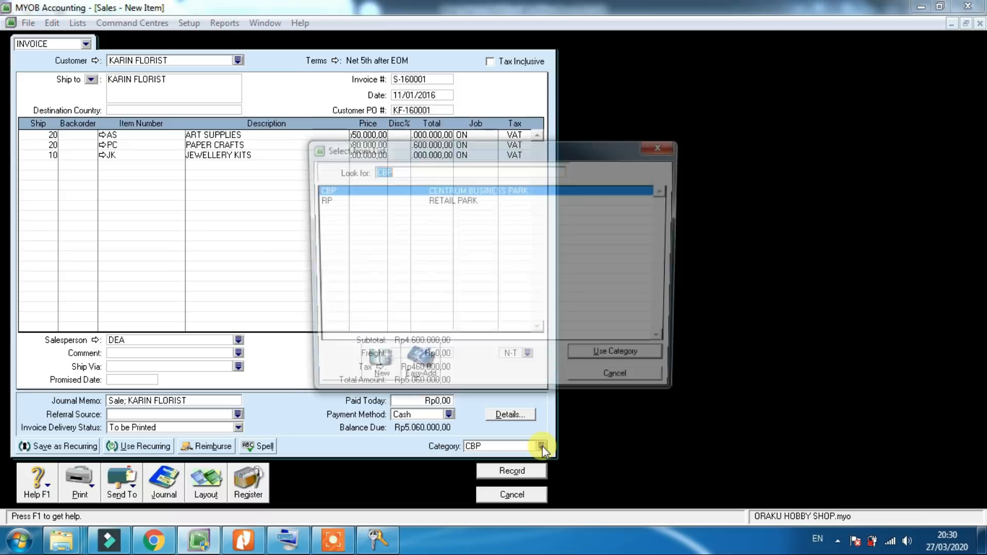
{"action": "left_click", "coordinate": [379, 202]}
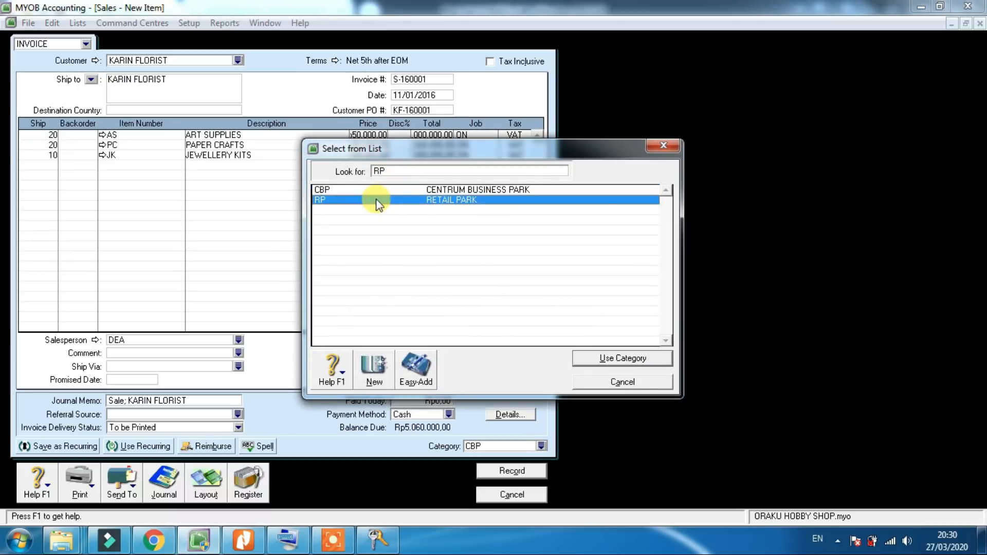
{"action": "left_click", "coordinate": [619, 359]}
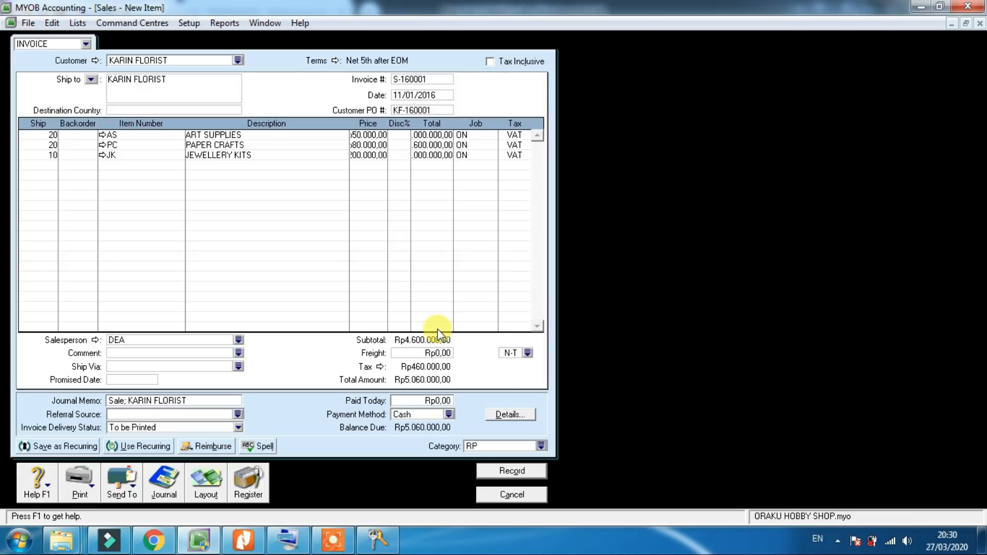
Review the transaction recap of the Karin Florist invoice, then record it and close the sales entry window.
{"action": "key", "text": "ctrl+r"}
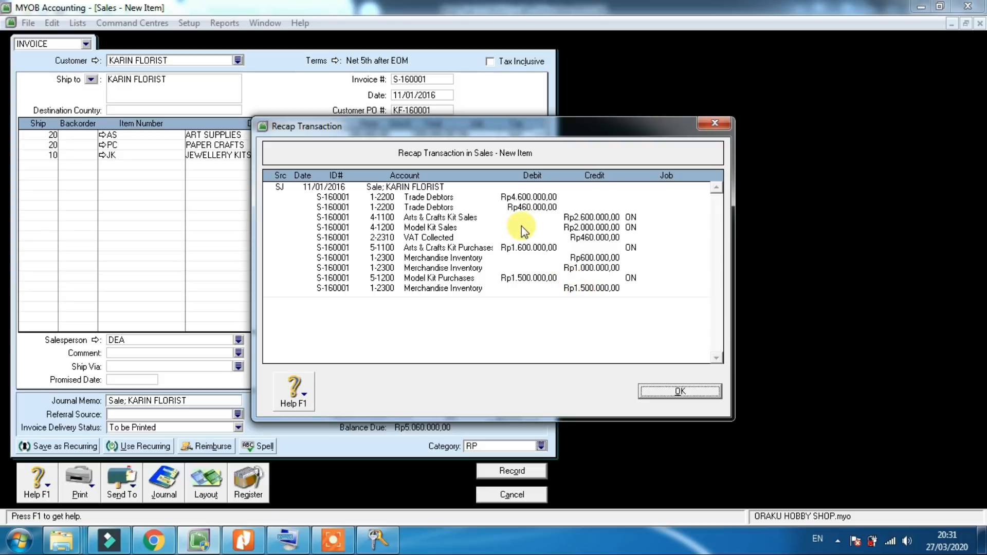
{"action": "left_click", "coordinate": [657, 392]}
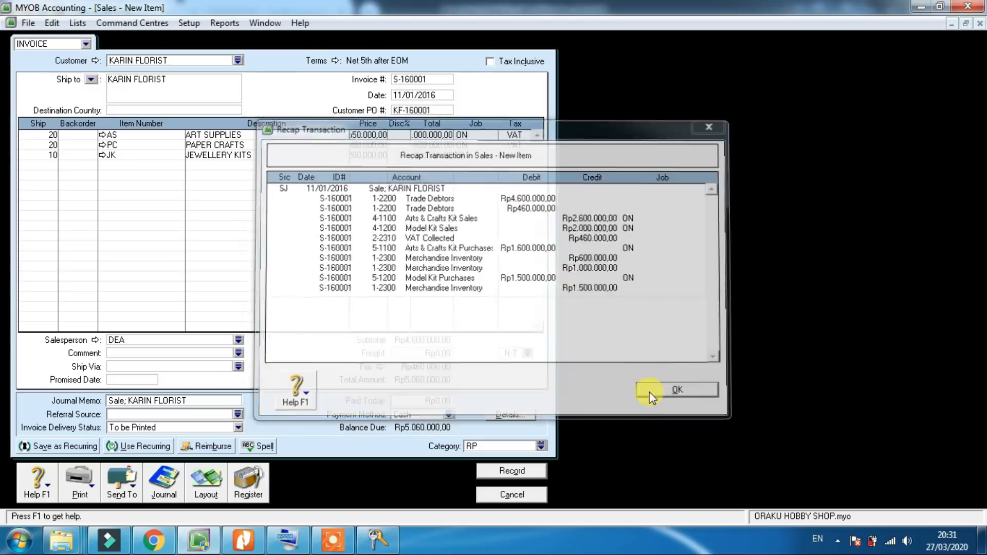
{"action": "left_click", "coordinate": [522, 478]}
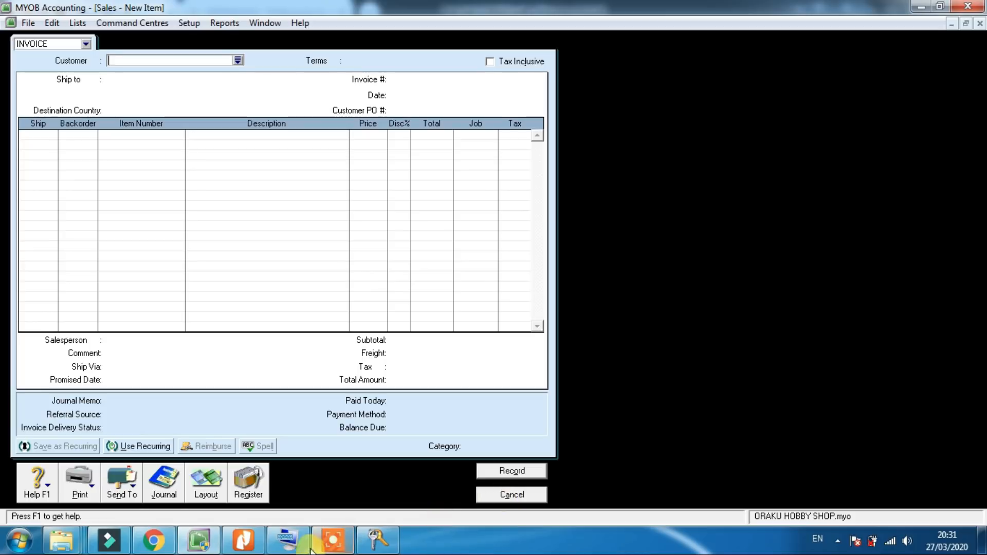
{"action": "left_click", "coordinate": [518, 493]}
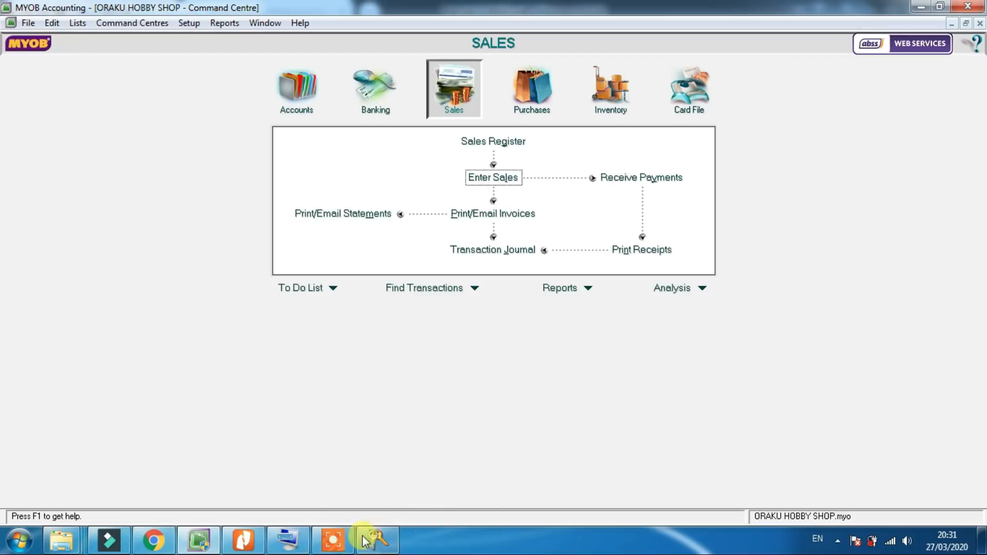
Read the 14 Jan sale in the Pre-Test 2 ORAKU PDF and start a new sales invoice in MYOB Accounting for CASH CUSTOMER.
{"action": "left_click", "coordinate": [250, 548]}
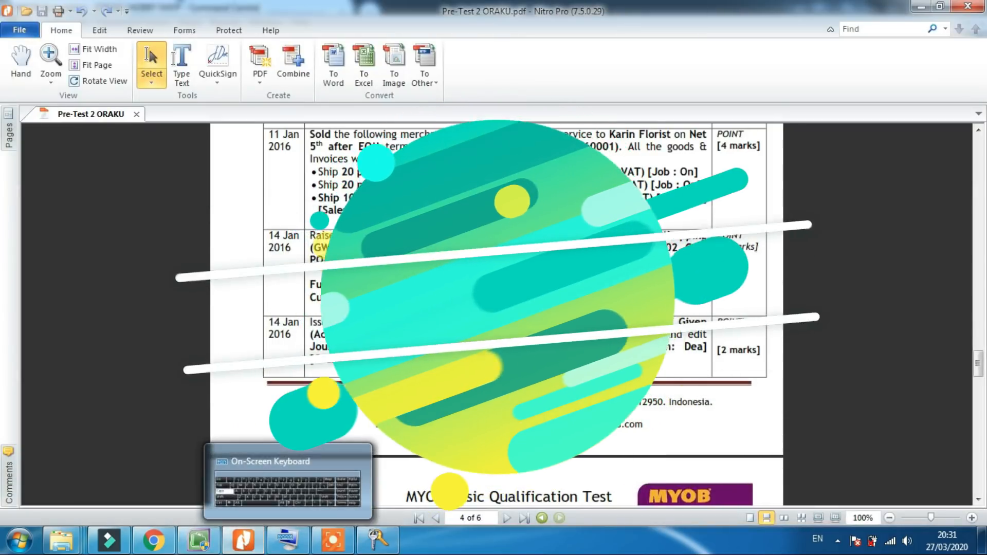
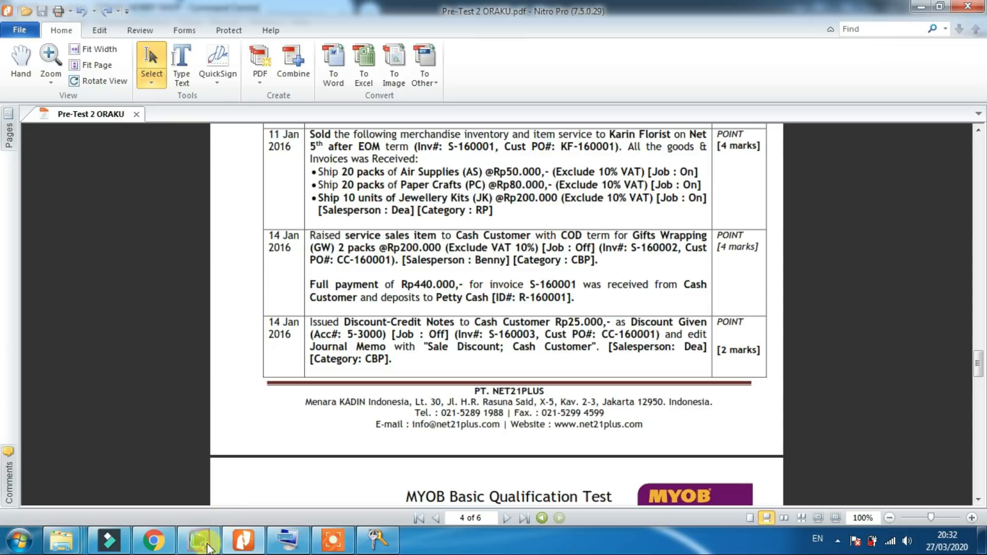
{"action": "left_click", "coordinate": [203, 545]}
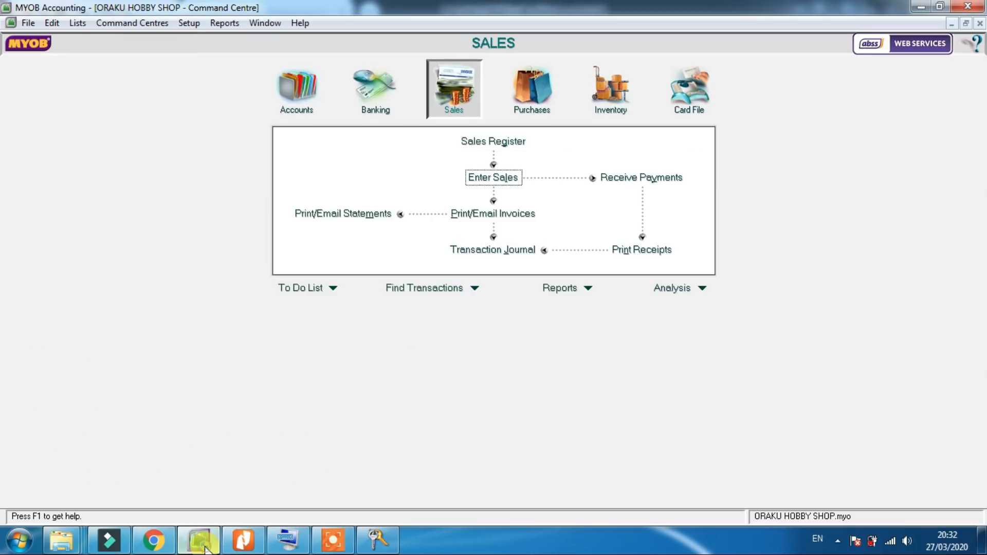
{"action": "left_click", "coordinate": [478, 180]}
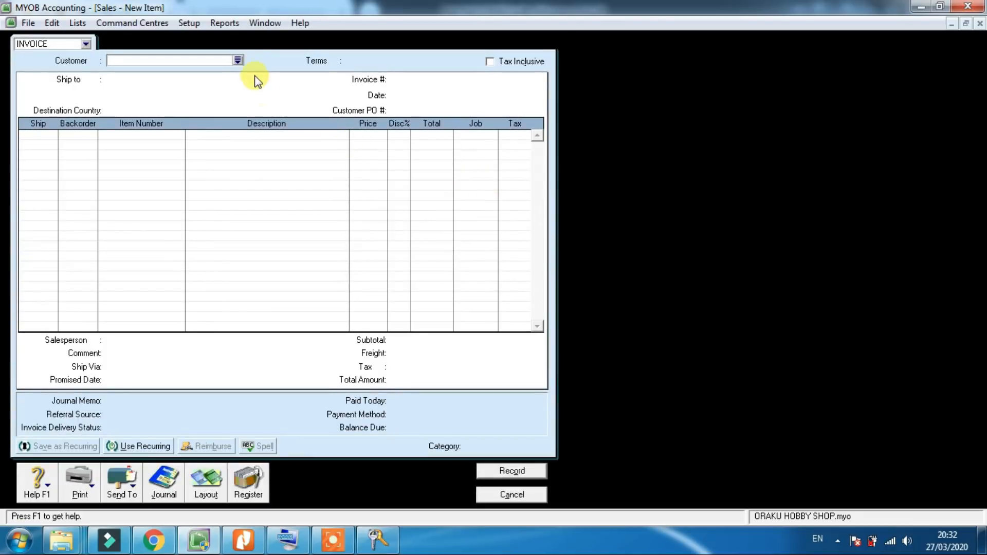
{"action": "left_click", "coordinate": [238, 61]}
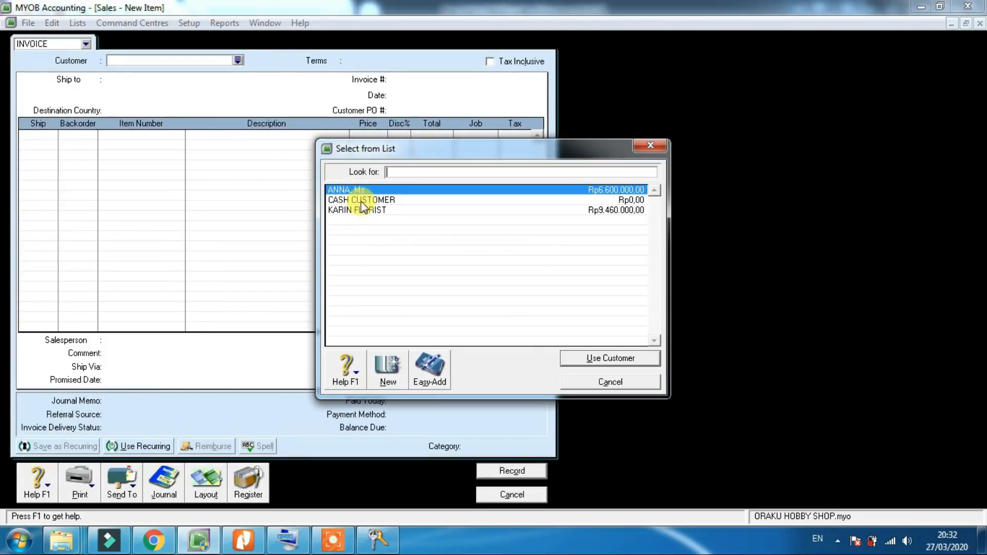
{"action": "left_click", "coordinate": [362, 201]}
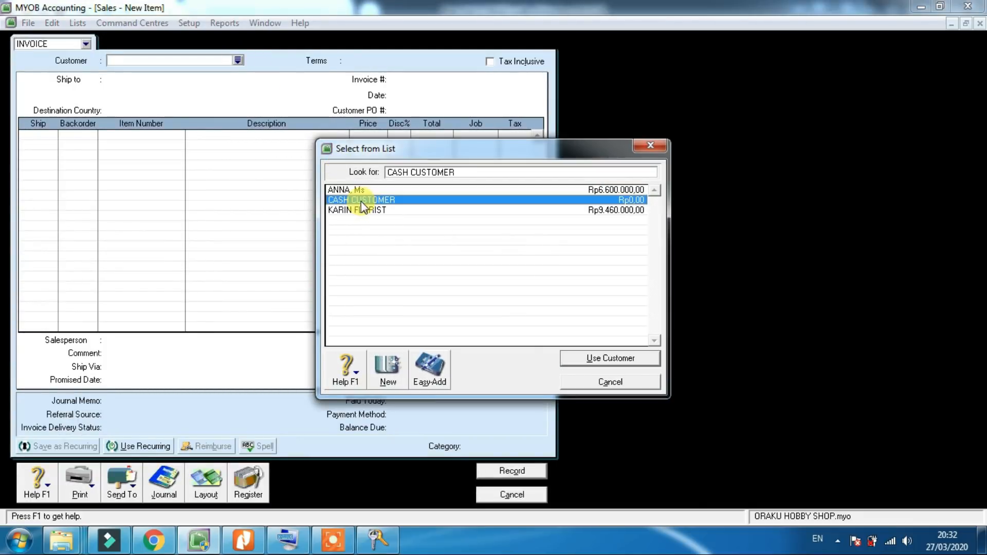
{"action": "left_click", "coordinate": [596, 361]}
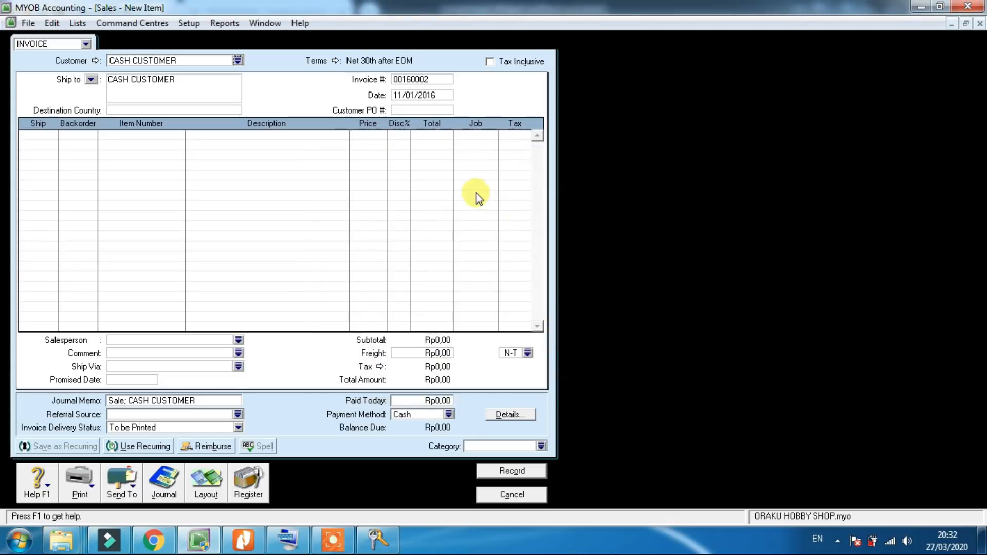
Change the payment terms of the Cash Customer invoice to C.O.D.
{"action": "left_click", "coordinate": [335, 60]}
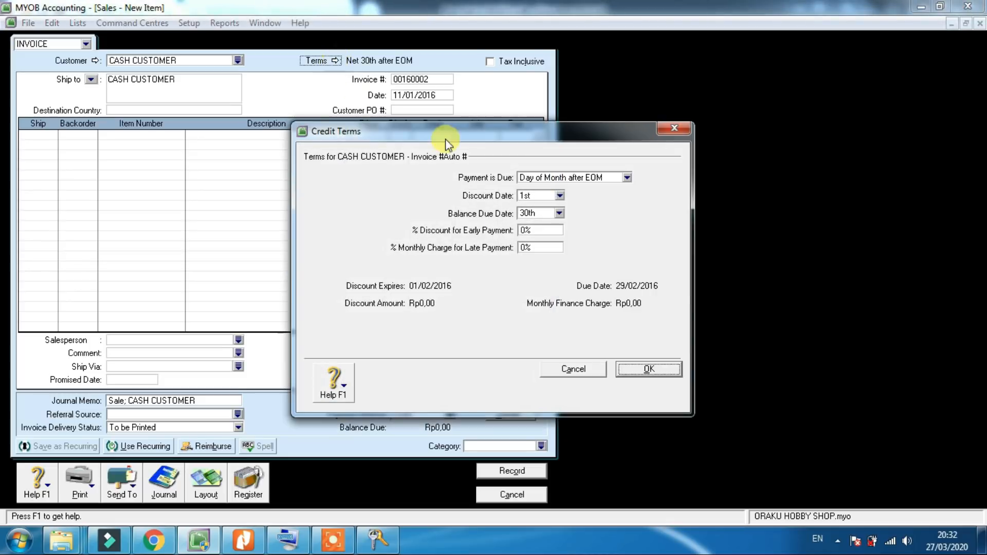
{"action": "left_click", "coordinate": [627, 177]}
{"action": "left_click", "coordinate": [545, 191]}
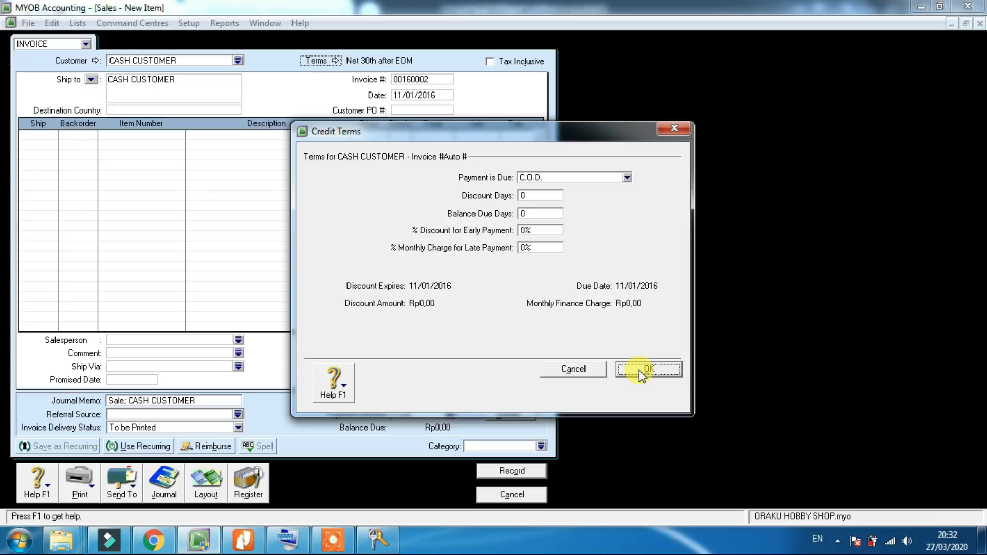
{"action": "left_click", "coordinate": [640, 370]}
Set the invoice number to S-160002 and the invoice date to 14/01/2016, checking both against the PDF.
{"action": "left_click", "coordinate": [423, 80]}
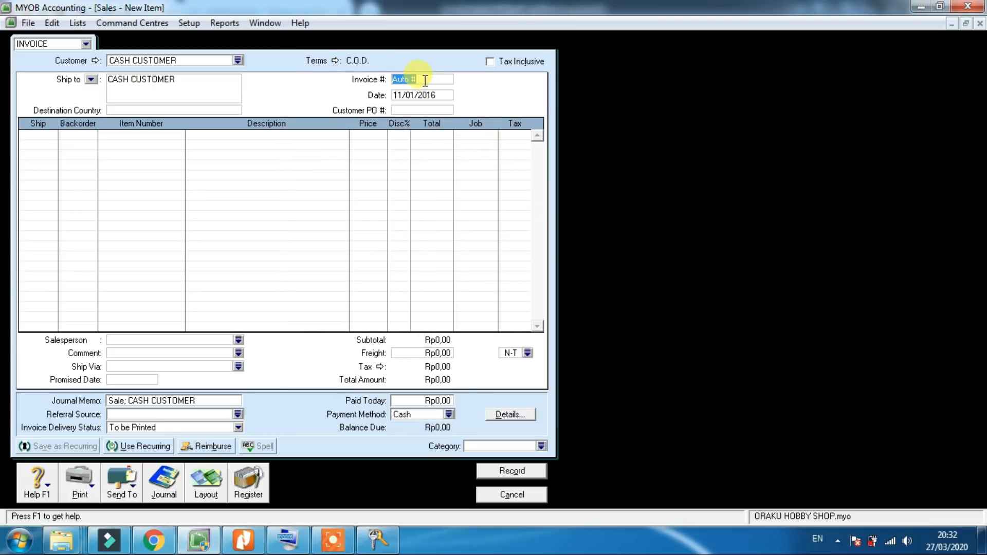
{"action": "type", "text": "S-160002"}
{"action": "key", "text": "Tab"}
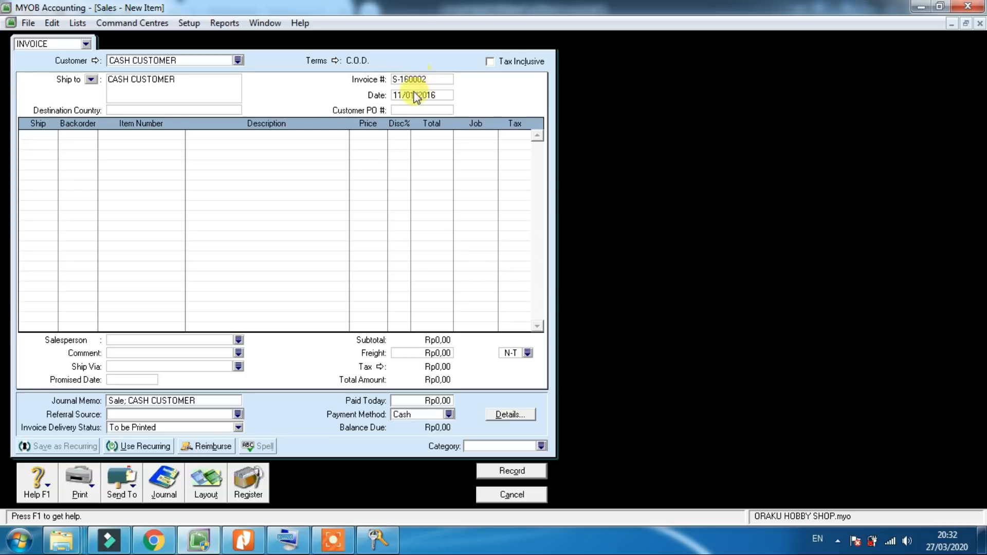
{"action": "left_click", "coordinate": [239, 544]}
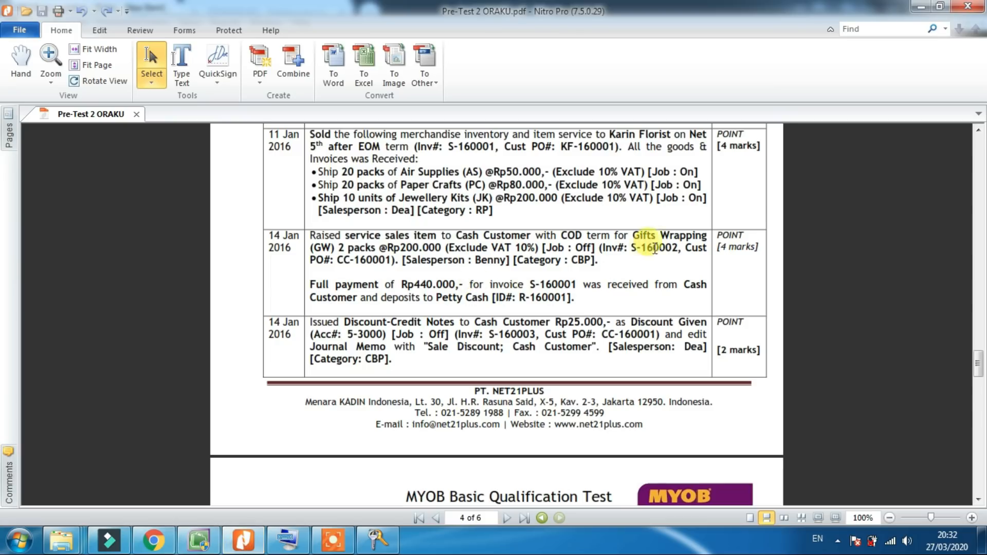
{"action": "left_click", "coordinate": [191, 540]}
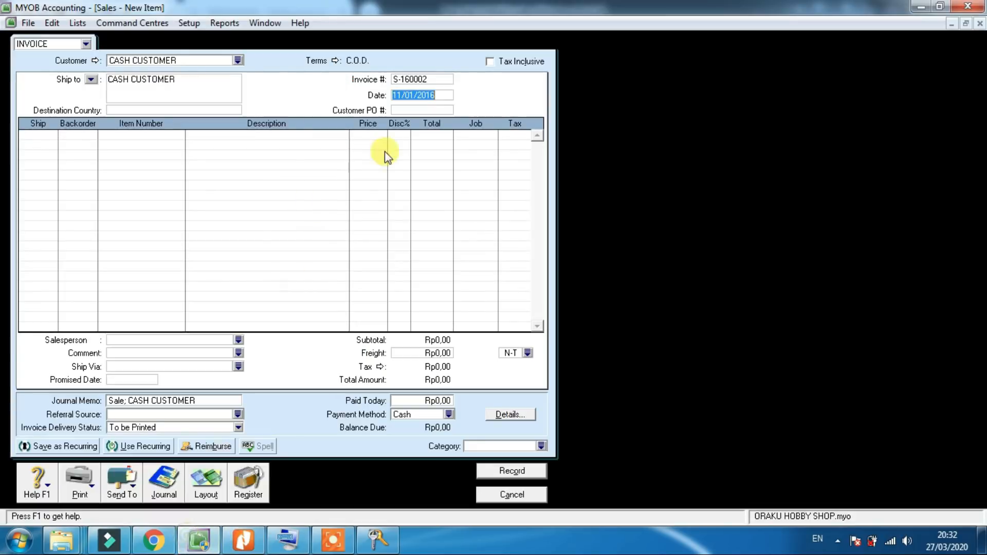
{"action": "left_click", "coordinate": [401, 95]}
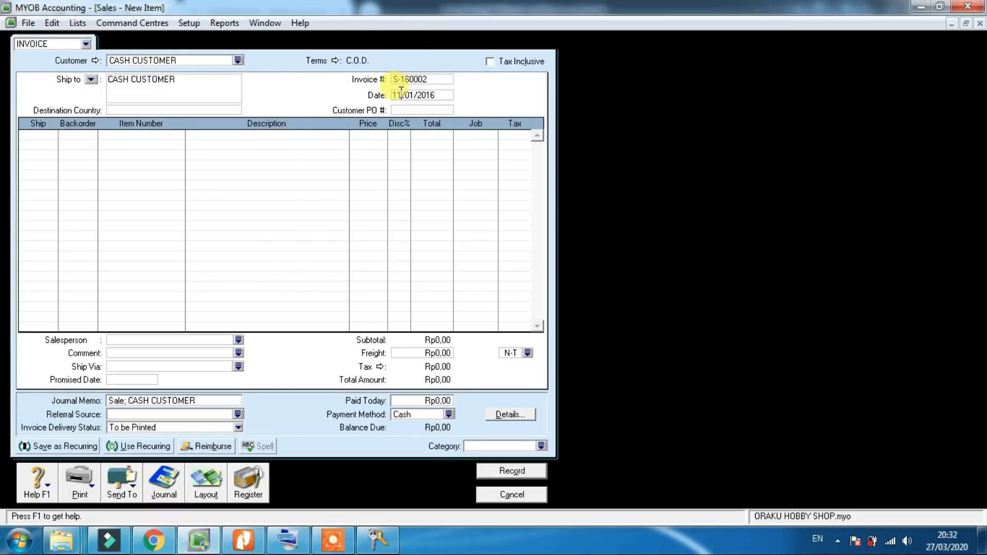
{"action": "key", "text": "BackSpace"}
{"action": "type", "text": "4"}
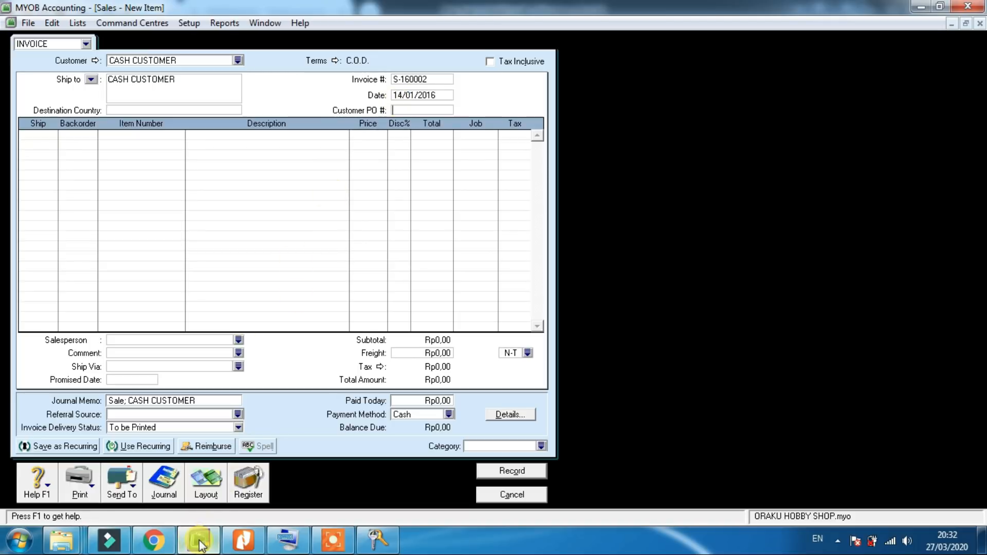
Look up the customer PO number for the 14 Jan sale in the PDF and enter it on the invoice.
{"action": "left_click", "coordinate": [234, 545]}
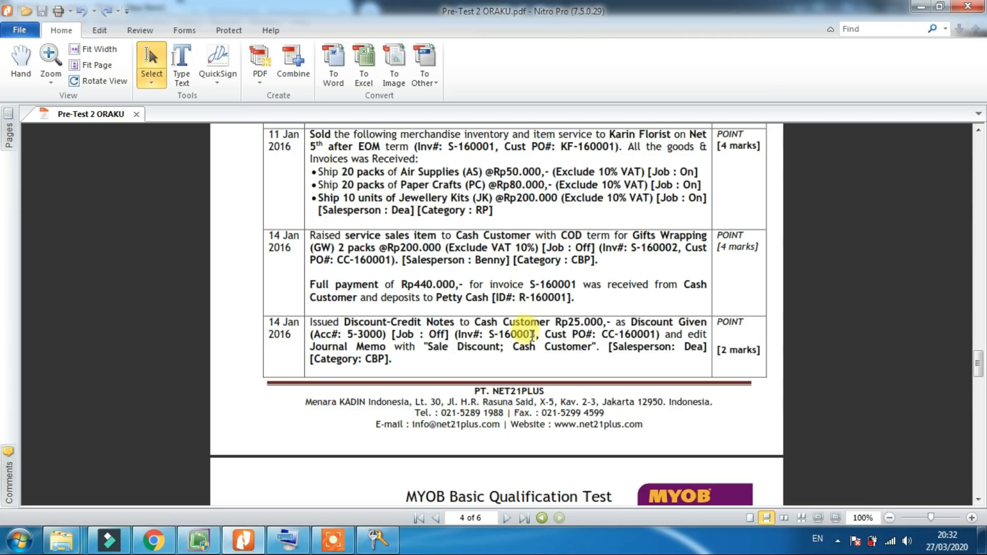
{"action": "left_click", "coordinate": [201, 549]}
{"action": "type", "text": "CC-160001"}
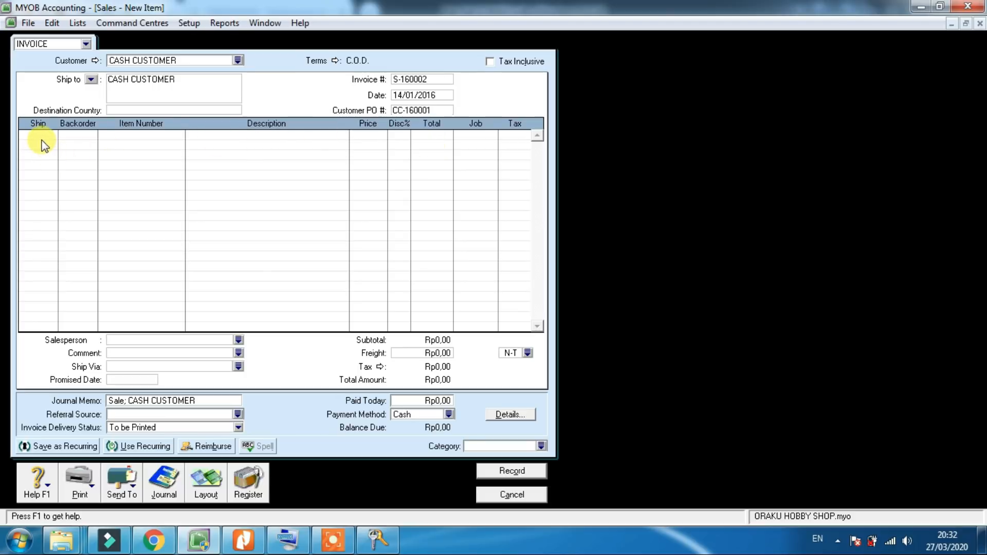
Add an invoice line shipping 2 units of item GW (Gift Wrapping).
{"action": "left_click", "coordinate": [37, 136]}
{"action": "type", "text": "2"}
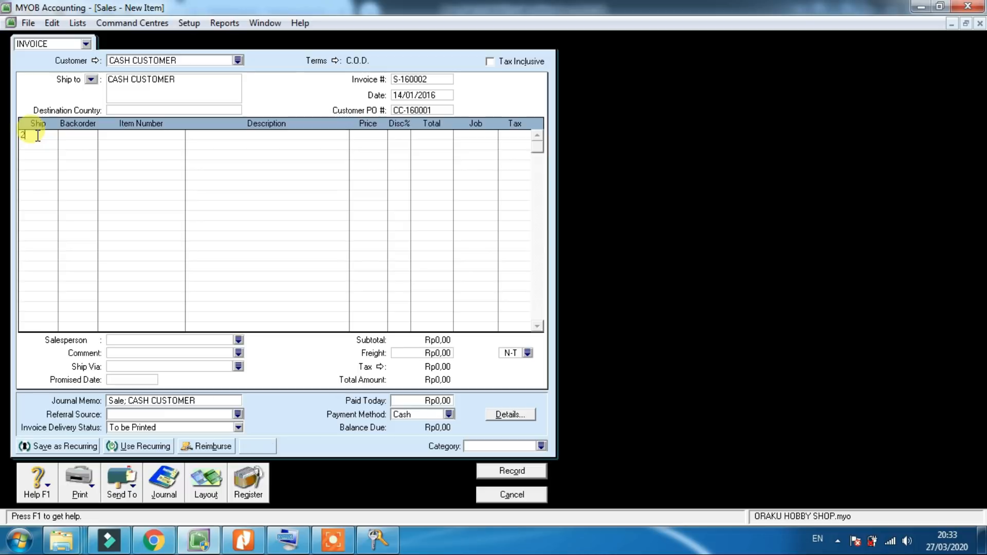
{"action": "key", "text": "Tab"}
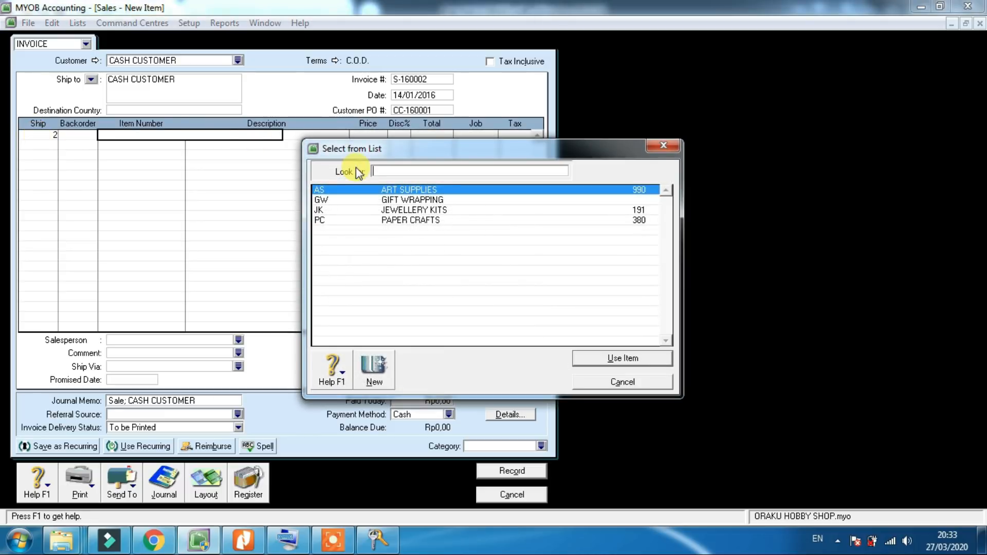
{"action": "double_click", "coordinate": [396, 200]}
{"action": "key", "text": "Tab"}
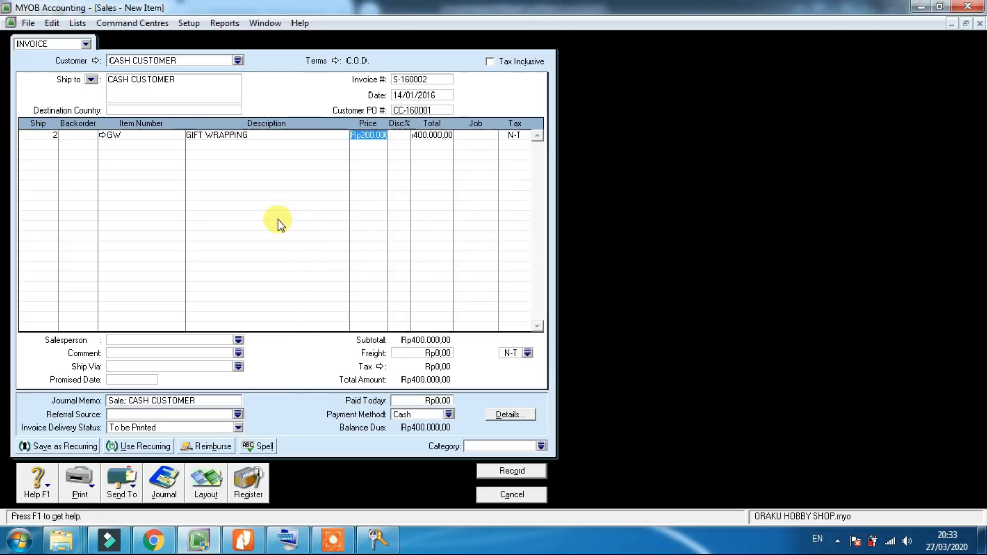
Check the price, tax and job details in the PDF, and give the gift wrapping line job OFF and tax code VAT.
{"action": "left_click", "coordinate": [243, 540]}
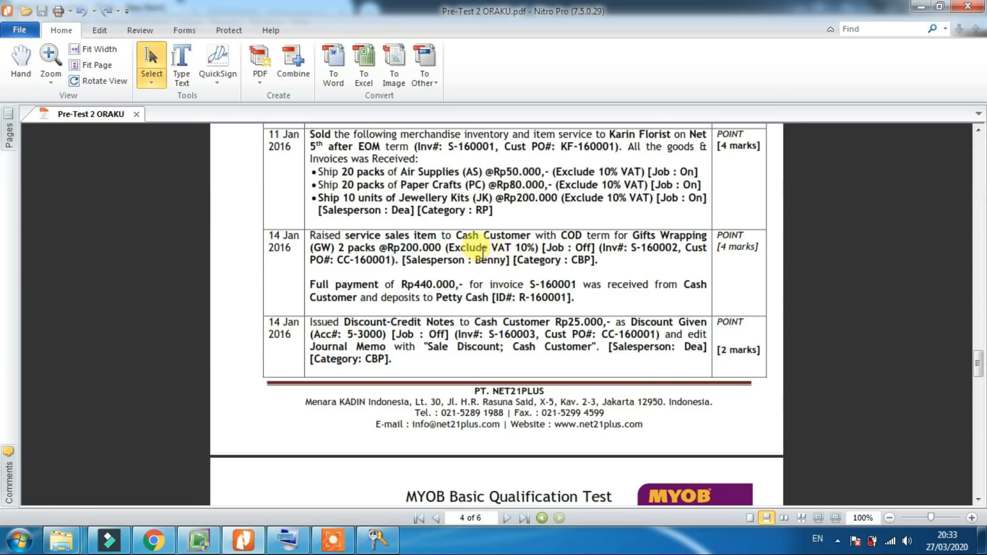
{"action": "left_click", "coordinate": [198, 540]}
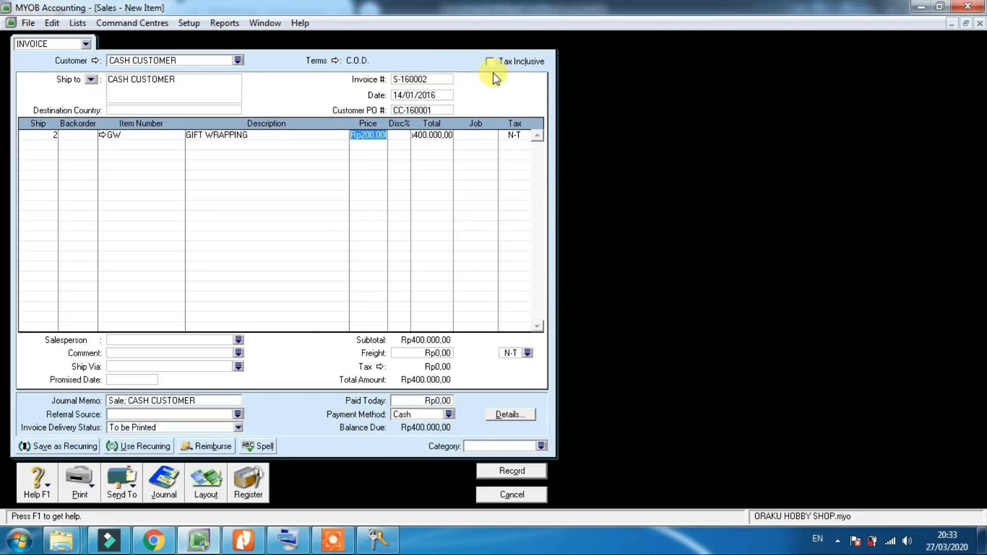
{"action": "left_click", "coordinate": [515, 134]}
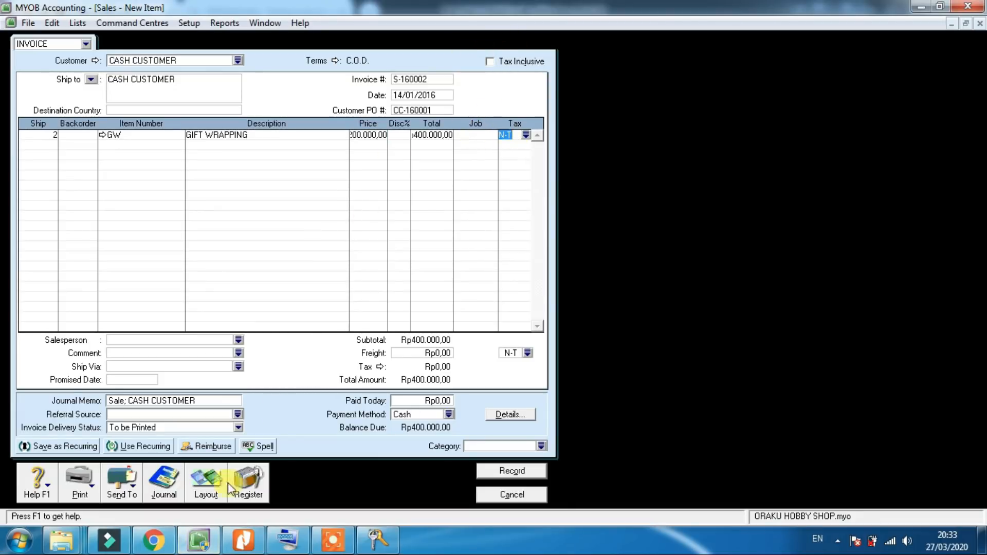
{"action": "left_click", "coordinate": [254, 545]}
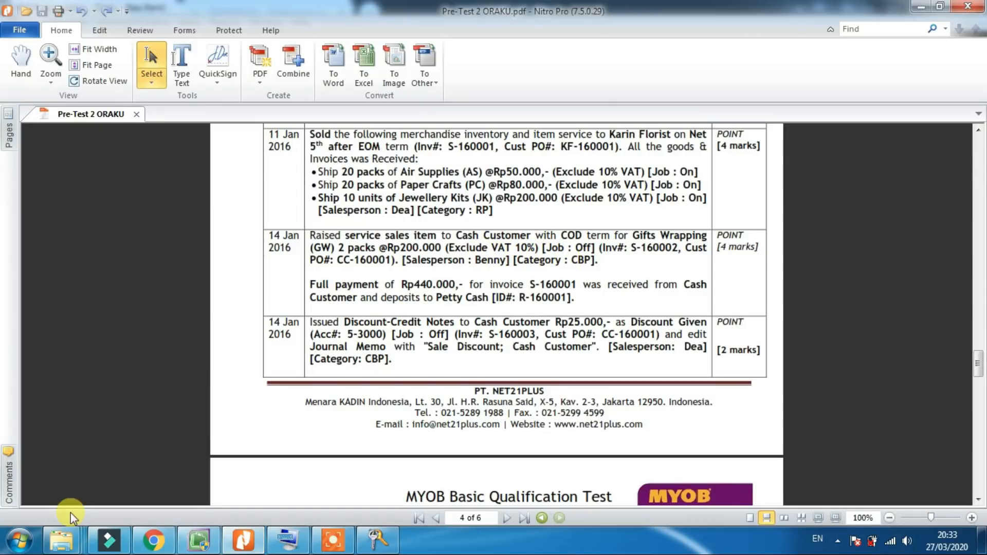
{"action": "left_click", "coordinate": [196, 542]}
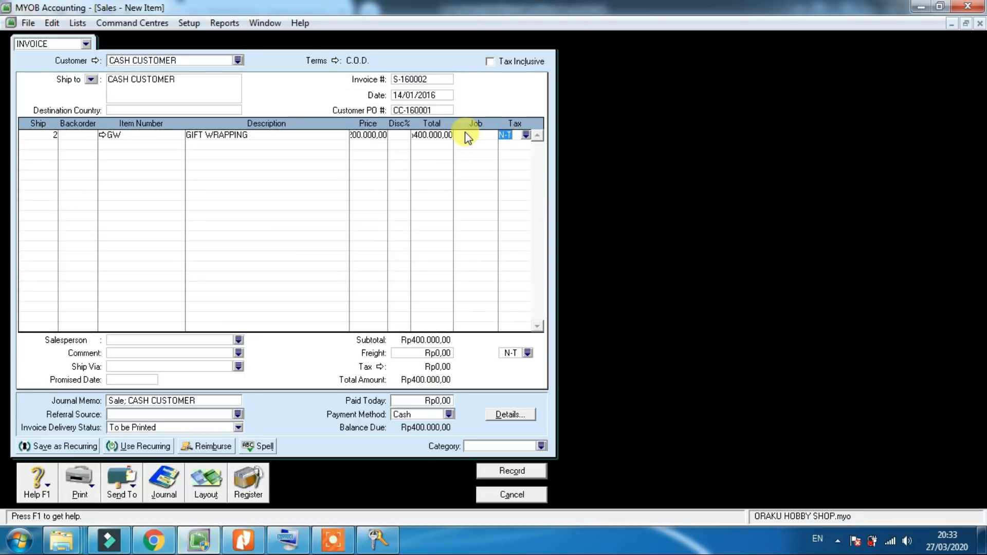
{"action": "left_click", "coordinate": [481, 136]}
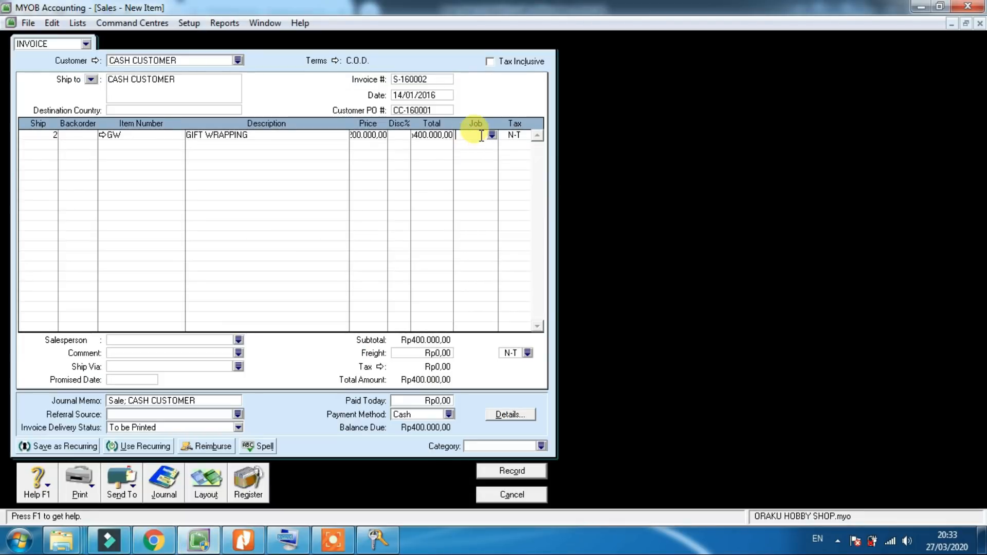
{"action": "type", "text": "OFF"}
{"action": "key", "text": "Tab"}
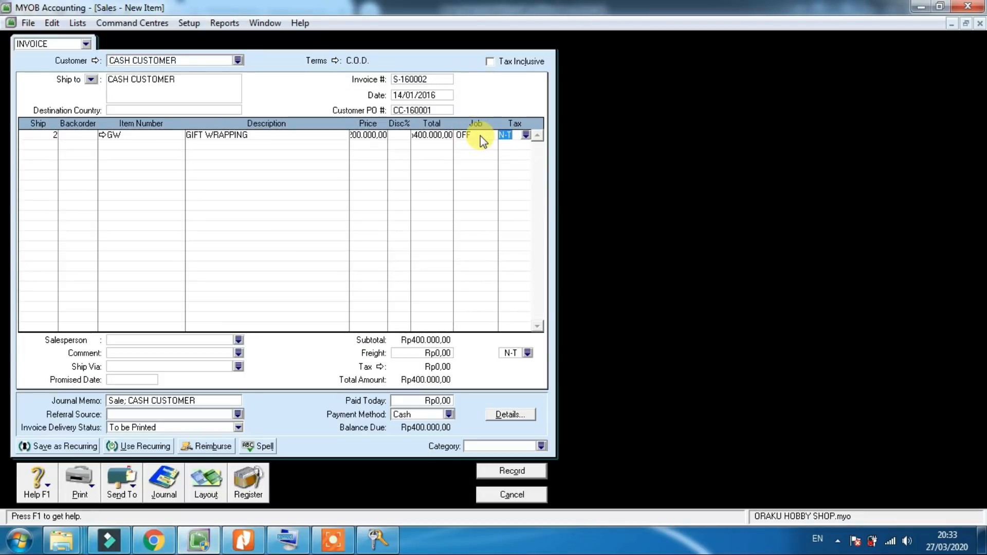
{"action": "type", "text": "VAT"}
Select the salesperson named for the 14 Jan sale in the PDF and set the invoice category to CBP.
{"action": "left_click", "coordinate": [239, 340]}
{"action": "double_click", "coordinate": [361, 191]}
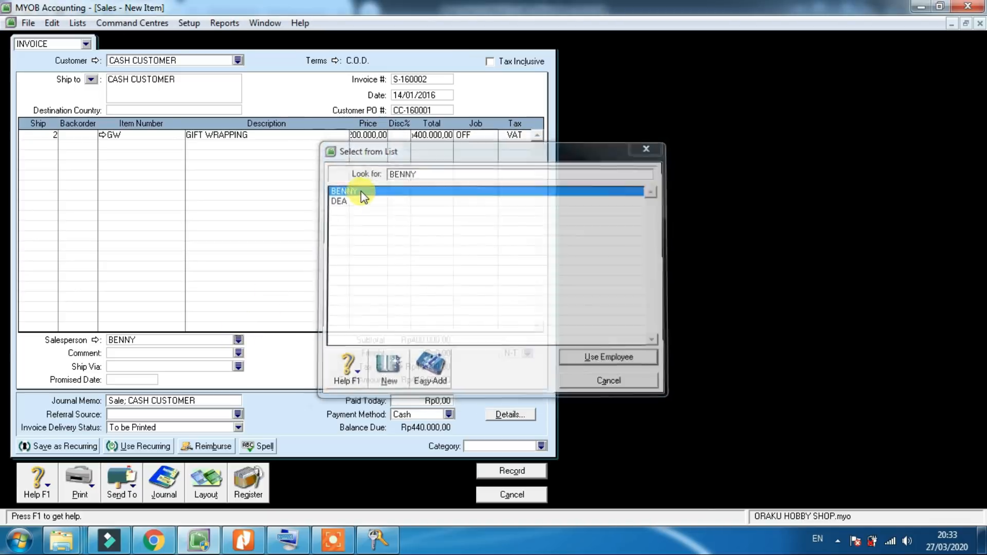
{"action": "left_click", "coordinate": [474, 444]}
{"action": "type", "text": "CB"}
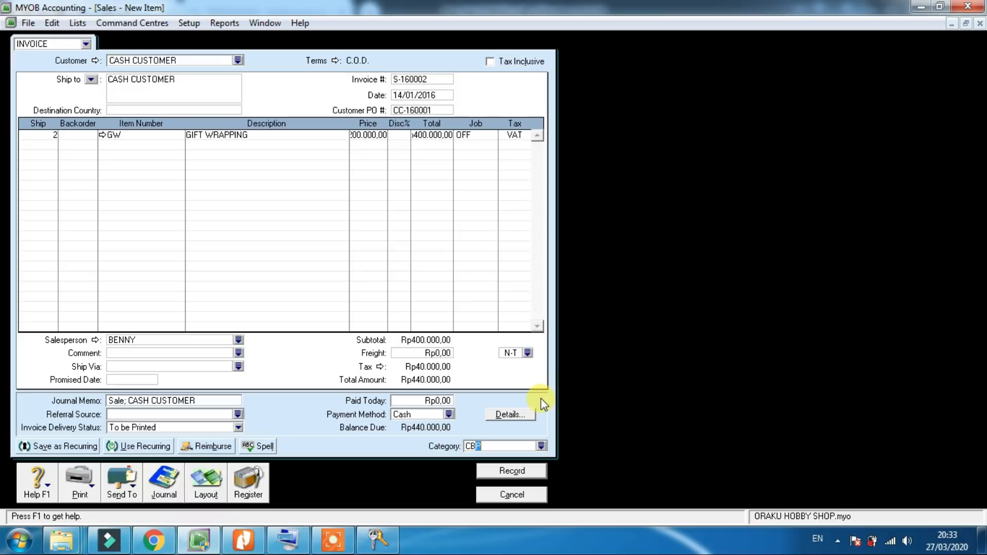
Review the transaction recap of the Cash Customer invoice, record it and close the sales entry window.
{"action": "key", "text": "ctrl+r"}
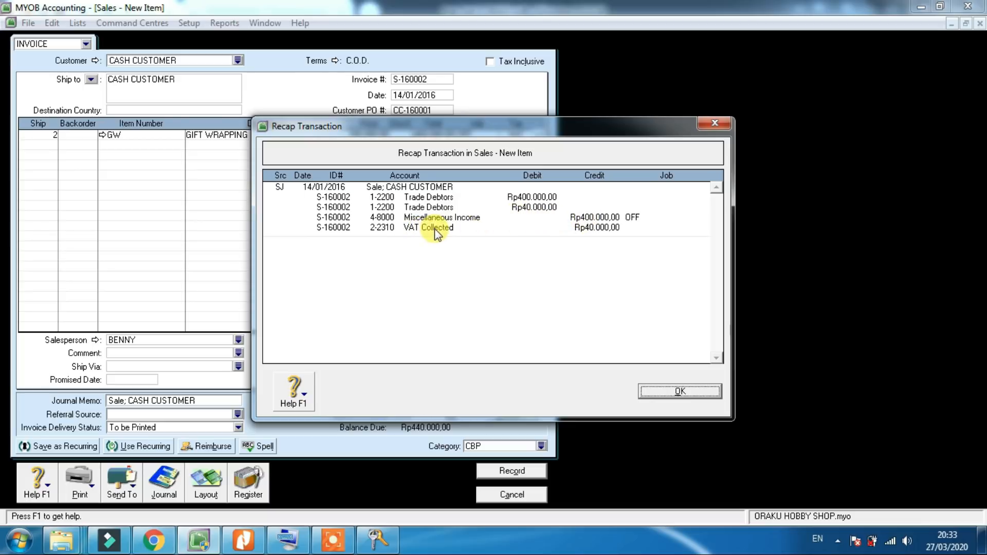
{"action": "left_click", "coordinate": [664, 392]}
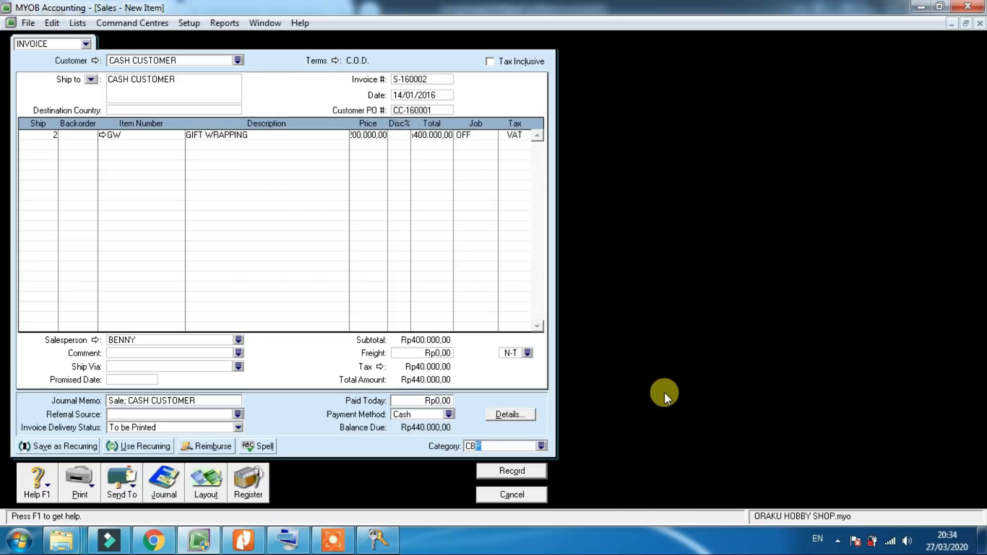
{"action": "left_click", "coordinate": [509, 470]}
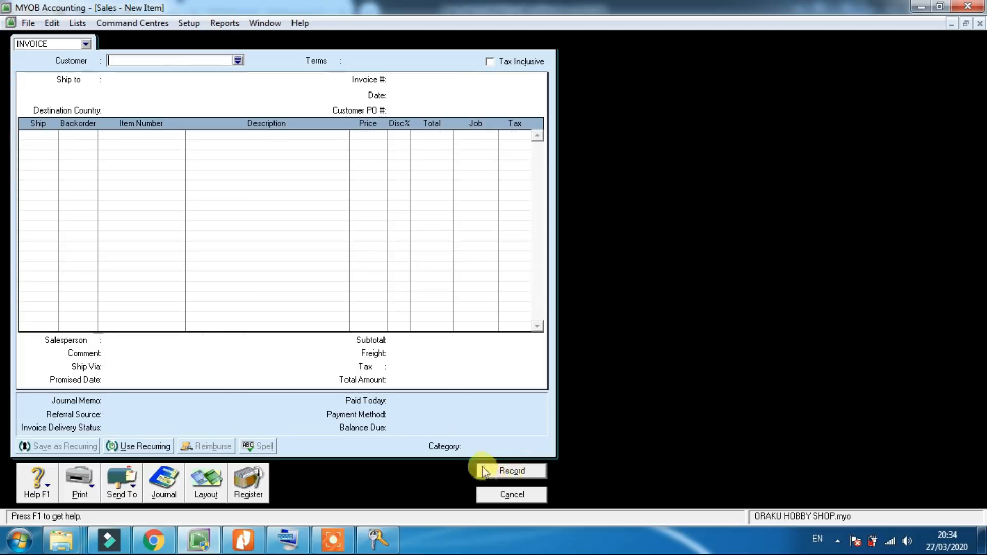
{"action": "left_click", "coordinate": [490, 496]}
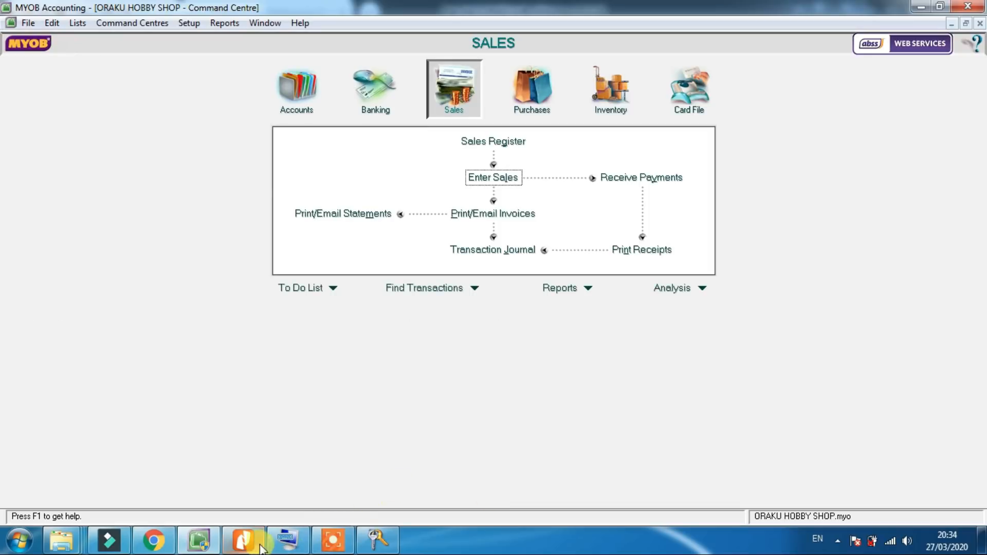
Check the 14 Jan payment details in the PDF, open Receive Payments and set the deposit account to Petty Cash.
{"action": "left_click", "coordinate": [244, 540]}
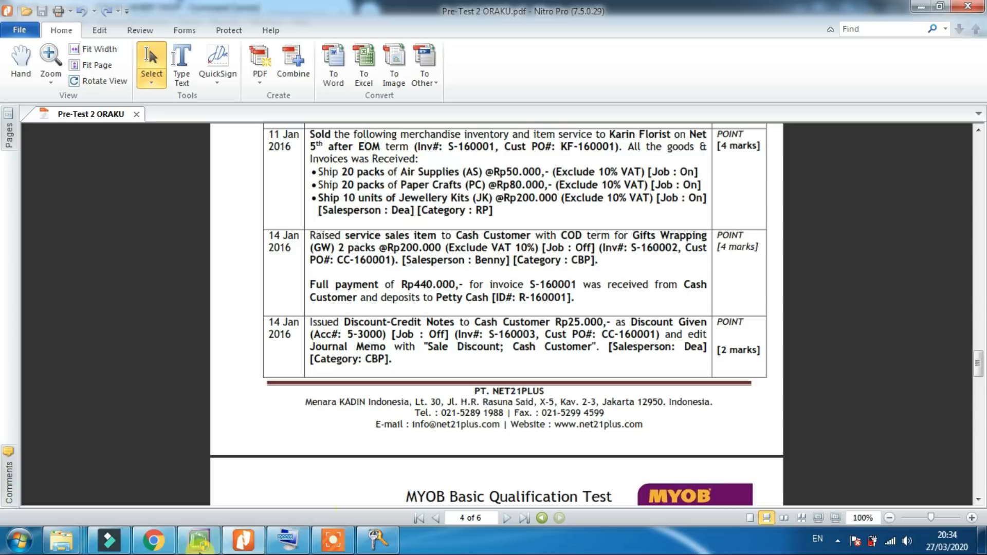
{"action": "left_click", "coordinate": [198, 540]}
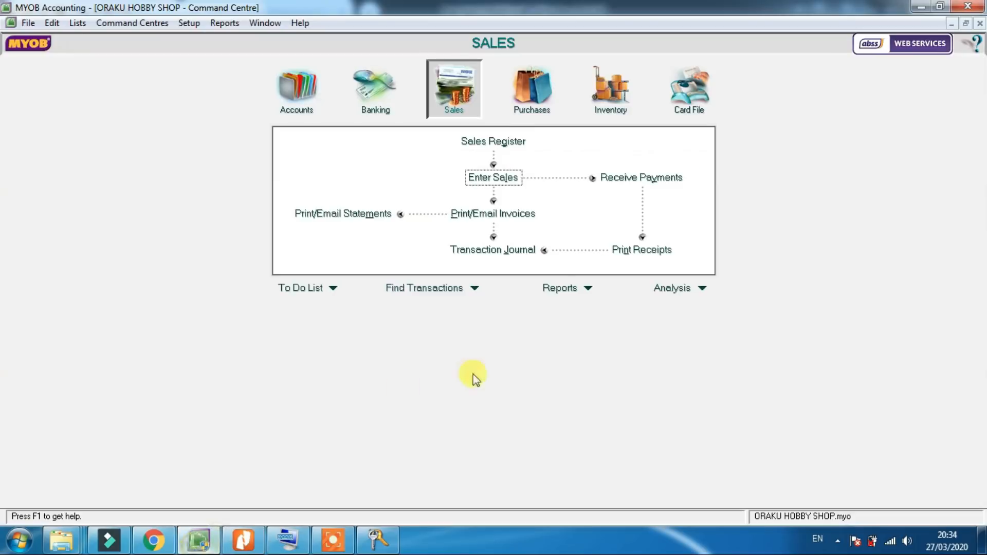
{"action": "left_click", "coordinate": [627, 179]}
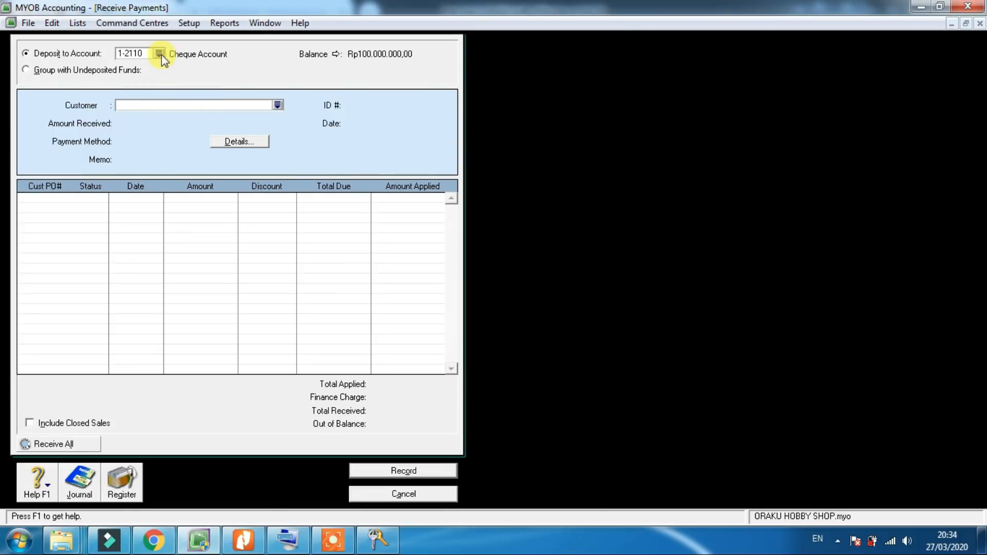
{"action": "left_click", "coordinate": [244, 546]}
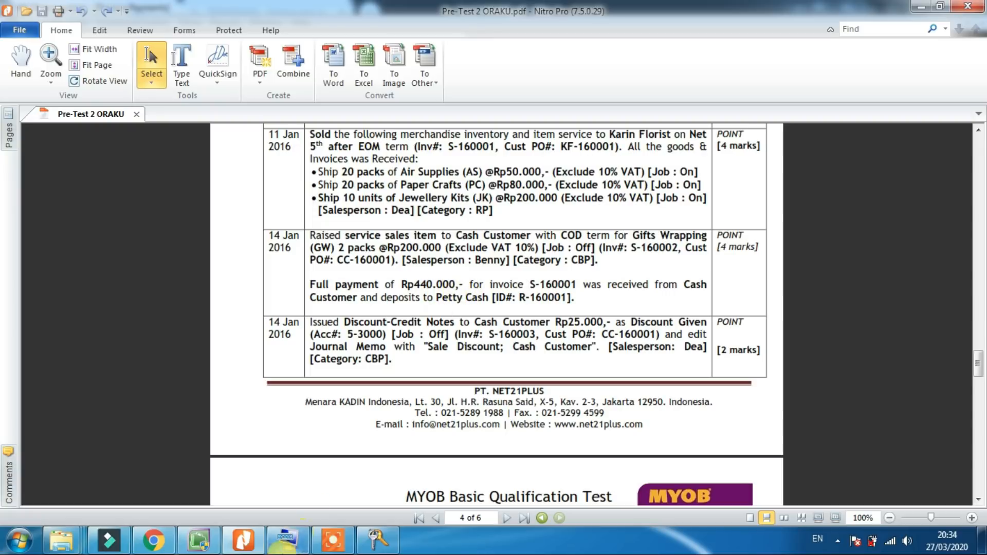
{"action": "left_click", "coordinate": [198, 540]}
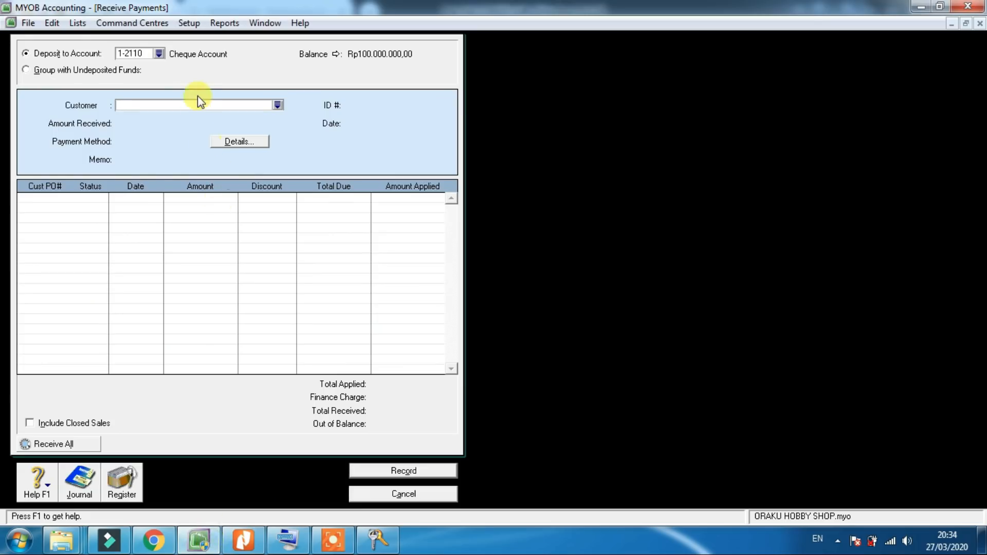
{"action": "left_click", "coordinate": [159, 54]}
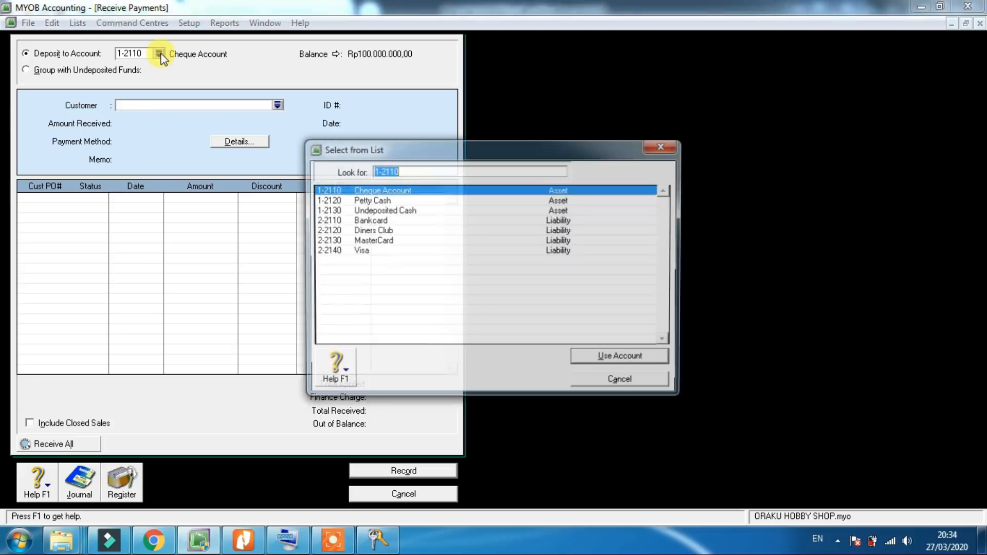
{"action": "double_click", "coordinate": [352, 199]}
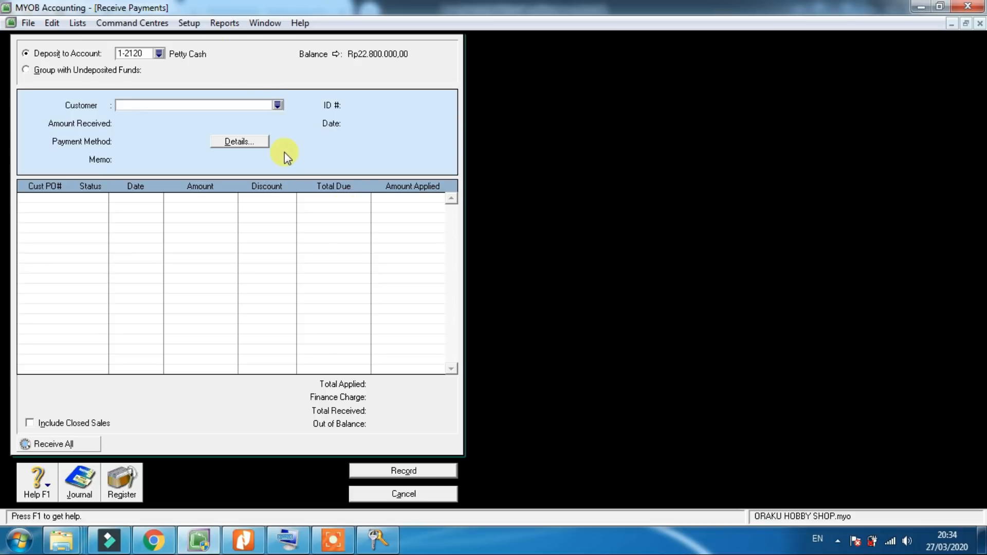
Select Cash Customer for the payment, with ID R-160001 and date 14/01/2016.
{"action": "left_click", "coordinate": [277, 106]}
{"action": "double_click", "coordinate": [345, 200]}
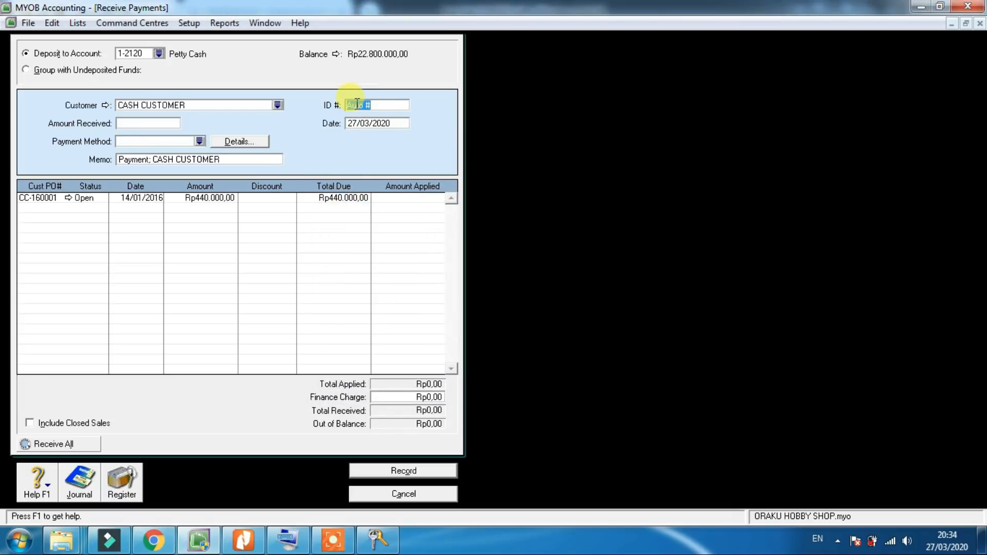
{"action": "type", "text": "R-160001"}
{"action": "left_click", "coordinate": [359, 126]}
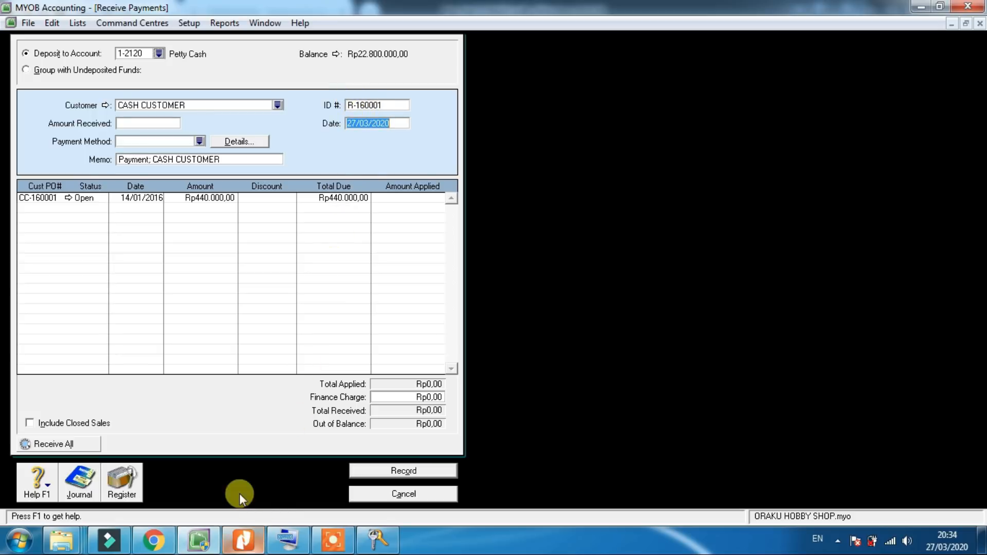
{"action": "type", "text": "14/"}
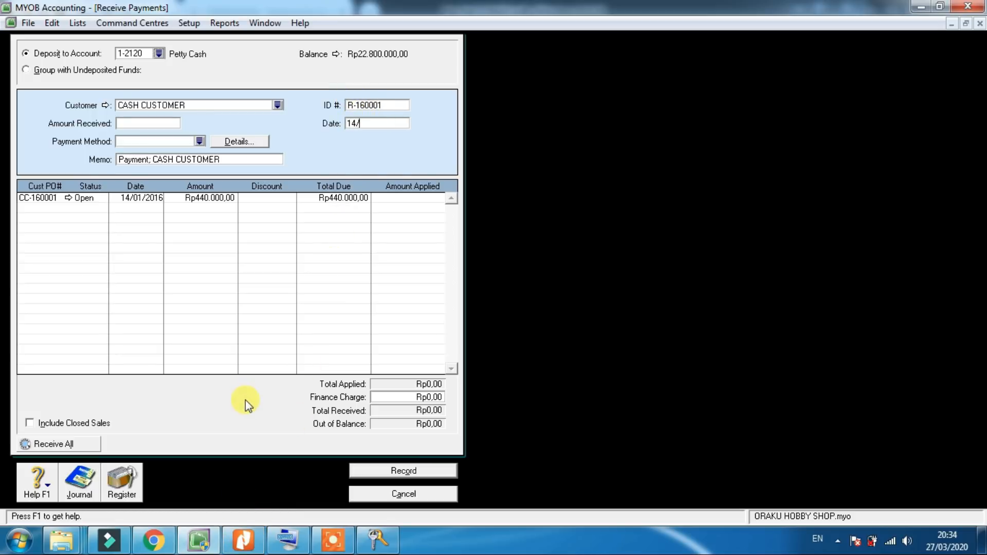
{"action": "type", "text": "01/2016"}
{"action": "key", "text": "Tab"}
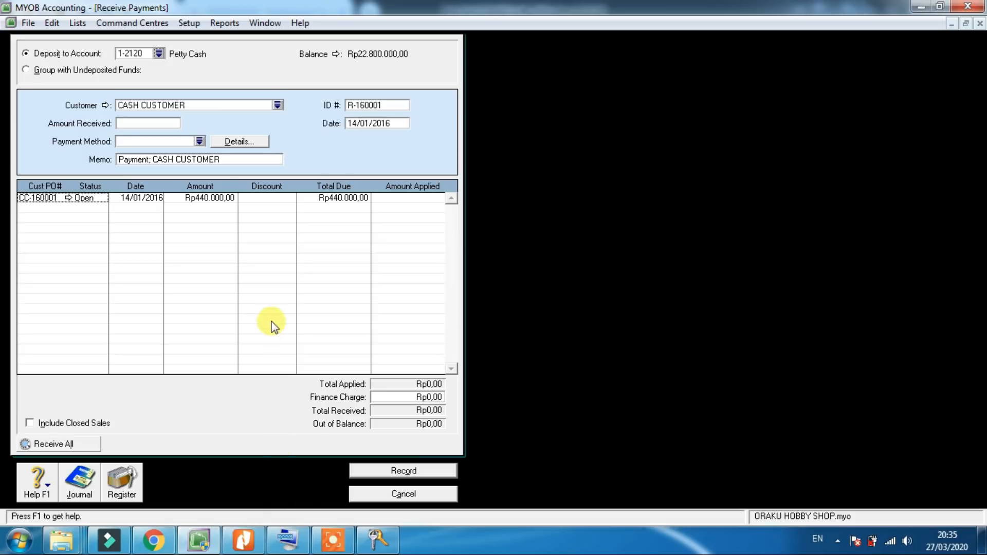
Enter Rp440.000 as the amount received and apply it in full to the open Cash Customer invoice.
{"action": "left_click", "coordinate": [153, 124]}
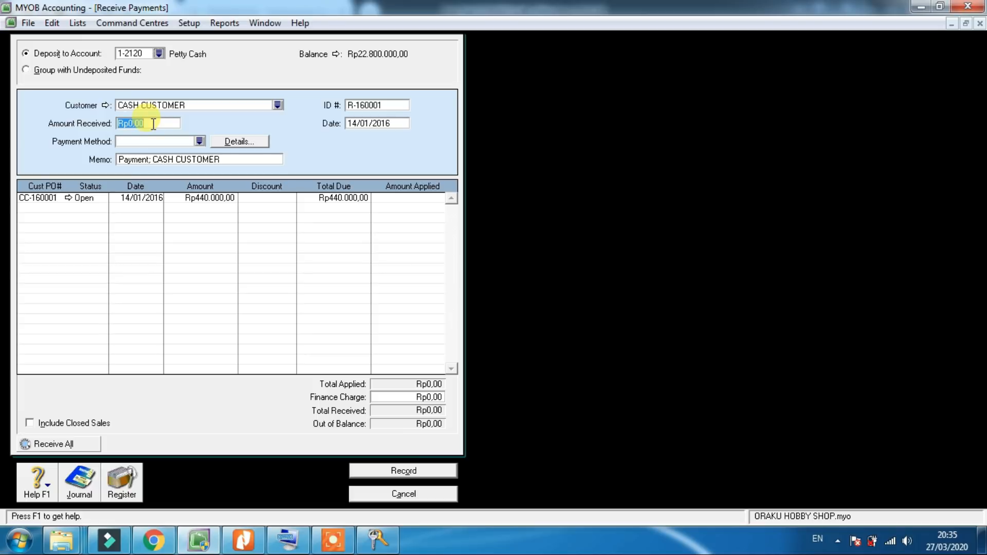
{"action": "type", "text": "440000"}
{"action": "key", "text": "Tab"}
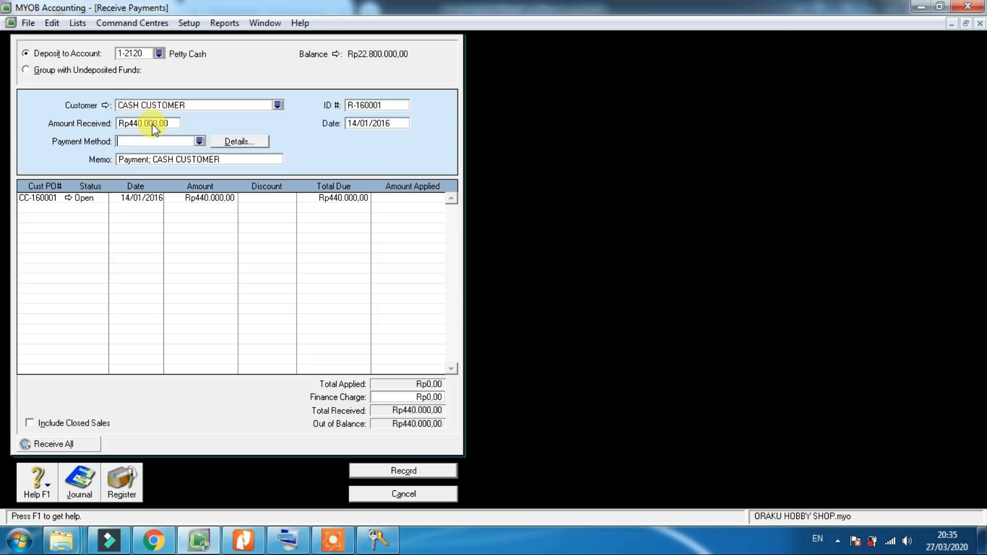
{"action": "left_click", "coordinate": [404, 198]}
{"action": "key", "text": "Tab"}
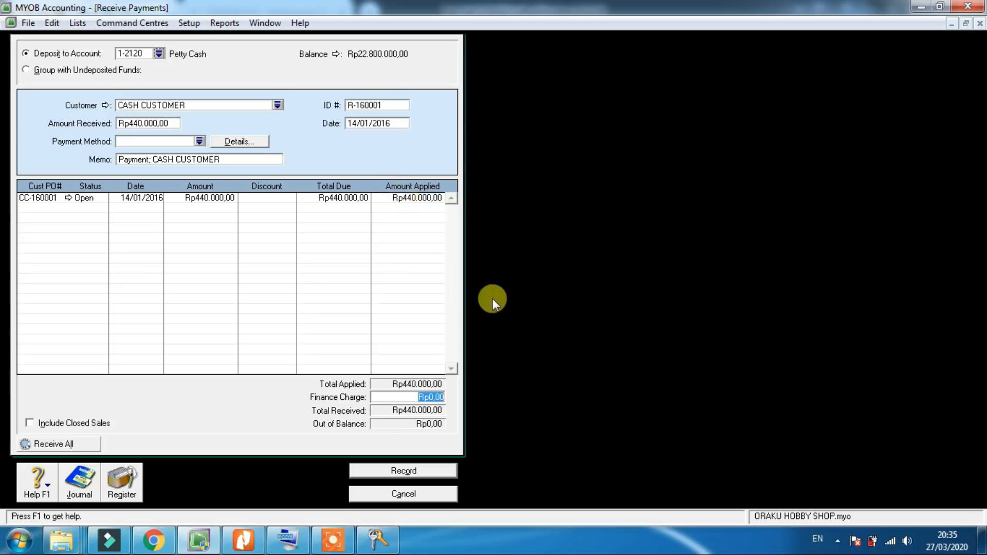
Review the payment's transaction recap against the PDF, record the payment and close the Receive Payments window.
{"action": "mouse_move", "coordinate": [328, 550]}
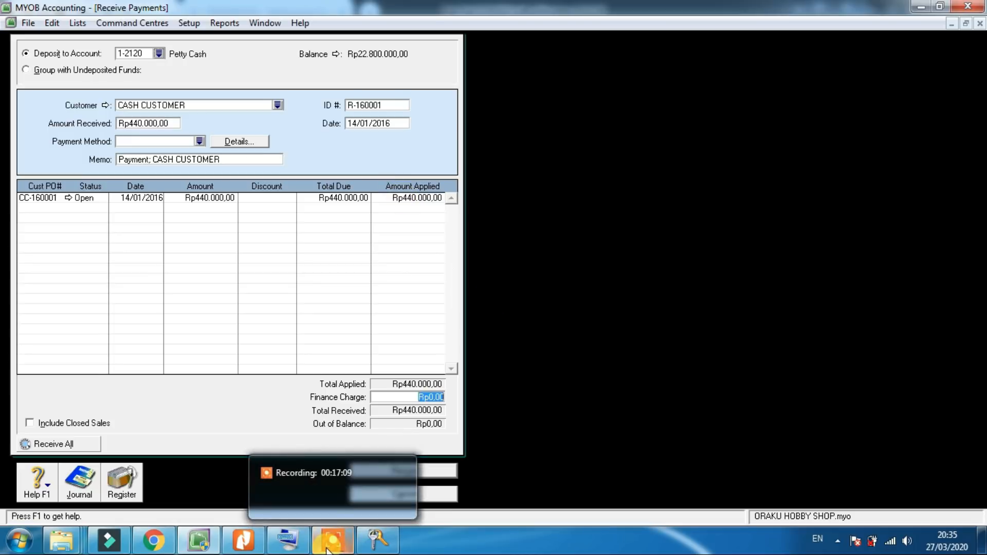
{"action": "key", "text": "ctrl+r"}
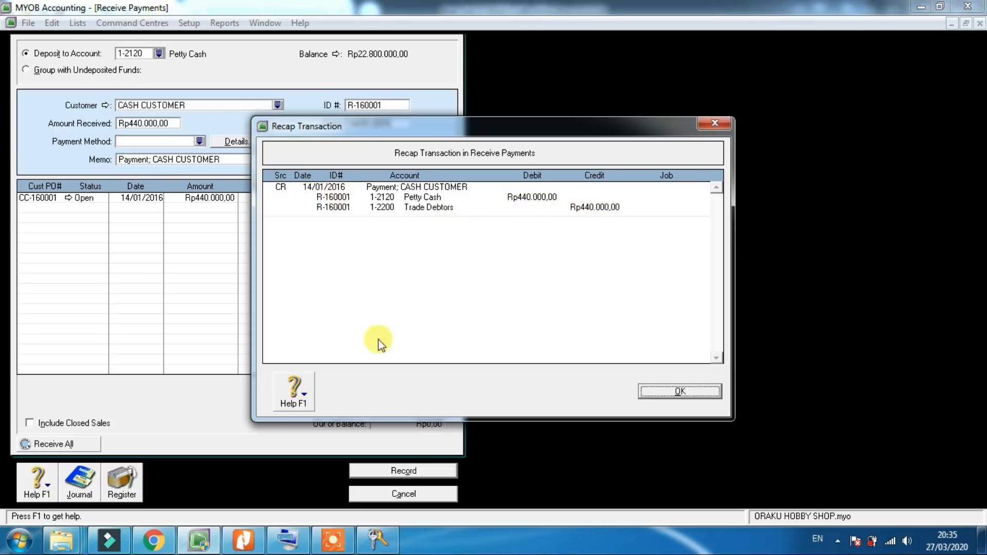
{"action": "left_click", "coordinate": [243, 540]}
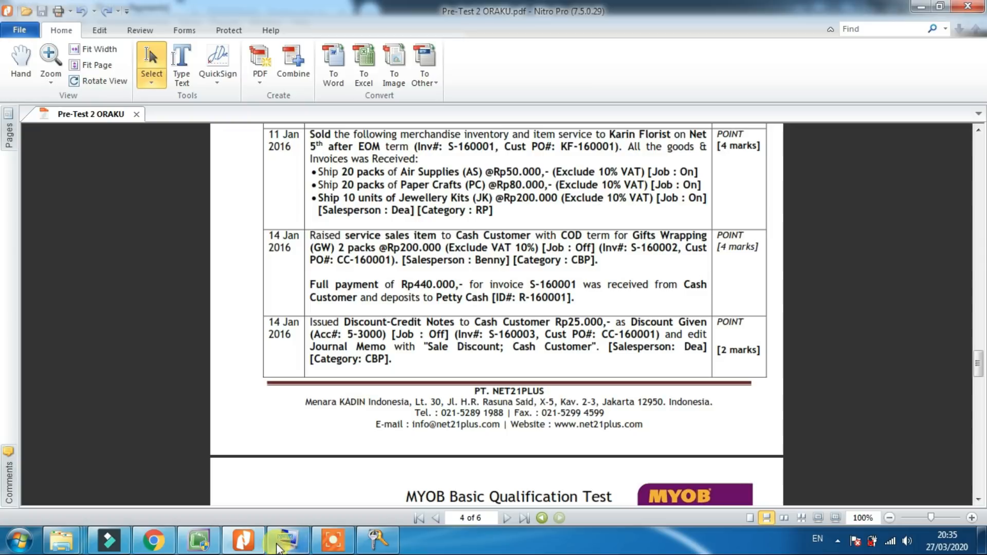
{"action": "left_click", "coordinate": [203, 545]}
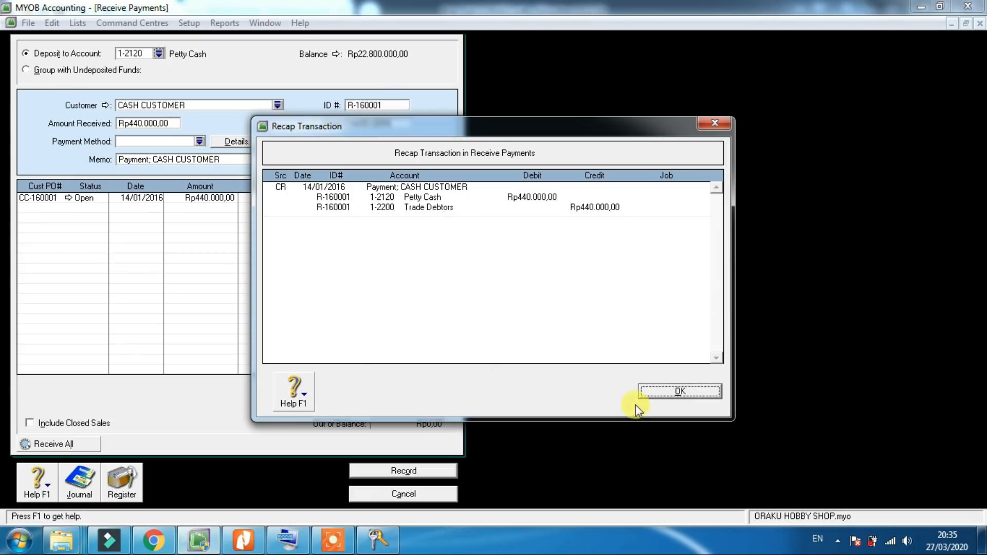
{"action": "left_click", "coordinate": [655, 395]}
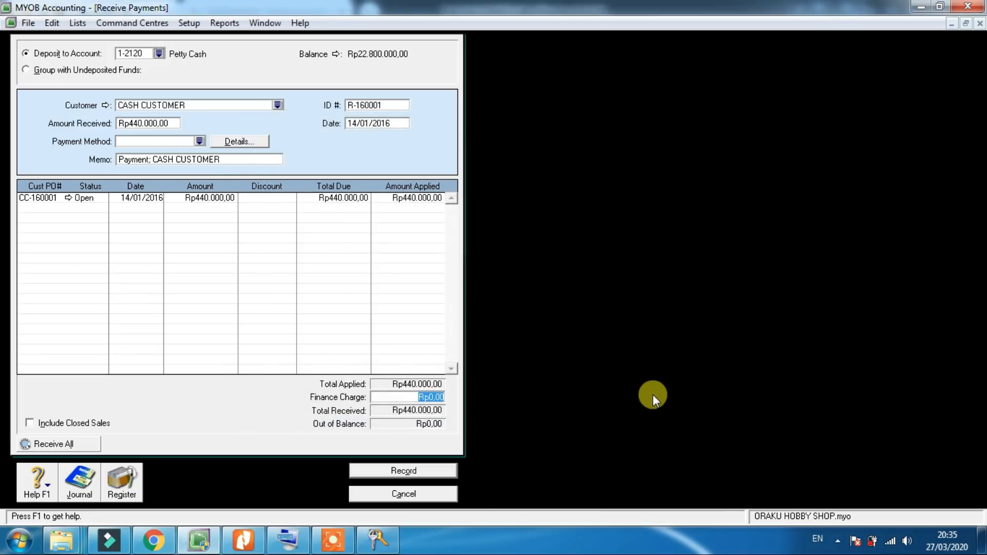
{"action": "left_click", "coordinate": [411, 470]}
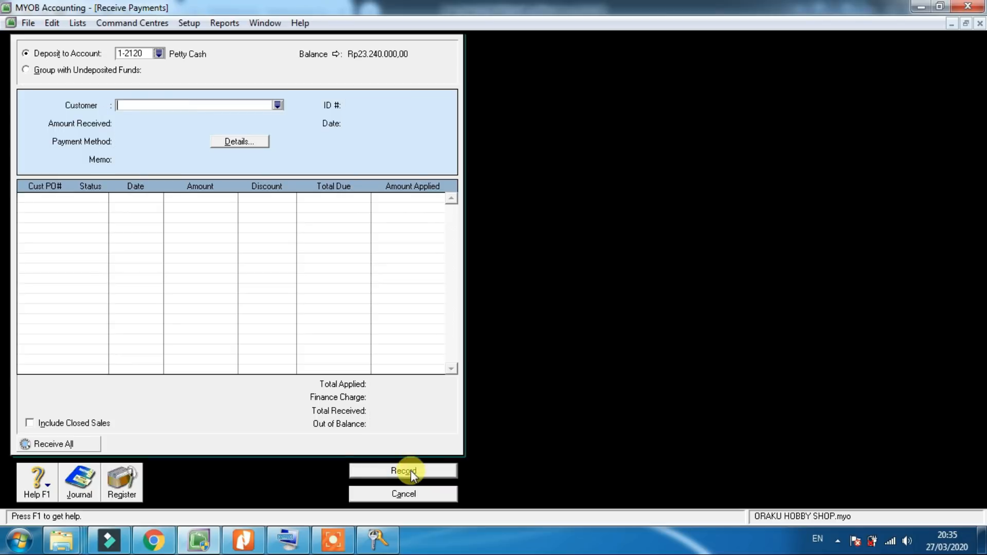
{"action": "left_click", "coordinate": [379, 495]}
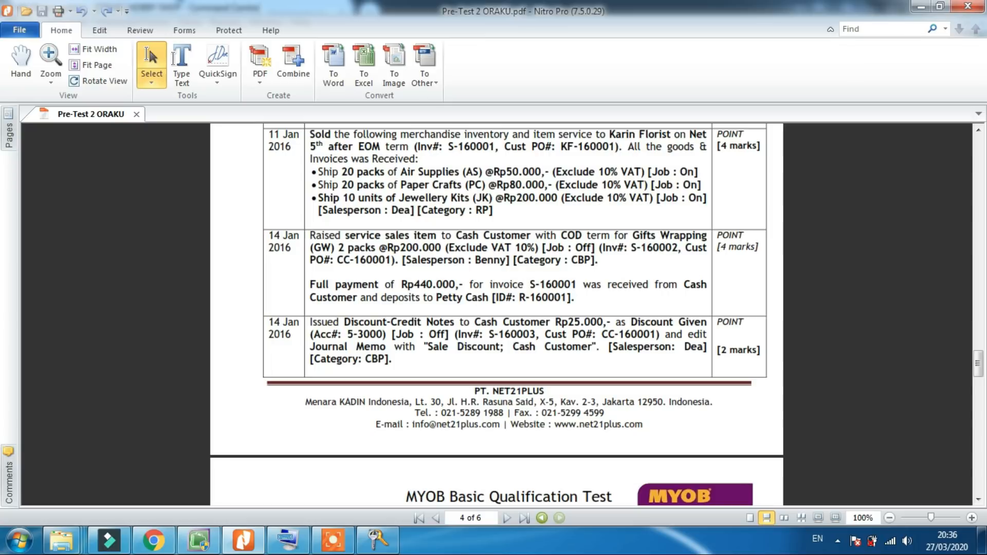
Read the 14 Jan discount credit note entry in the PDF and start a new sale for Cash Customer.
{"action": "mouse_move", "coordinate": [198, 548]}
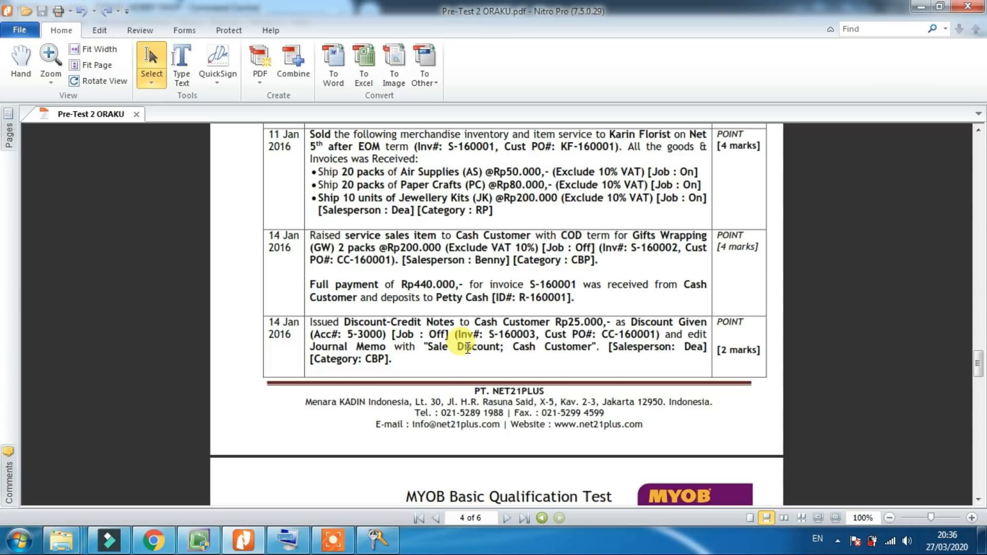
{"action": "left_click", "coordinate": [203, 544]}
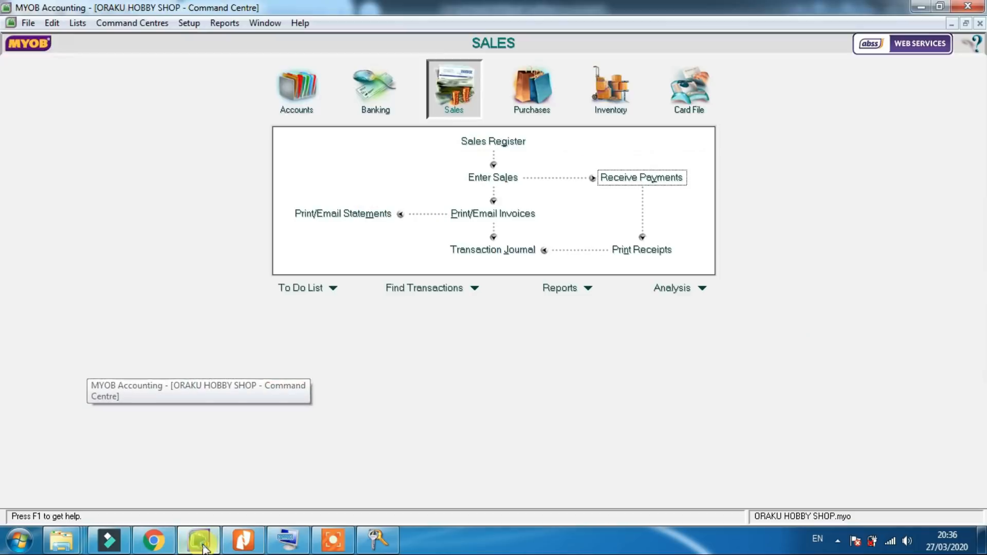
{"action": "left_click", "coordinate": [520, 182]}
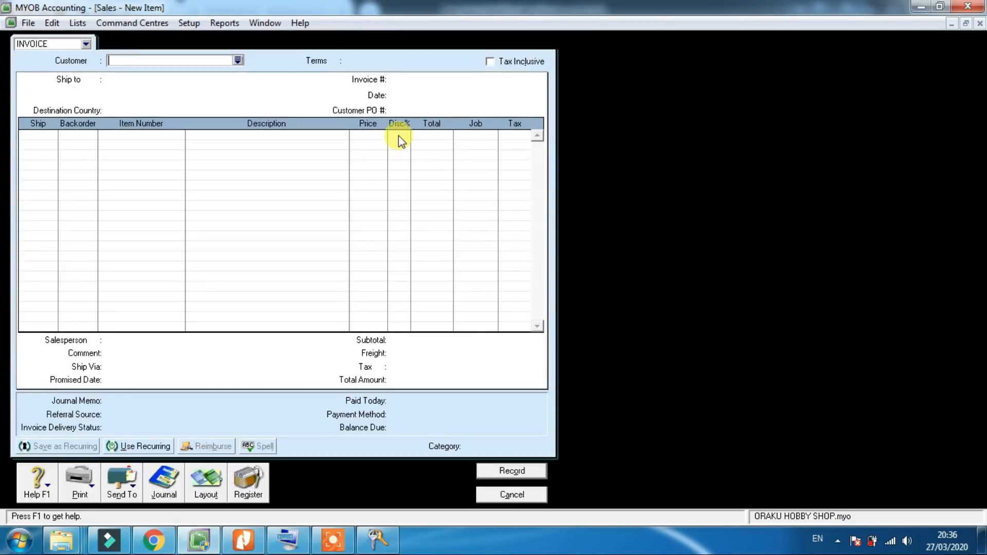
{"action": "left_click", "coordinate": [238, 61]}
{"action": "left_click", "coordinate": [363, 201]}
{"action": "double_click", "coordinate": [363, 202]}
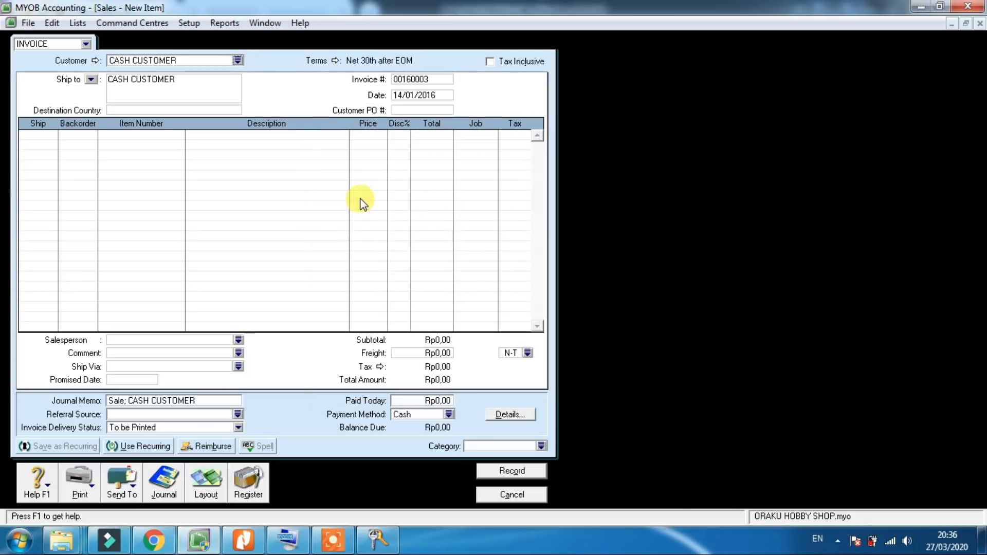
Set the credit terms of the new Cash Customer sale to C.O.D.
{"action": "left_click", "coordinate": [406, 95]}
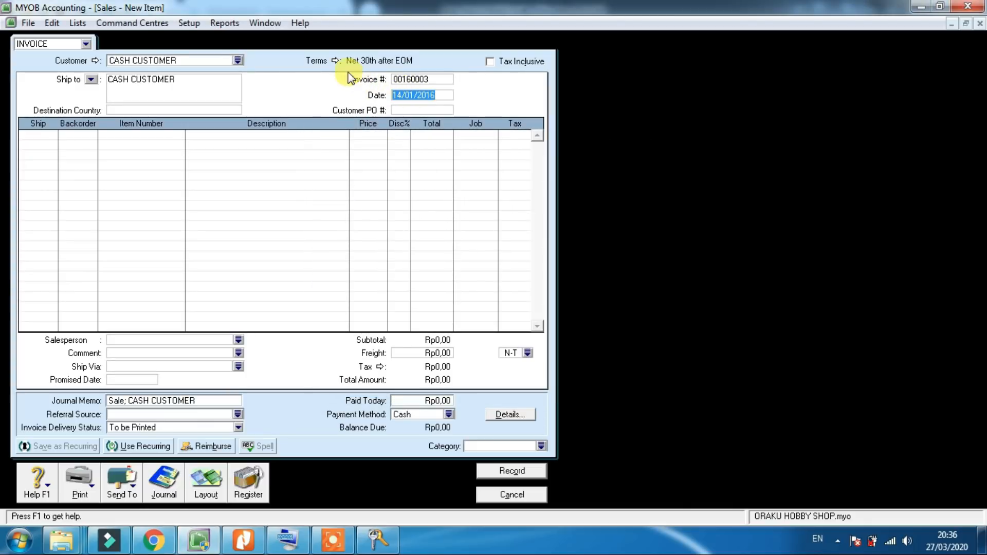
{"action": "left_click", "coordinate": [337, 63]}
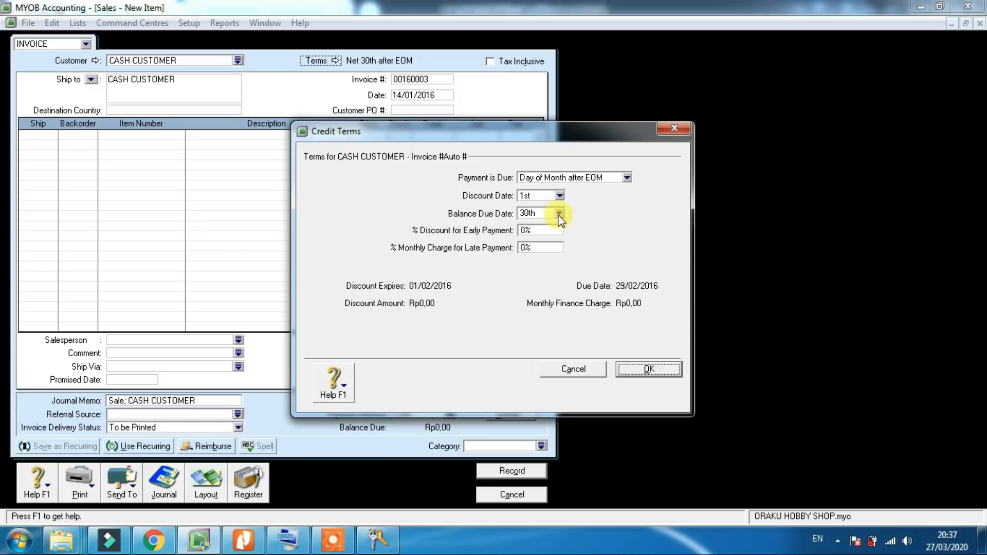
{"action": "left_click", "coordinate": [626, 178]}
{"action": "left_click", "coordinate": [591, 191]}
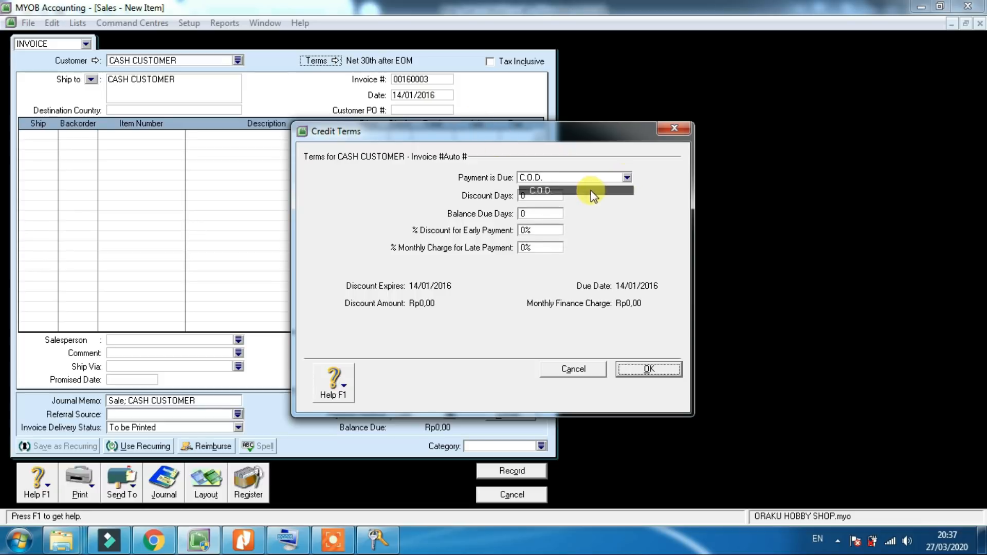
{"action": "left_click", "coordinate": [630, 370]}
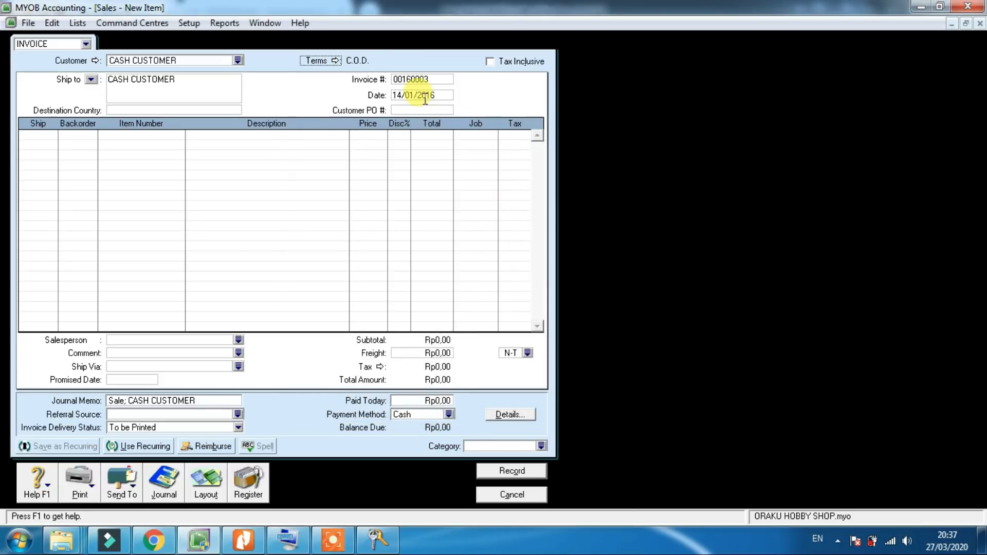
Set the invoice number to S-160003 and enter the customer PO number given for the credit note in the PDF.
{"action": "double_click", "coordinate": [414, 81]}
{"action": "type", "text": "S"}
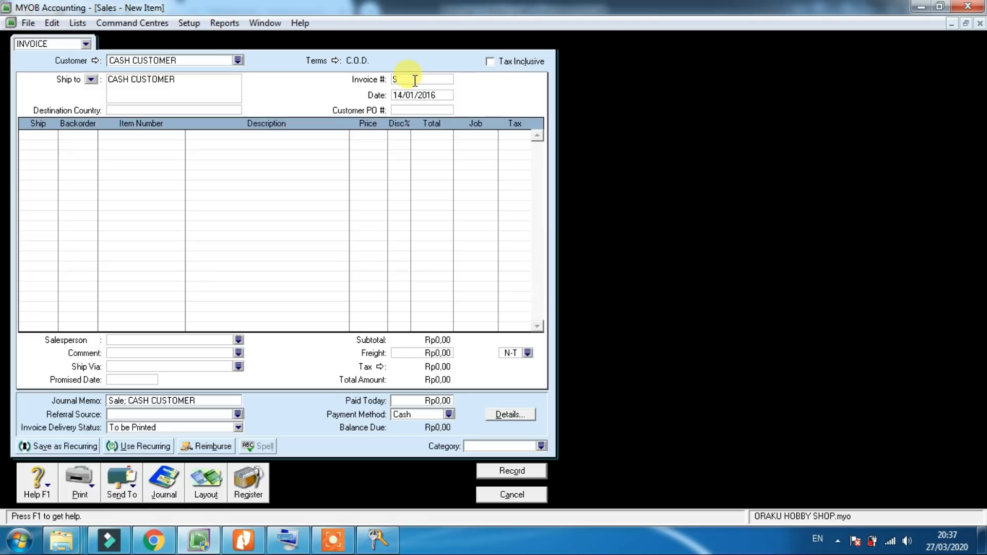
{"action": "type", "text": "-160003"}
{"action": "left_click", "coordinate": [244, 540]}
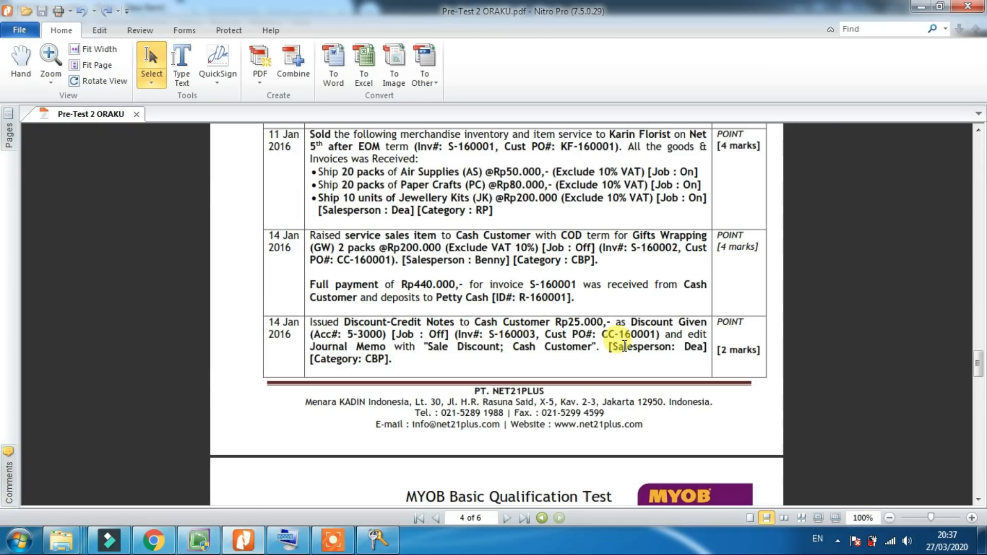
{"action": "left_click", "coordinate": [199, 540]}
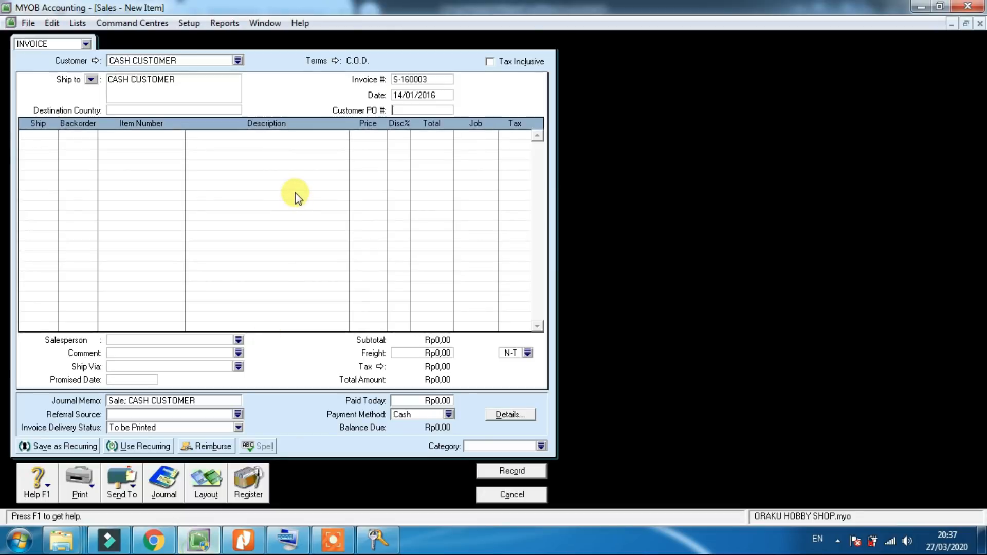
{"action": "type", "text": "CC-160001"}
{"action": "key", "text": "Tab"}
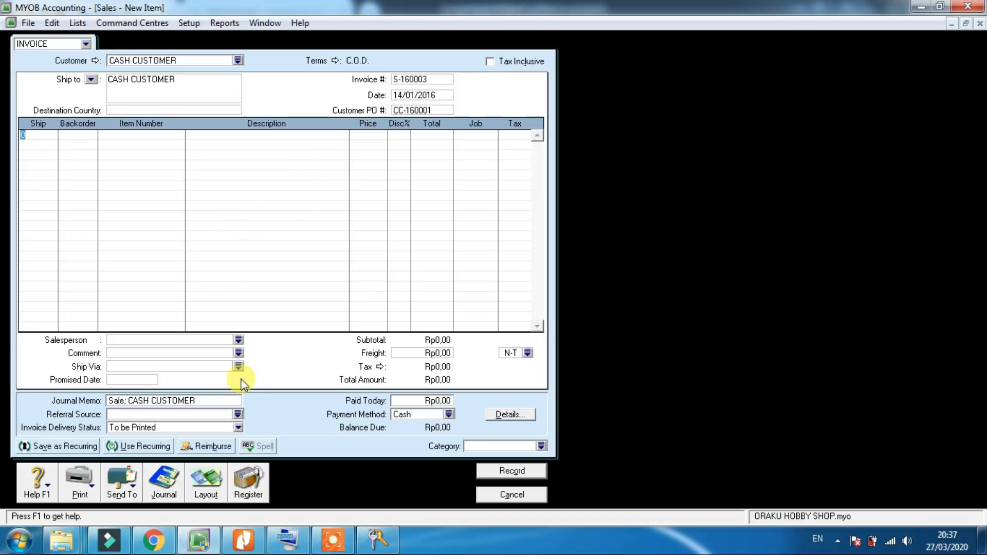
Switch the Cash Customer sale to the Service layout and describe its first line as Discount Given.
{"action": "left_click", "coordinate": [206, 480]}
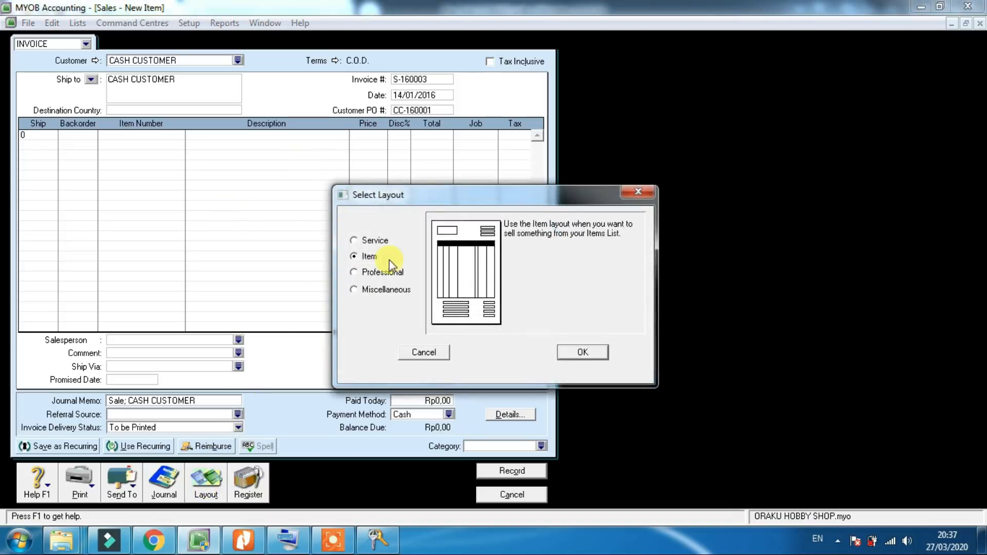
{"action": "left_click", "coordinate": [373, 243]}
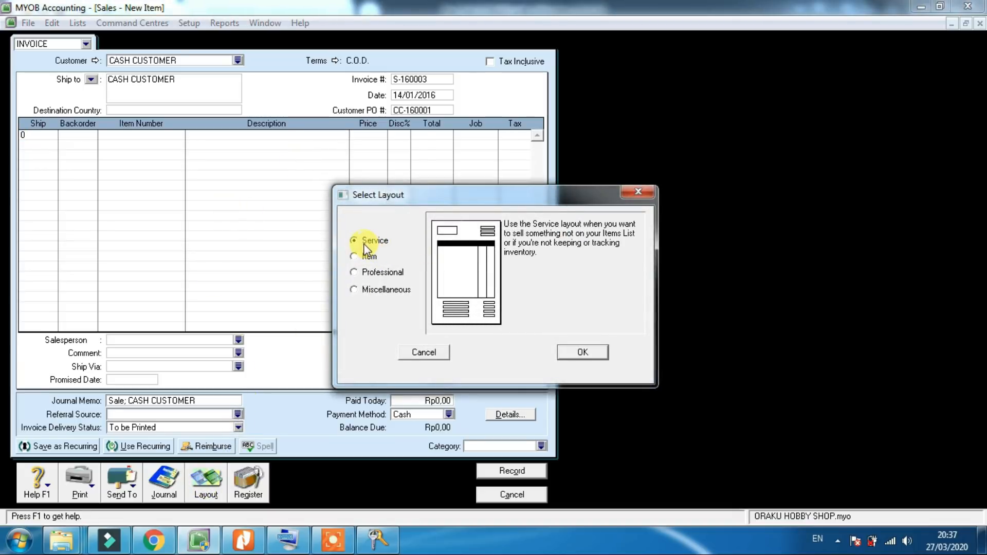
{"action": "left_click", "coordinate": [581, 352]}
{"action": "left_click", "coordinate": [78, 136]}
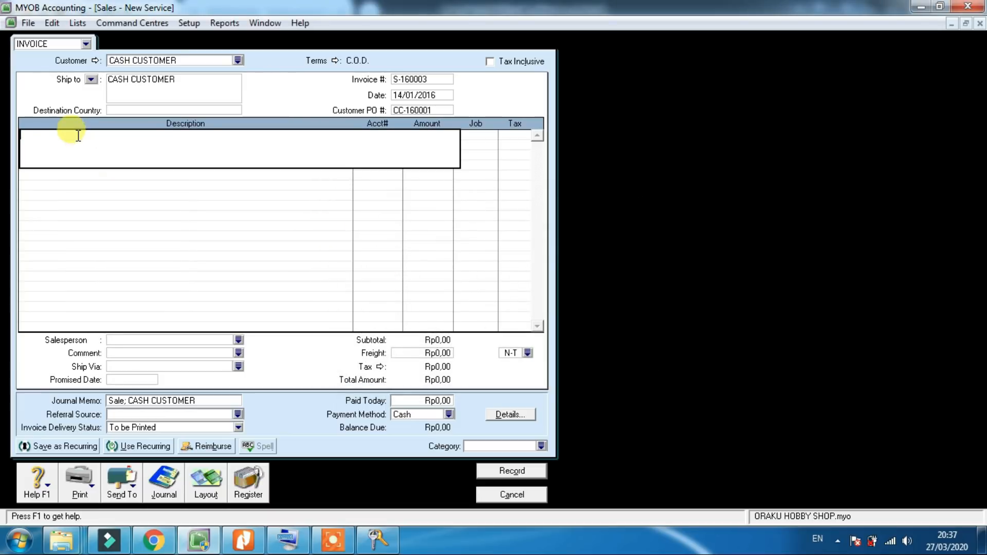
{"action": "type", "text": "Discount Given"}
{"action": "key", "text": "Tab"}
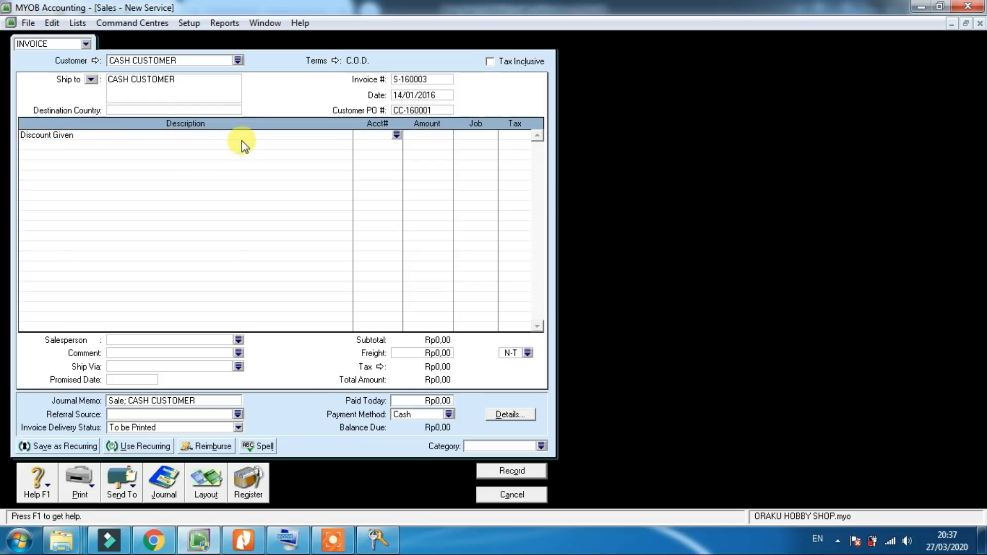
Allocate the Discount Given line to account 5-3000 Discounts Given, as specified in the PDF.
{"action": "left_click", "coordinate": [397, 134]}
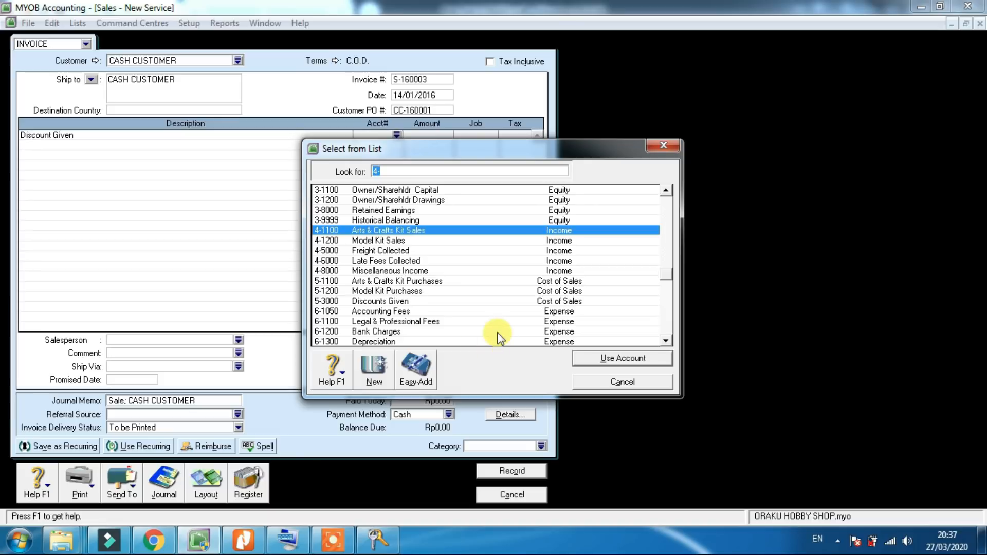
{"action": "left_click", "coordinate": [244, 540]}
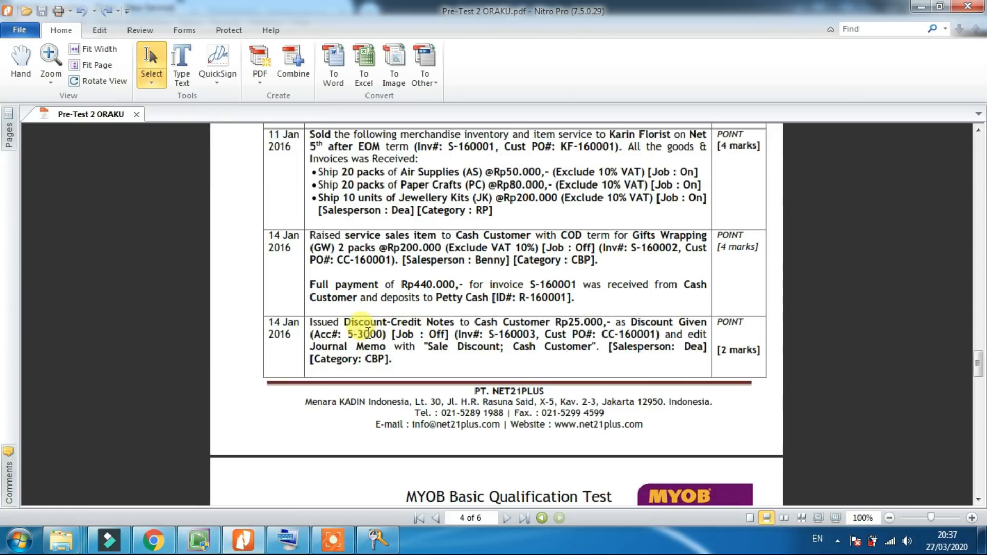
{"action": "left_click", "coordinate": [199, 540]}
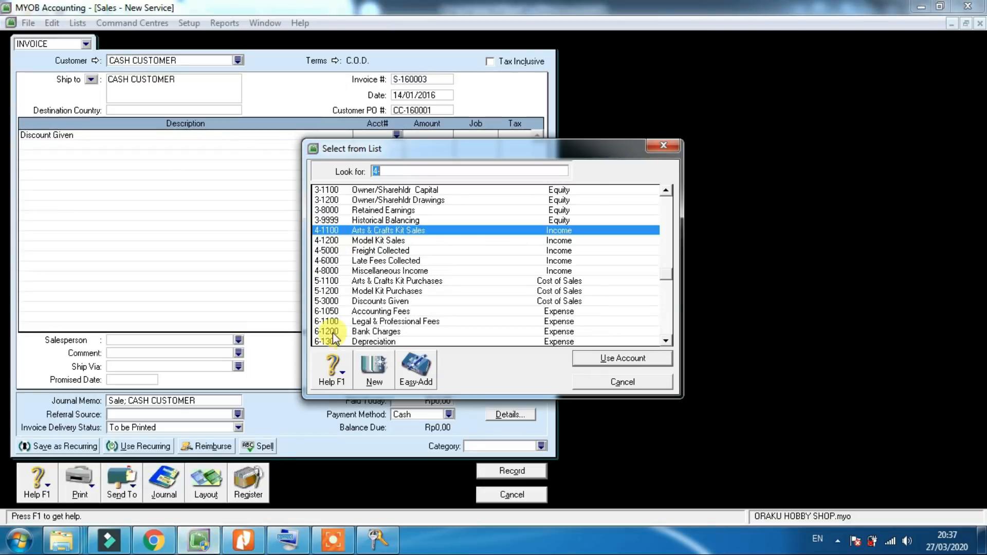
{"action": "double_click", "coordinate": [395, 302]}
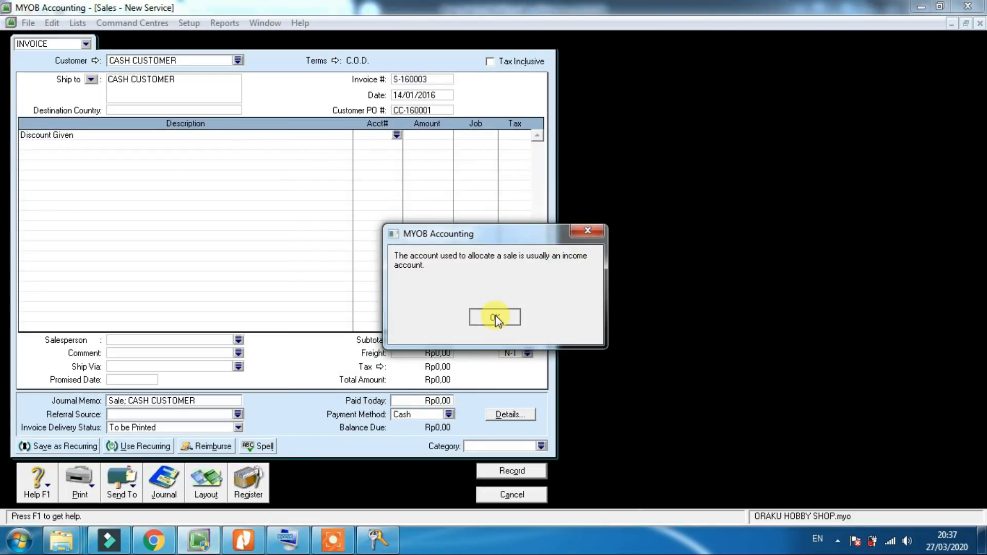
{"action": "left_click", "coordinate": [495, 319]}
Set the Discount Given line's amount to -25000 and its job to OFF, checking the job in the PDF.
{"action": "left_click", "coordinate": [431, 139]}
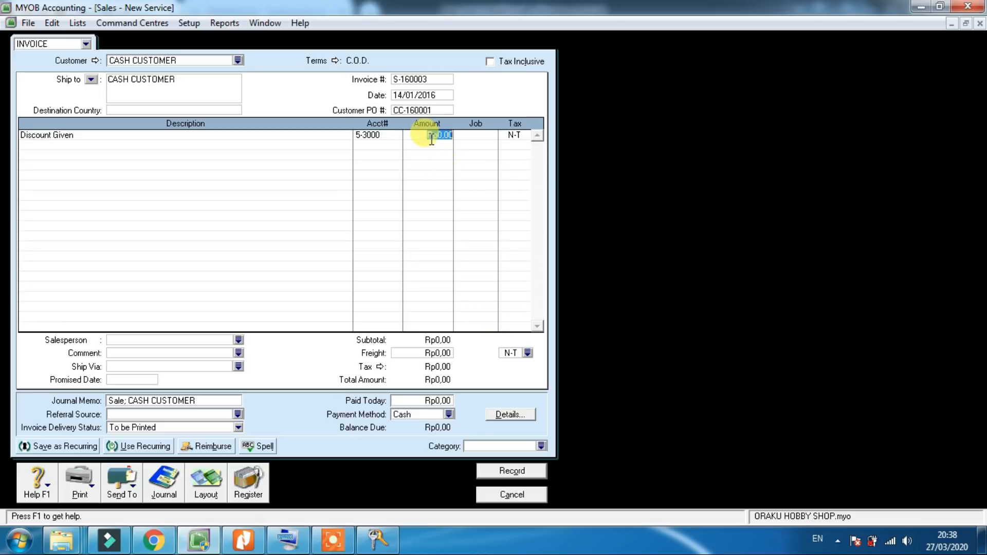
{"action": "key", "text": "BackSpace"}
{"action": "type", "text": "-25000"}
{"action": "key", "text": "Tab"}
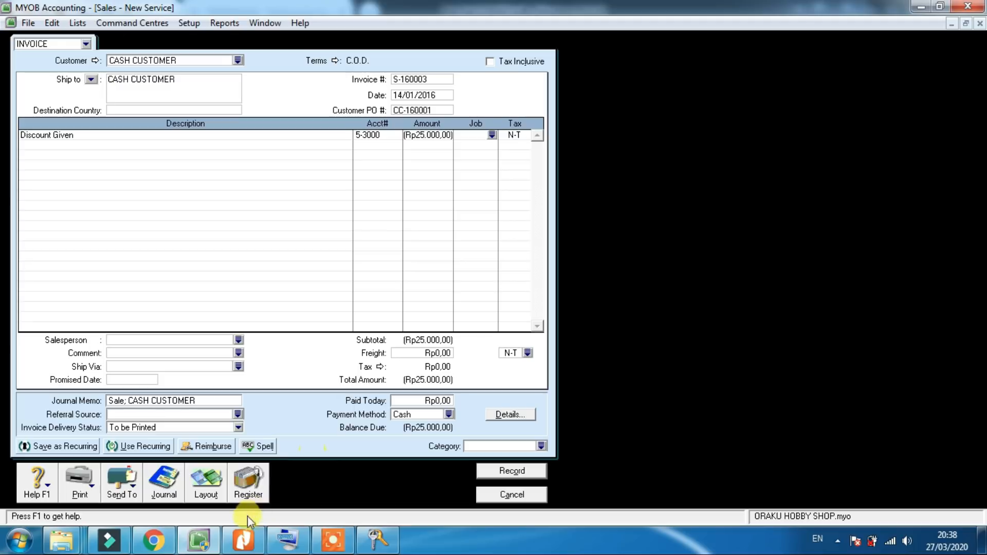
{"action": "left_click", "coordinate": [243, 544]}
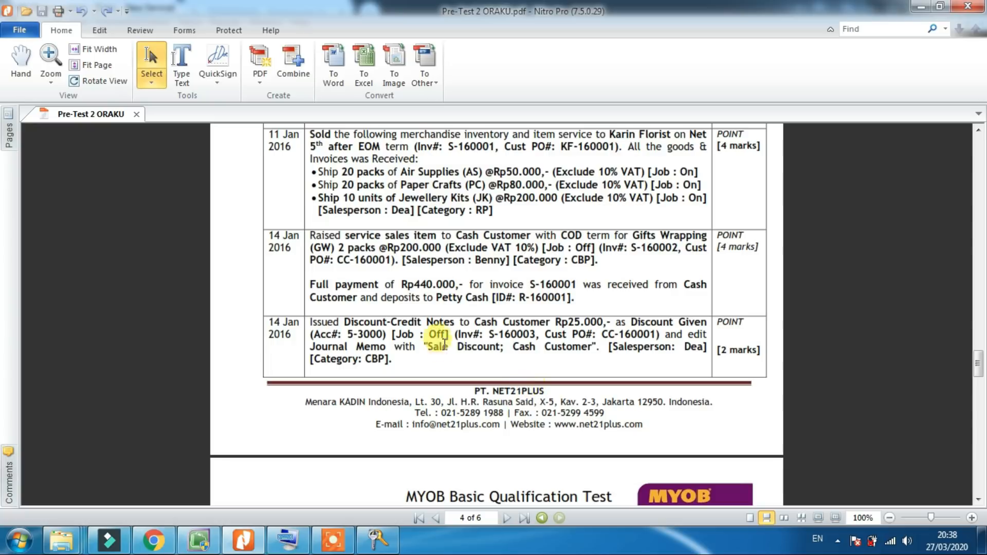
{"action": "left_click", "coordinate": [205, 546]}
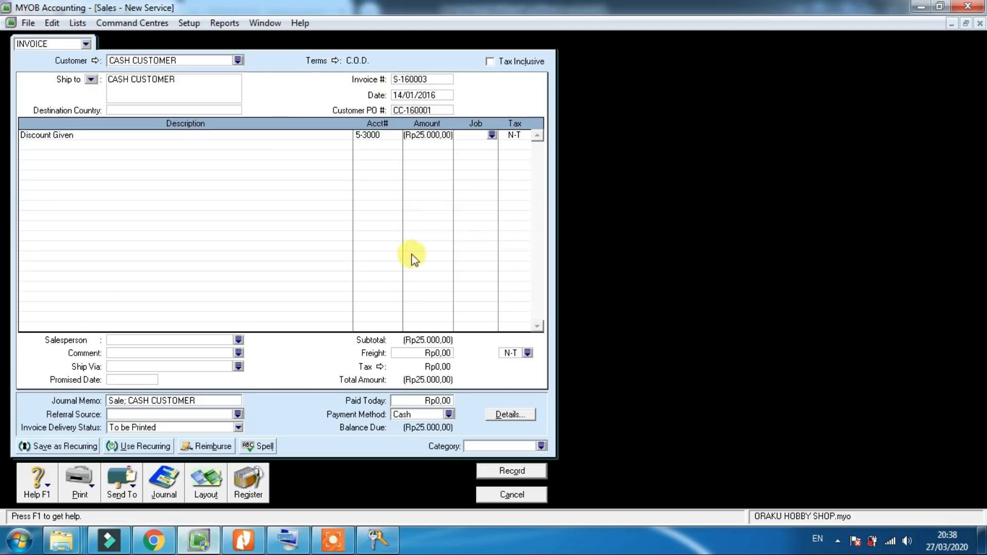
{"action": "type", "text": "OFF"}
Look up the salesperson for the credit note in the PDF and assign that employee to the sale.
{"action": "left_click", "coordinate": [243, 541]}
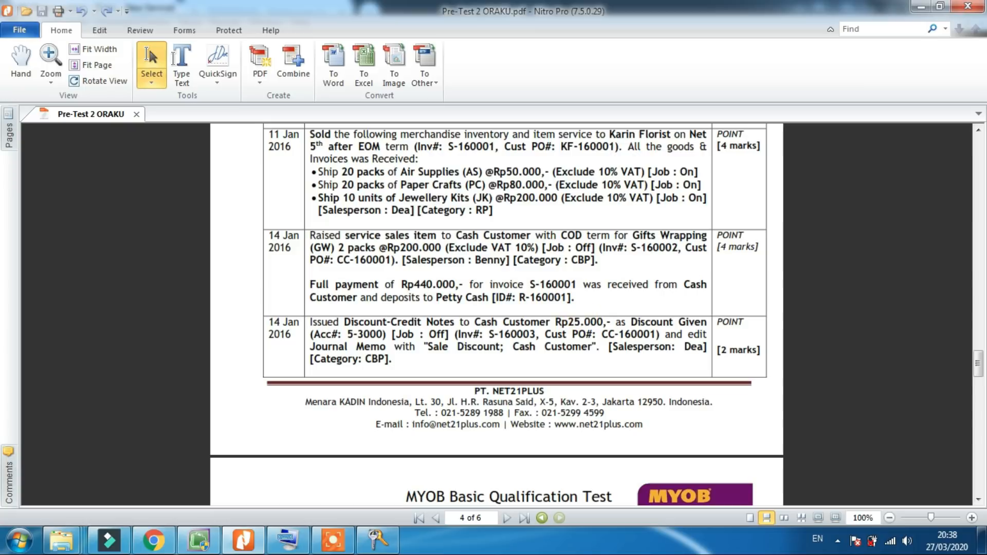
{"action": "mouse_move", "coordinate": [202, 548]}
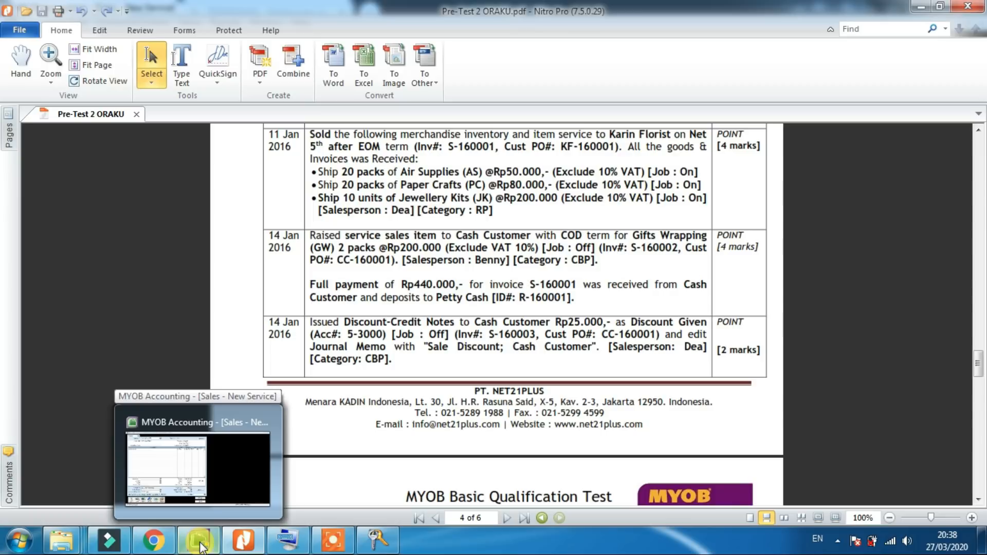
{"action": "left_click", "coordinate": [200, 546]}
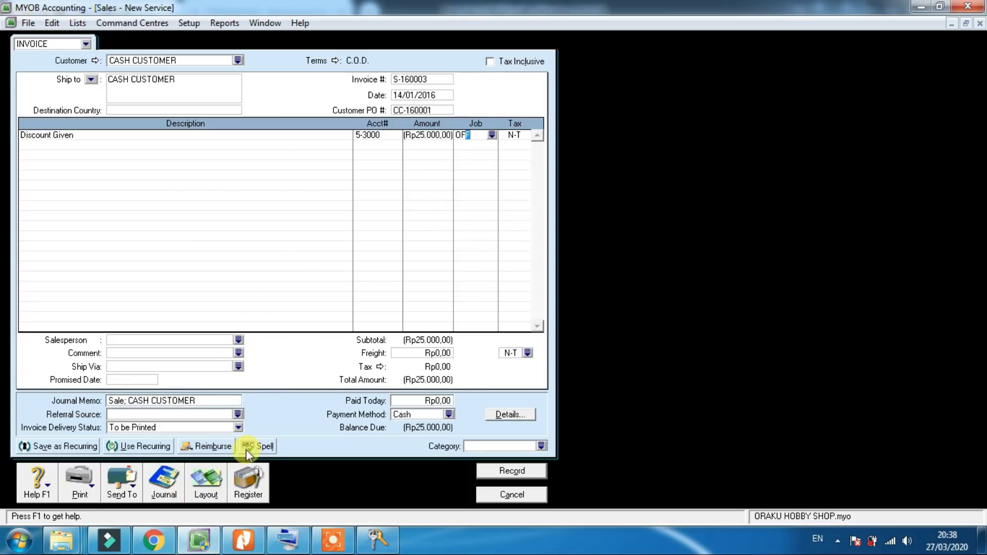
{"action": "left_click", "coordinate": [257, 544]}
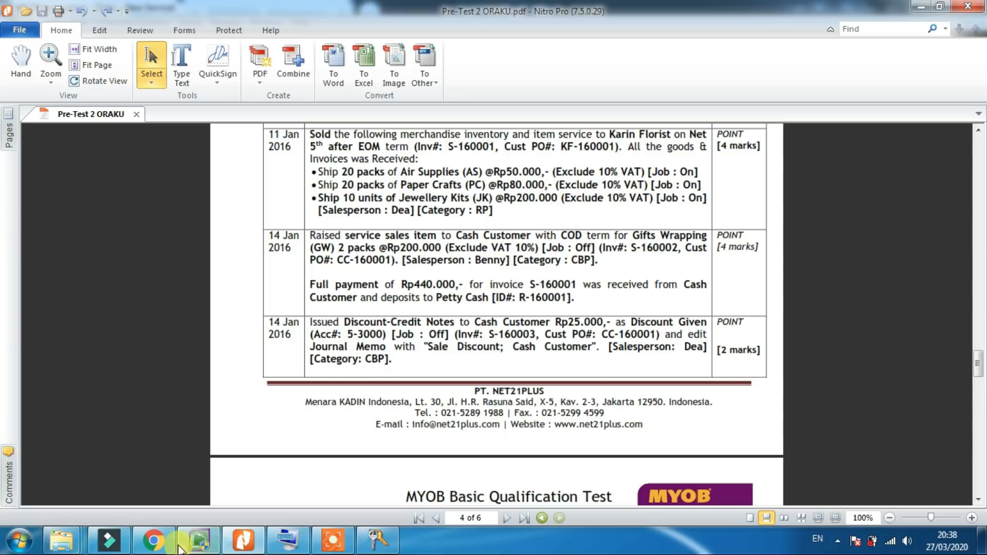
{"action": "left_click", "coordinate": [196, 543]}
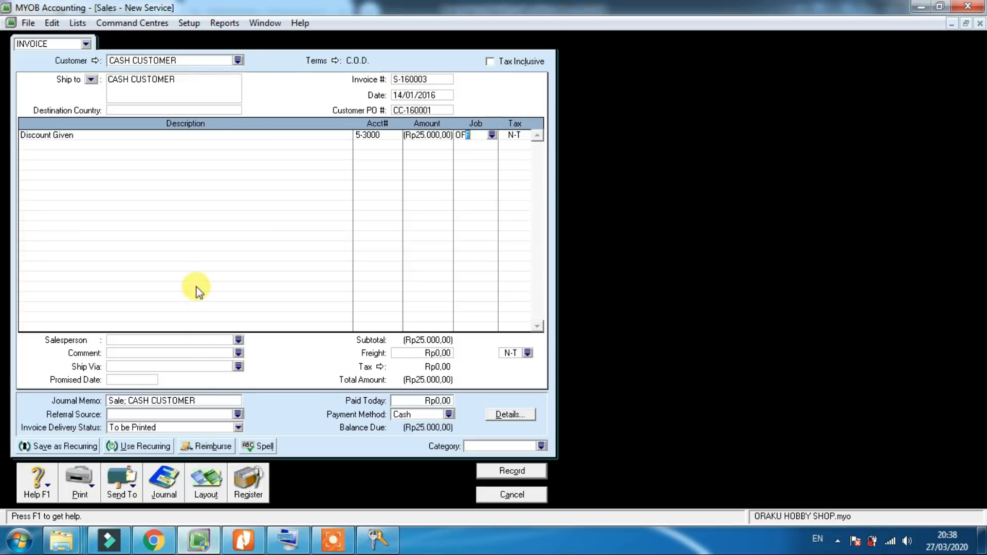
{"action": "left_click", "coordinate": [239, 340]}
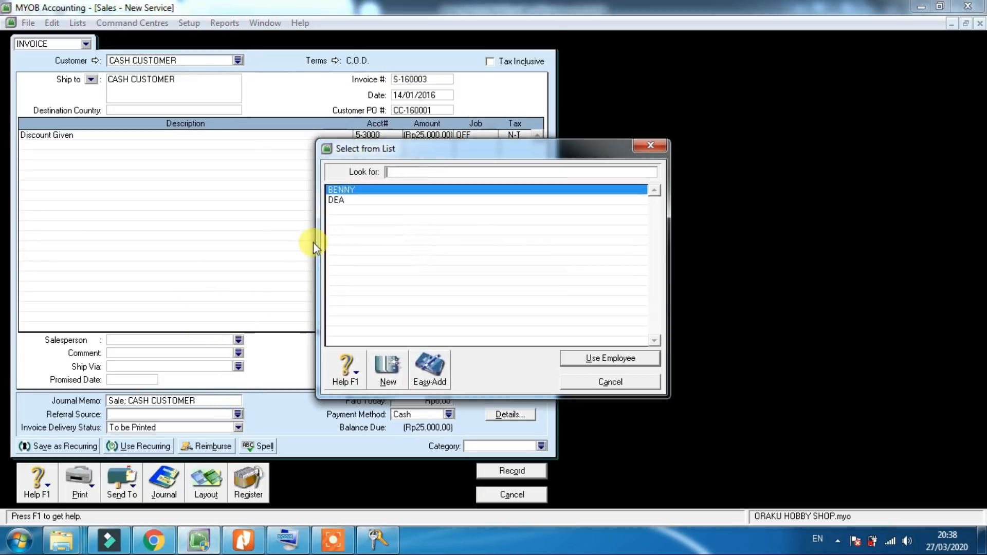
{"action": "double_click", "coordinate": [336, 200]}
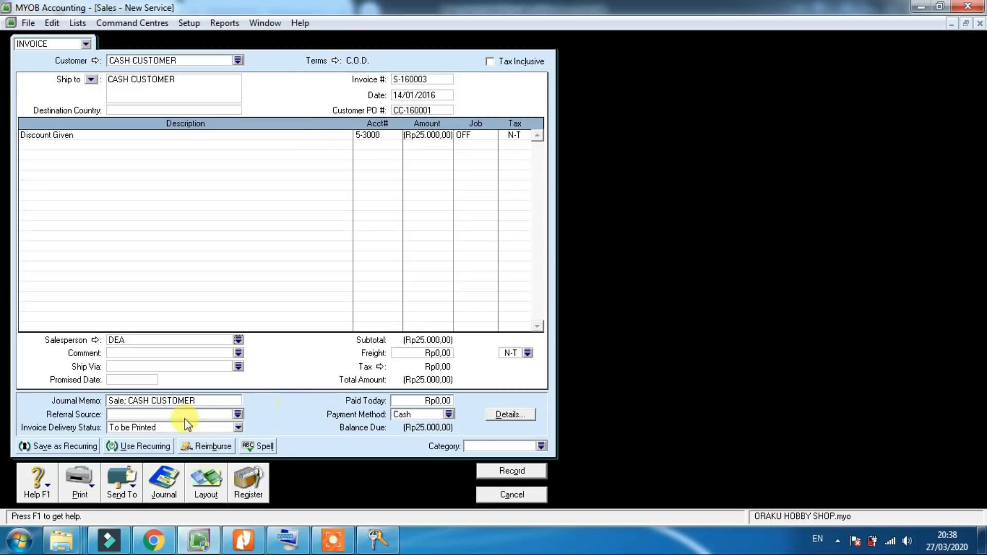
Change the sale's journal memo to "Sale Discount; CASH CUSTOMER".
{"action": "left_click", "coordinate": [124, 401]}
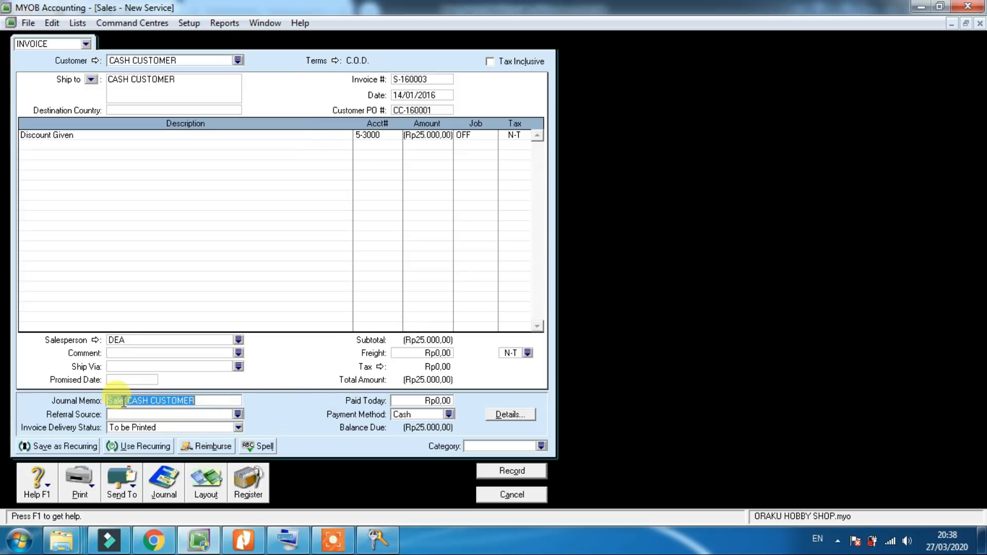
{"action": "left_click", "coordinate": [124, 401]}
{"action": "type", "text": "Disc"}
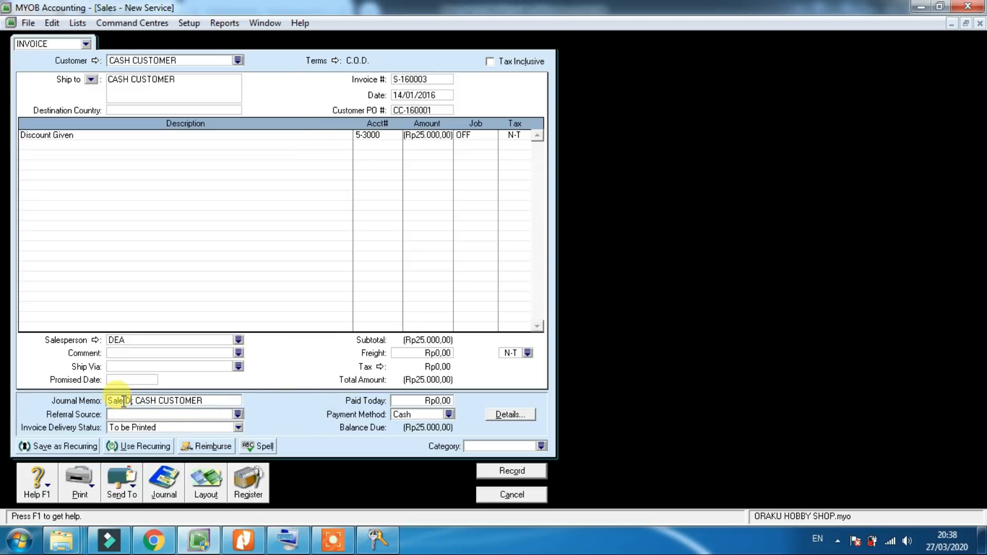
{"action": "type", "text": "ount"}
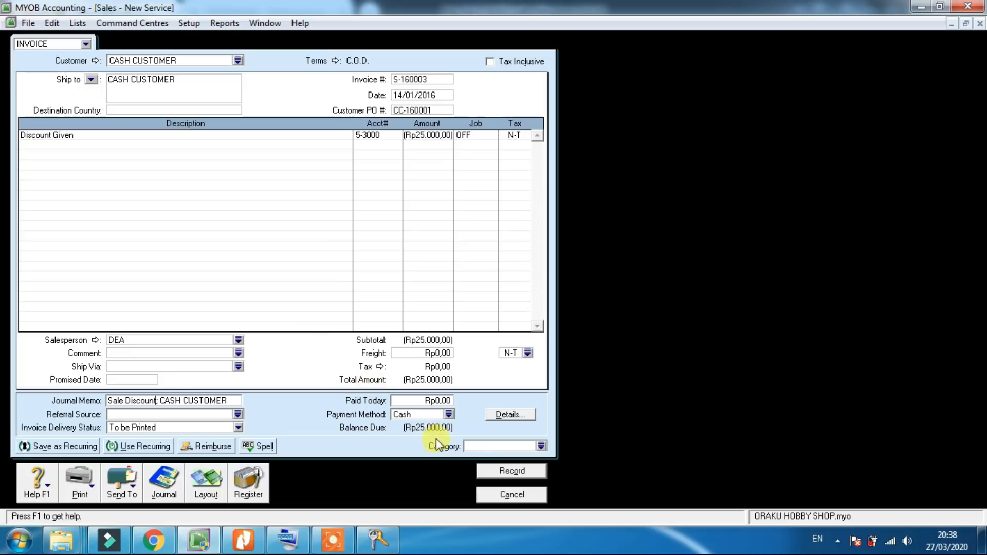
Set the category of the credit note sale to CBP.
{"action": "left_click", "coordinate": [471, 446]}
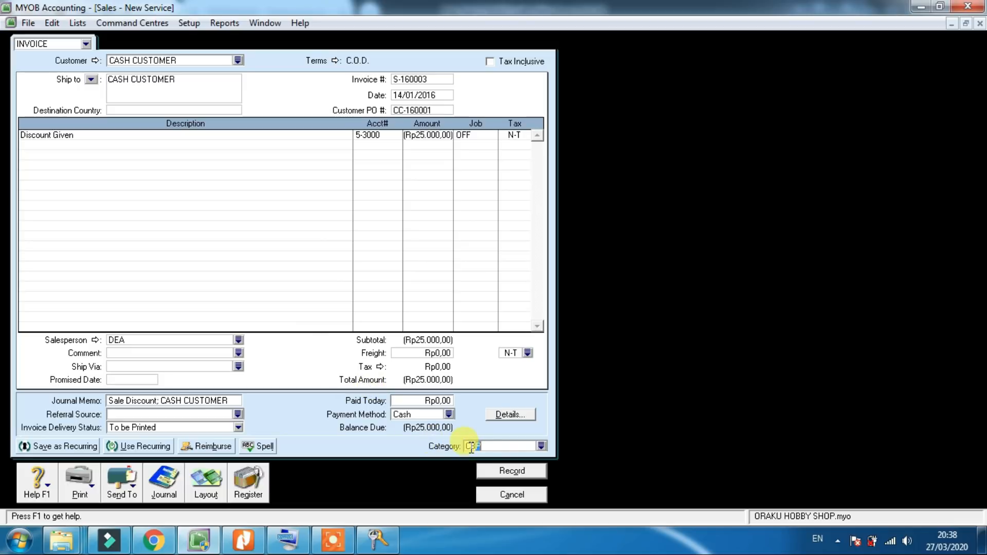
{"action": "type", "text": "CB"}
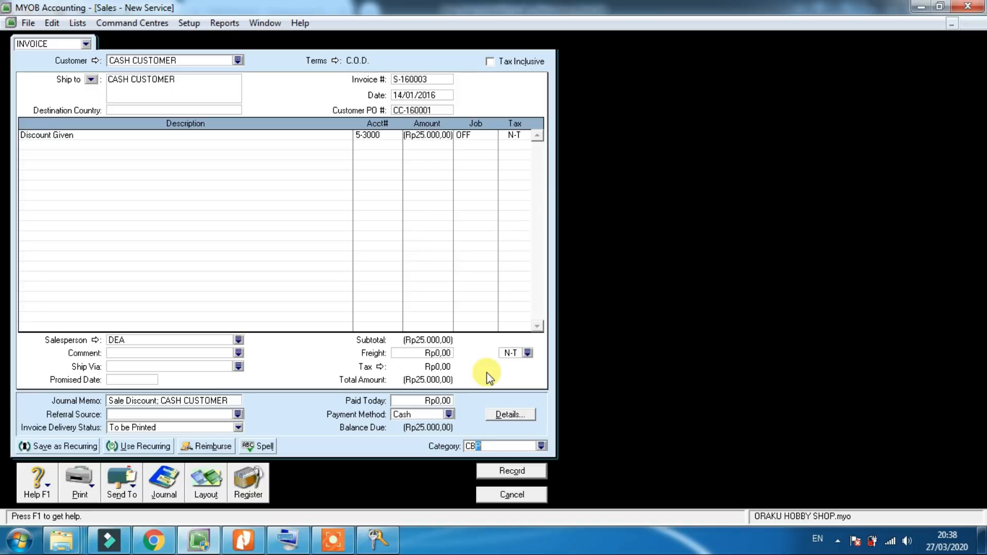
{"action": "type", "text": " r"}
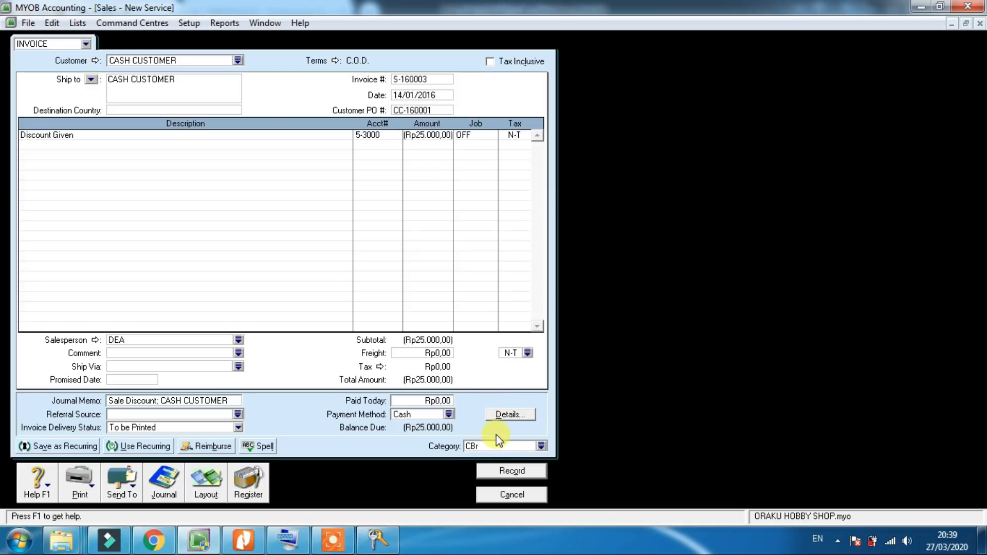
{"action": "type", "text": "p"}
{"action": "key", "text": "Tab"}
Review the credit note's transaction recap, record the sale and close the sales entry window.
{"action": "key", "text": "ctrl+r"}
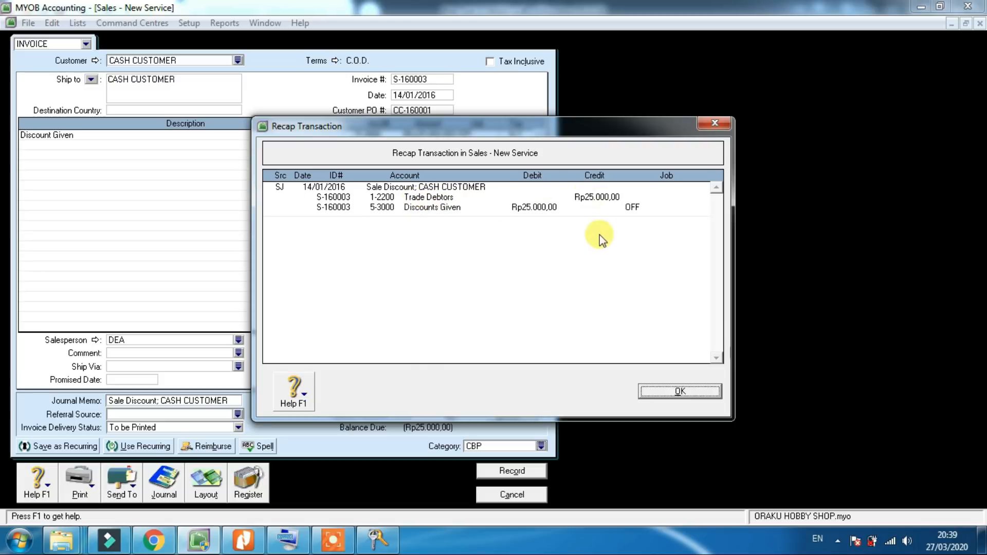
{"action": "left_click", "coordinate": [675, 391]}
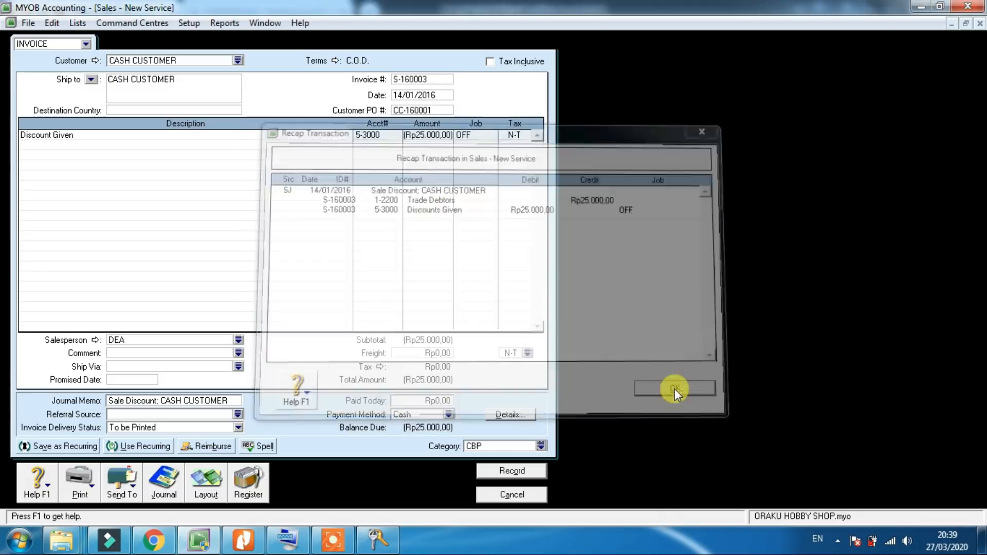
{"action": "left_click", "coordinate": [502, 471]}
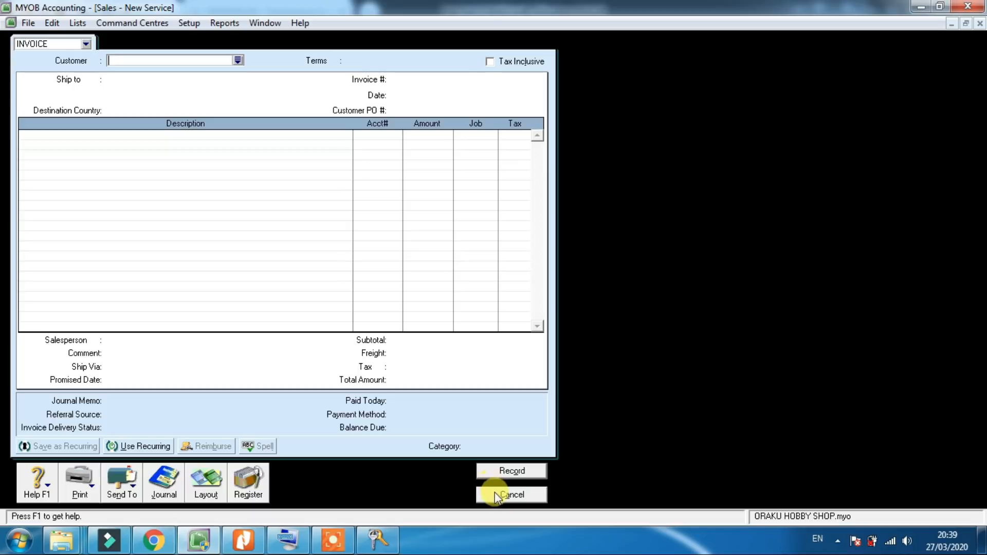
{"action": "left_click", "coordinate": [494, 494]}
Read the refund instruction that follows the 14 Jan credit note in the PDF.
{"action": "left_click", "coordinate": [243, 540]}
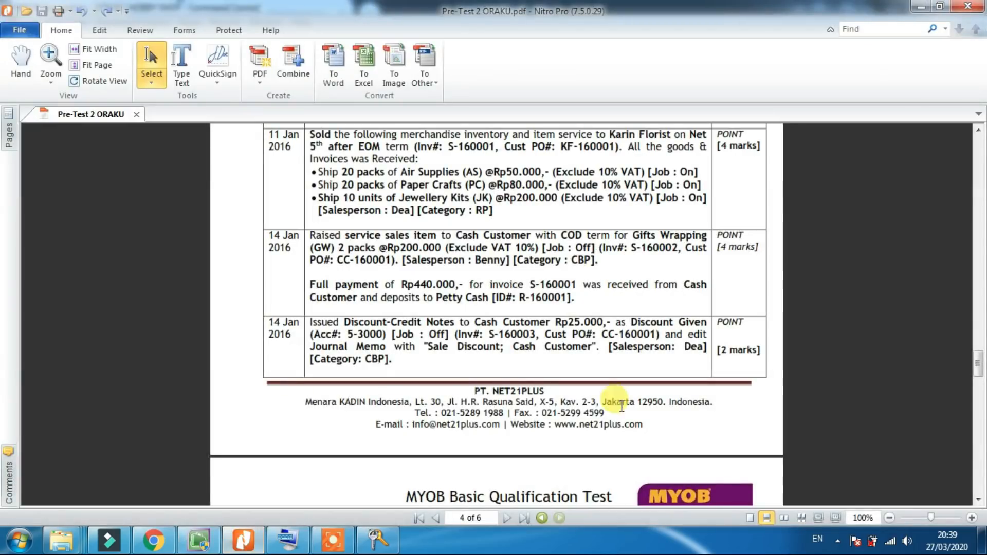
{"action": "left_click", "coordinate": [978, 499]}
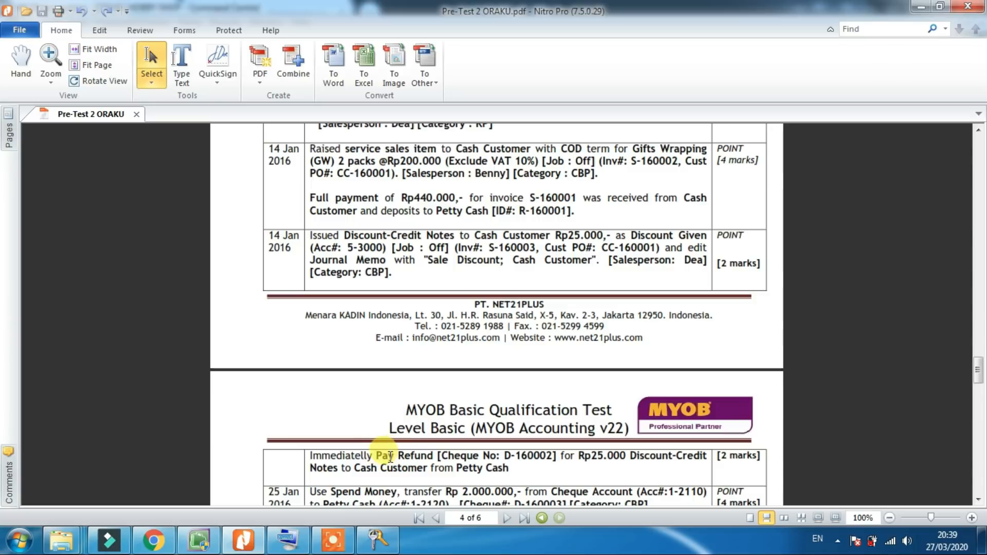
{"action": "left_click", "coordinate": [203, 543]}
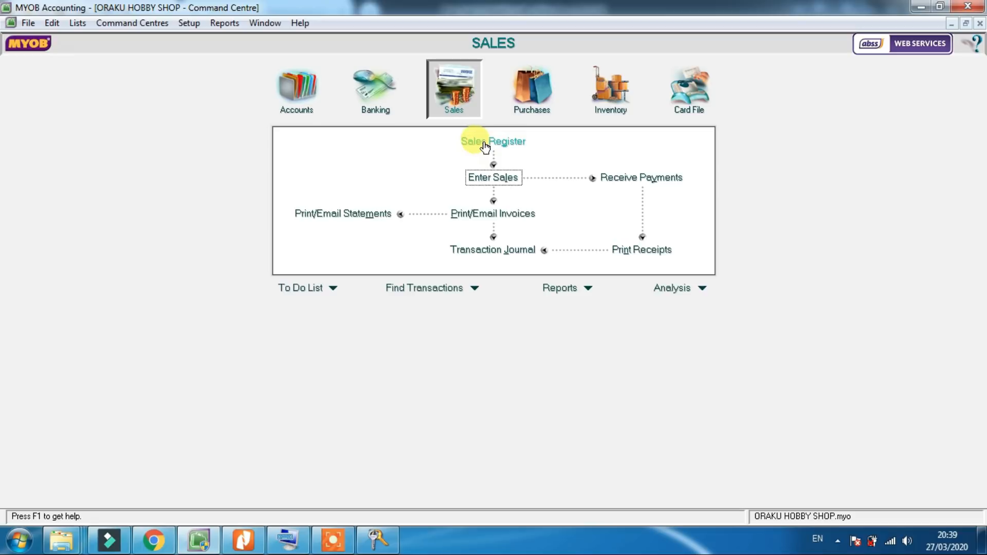
Start a refund for the S-160003 credit from the Sales Register's returns and credits, and check its cheque details in the PDF.
{"action": "left_click", "coordinate": [486, 144]}
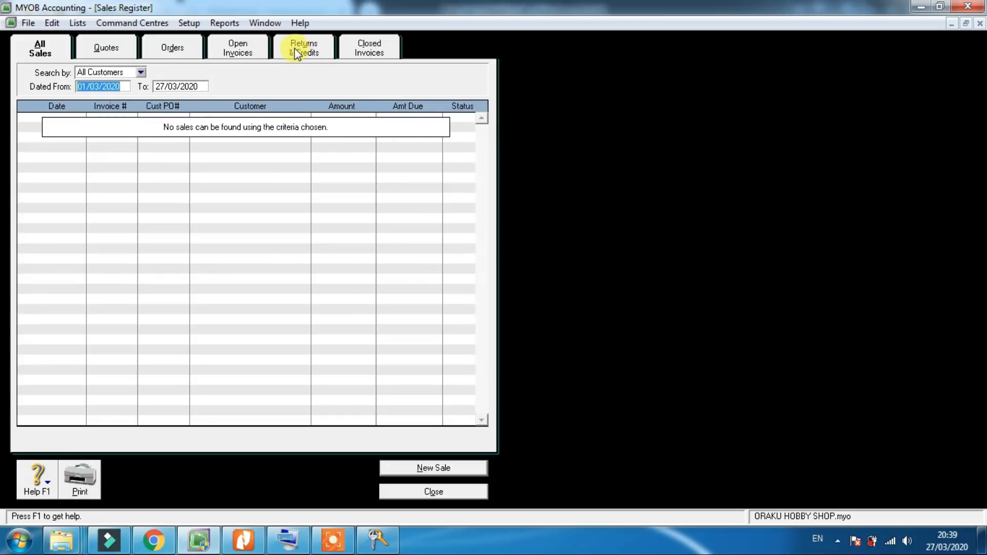
{"action": "left_click", "coordinate": [297, 53]}
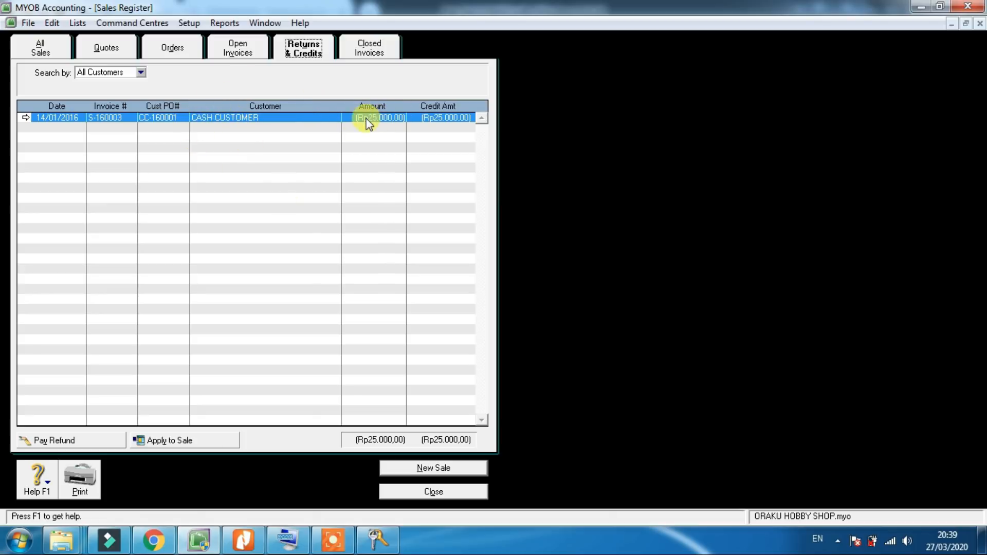
{"action": "left_click", "coordinate": [73, 439]}
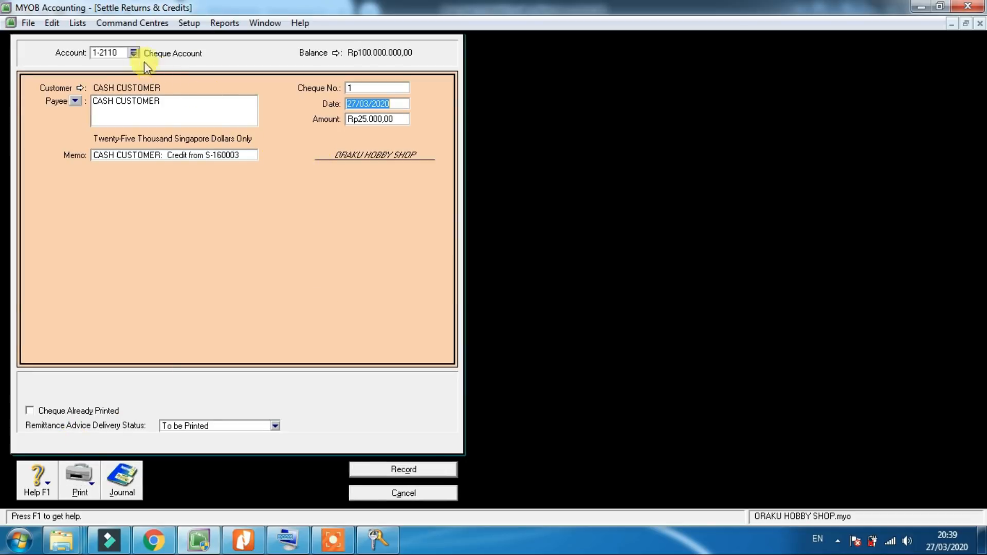
{"action": "left_click", "coordinate": [243, 540]}
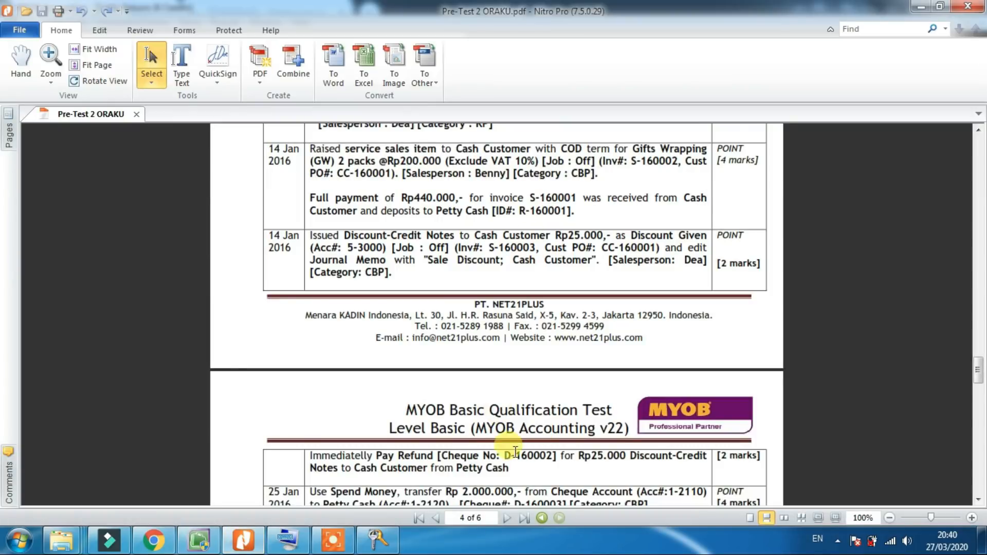
Back in MYOB Accounting, set the refund's paying account to 1-2120 Petty Cash.
{"action": "left_click", "coordinate": [196, 541]}
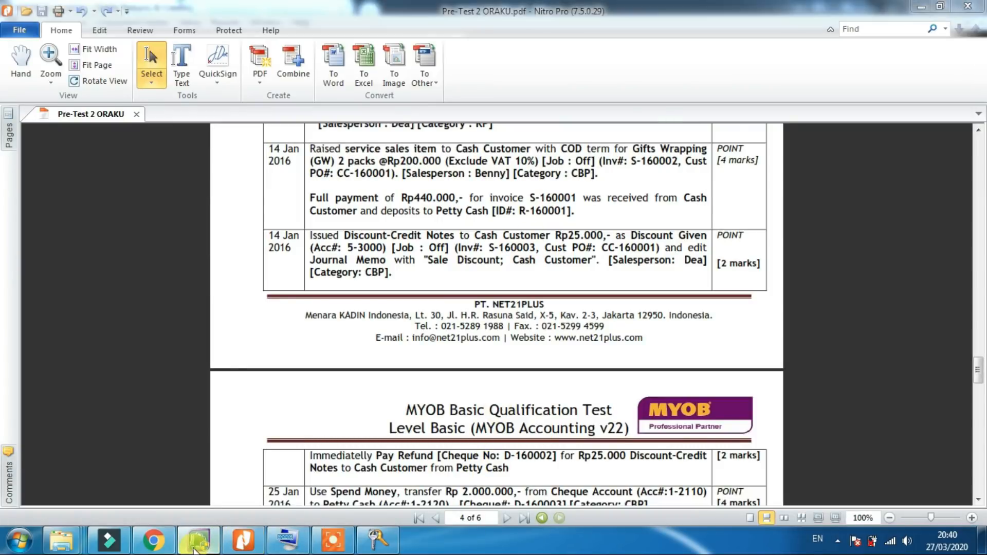
{"action": "left_click", "coordinate": [133, 53]}
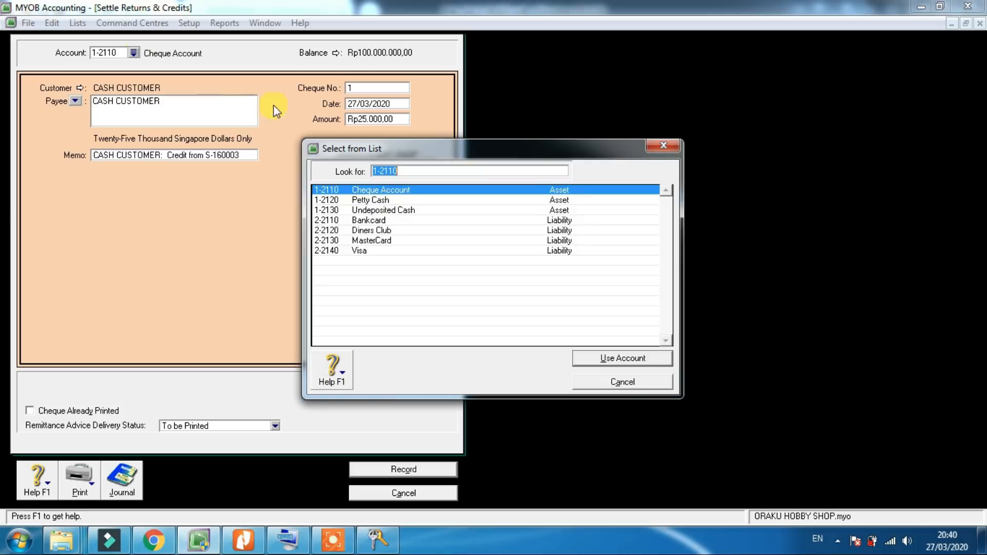
{"action": "left_click", "coordinate": [360, 201]}
{"action": "double_click", "coordinate": [361, 202]}
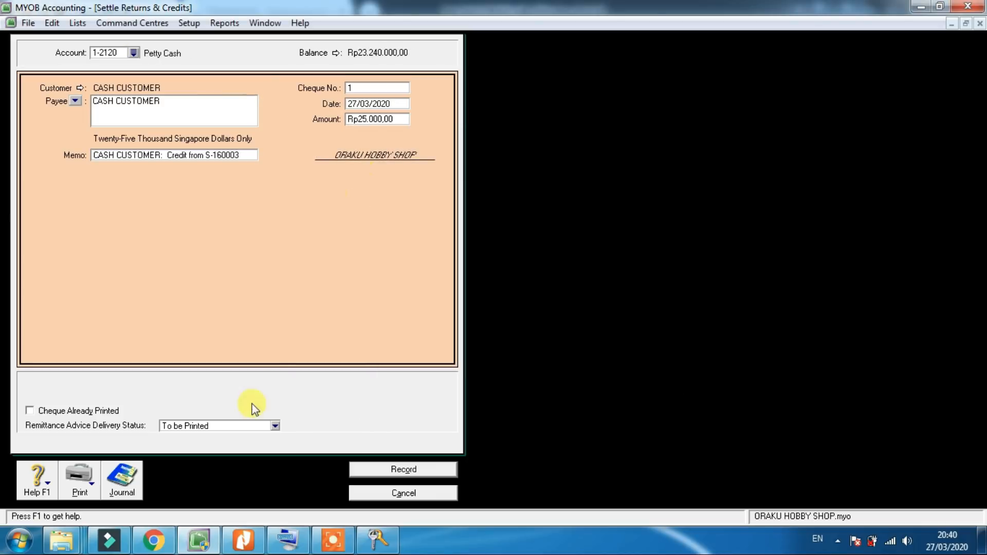
Check the refund details in the PDF, then set the cheque number to D-160002 and the date to 14/01/2016.
{"action": "left_click", "coordinate": [246, 546]}
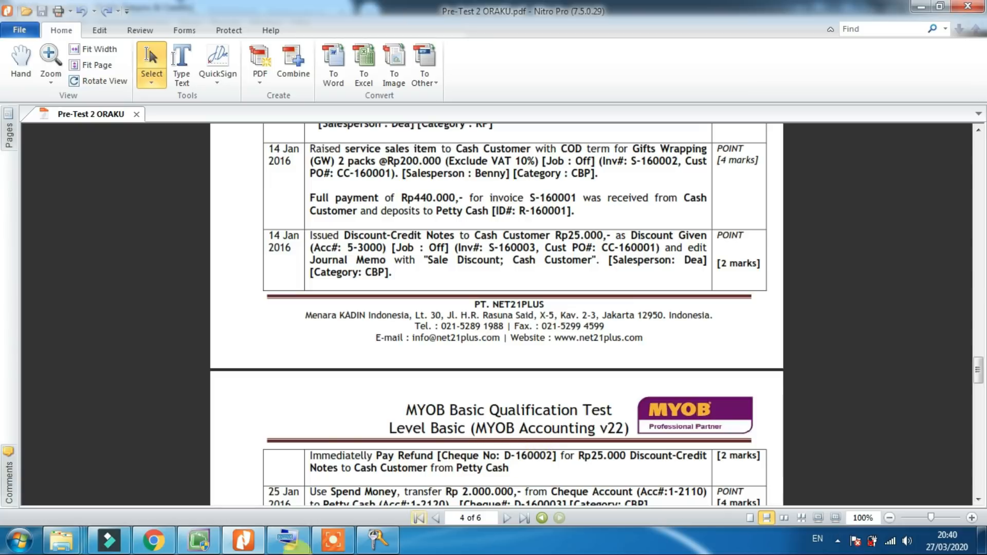
{"action": "left_click", "coordinate": [200, 544]}
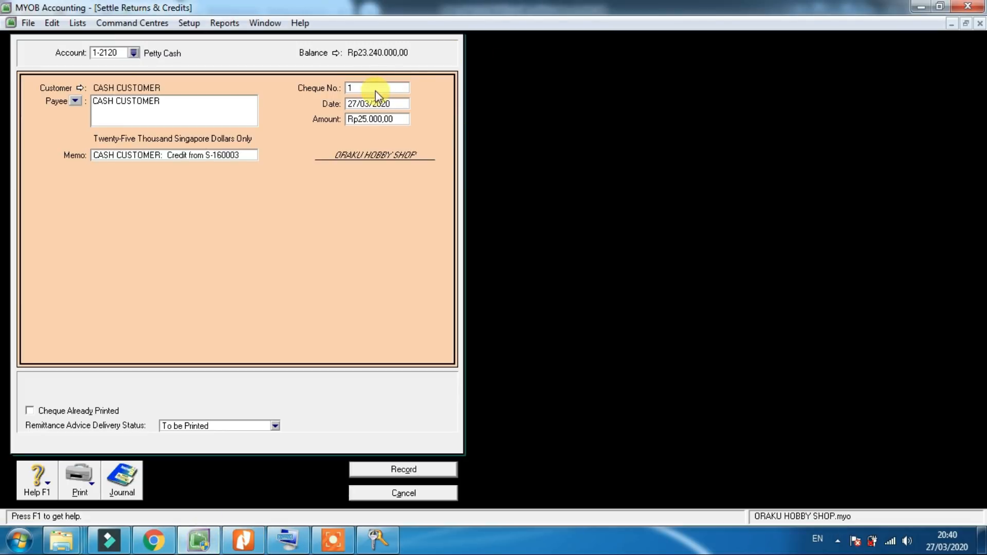
{"action": "type", "text": "d-160002"}
{"action": "left_click", "coordinate": [393, 103]}
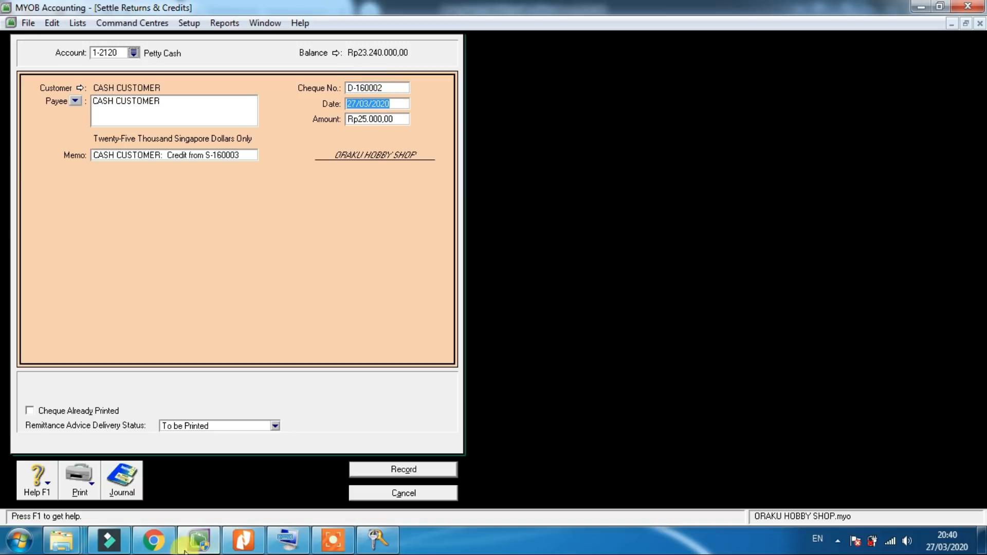
{"action": "left_click", "coordinate": [243, 539]}
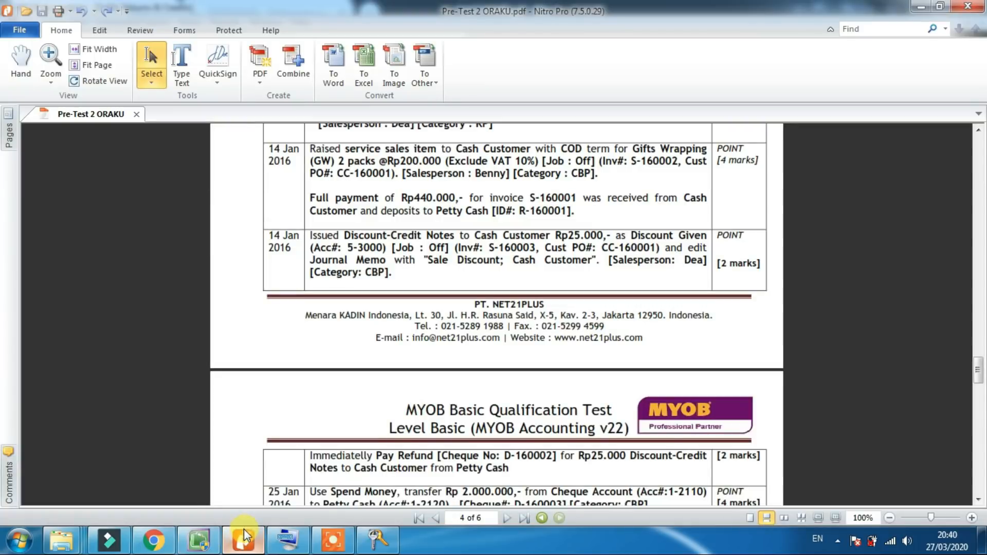
{"action": "left_click", "coordinate": [199, 540]}
{"action": "type", "text": "14/01/20"}
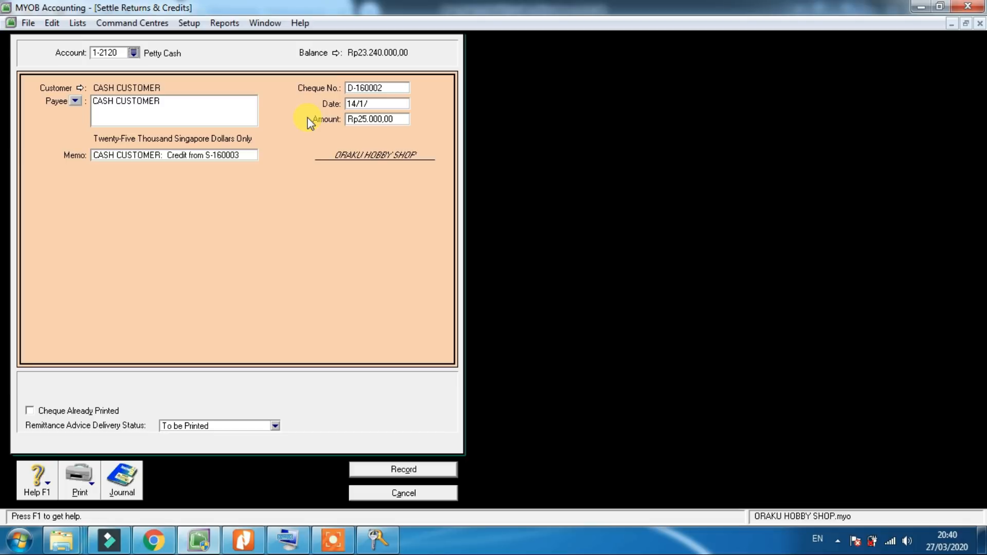
{"action": "type", "text": "16"}
{"action": "key", "text": "Tab"}
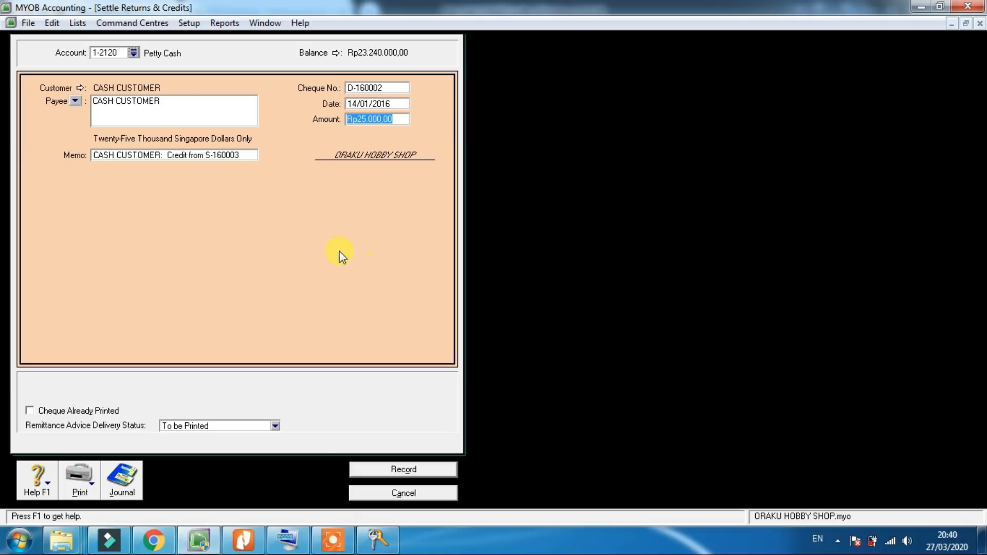
Review the refund's transaction recap against the PDF, record the refund and close the Sales Register.
{"action": "left_click", "coordinate": [393, 473]}
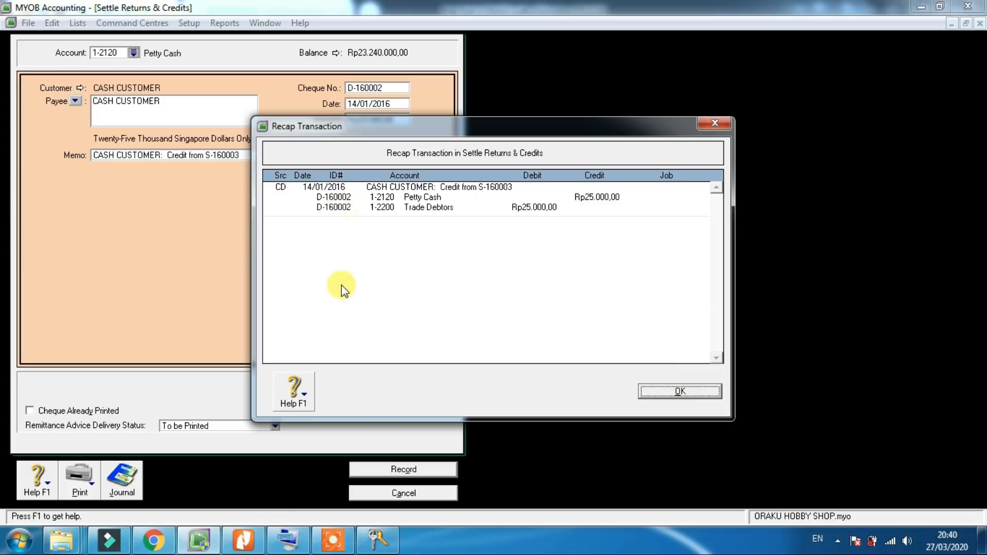
{"action": "left_click", "coordinate": [254, 548]}
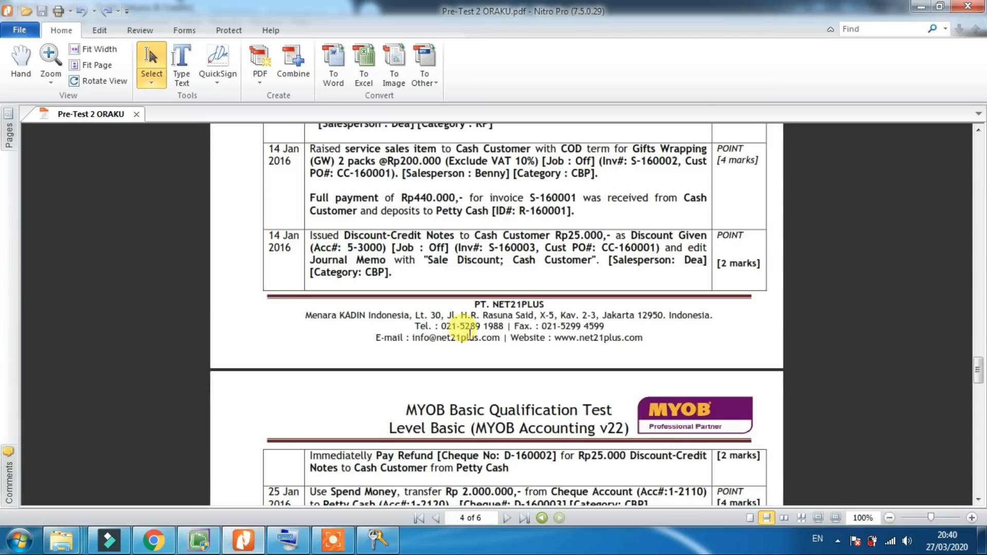
{"action": "left_click", "coordinate": [199, 540]}
{"action": "left_click", "coordinate": [657, 394]}
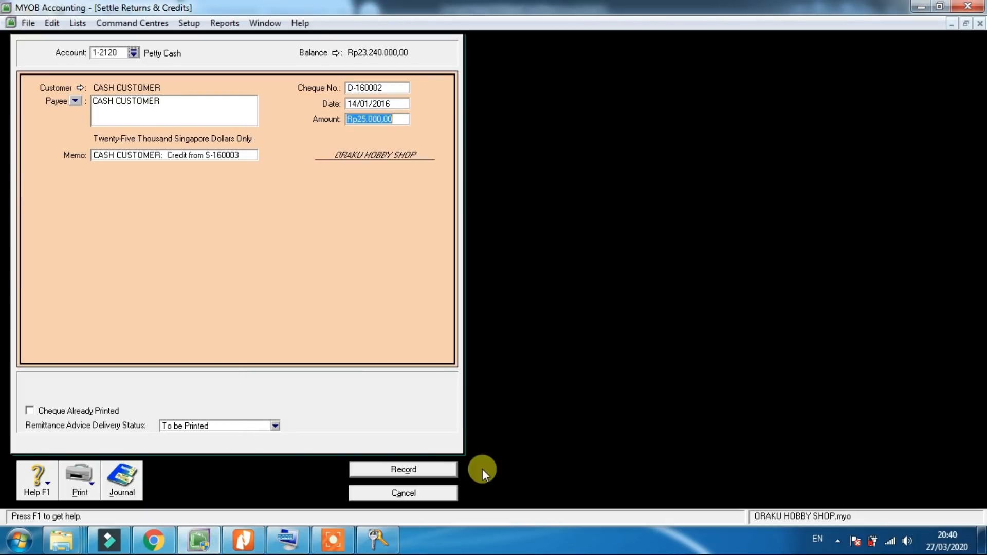
{"action": "left_click", "coordinate": [445, 470]}
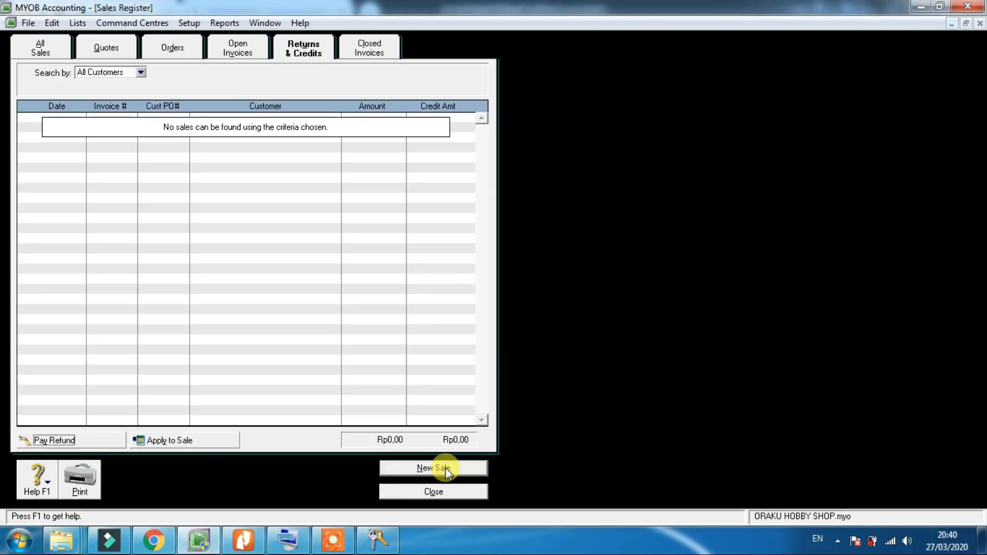
{"action": "left_click", "coordinate": [425, 496]}
Read the 25 Jan transfer instruction in the PDF and open a new Spend Money entry in MYOB's Banking command centre.
{"action": "left_click", "coordinate": [243, 540]}
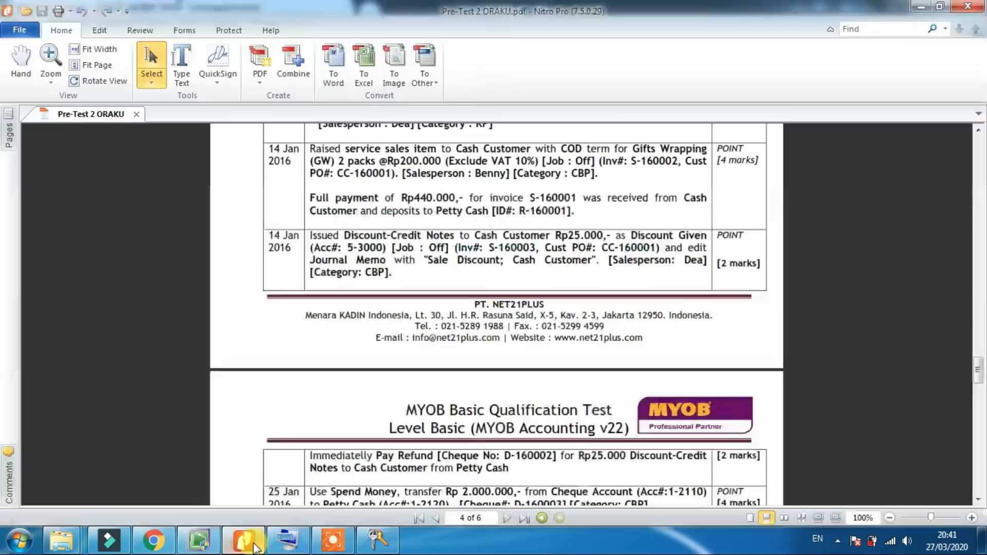
{"action": "left_click", "coordinate": [978, 499]}
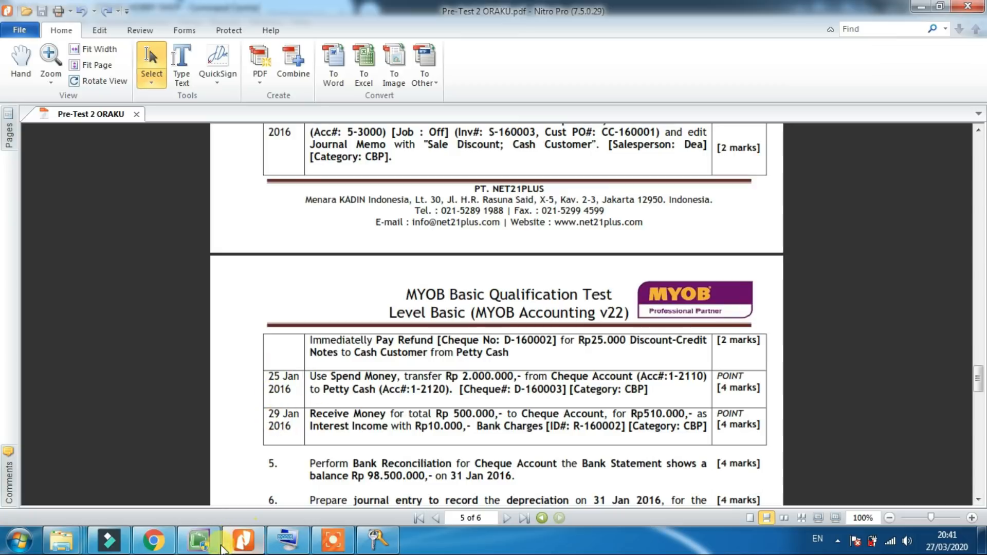
{"action": "mouse_move", "coordinate": [198, 540]}
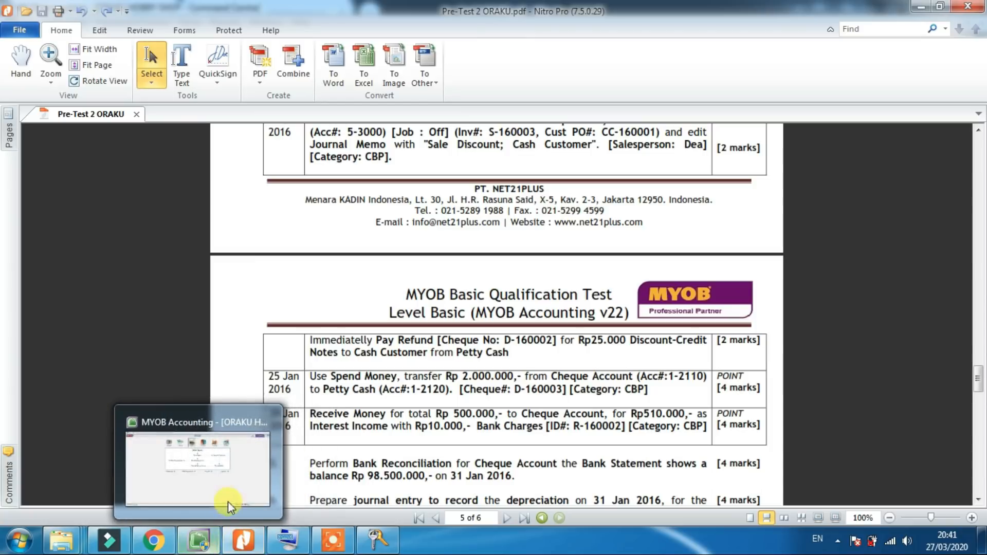
{"action": "left_click", "coordinate": [200, 544]}
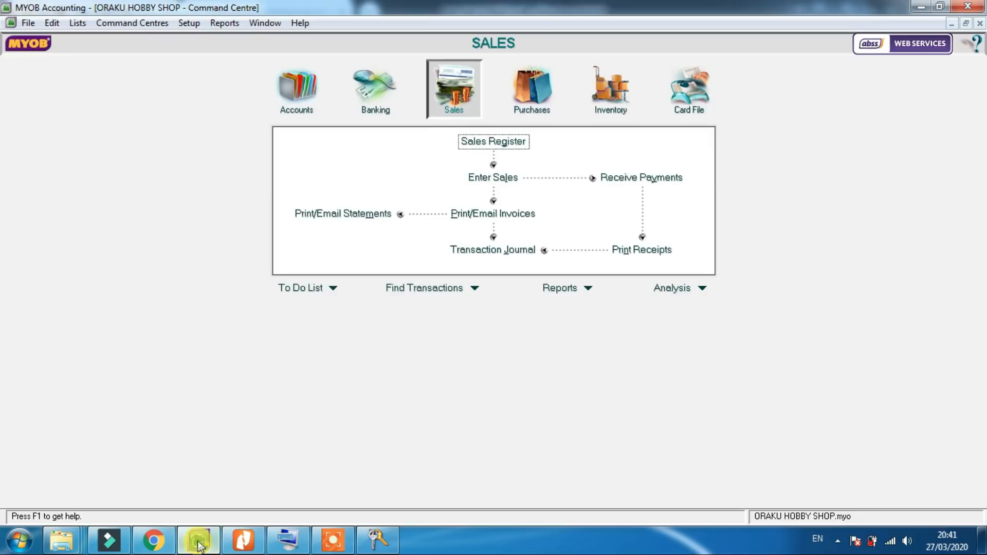
{"action": "left_click", "coordinate": [376, 92]}
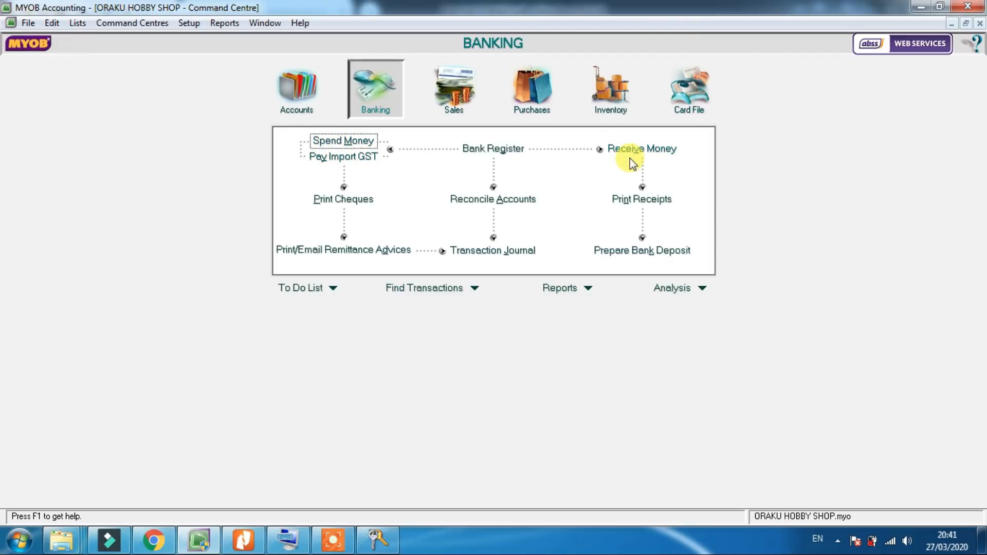
{"action": "left_click", "coordinate": [243, 540]}
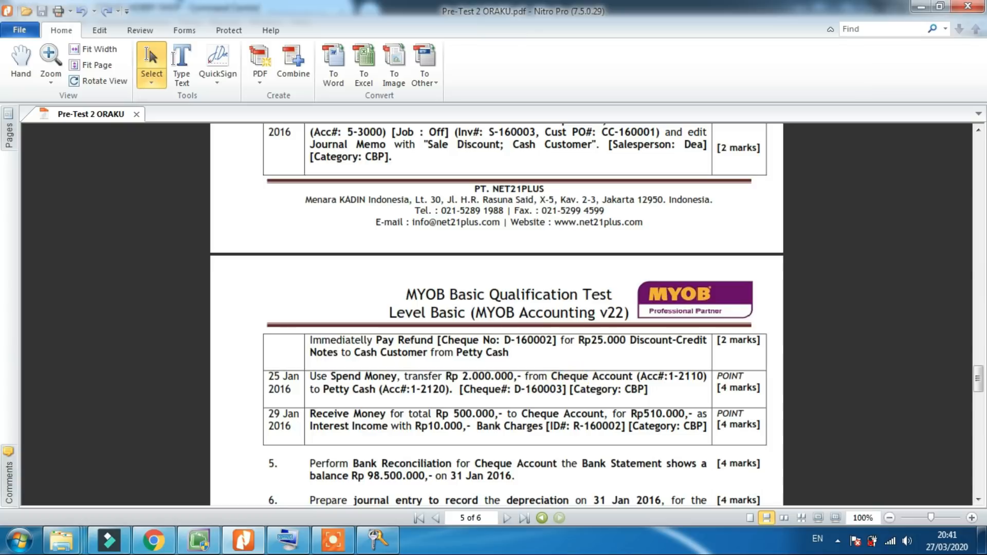
{"action": "left_click", "coordinate": [200, 548]}
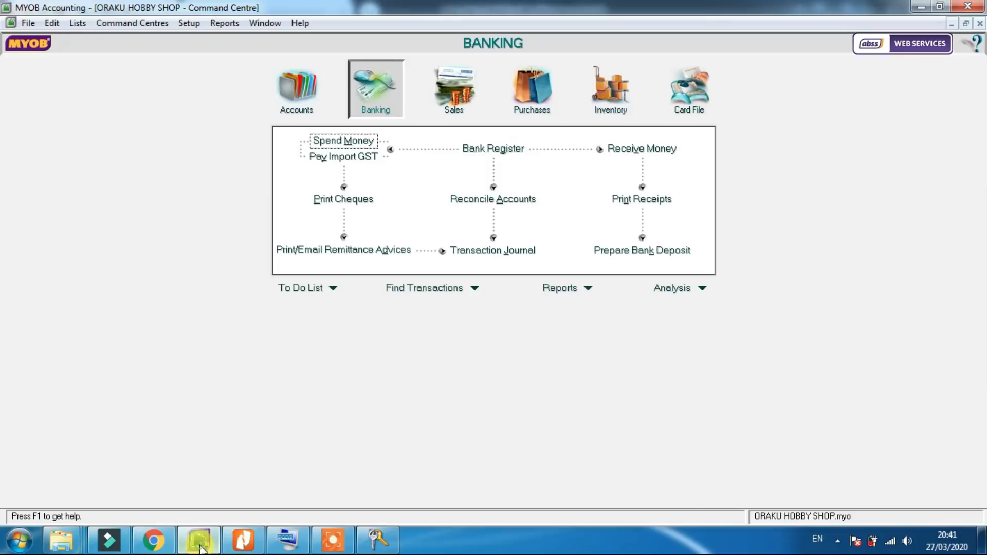
{"action": "left_click", "coordinate": [344, 141]}
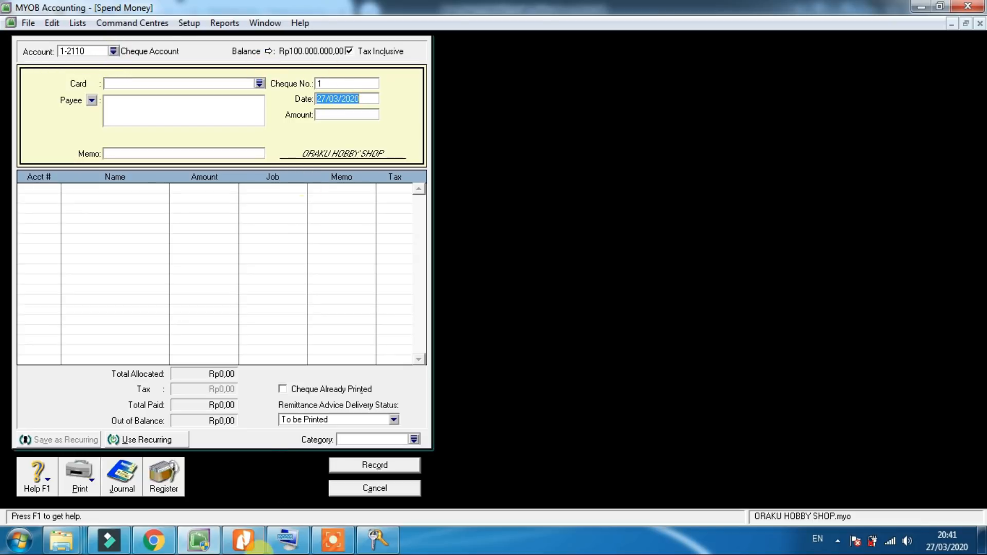
Check the transfer's cheque number in the PDF and enter D-160003 on the Spend Money cheque.
{"action": "left_click", "coordinate": [264, 535]}
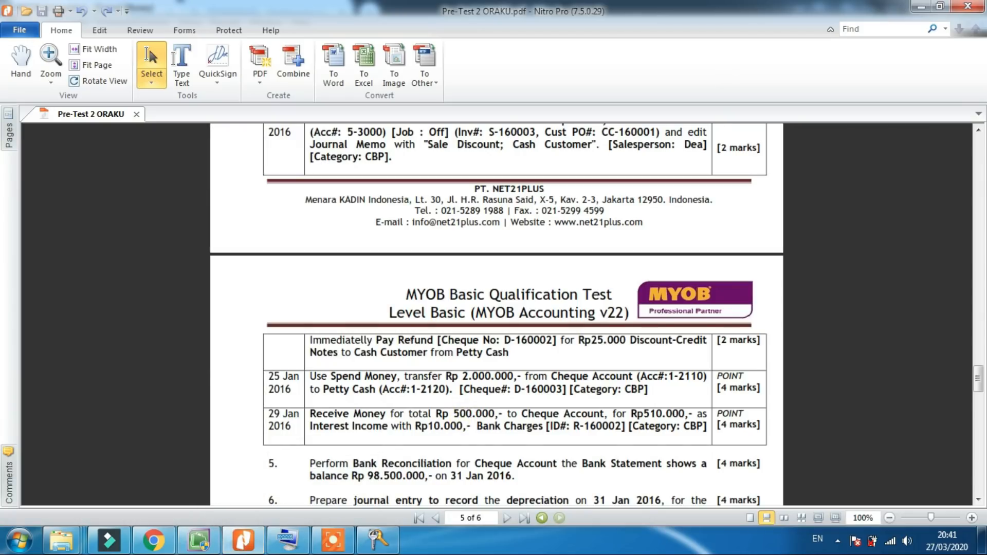
{"action": "left_click", "coordinate": [245, 547]}
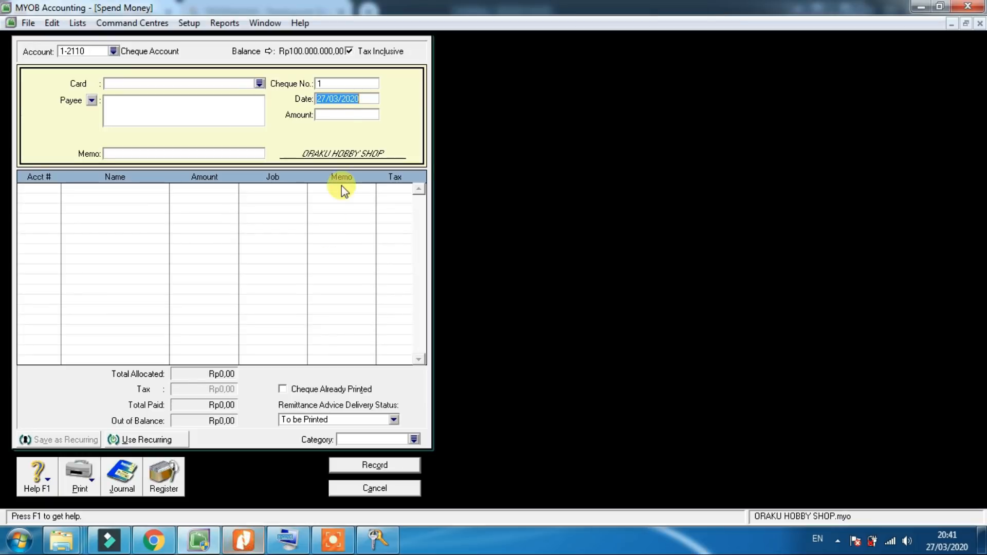
{"action": "left_click", "coordinate": [333, 84]}
{"action": "type", "text": "D-160003"}
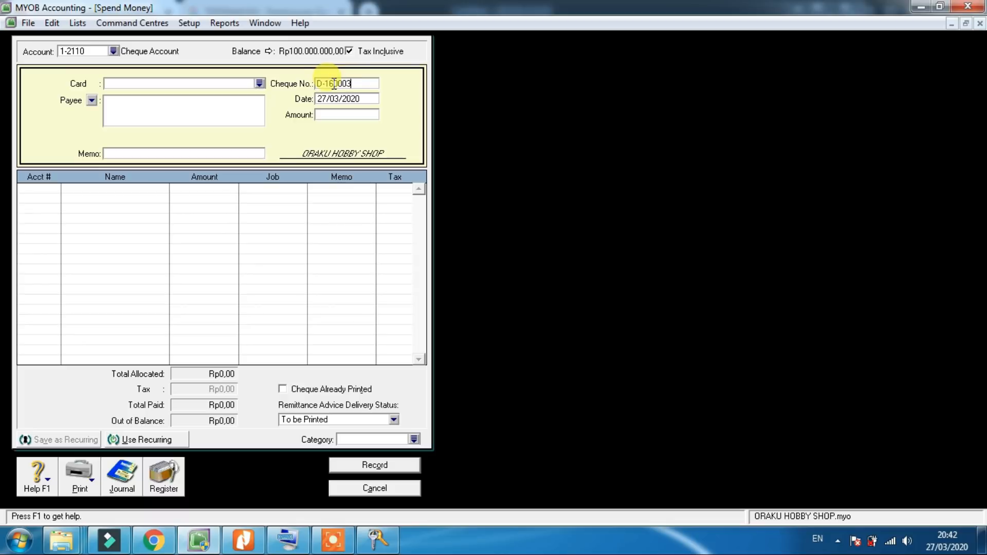
{"action": "key", "text": "Tab"}
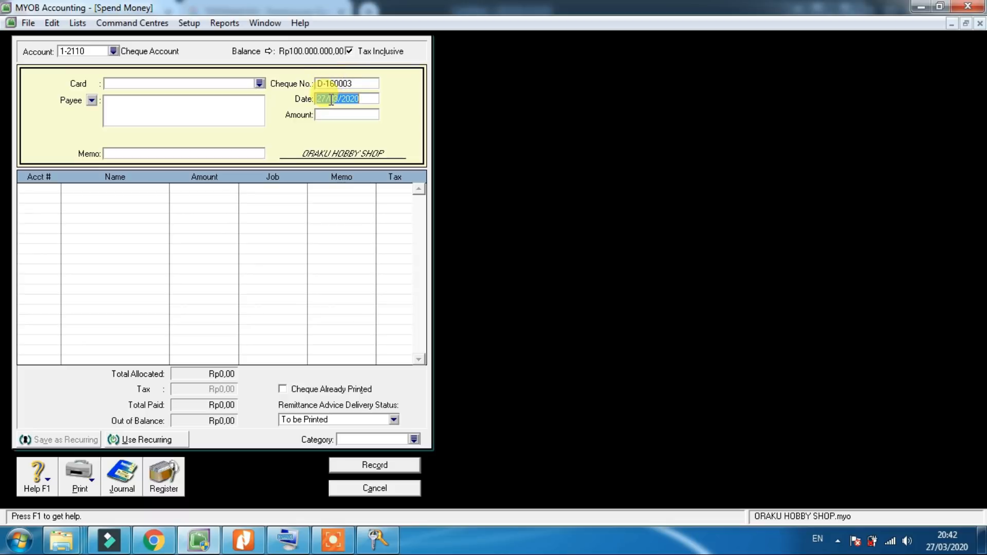
Date the Spend Money cheque 25/01/2016, as the PDF states, and set its amount to Rp2.000.000.
{"action": "left_click", "coordinate": [242, 541]}
{"action": "left_click", "coordinate": [242, 541]}
{"action": "type", "text": "25"}
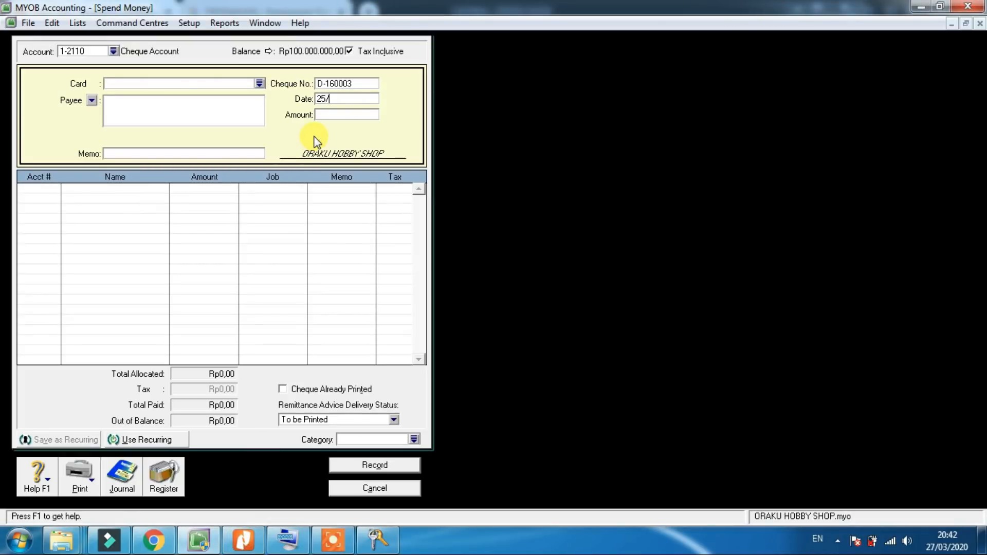
{"action": "type", "text": "/01/2016"}
{"action": "key", "text": "Tab"}
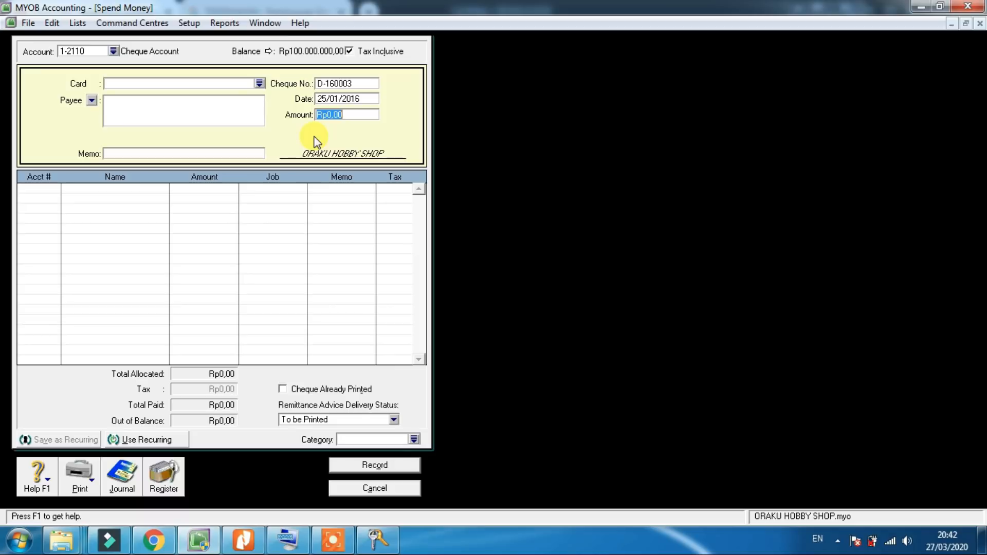
{"action": "type", "text": "2000000"}
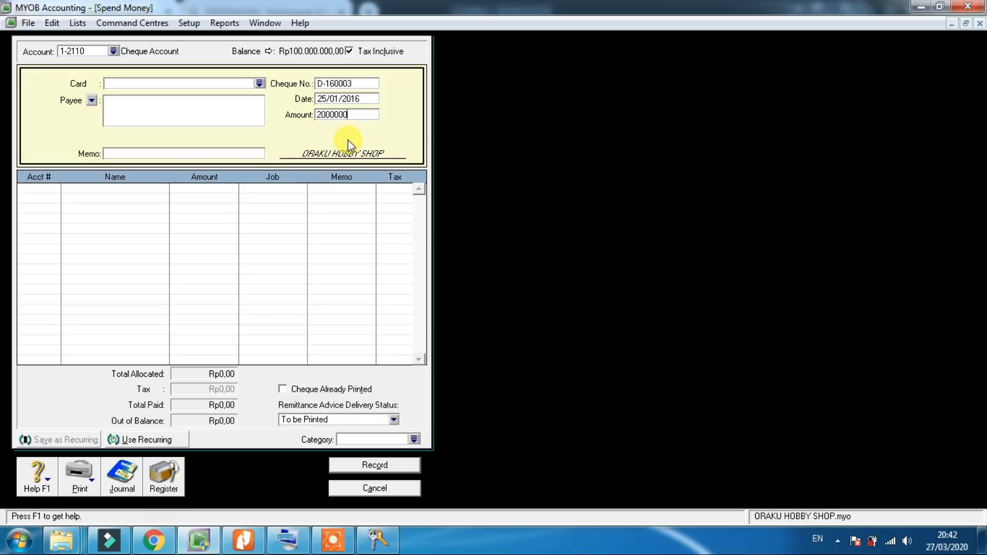
{"action": "key", "text": "Tab"}
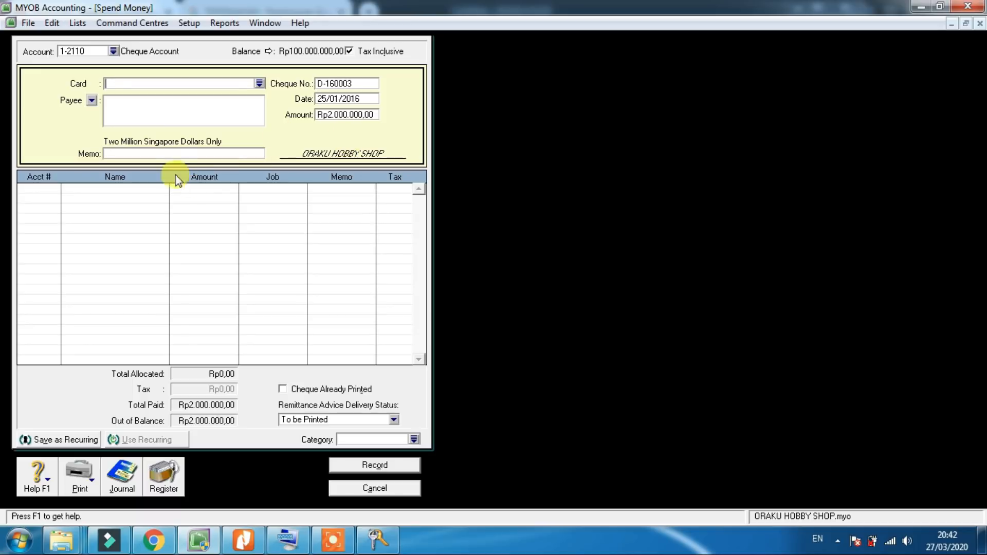
Enter the memo "Transfer" and allocate the full cheque amount to account 1-2120 Petty Cash.
{"action": "left_click", "coordinate": [132, 155]}
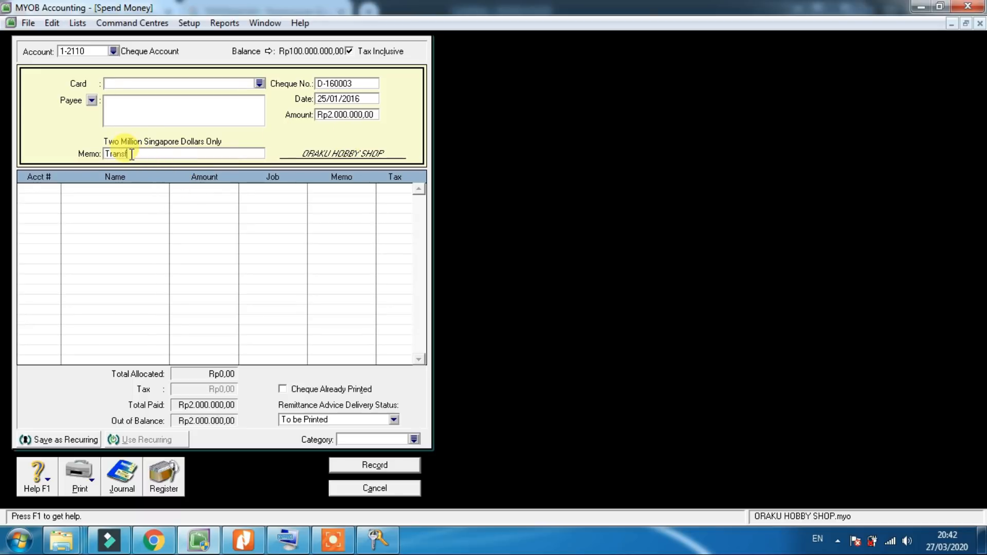
{"action": "type", "text": "Transfer"}
{"action": "left_click", "coordinate": [41, 189]}
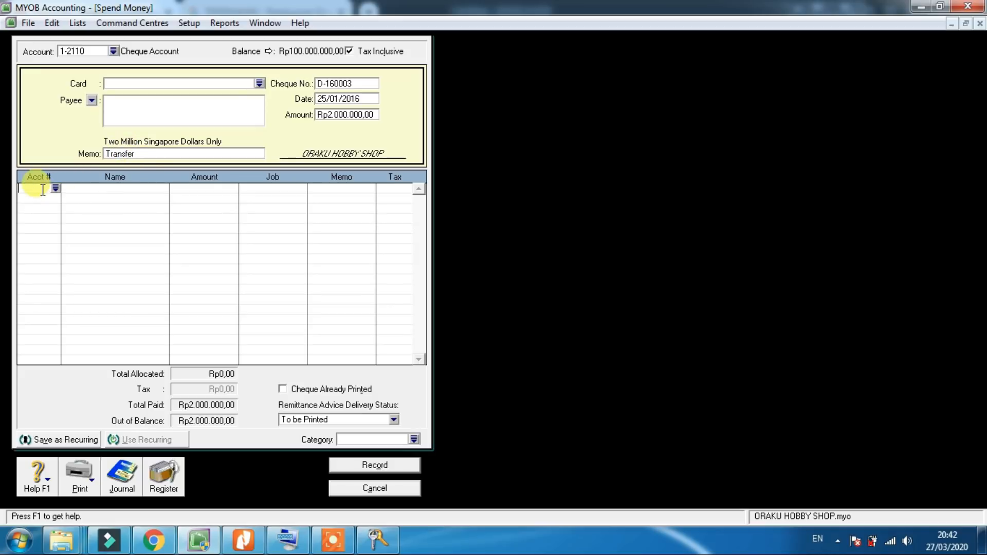
{"action": "left_click", "coordinate": [56, 188]}
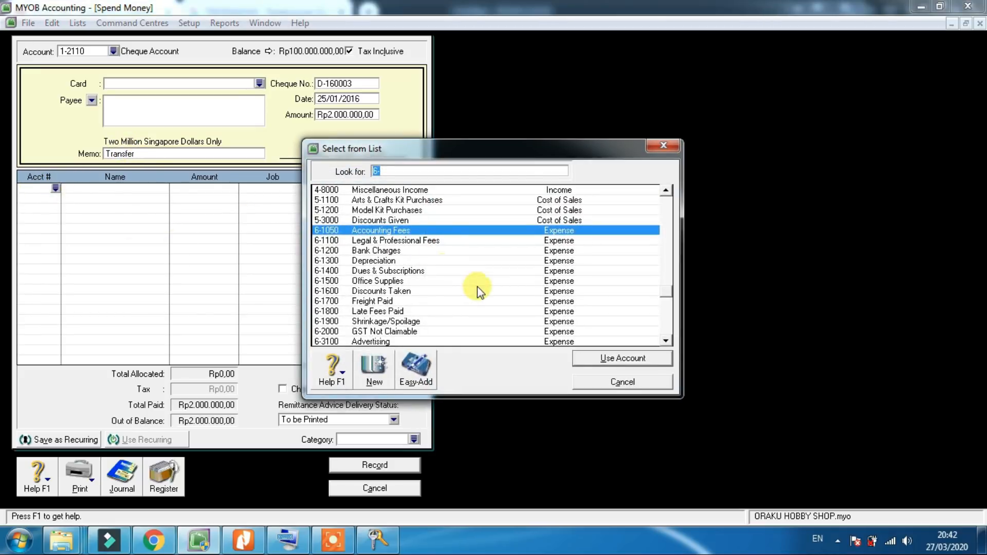
{"action": "type", "text": "1"}
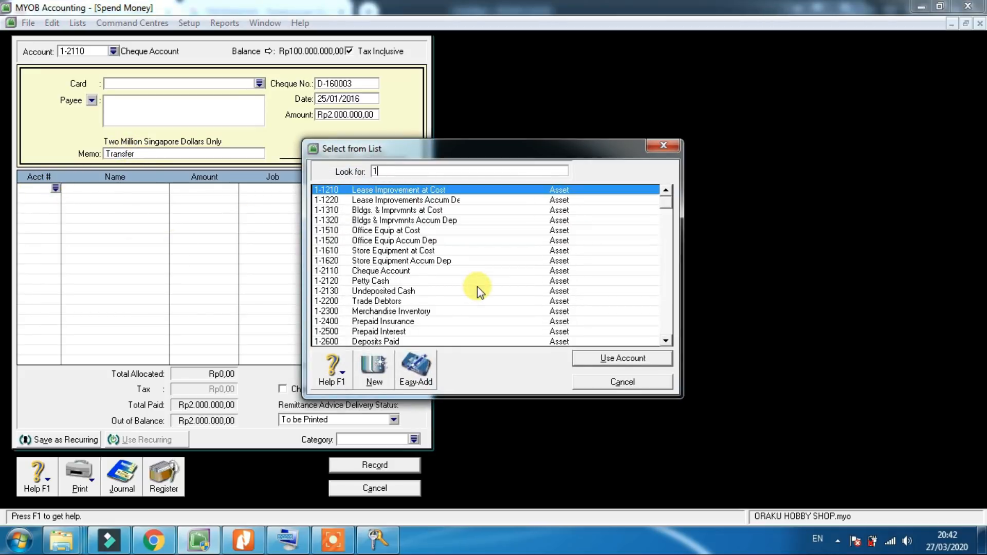
{"action": "left_click", "coordinate": [368, 284]}
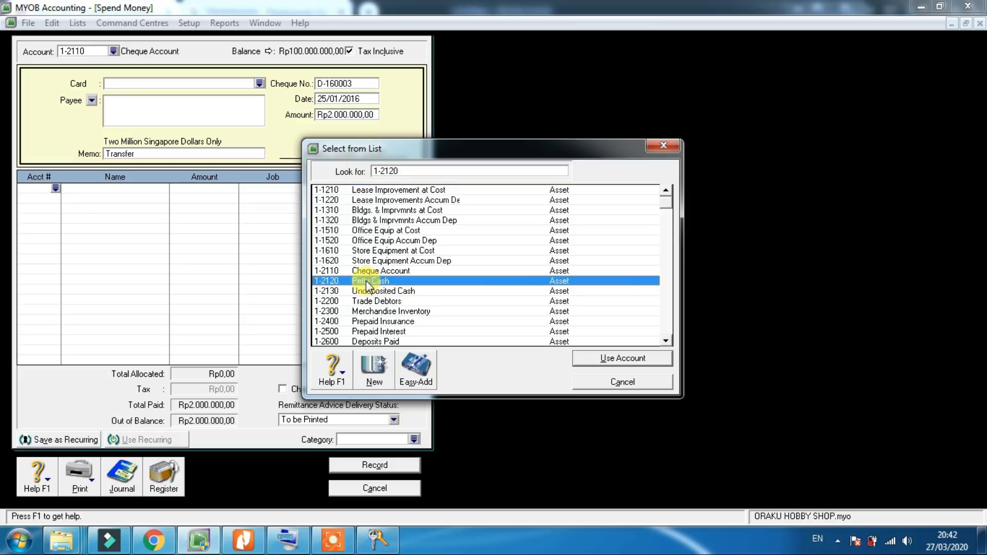
{"action": "left_click", "coordinate": [619, 360]}
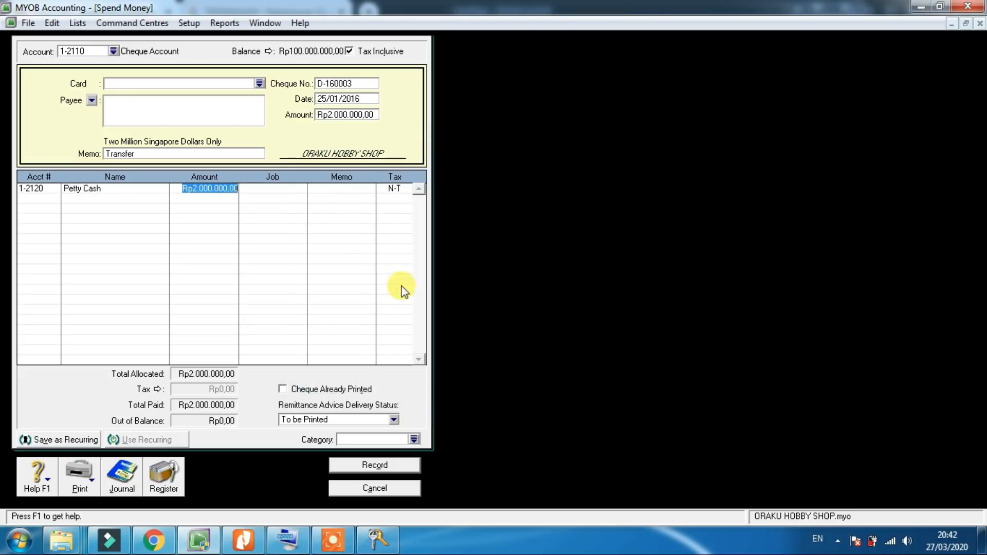
Copy the cheque memo "Transfer" into the memo of the Petty Cash allocation line.
{"action": "left_click", "coordinate": [269, 191]}
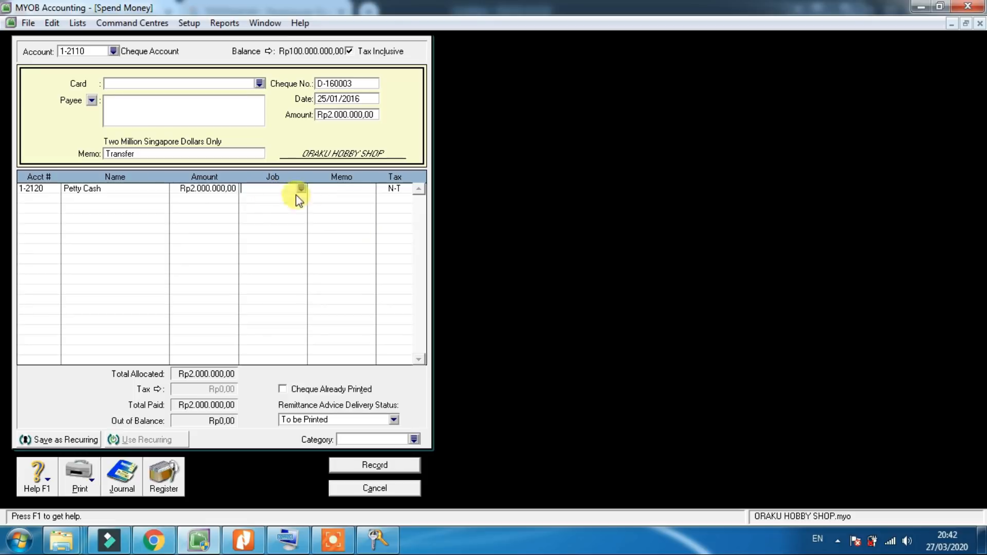
{"action": "left_click", "coordinate": [155, 154]}
{"action": "key", "text": "ctrl+c"}
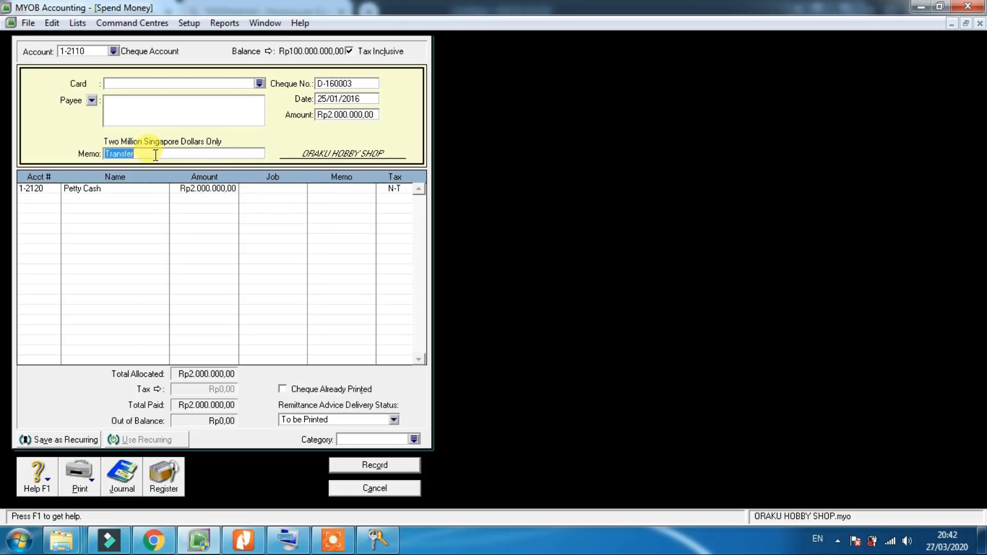
{"action": "left_click", "coordinate": [365, 188]}
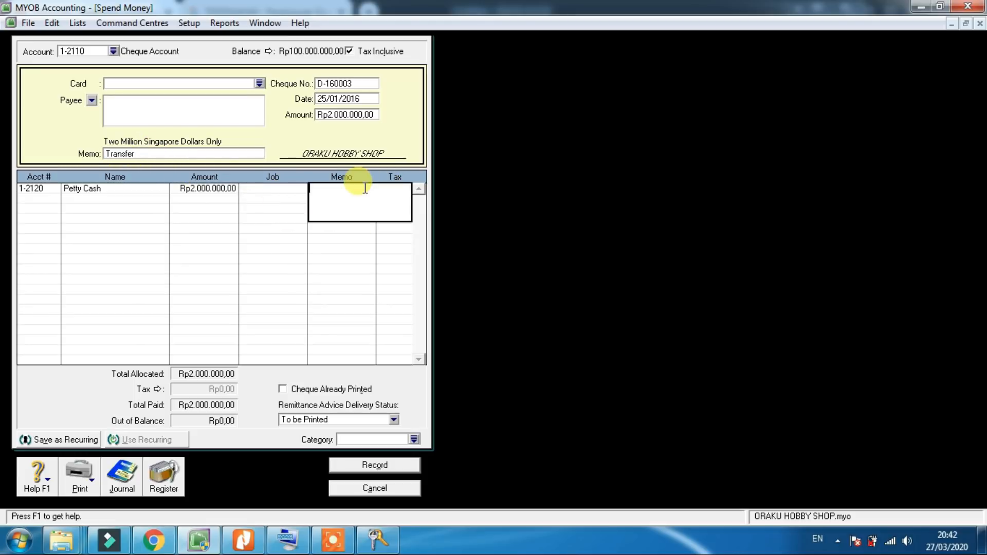
{"action": "key", "text": "ctrl+v"}
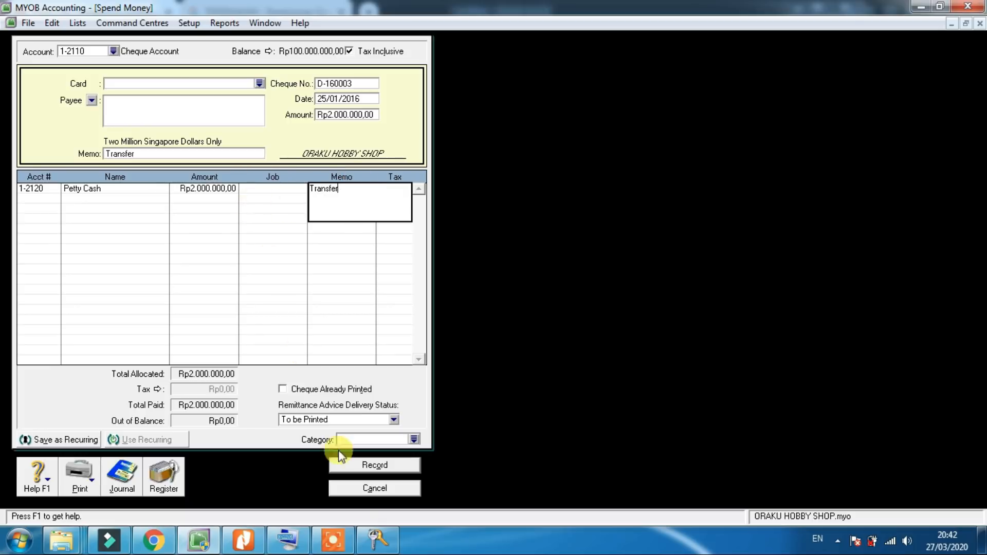
Check the transfer's category in the PDF and set the Spend Money category to CBP.
{"action": "left_click", "coordinate": [243, 540]}
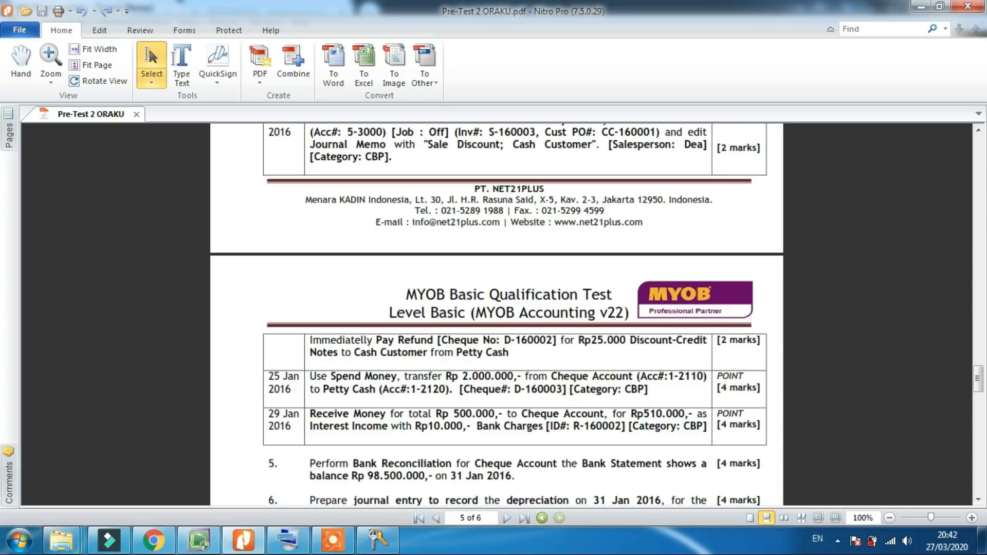
{"action": "left_click", "coordinate": [199, 540]}
{"action": "left_click", "coordinate": [345, 440]}
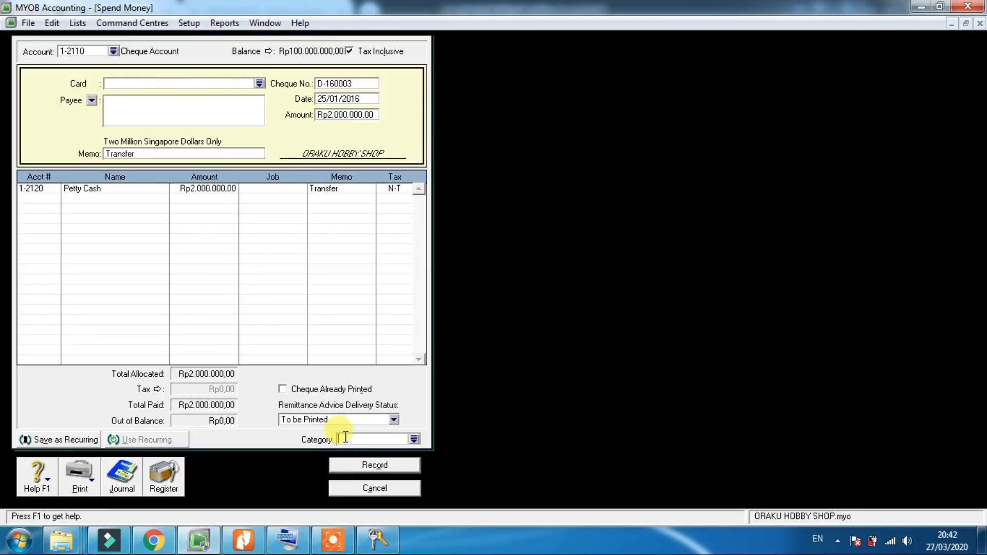
{"action": "type", "text": "CB"}
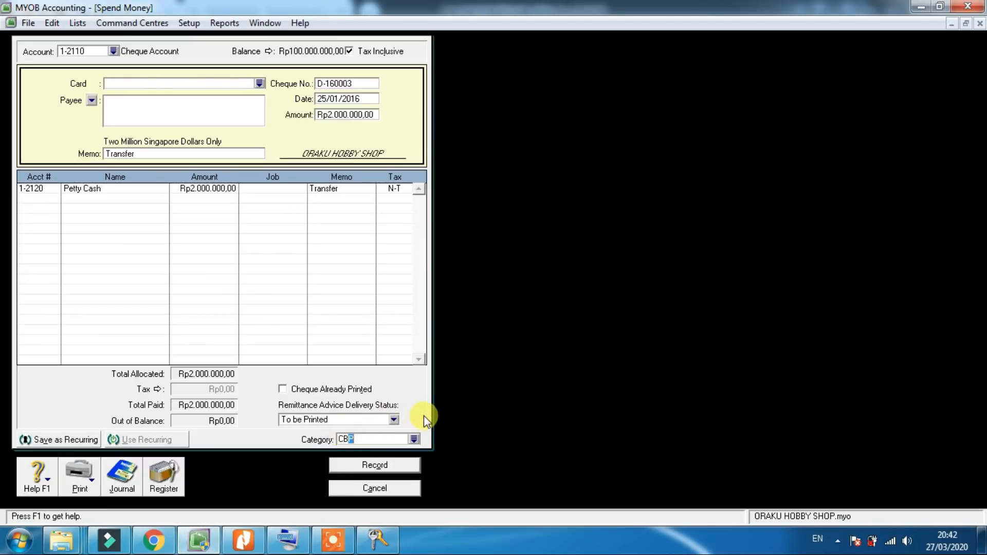
Review the recap of the Spend Money transaction's debit and credit entries.
{"action": "key", "text": "ctrl+e"}
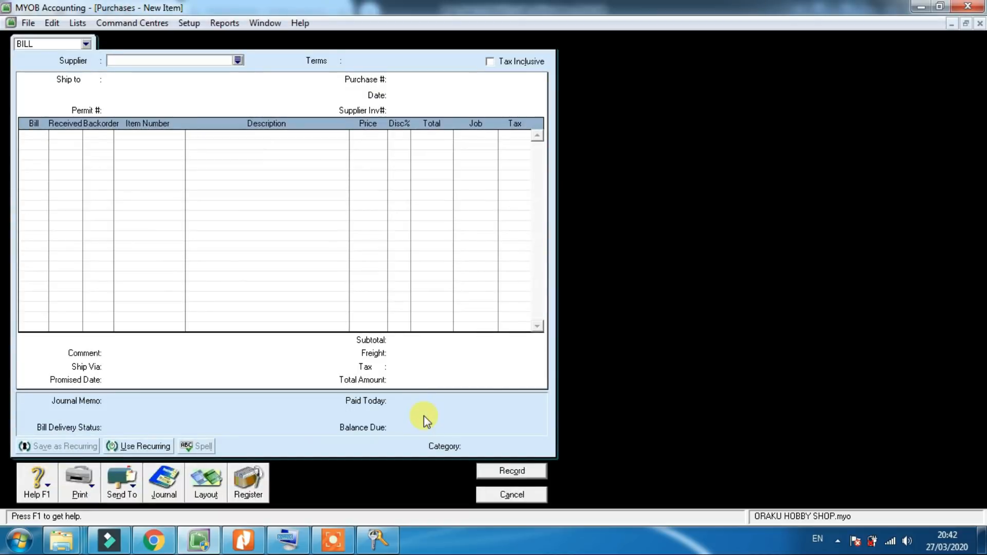
{"action": "left_click", "coordinate": [504, 495]}
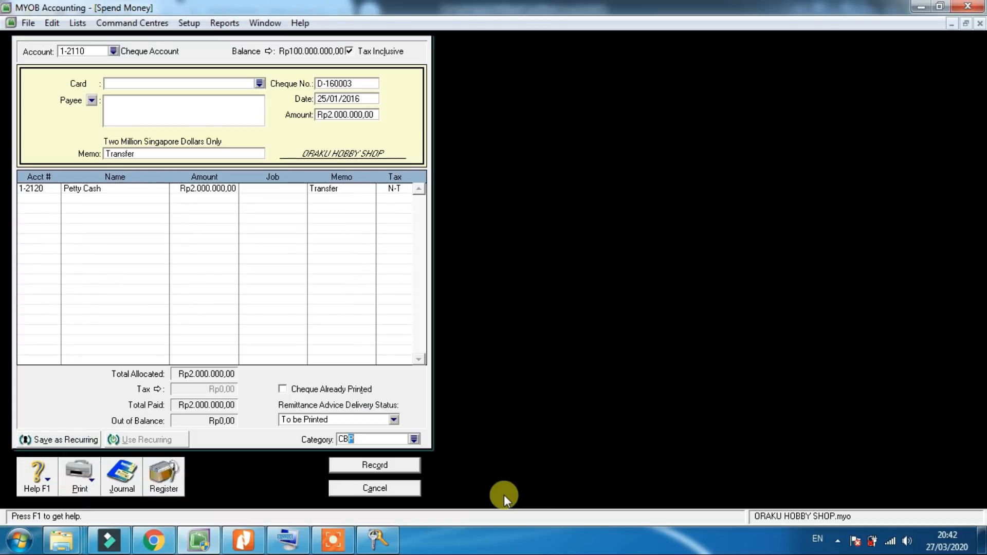
{"action": "key", "text": "ctrl+r"}
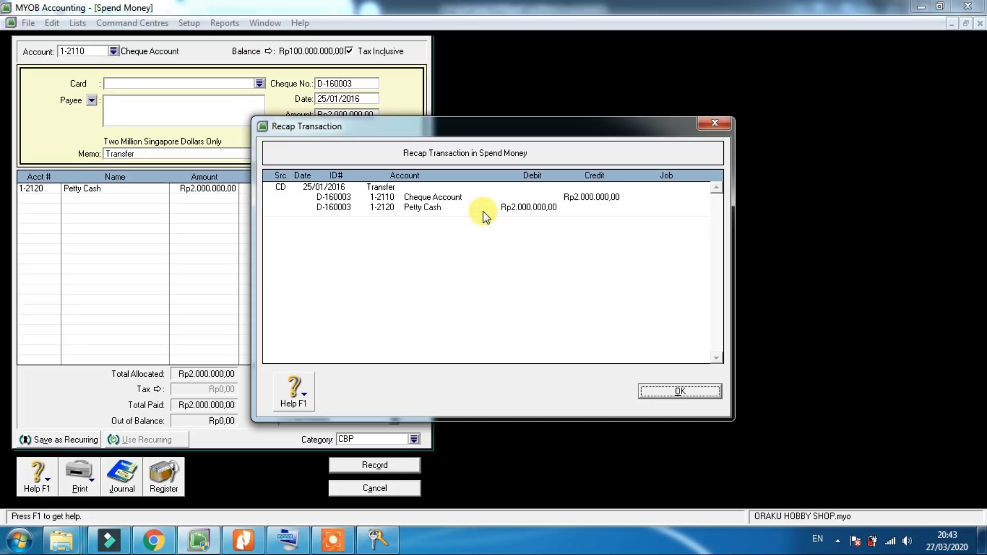
{"action": "left_click", "coordinate": [658, 395]}
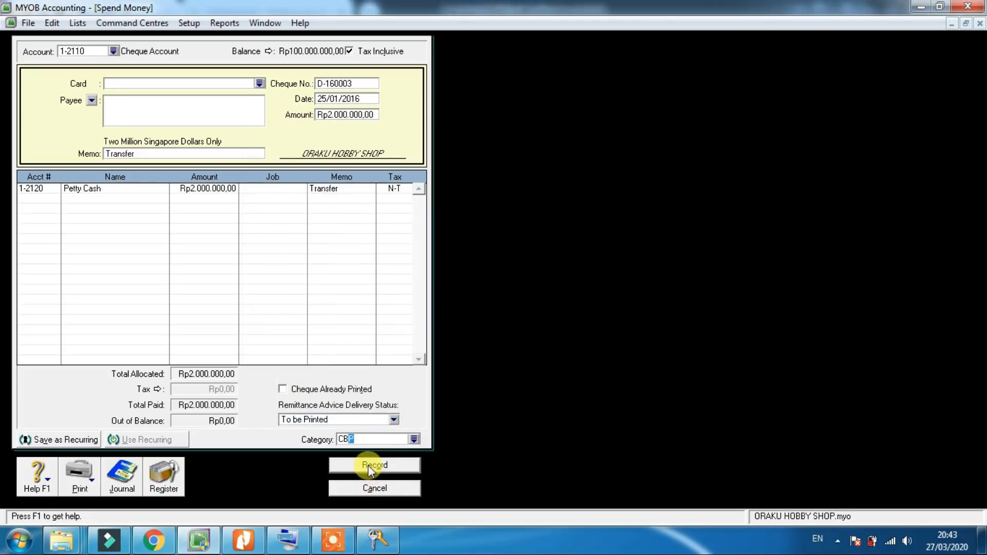
Record the Spend Money transfer without job numbers and return to the Banking command centre.
{"action": "left_click", "coordinate": [368, 465]}
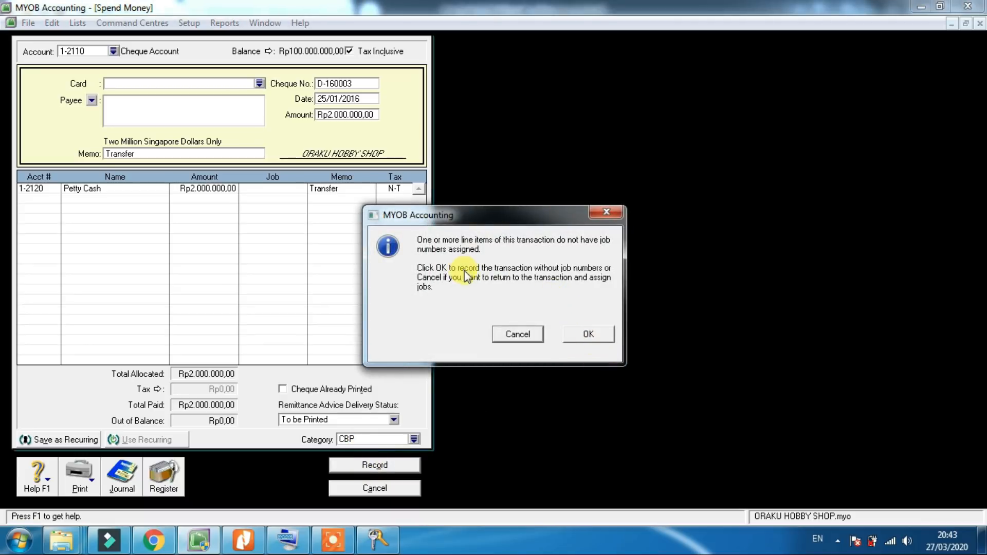
{"action": "left_click", "coordinate": [581, 339]}
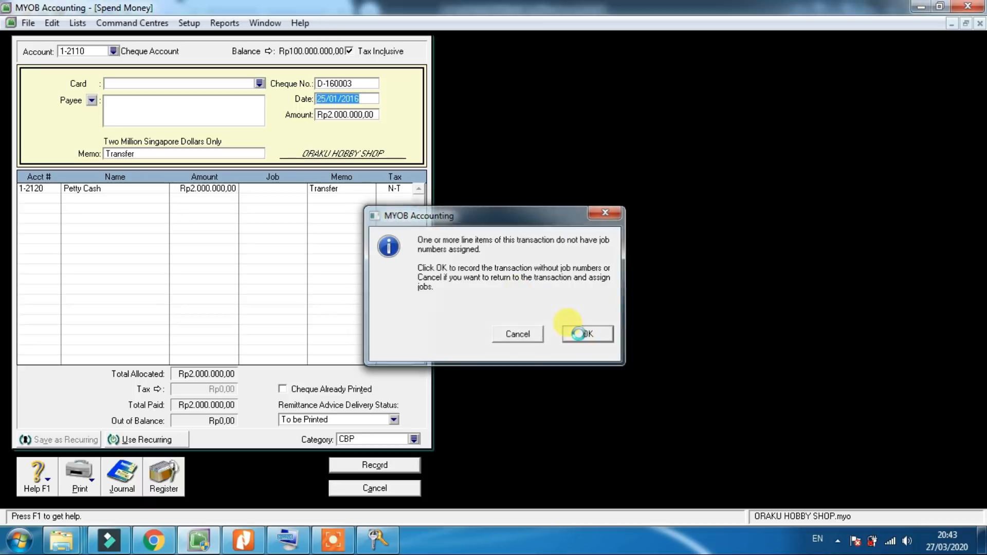
{"action": "left_click", "coordinate": [389, 494]}
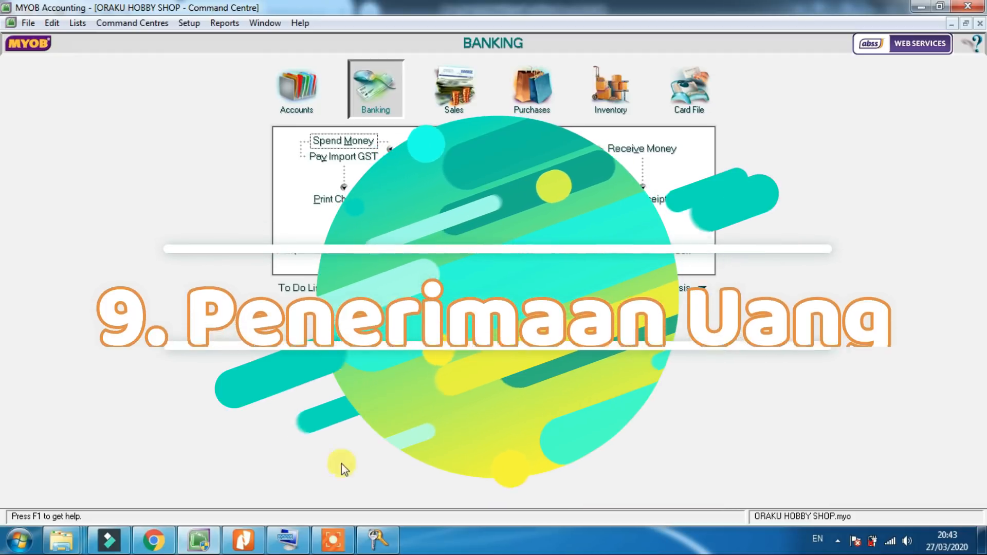
Read the 29 Jan receipt instruction in the PDF and open a new Receive Money entry in MYOB.
{"action": "left_click", "coordinate": [244, 541]}
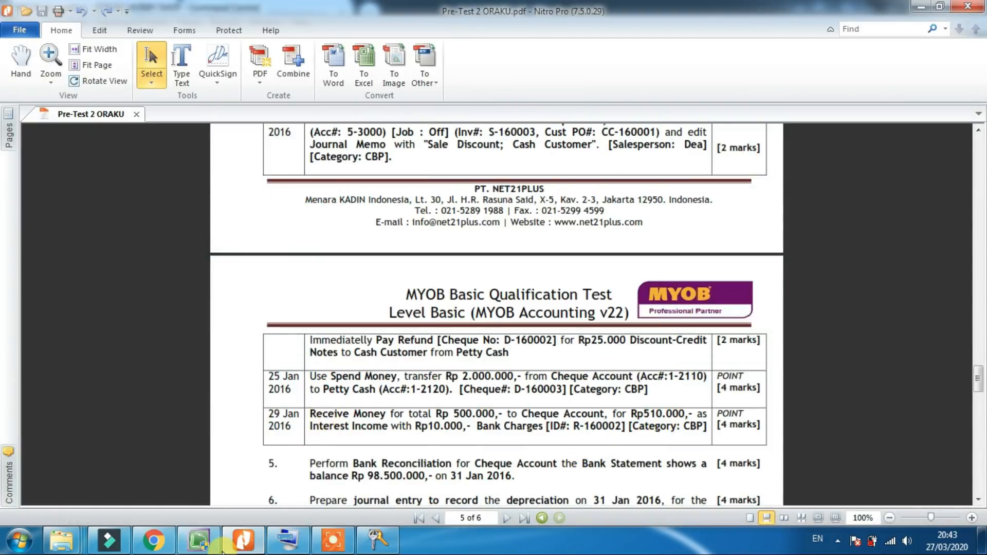
{"action": "mouse_move", "coordinate": [208, 549]}
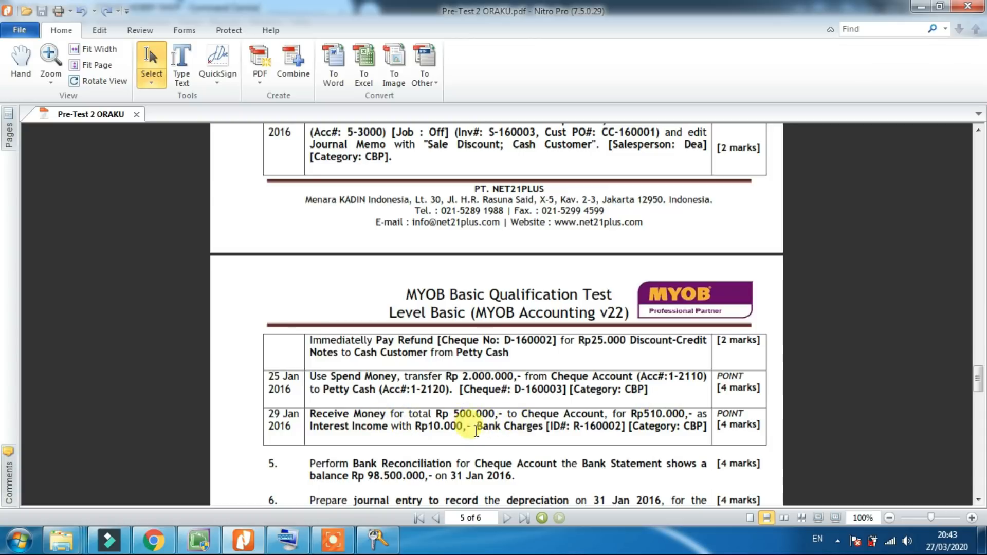
{"action": "left_click", "coordinate": [204, 546]}
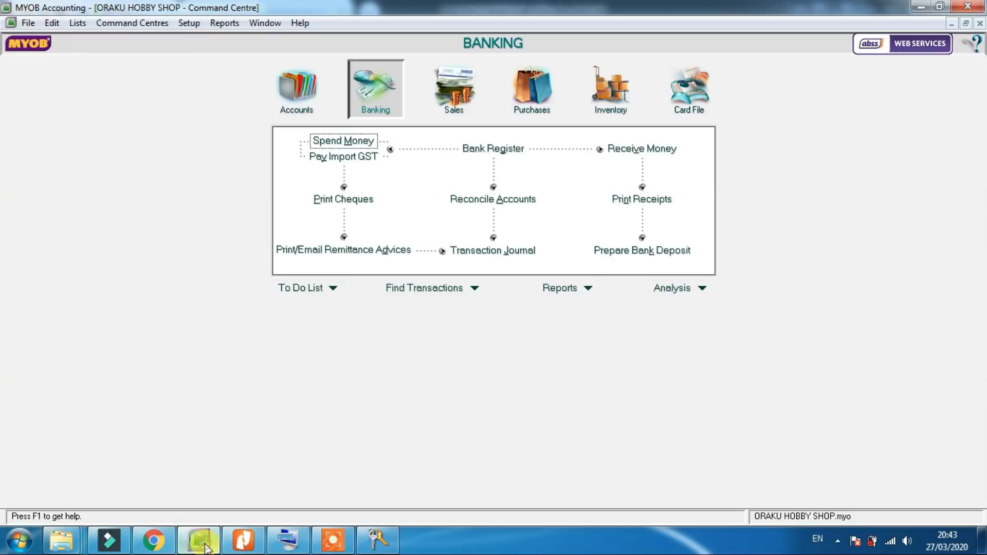
{"action": "left_click", "coordinate": [641, 154]}
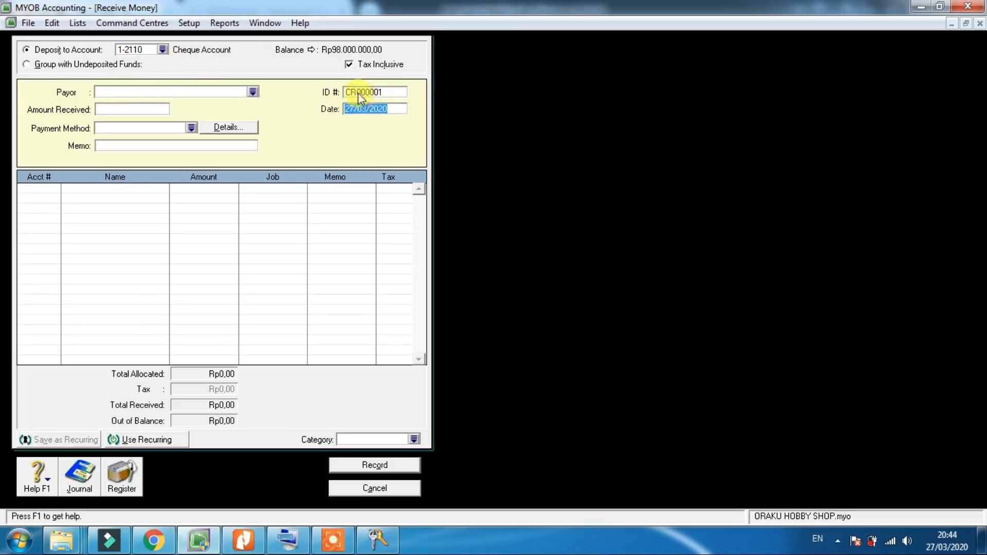
Check the receipt's ID in the PDF and enter R-160002 as the Receive Money ID number.
{"action": "left_click", "coordinate": [234, 550]}
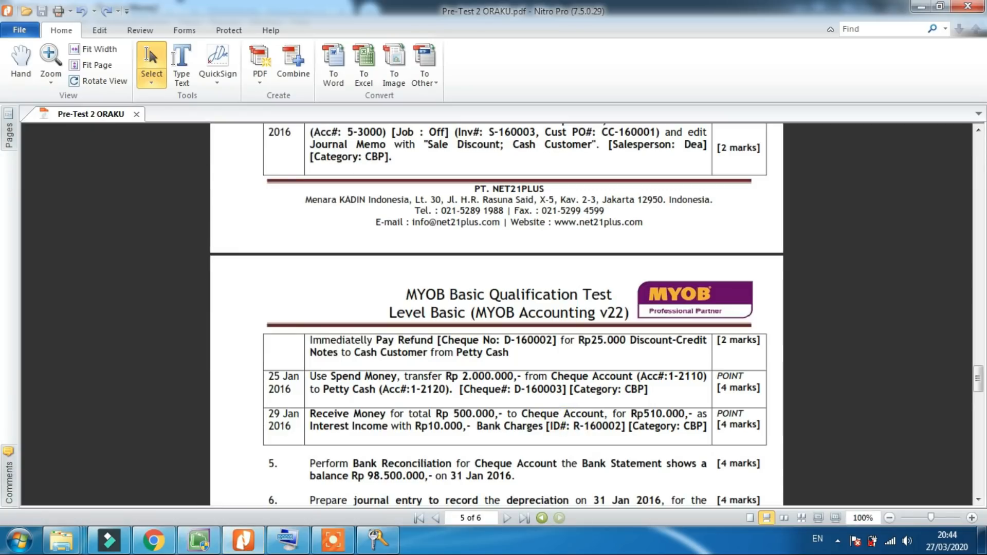
{"action": "left_click", "coordinate": [200, 549]}
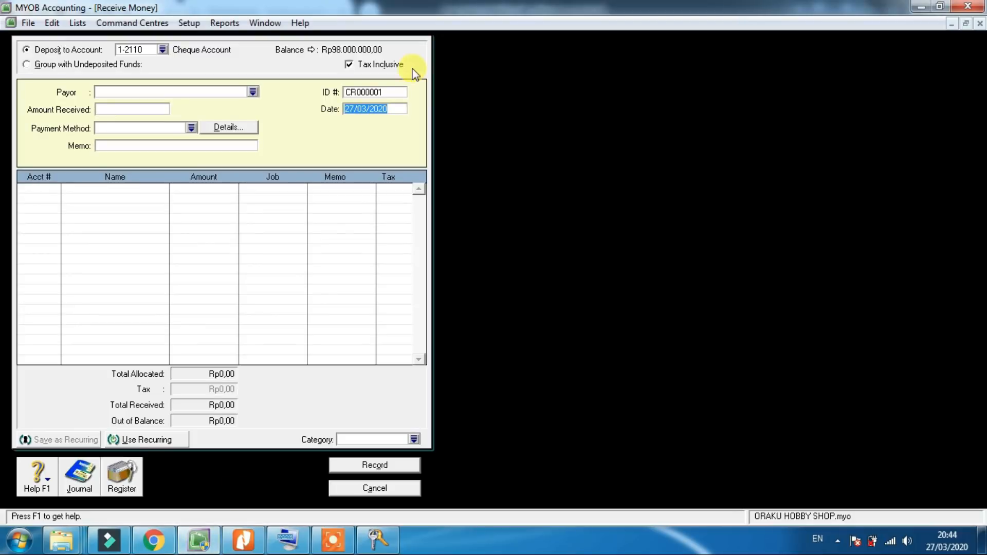
{"action": "left_click", "coordinate": [363, 92]}
{"action": "key", "text": "BackSpace"}
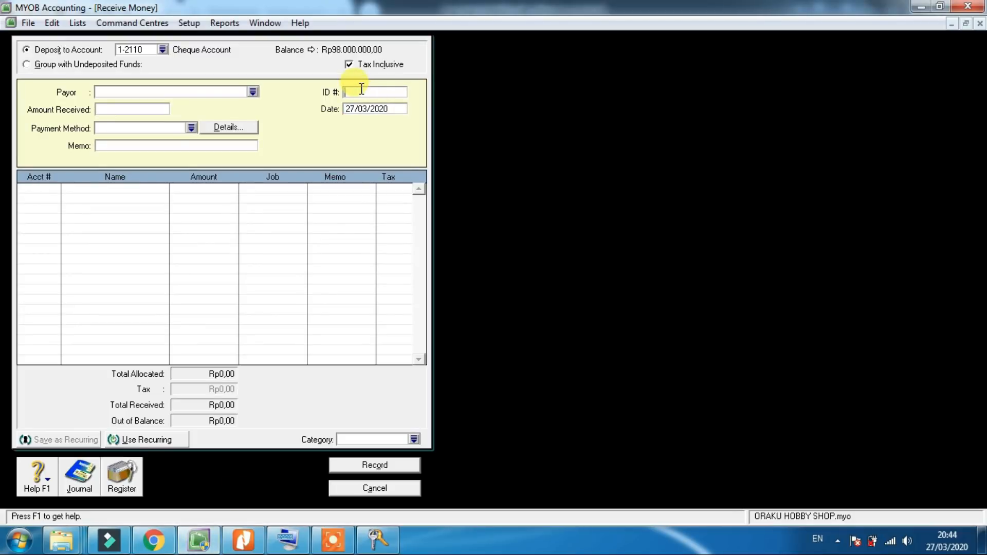
{"action": "type", "text": "R-160002"}
Date the Receive Money entry 29/01/2016 and set its amount received to Rp500.000.
{"action": "left_click", "coordinate": [362, 112]}
{"action": "type", "text": "29/01"}
{"action": "type", "text": "/2016"}
{"action": "key", "text": "Tab"}
{"action": "type", "text": "50000"}
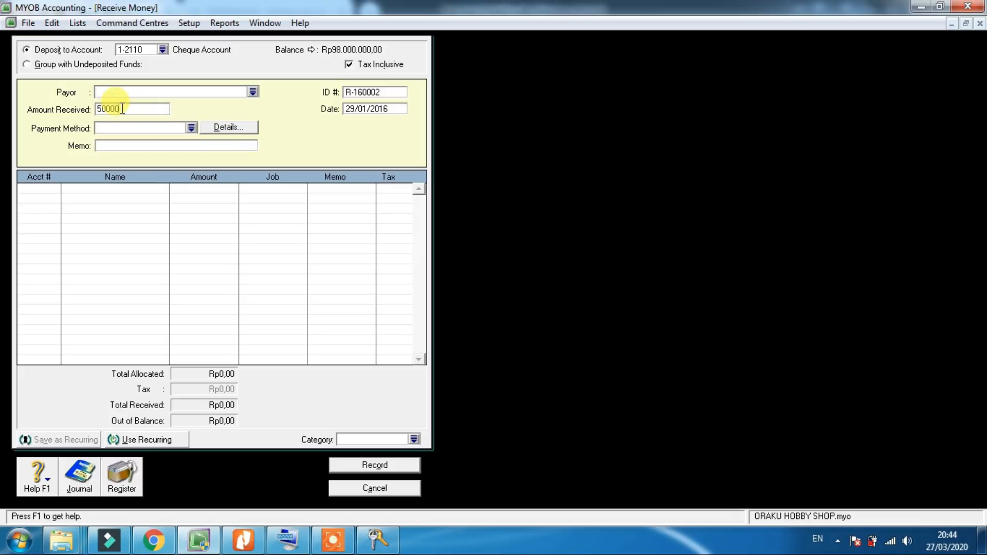
{"action": "key", "text": "Tab"}
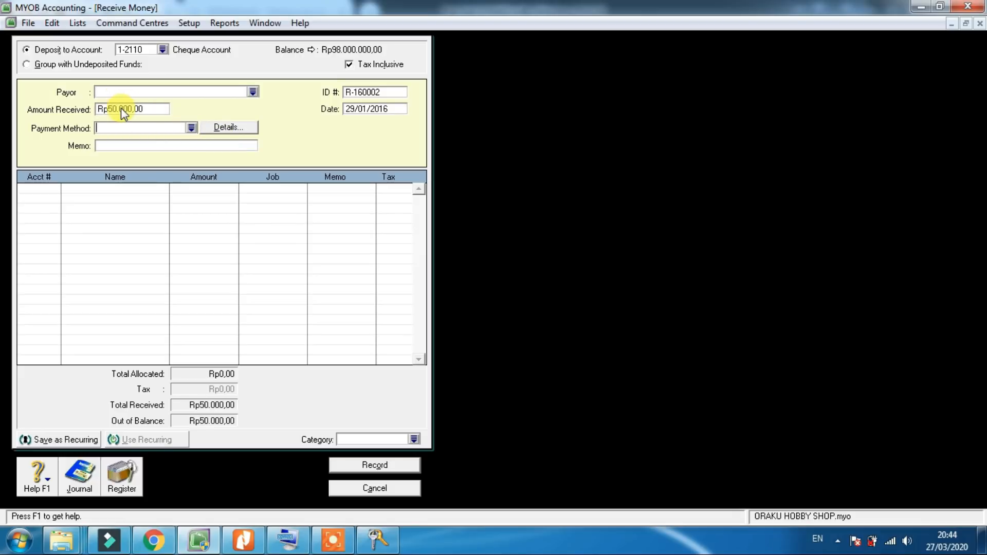
{"action": "left_click", "coordinate": [127, 108]}
{"action": "type", "text": "500000"}
{"action": "key", "text": "Tab"}
Check the receipt's description in the PDF and enter the memo "Interest Income and Bank Charges".
{"action": "left_click", "coordinate": [109, 145]}
{"action": "left_click", "coordinate": [242, 541]}
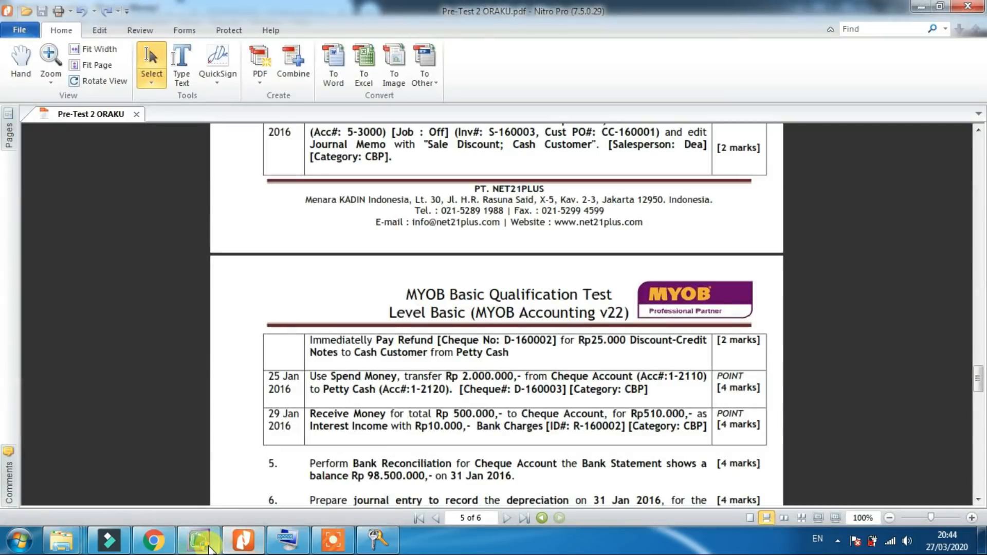
{"action": "mouse_move", "coordinate": [208, 549]}
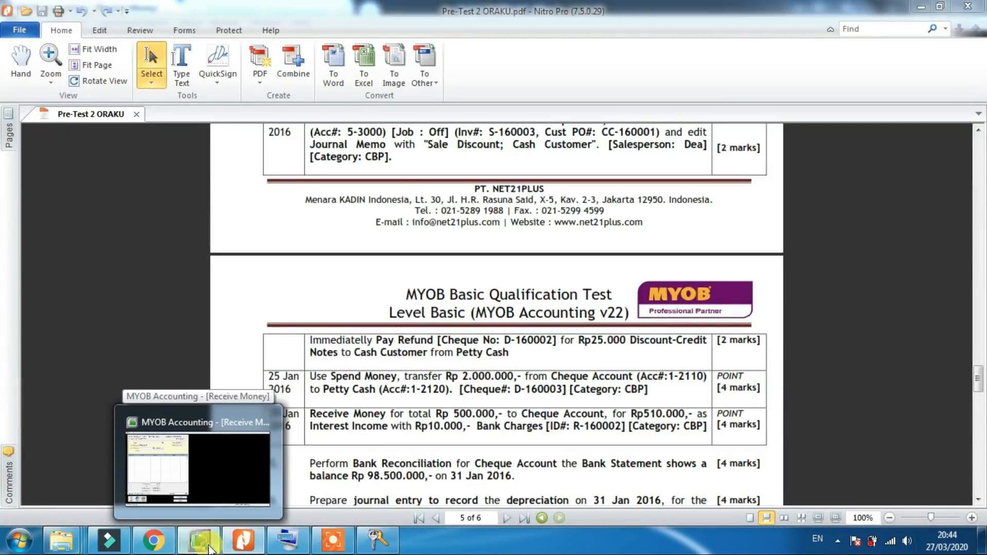
{"action": "left_click", "coordinate": [225, 441]}
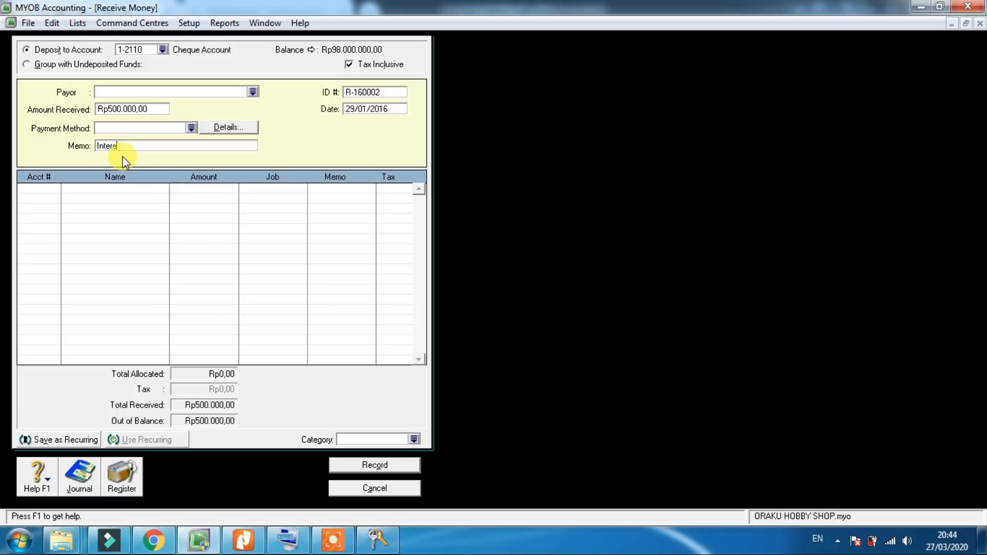
{"action": "type", "text": "Income and Bank Charges"}
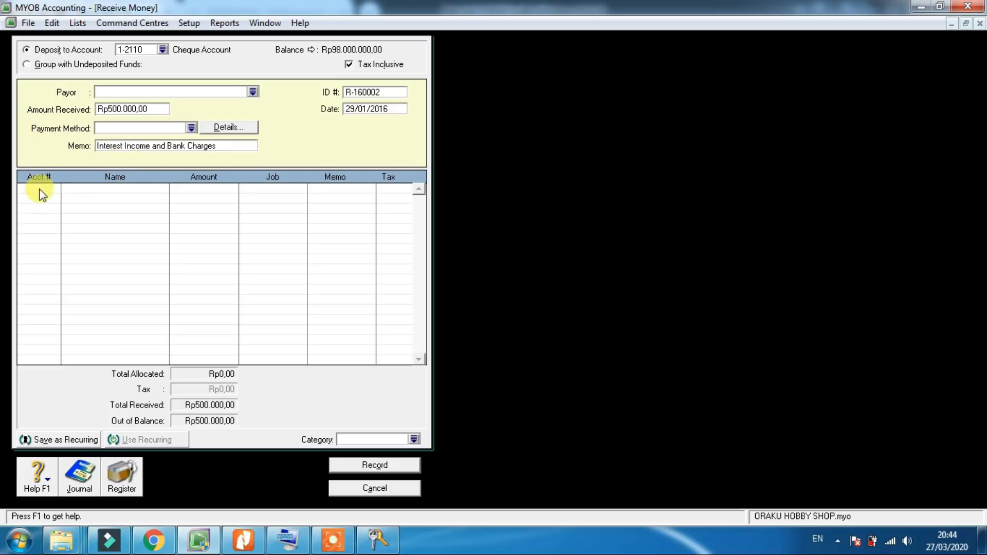
Check the allocation in the PDF and allocate Rp510.000 to account 8-1000 Interest Income without a job.
{"action": "left_click", "coordinate": [41, 188]}
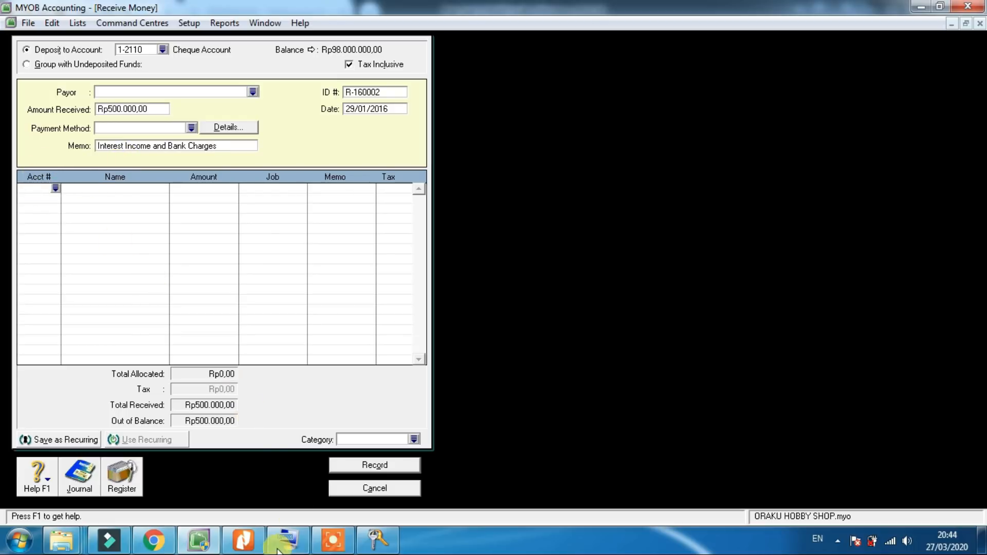
{"action": "left_click", "coordinate": [243, 539]}
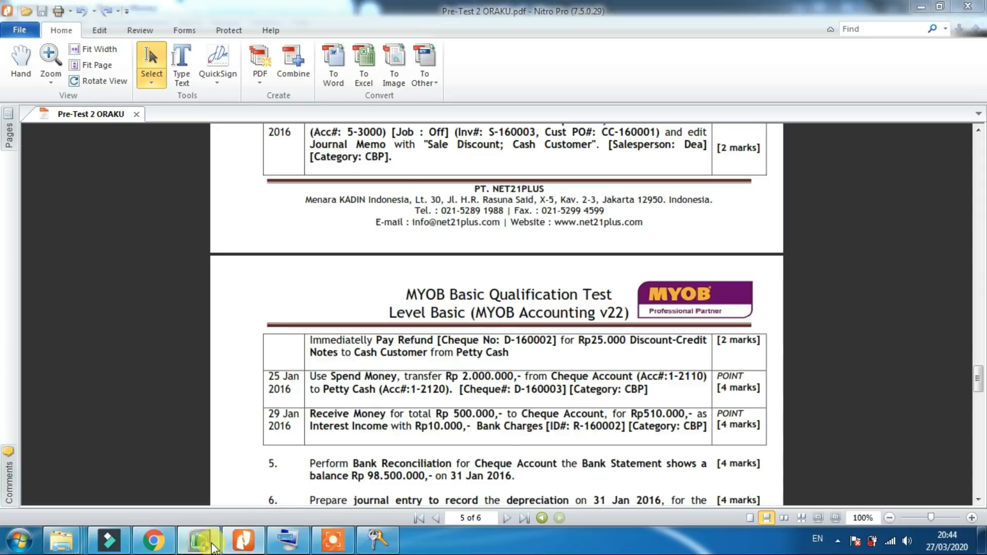
{"action": "left_click", "coordinate": [199, 540]}
{"action": "left_click", "coordinate": [54, 188]}
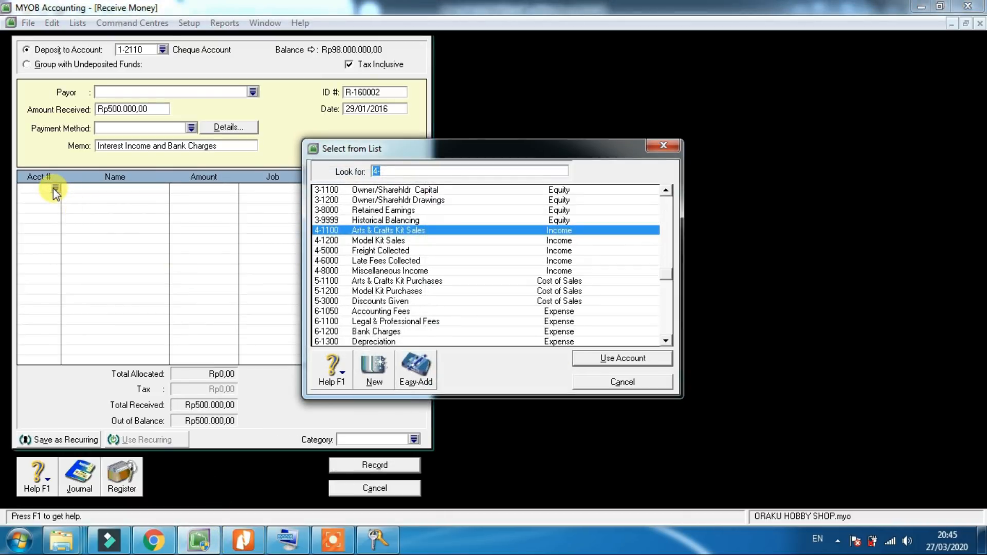
{"action": "type", "text": "8"}
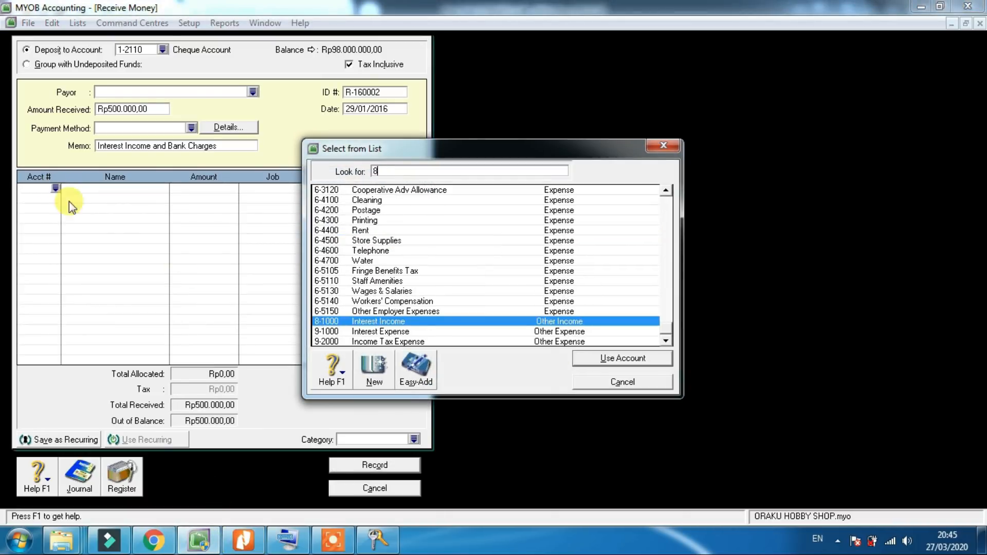
{"action": "double_click", "coordinate": [369, 322]}
{"action": "type", "text": "510000"}
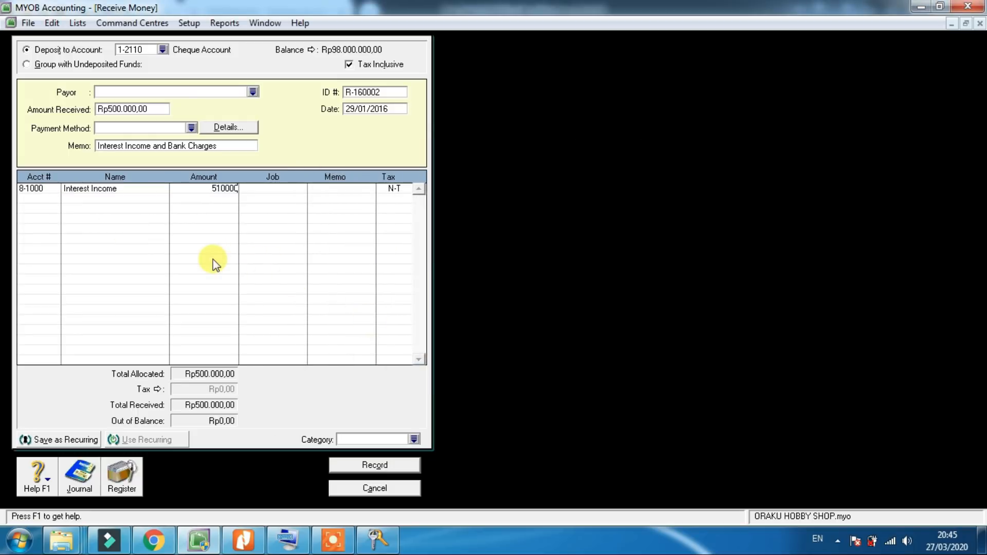
{"action": "key", "text": "Tab"}
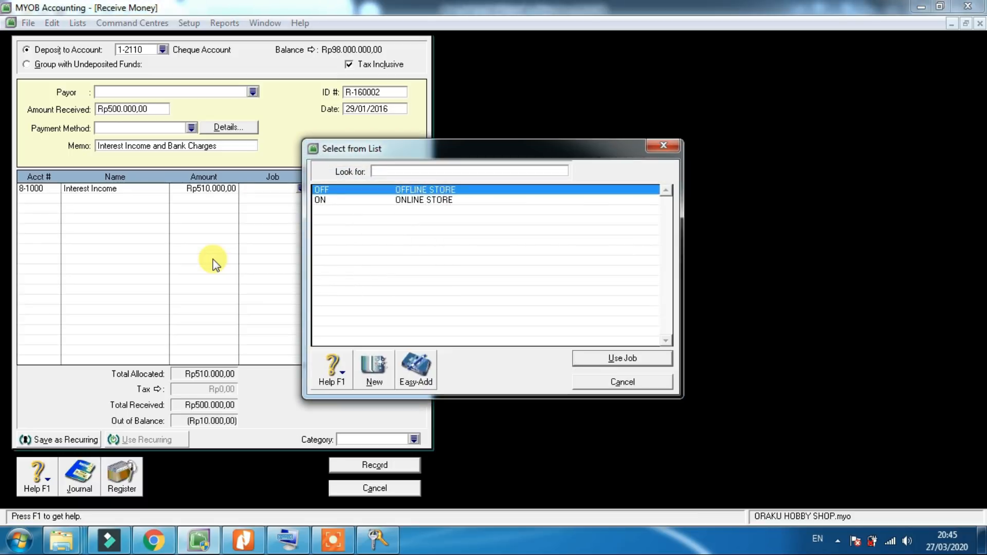
{"action": "left_click", "coordinate": [623, 382]}
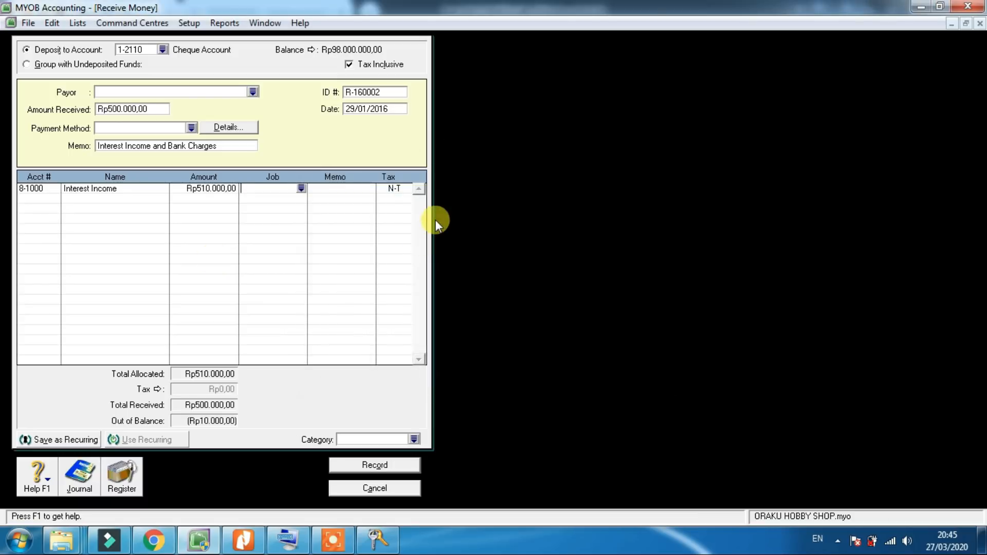
Enter the line memo "Interest Income" for the 8-1000 Interest Income allocation.
{"action": "left_click", "coordinate": [359, 189]}
{"action": "type", "text": "Int"}
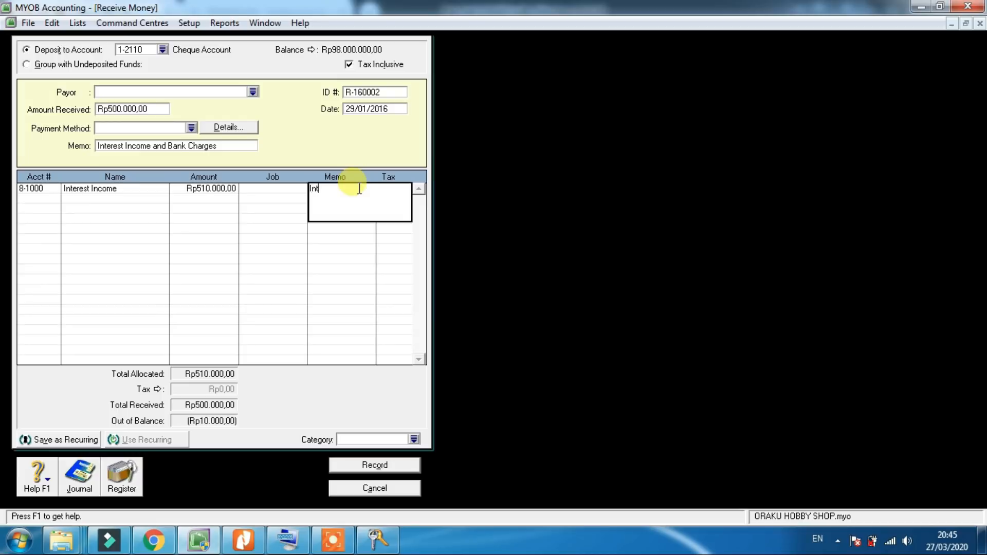
{"action": "type", "text": "erest Income"}
Allocate -Rp10.000 to account 6-1200 Bank Charges on the second line, with the line memo "Bank Charges".
{"action": "left_click", "coordinate": [45, 196]}
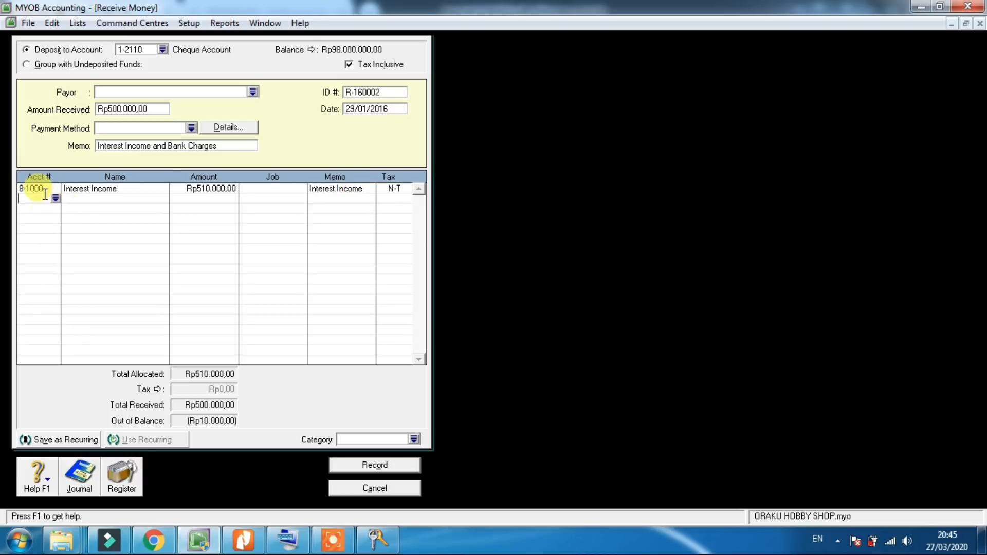
{"action": "type", "text": "6"}
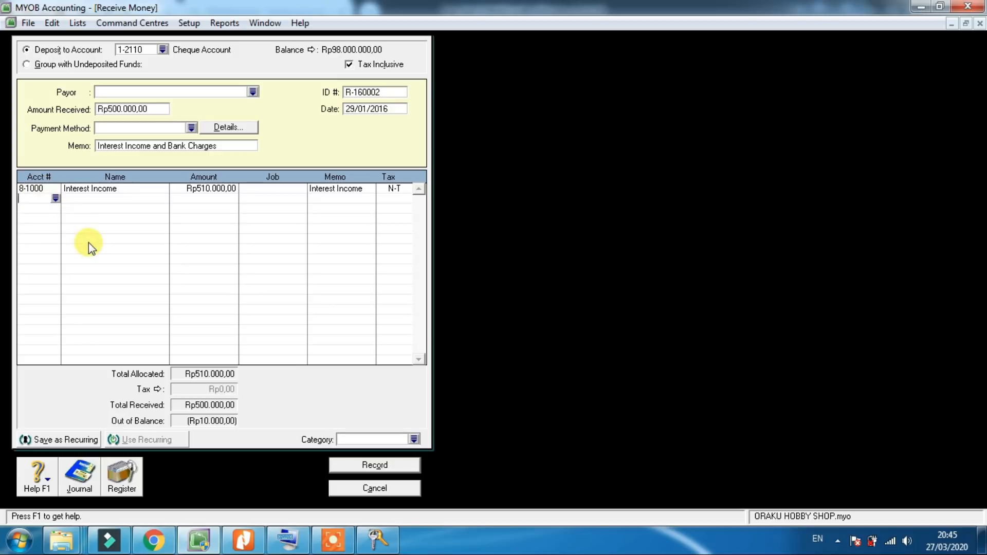
{"action": "key", "text": "Tab"}
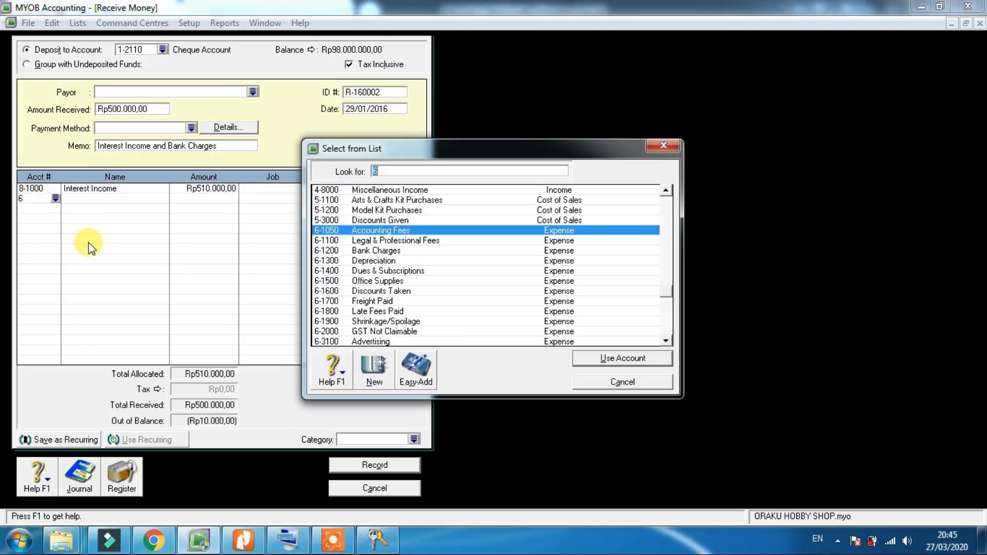
{"action": "double_click", "coordinate": [375, 250]}
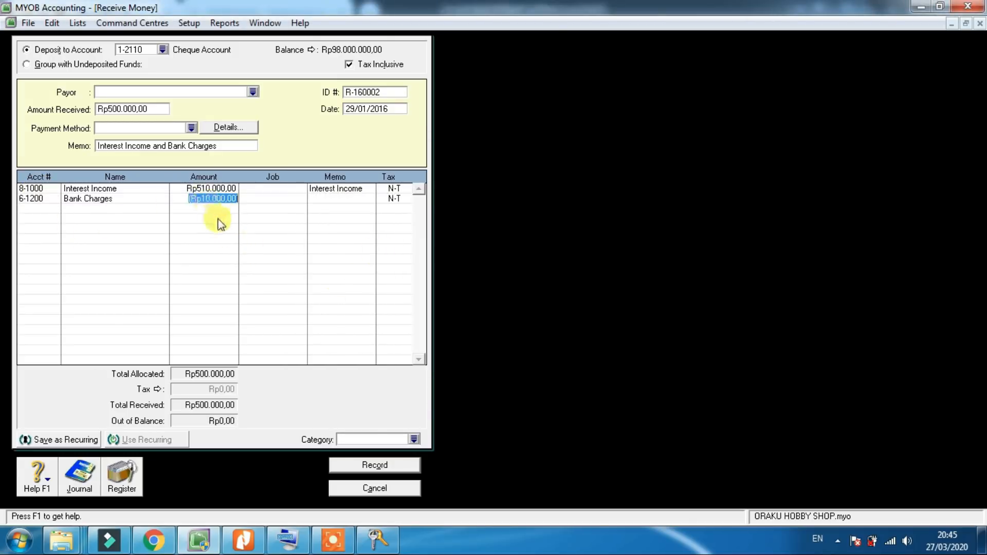
{"action": "left_click", "coordinate": [335, 197]}
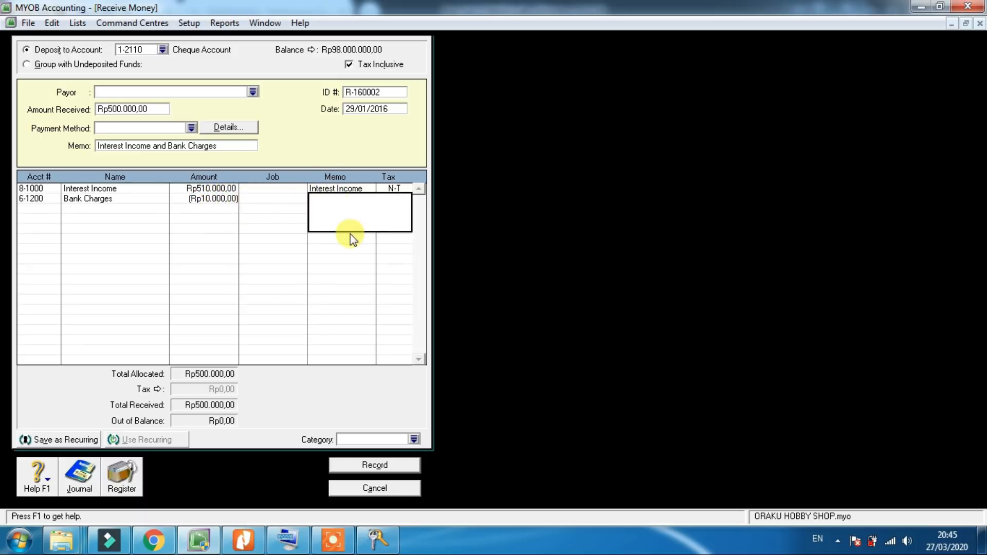
{"action": "type", "text": "Bank Charges"}
Check the receipt's category in the PDF and set the Receive Money category to CBP.
{"action": "left_click", "coordinate": [376, 440]}
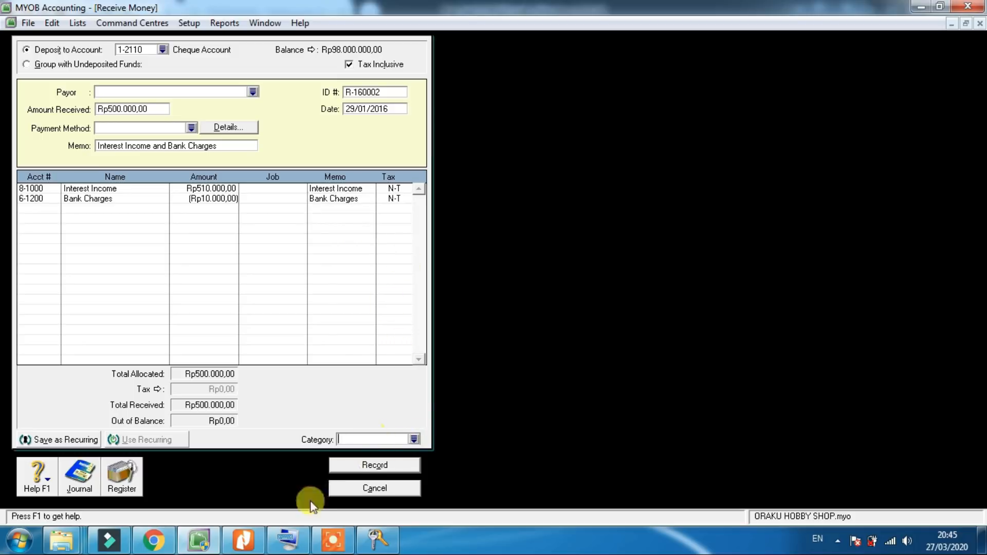
{"action": "left_click", "coordinate": [244, 540]}
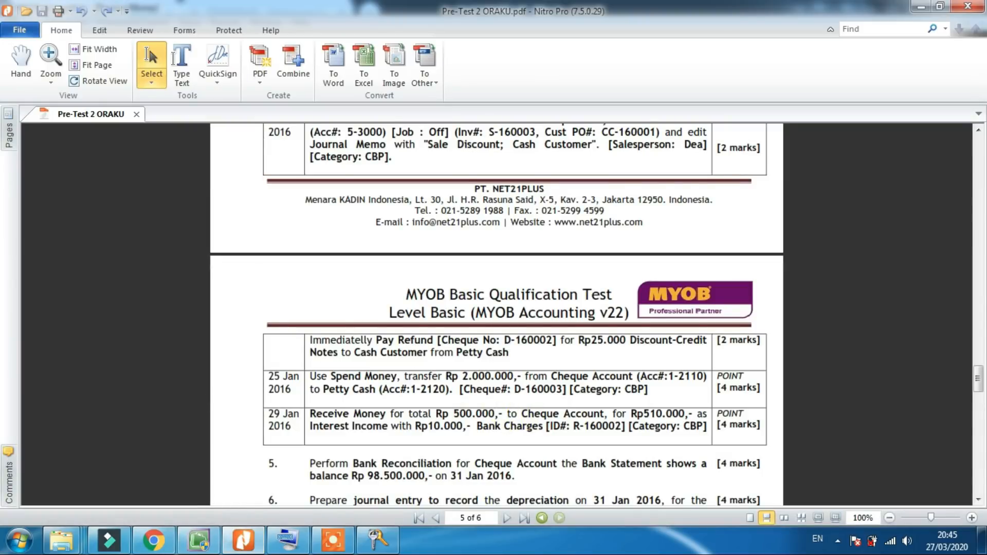
{"action": "left_click", "coordinate": [198, 540]}
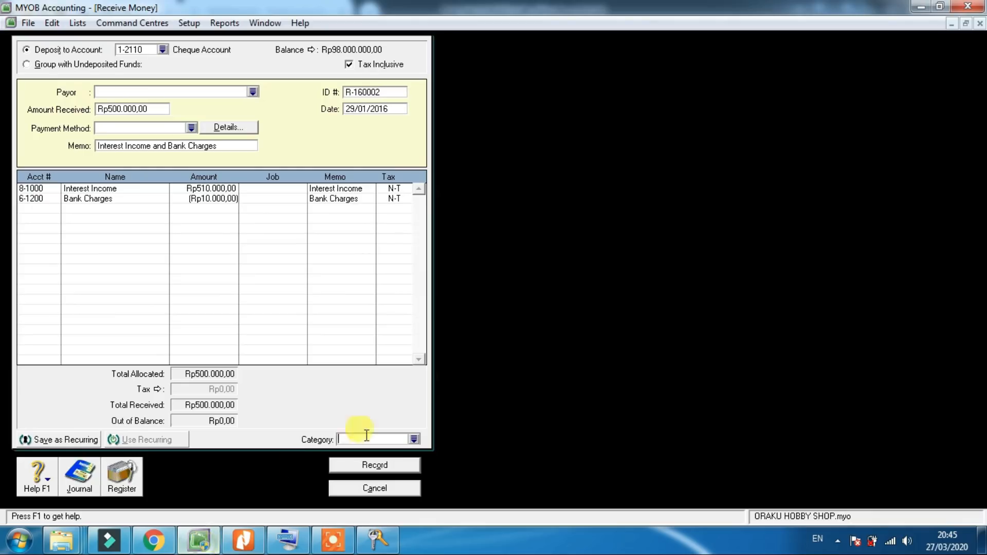
{"action": "type", "text": "CBP"}
Review the transaction recap, record the receipt without job numbers, and close the Receive Money window.
{"action": "key", "text": "ctrl+r"}
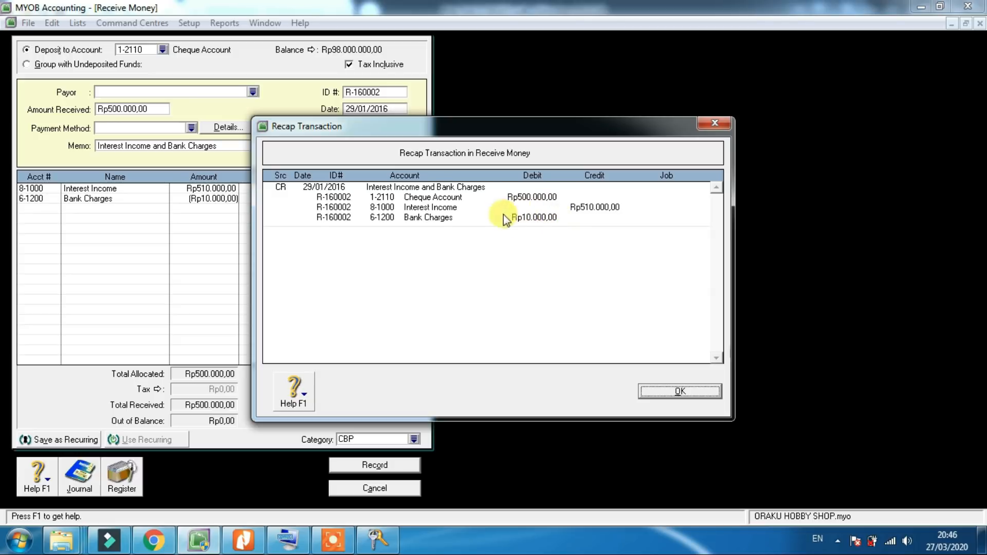
{"action": "left_click", "coordinate": [663, 392]}
{"action": "left_click", "coordinate": [378, 466]}
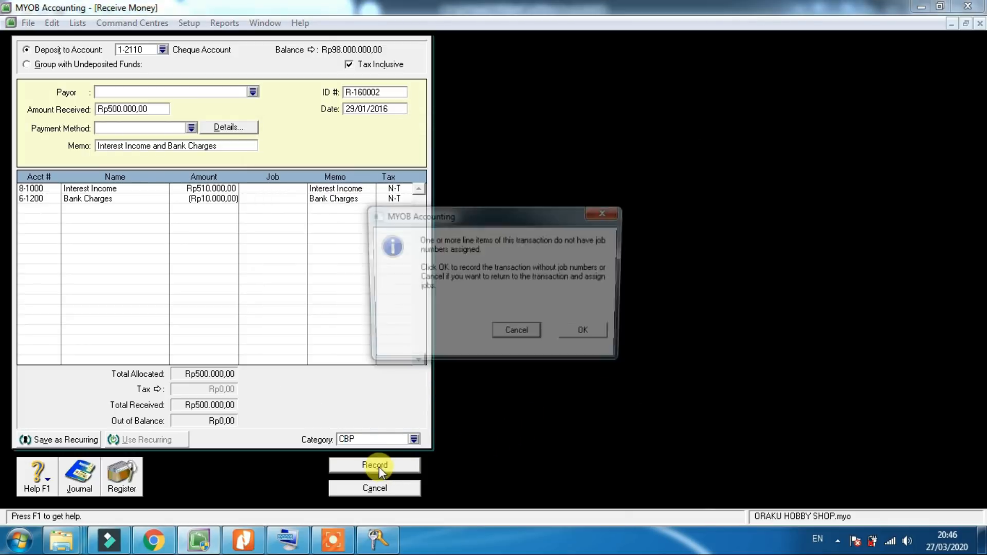
{"action": "left_click", "coordinate": [589, 334]}
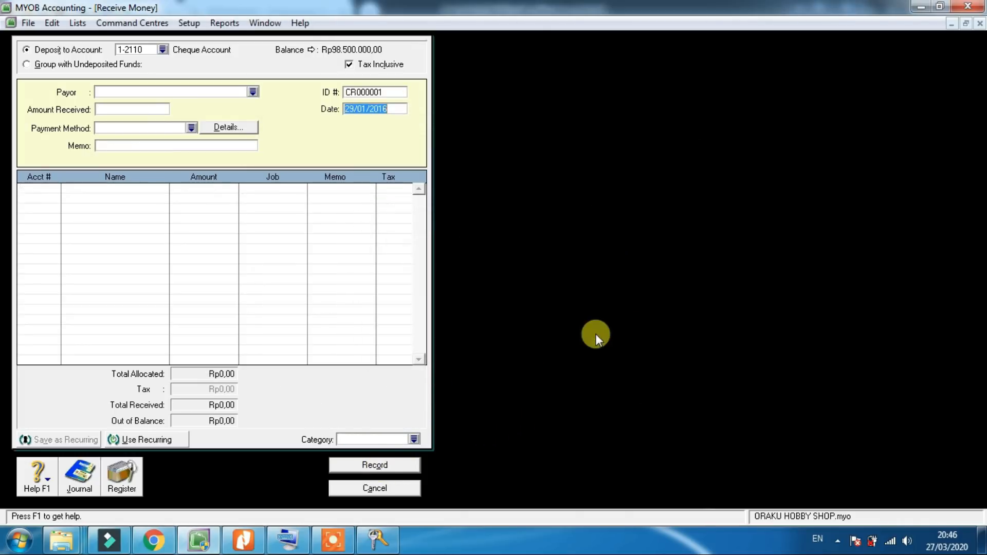
{"action": "left_click", "coordinate": [401, 491]}
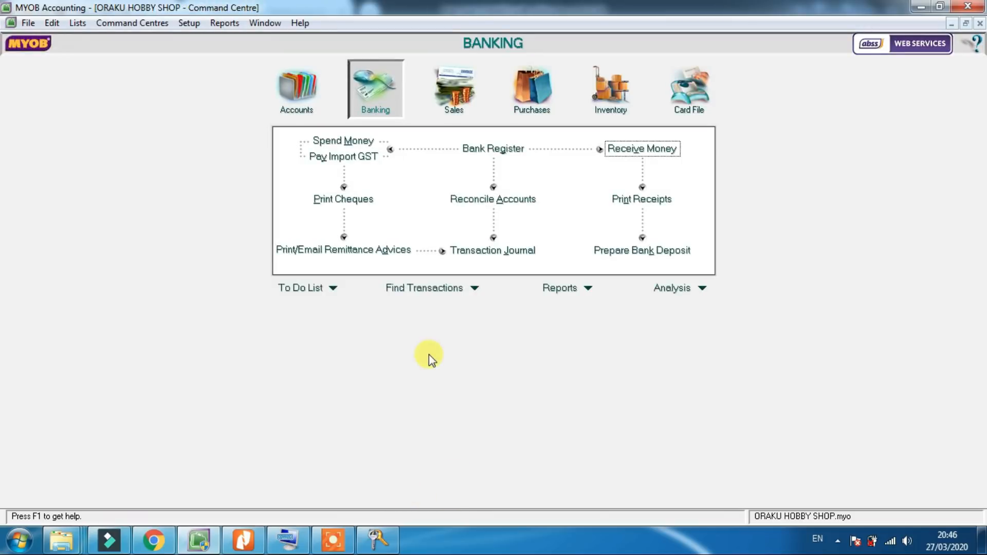
Switch to the Pre-Test 2 ORAKU PDF and read task 5 on the Cheque Account bank reconciliation.
{"action": "mouse_move", "coordinate": [258, 549]}
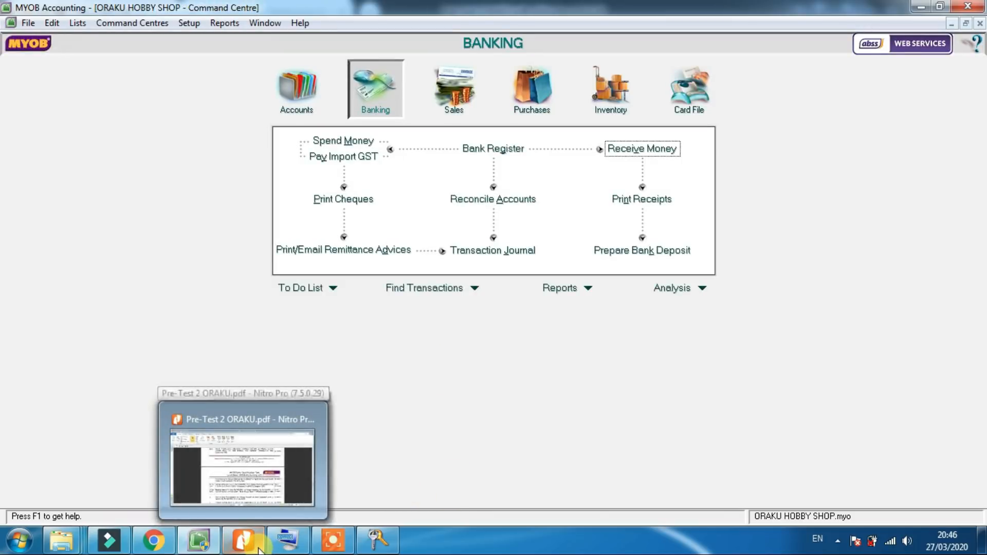
{"action": "left_click", "coordinate": [258, 549]}
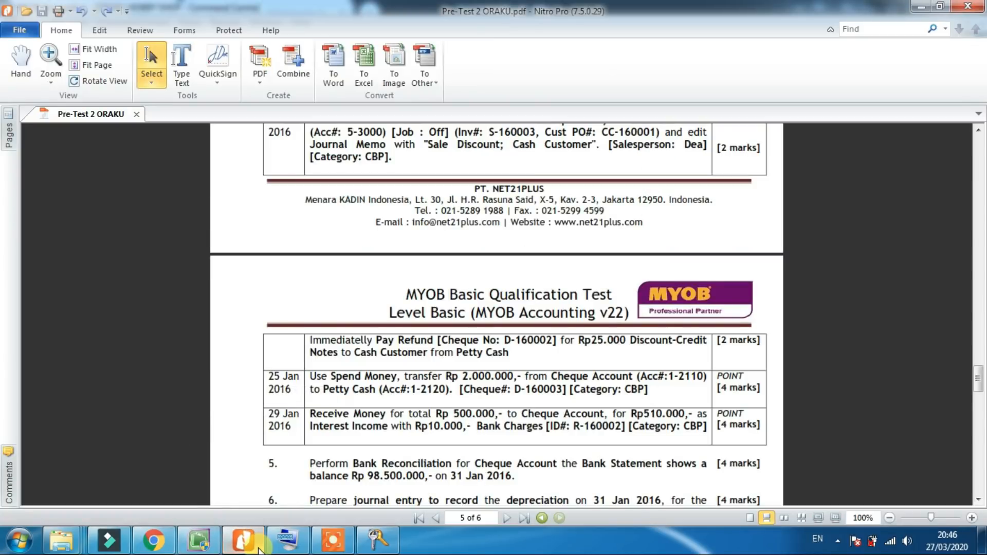
{"action": "scroll", "coordinate": [980, 392], "scroll_direction": "down", "scroll_amount": 3}
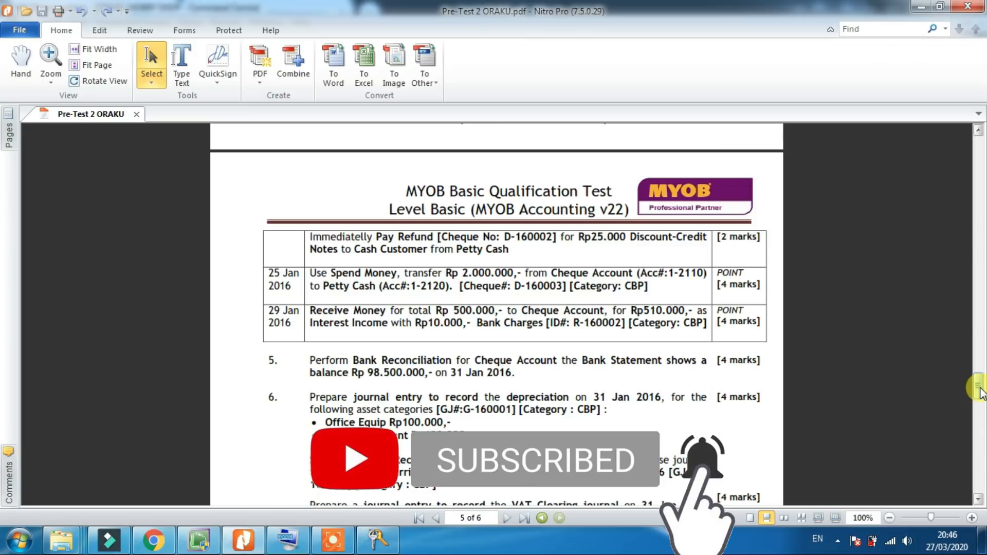
{"action": "scroll", "coordinate": [981, 392], "scroll_direction": "down", "scroll_amount": 5}
{"action": "mouse_move", "coordinate": [209, 546]}
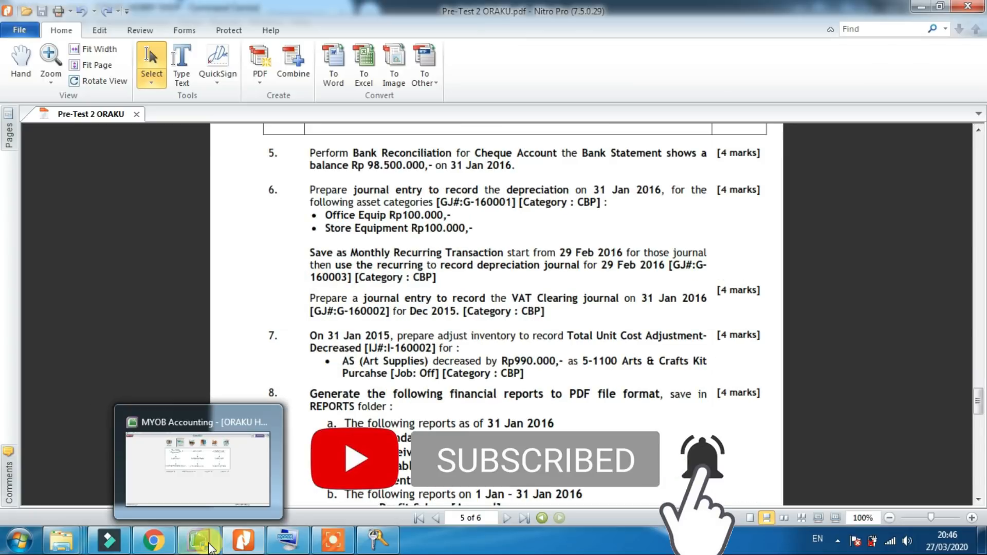